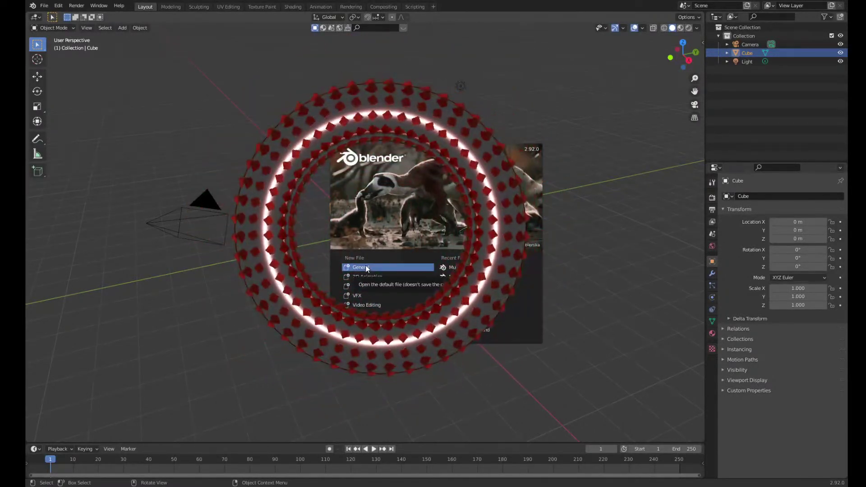
Start a new General file and enlarge the default cube's mesh to about twice its size in Edit Mode
click(366, 268)
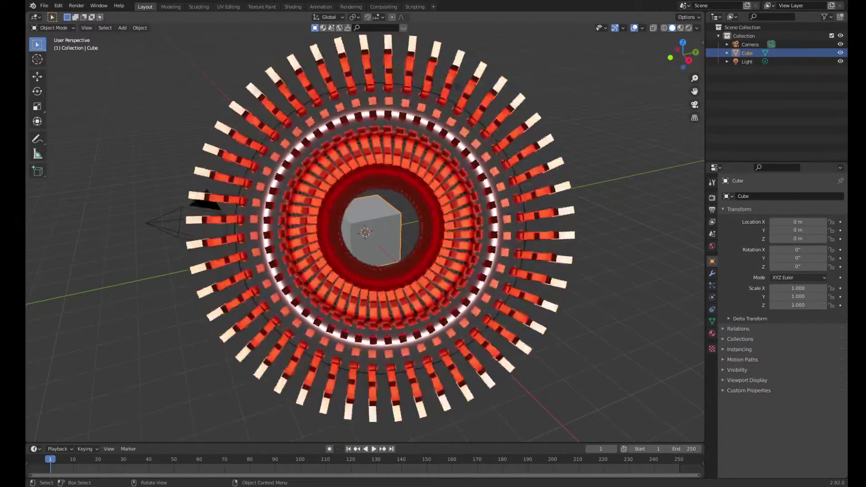
middle_drag(623, 74, 391, 256)
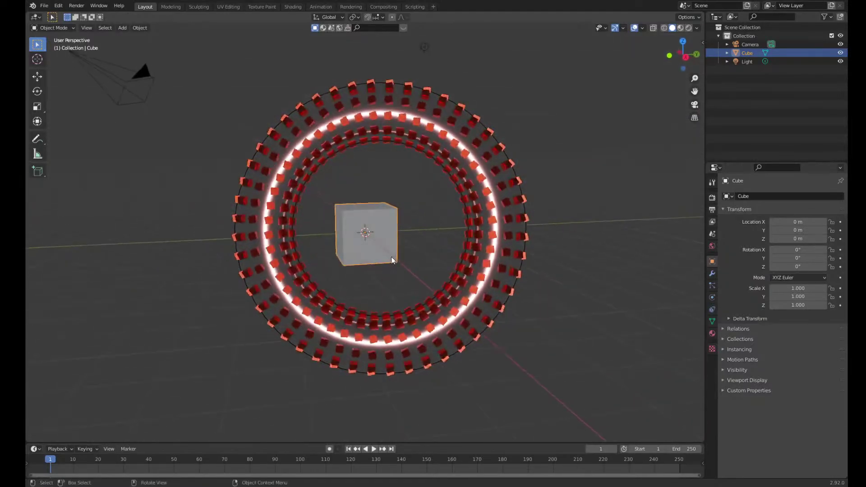
key(Tab)
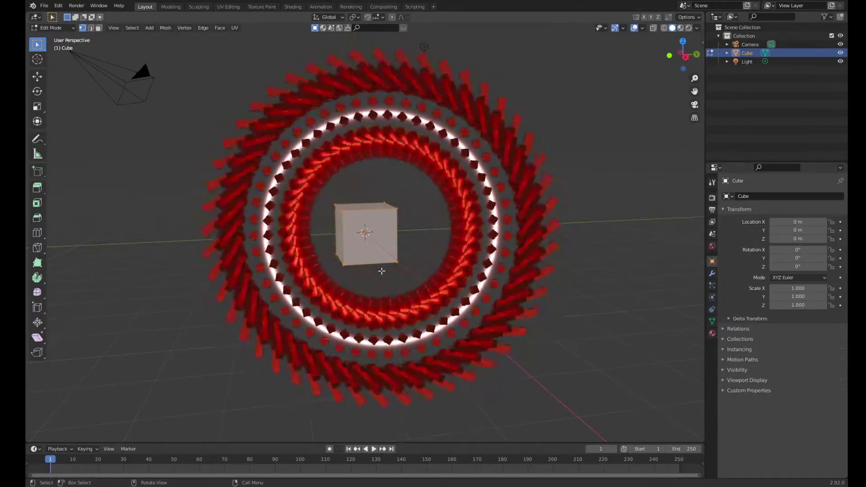
key(s)
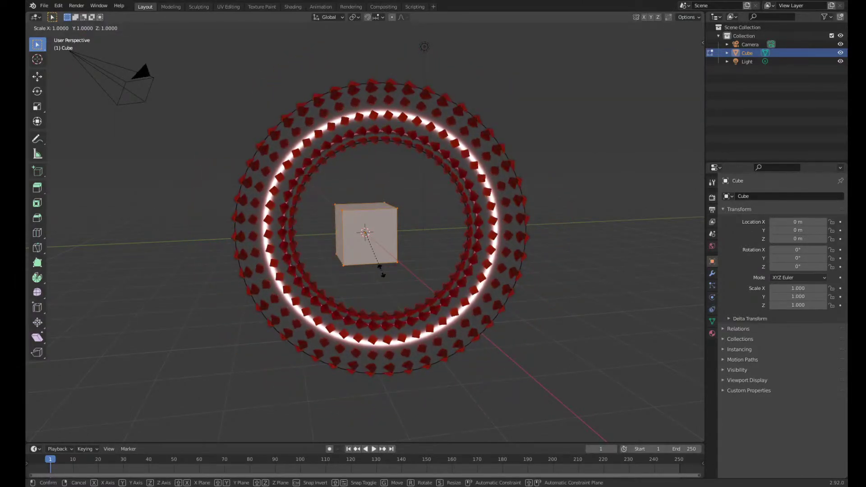
key(0)
key(Return)
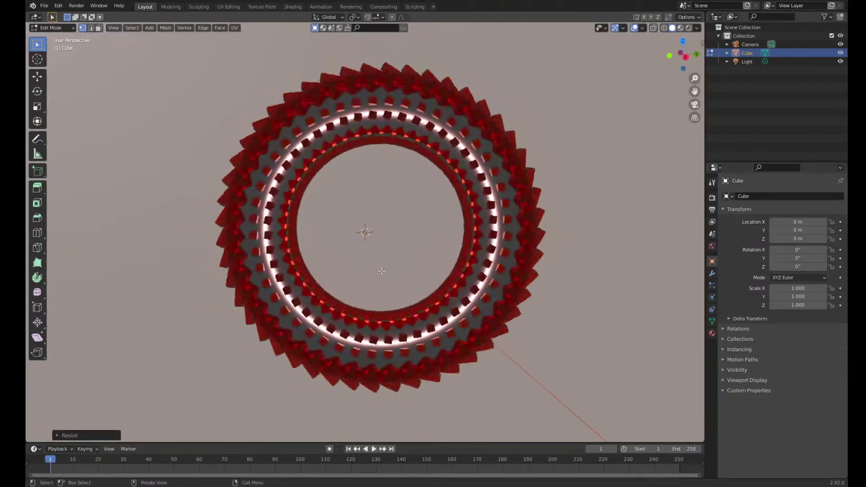
middle_drag(382, 271, 306, 271)
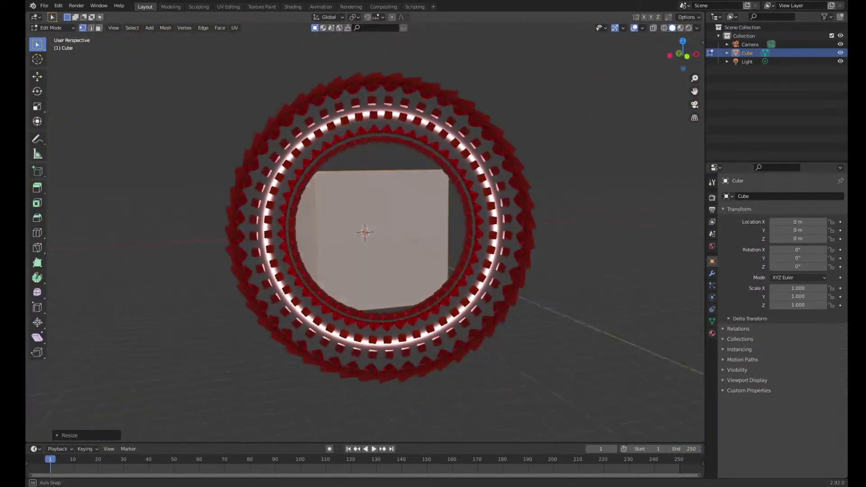
middle_drag(509, 243, 406, 253)
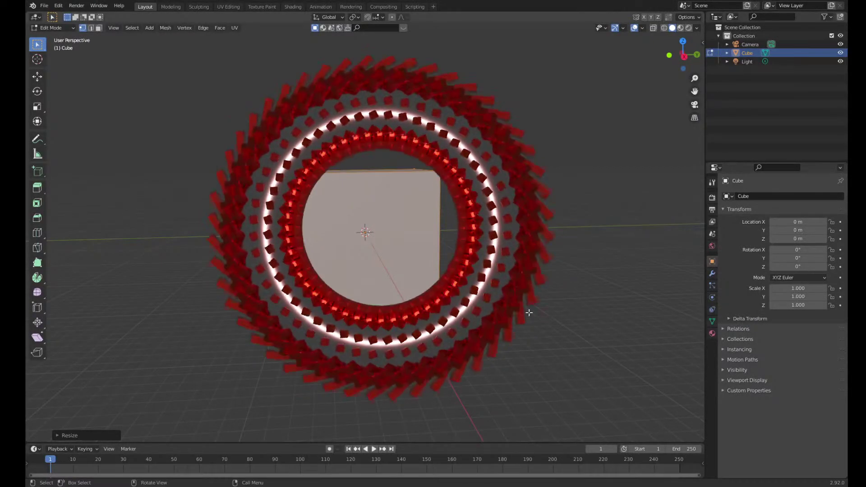
key(s)
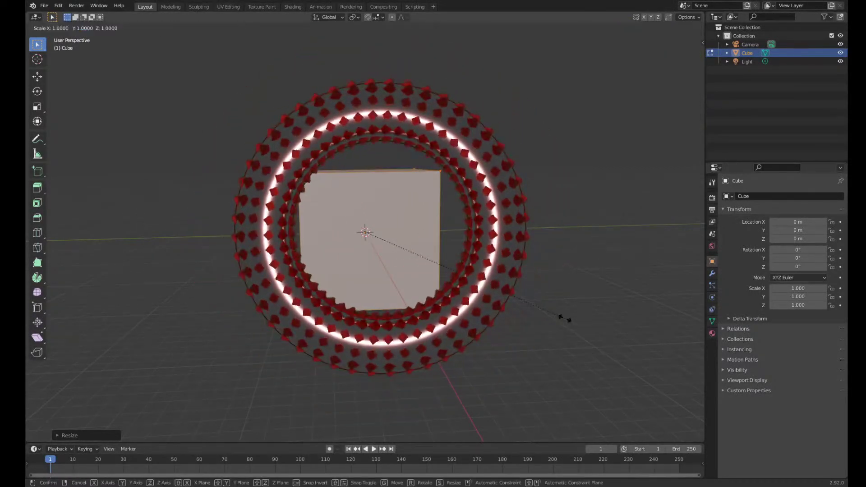
key(0)
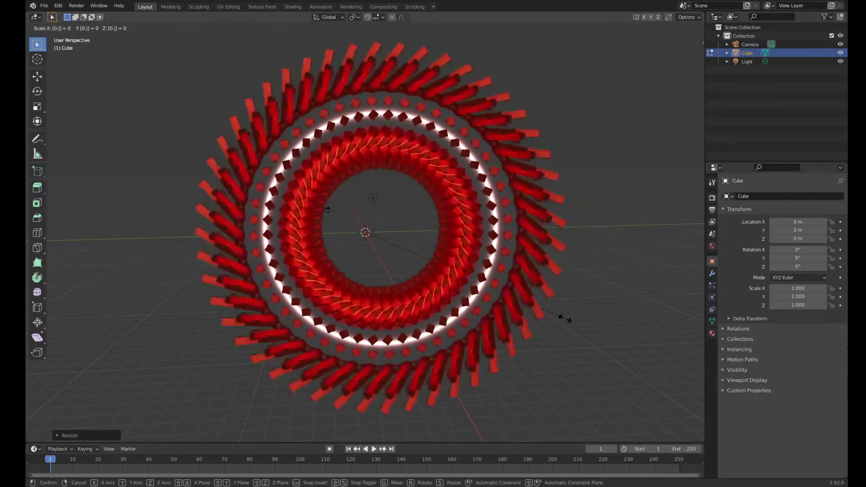
key(Escape)
key(Tab)
scroll(296, 218, up, 9)
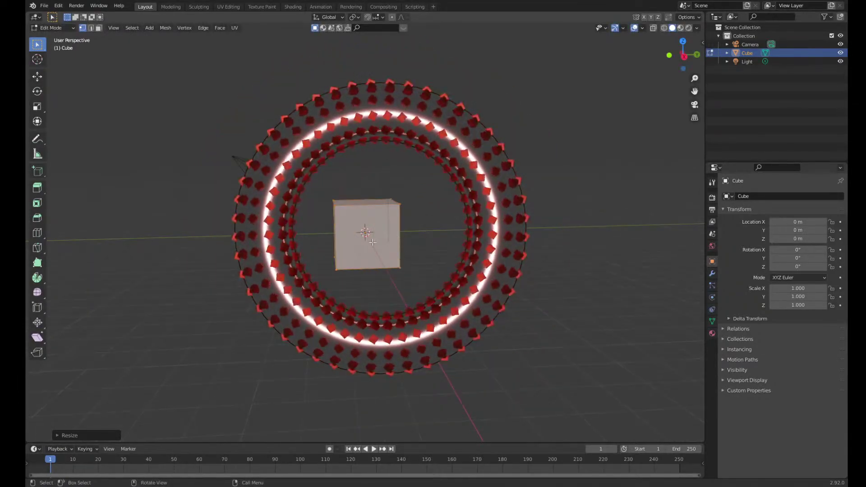
mouse_move(356, 219)
middle_down()
mouse_move(389, 226)
mouse_move(442, 266)
mouse_move(527, 211)
mouse_move(413, 232)
mouse_move(342, 212)
middle_up()
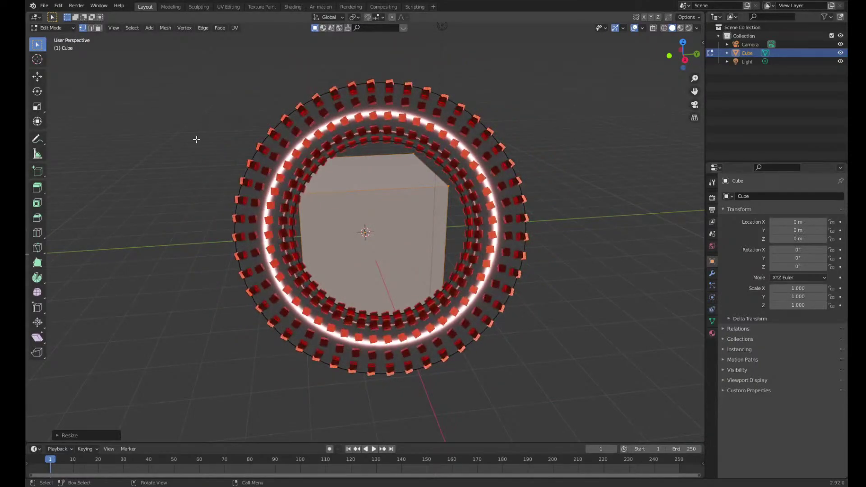
Return to Object Mode, add a UV sphere at the origin and scale it by 0.5
key(Tab)
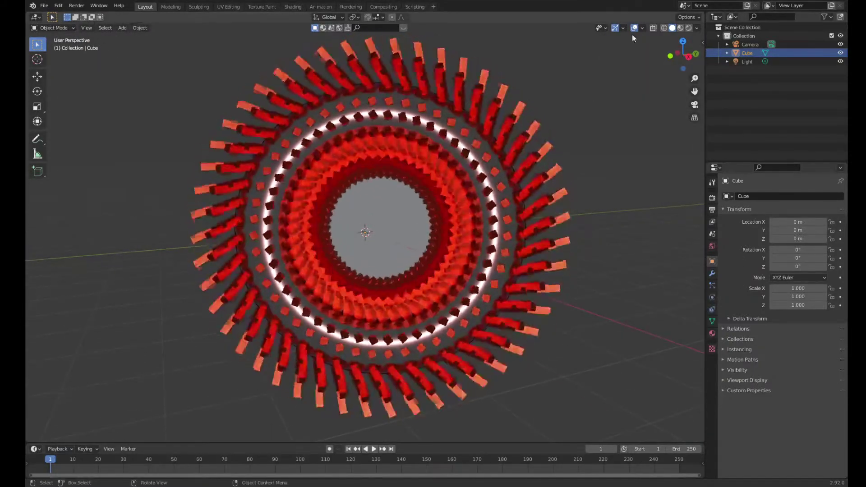
click(125, 29)
mouse_move(127, 39)
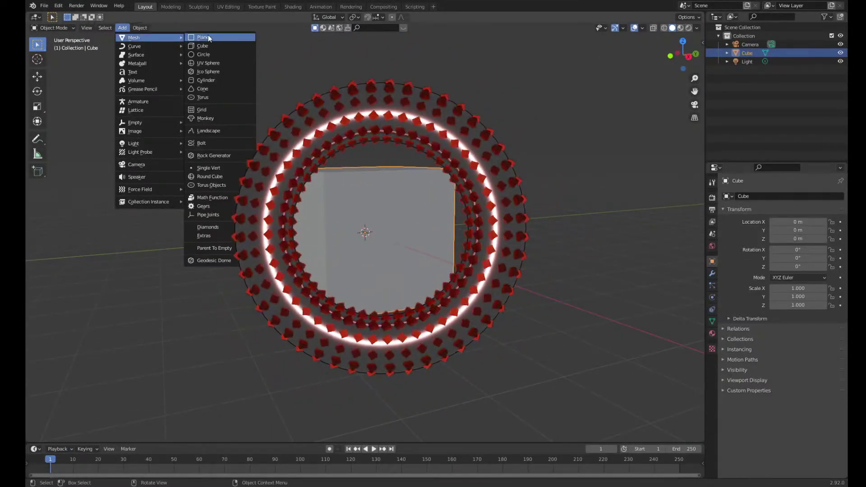
click(208, 62)
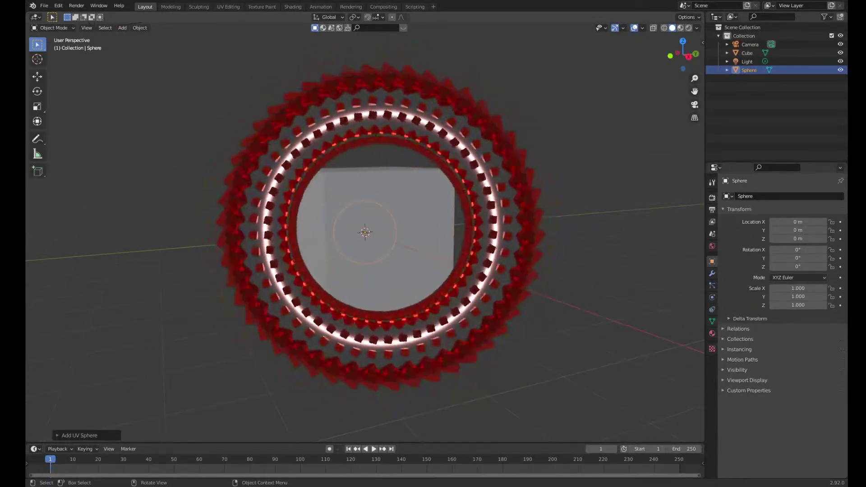
text(s0.5)
key(Return)
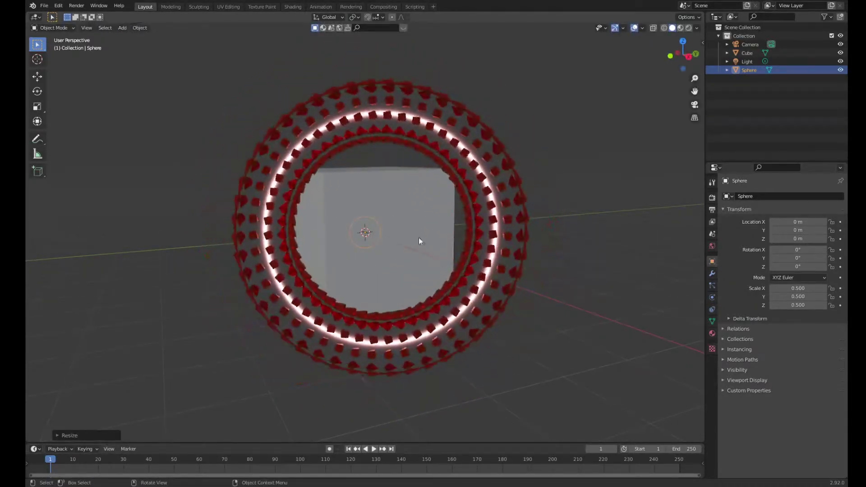
Move the sphere straight up along Z to about 1.31 m, near the top of the cube's interior
click(383, 231)
click(367, 232)
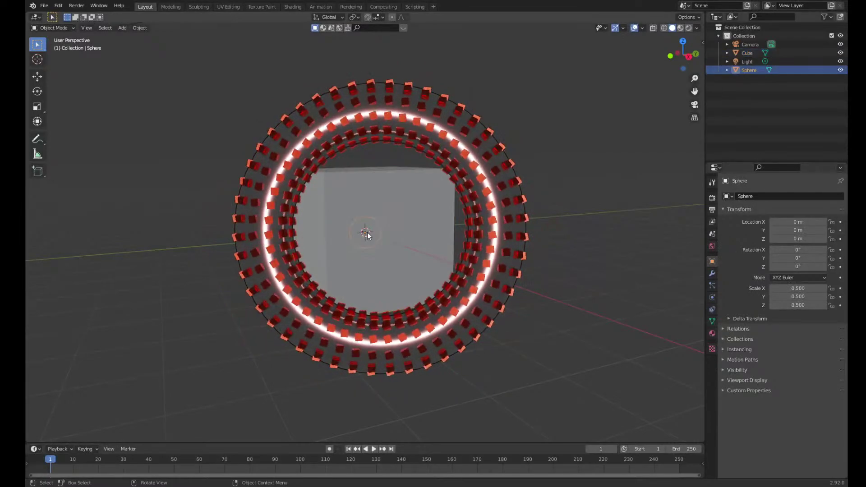
click(37, 76)
drag(366, 198, 366, 150)
middle_drag(366, 150, 397, 190)
drag(363, 155, 362, 162)
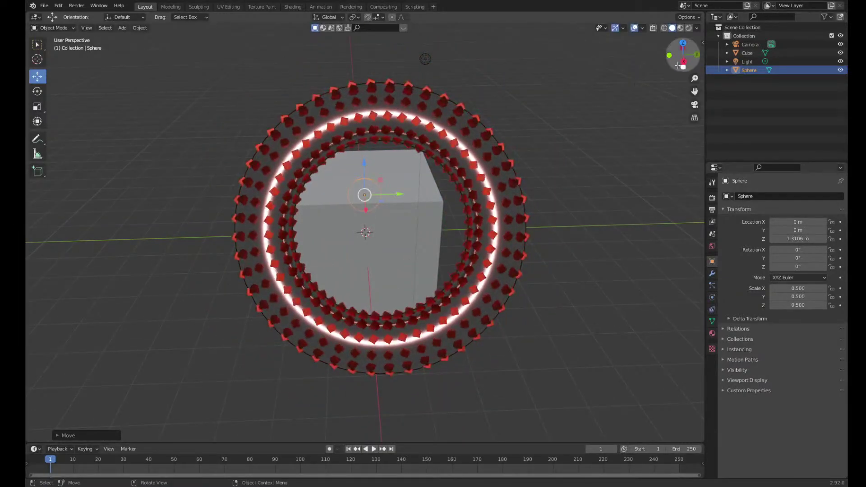
Rename the cube as Domain and the sphere as Emitter
click(684, 55)
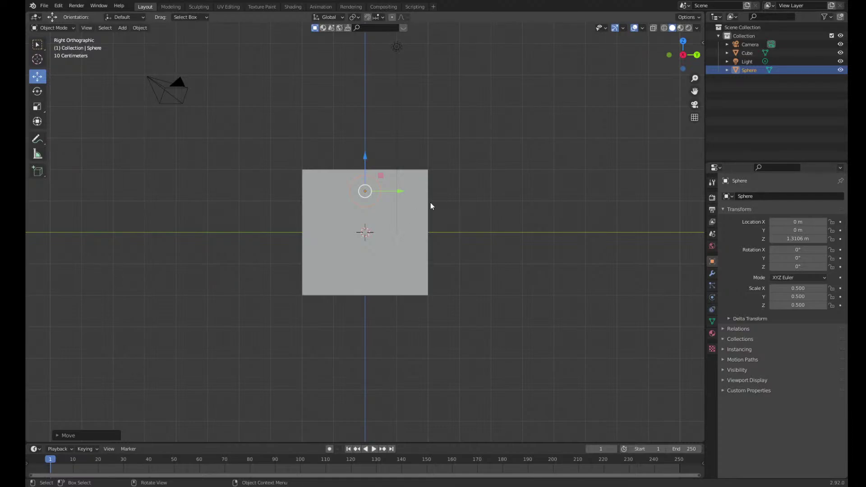
click(490, 213)
click(370, 185)
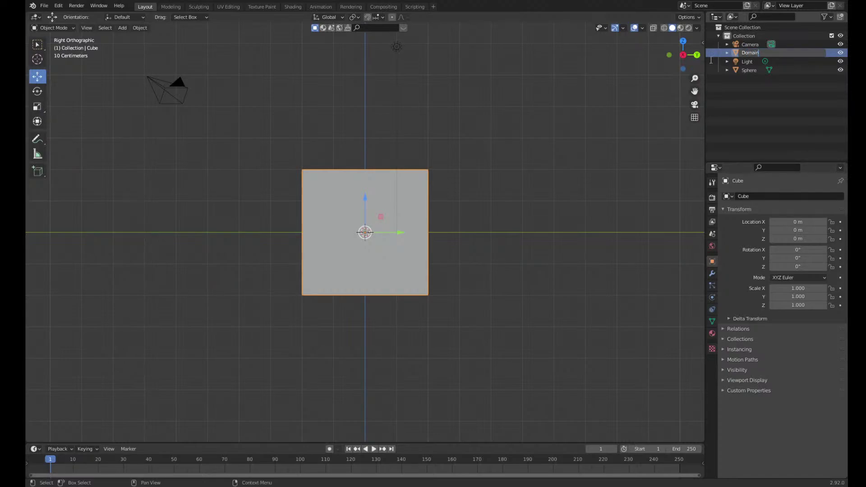
key(Return)
double_click(747, 70)
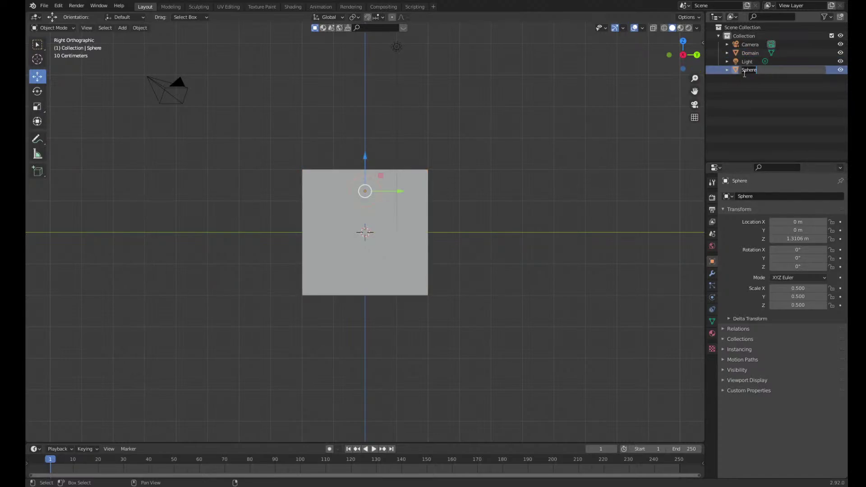
text(Emitter)
key(Return)
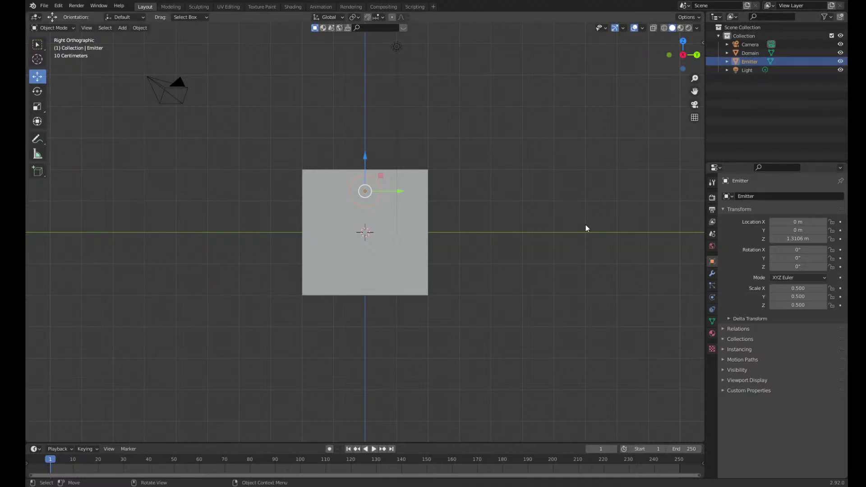
Enable Fluid physics on the Domain cube and set its fluid type to Domain
click(400, 282)
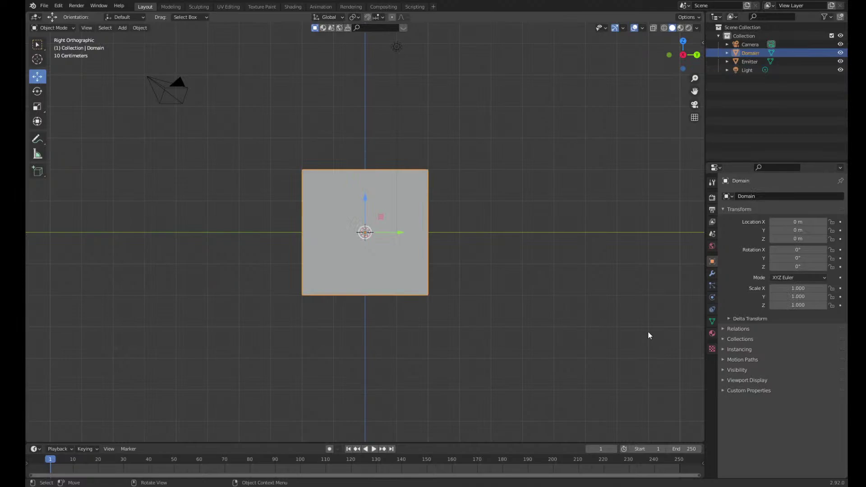
click(713, 296)
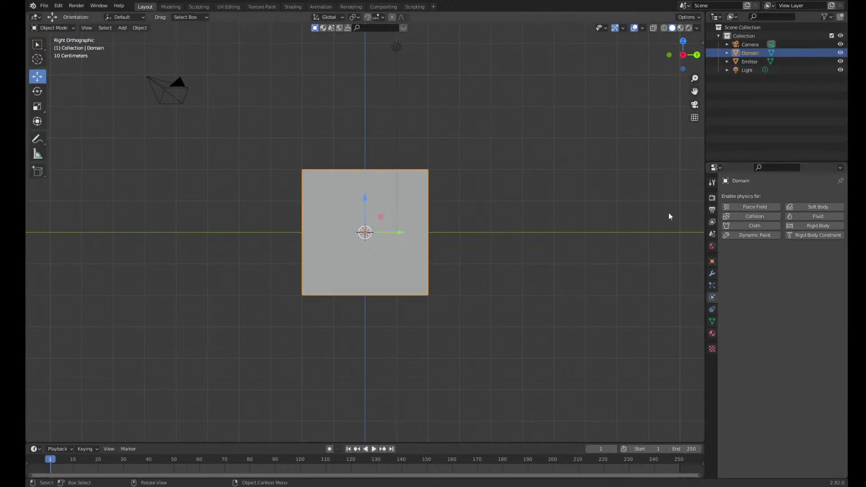
click(816, 216)
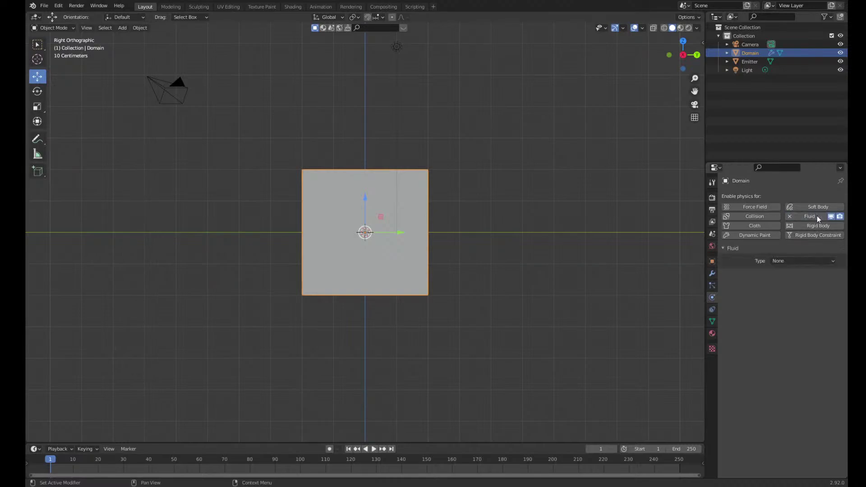
click(786, 261)
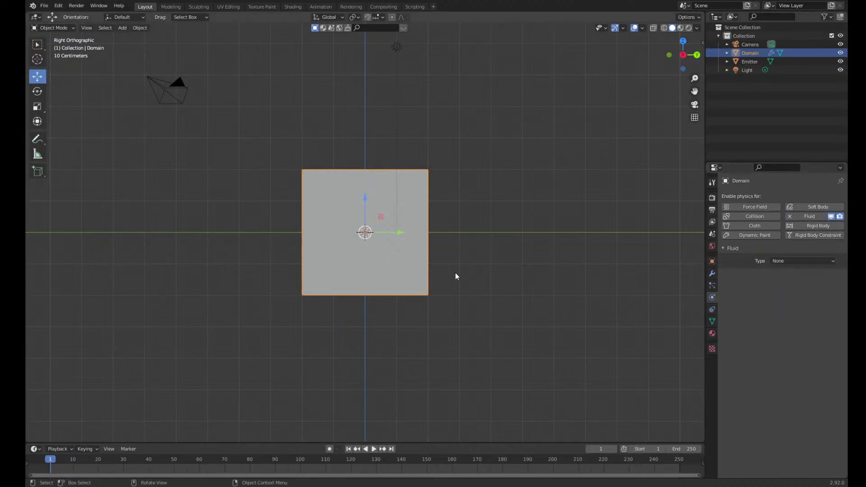
click(793, 261)
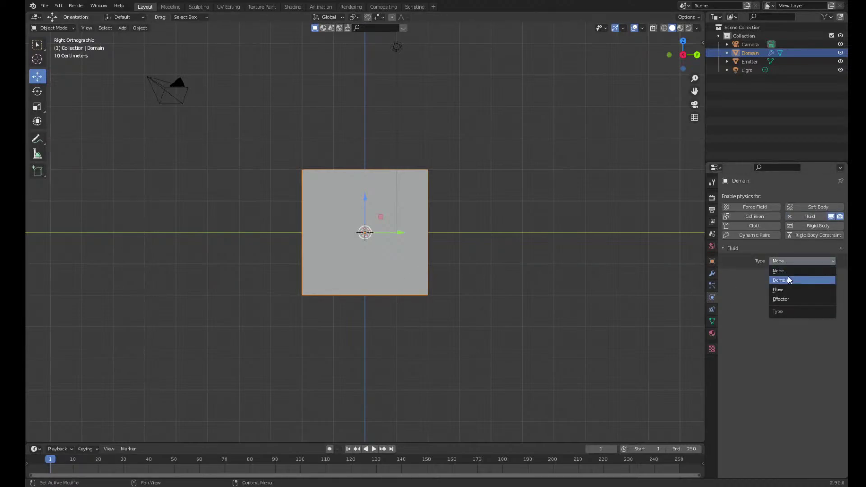
click(788, 279)
Apply smooth shading to the Emitter sphere
middle_drag(629, 318, 380, 212)
scroll(493, 154, up, 3)
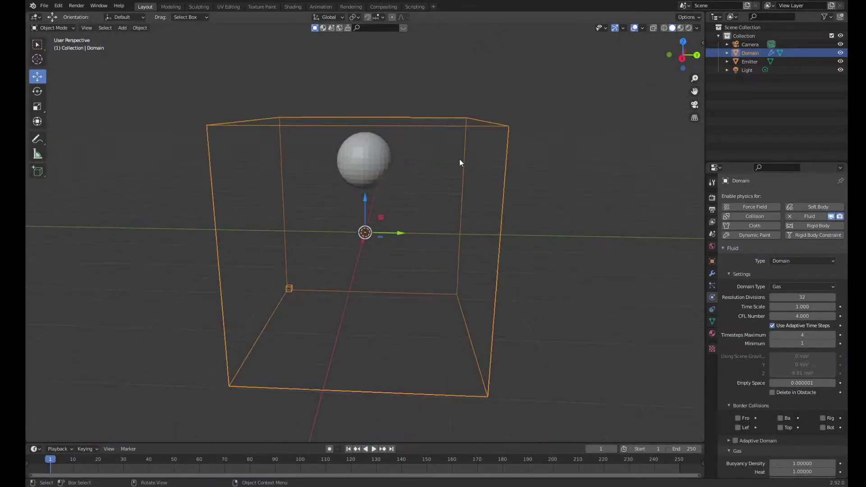
scroll(456, 162, up, 2)
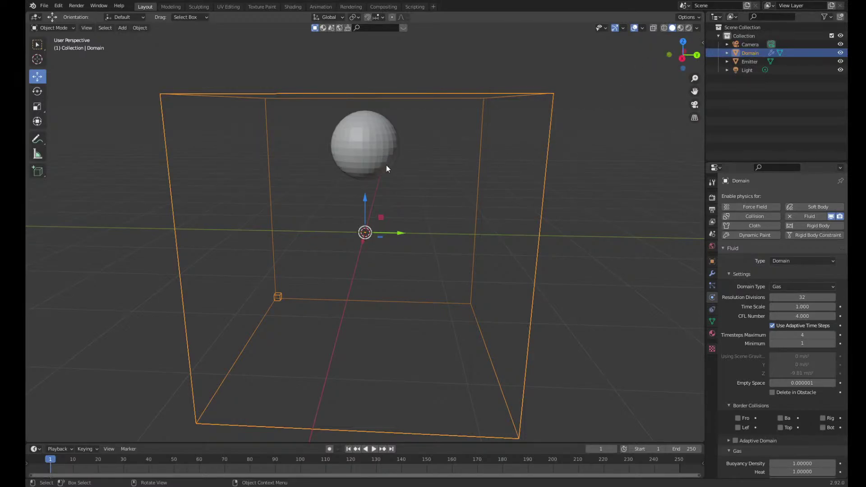
click(366, 148)
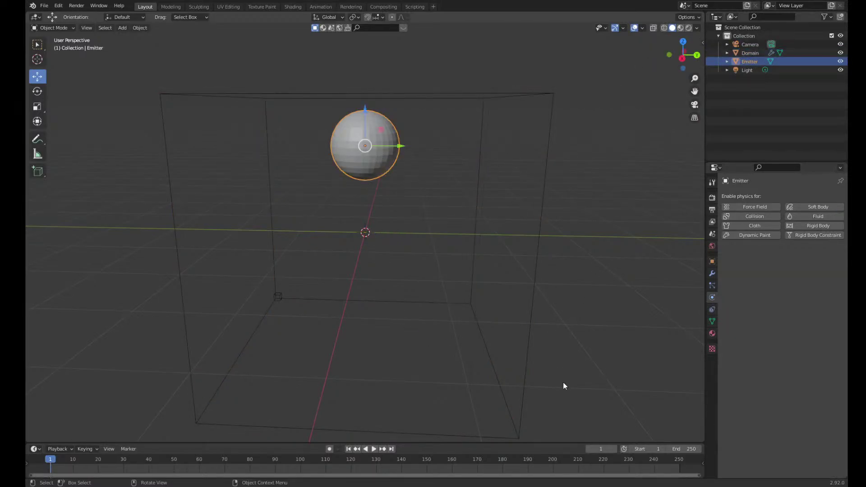
right_click(380, 161)
click(361, 164)
Enable Fluid physics on the Emitter as a Flow object, with flow type Liquid and flow behavior Inflow
click(816, 216)
click(783, 264)
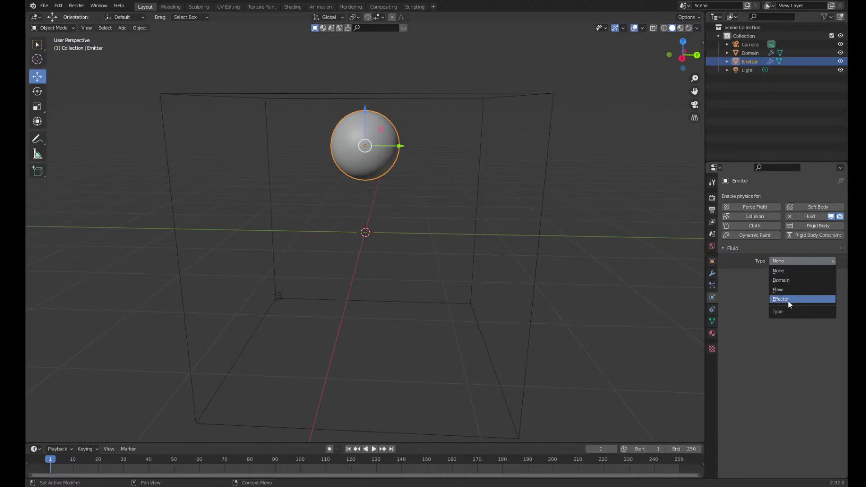
click(789, 289)
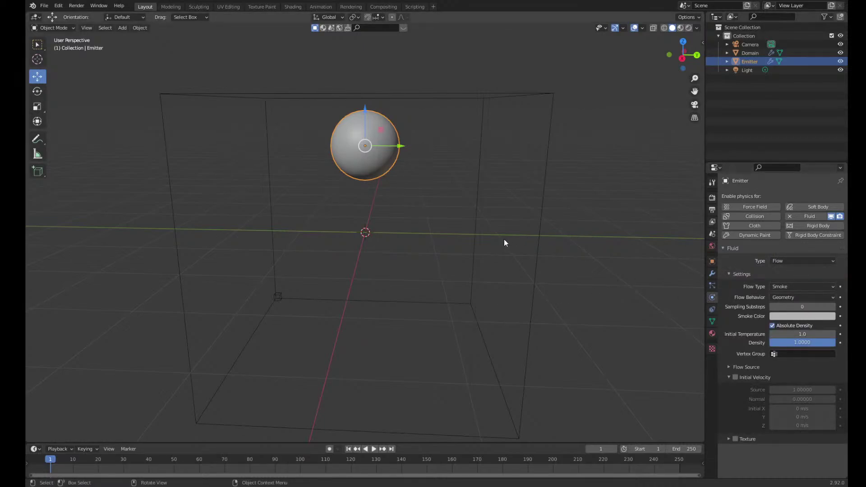
click(794, 288)
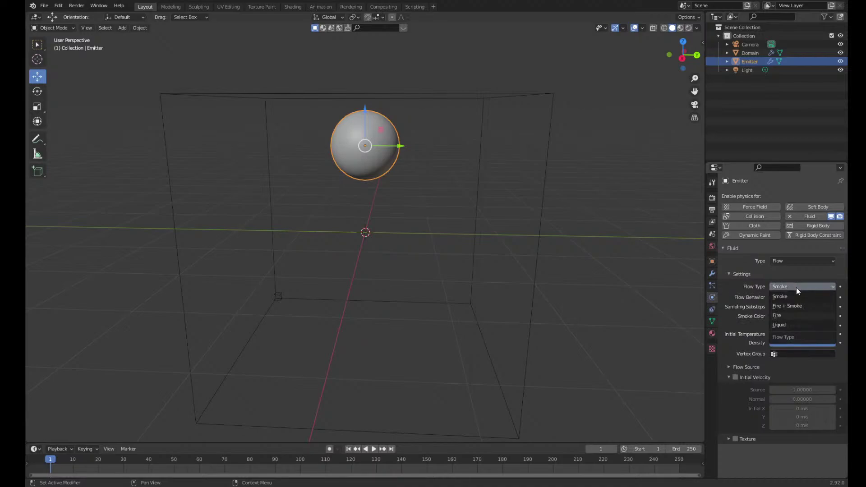
click(786, 324)
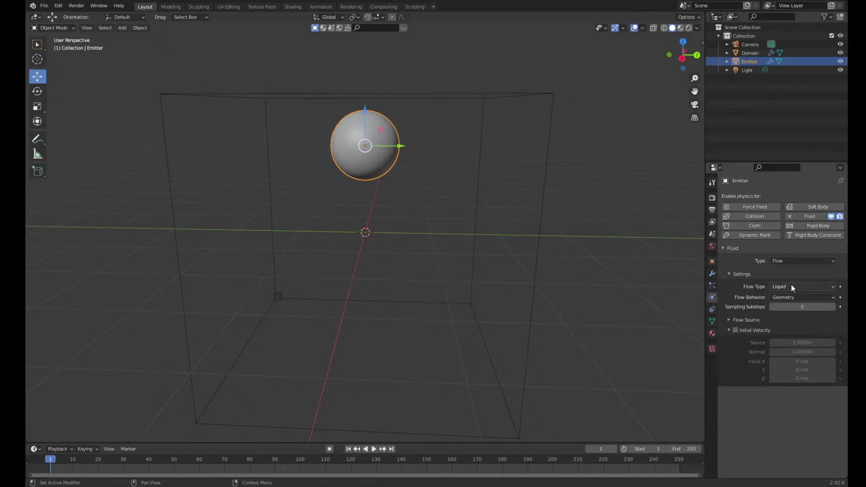
middle_drag(399, 193, 394, 242)
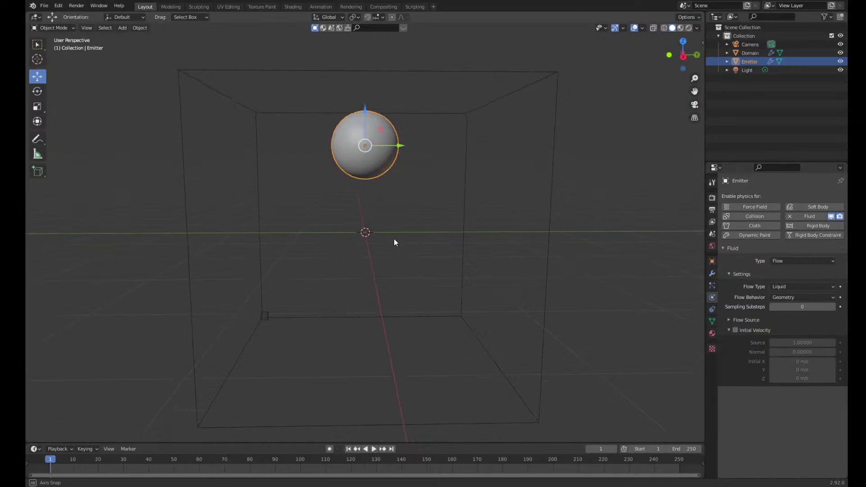
click(803, 297)
click(789, 306)
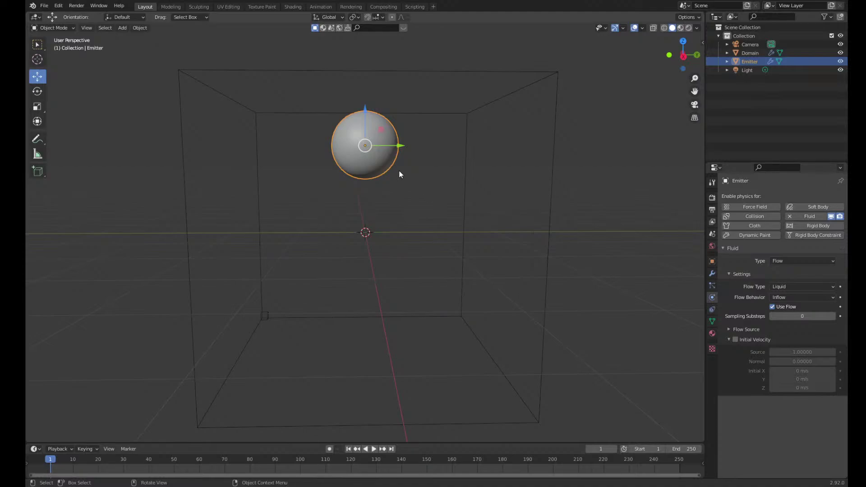
Scale the Emitter sphere down to about 0.57 and raise it closer to the domain's ceiling
key(s)
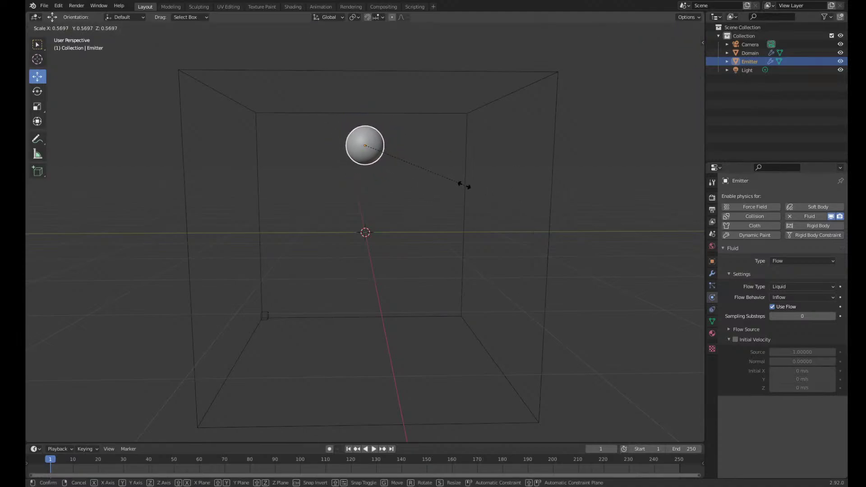
click(462, 185)
drag(370, 108, 371, 91)
middle_drag(414, 168, 426, 172)
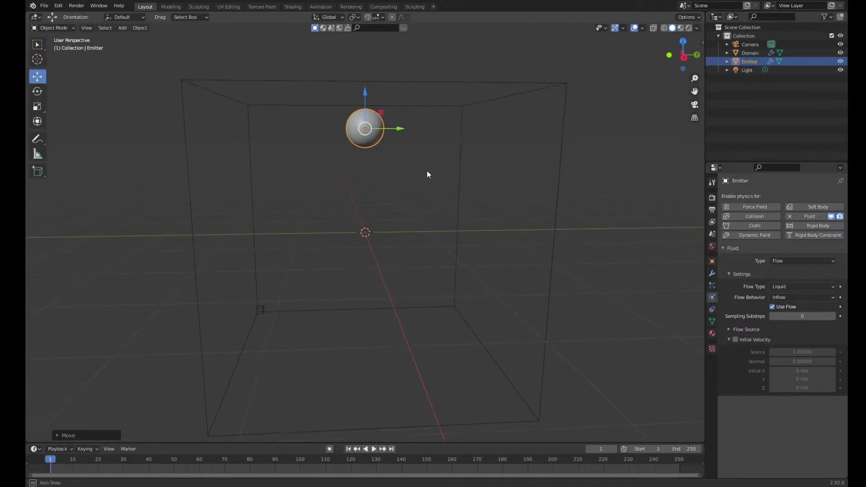
Set the Domain cube's domain type to Liquid and display the viewport in wireframe shading
click(555, 194)
click(556, 194)
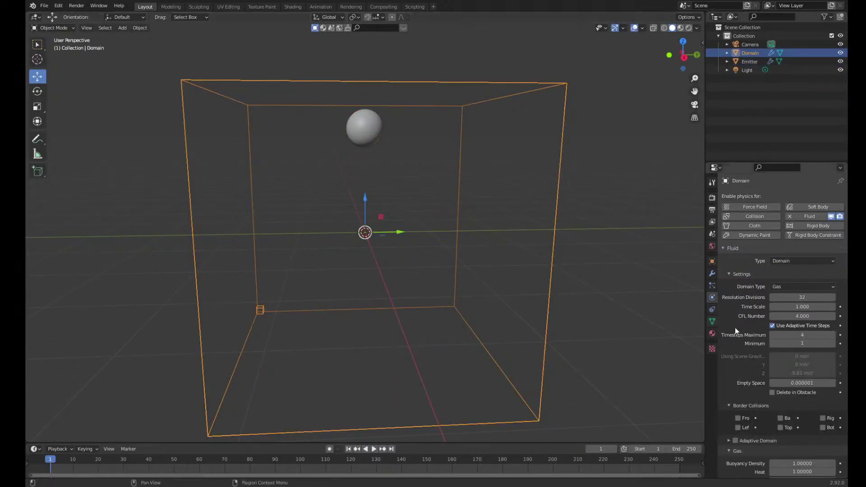
click(794, 286)
click(783, 306)
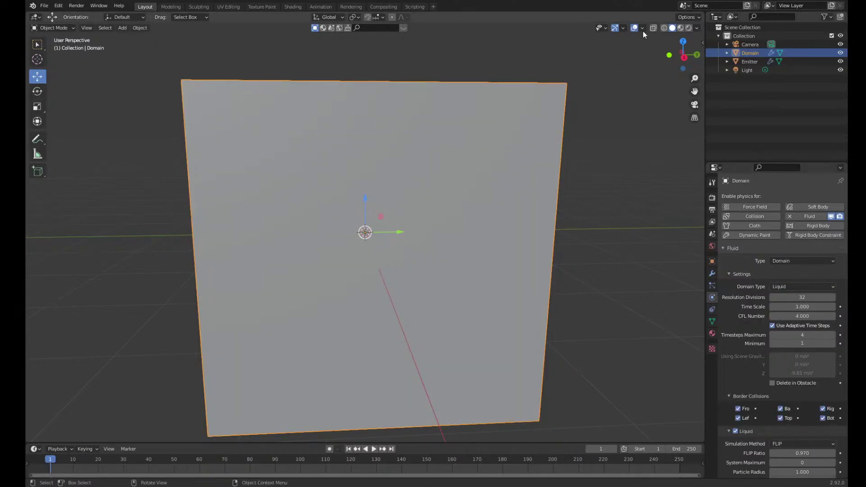
click(664, 28)
mouse_move(375, 219)
middle_down()
mouse_move(439, 180)
mouse_move(481, 264)
mouse_move(385, 234)
mouse_move(495, 234)
middle_up()
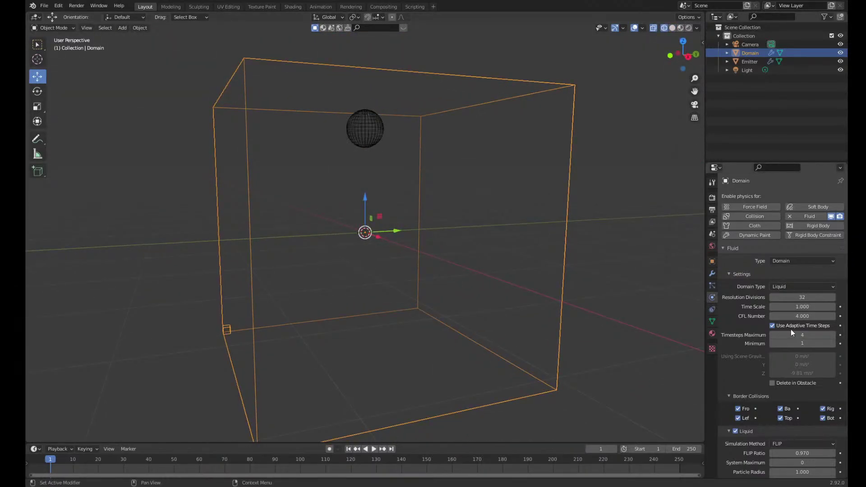
Enable mesh generation in the Domain's liquid settings
scroll(790, 329, down, 2)
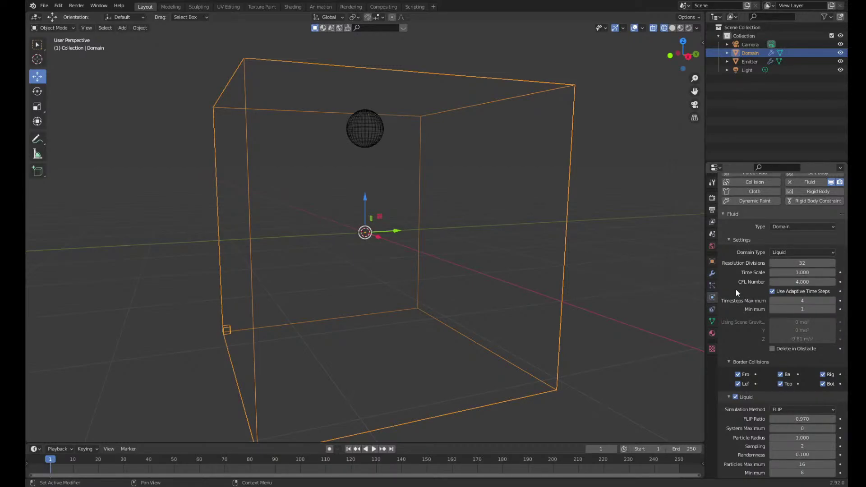
scroll(736, 292, down, 6)
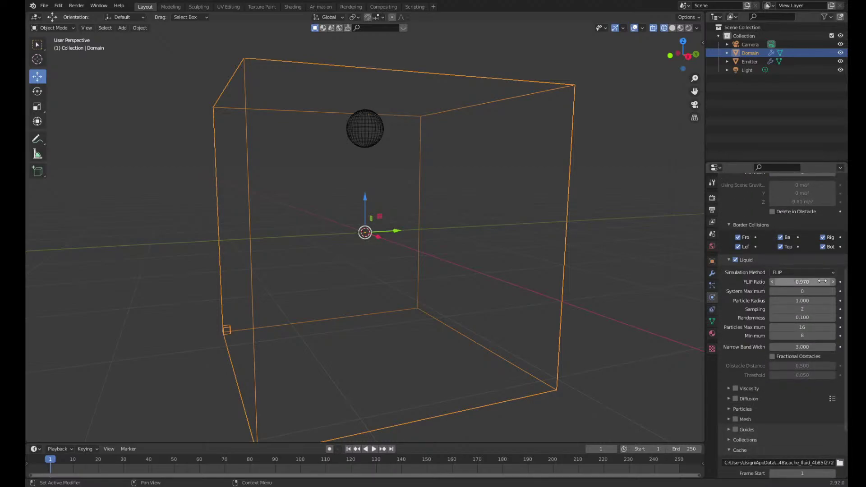
scroll(771, 364, down, 4)
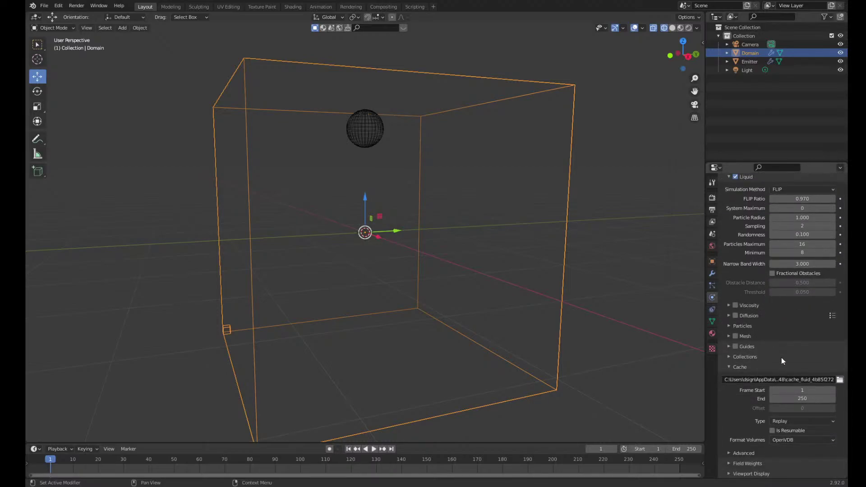
click(736, 336)
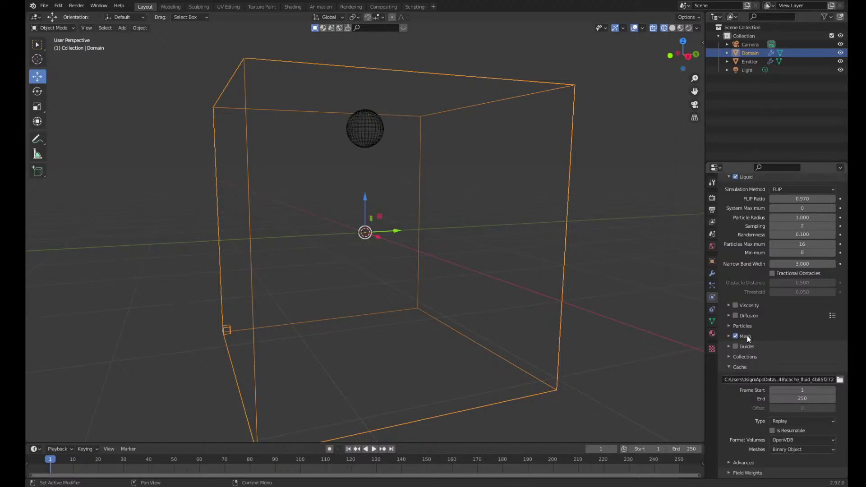
click(747, 335)
click(730, 335)
Set the Domain's cache type to Modular
scroll(789, 415, down, 1)
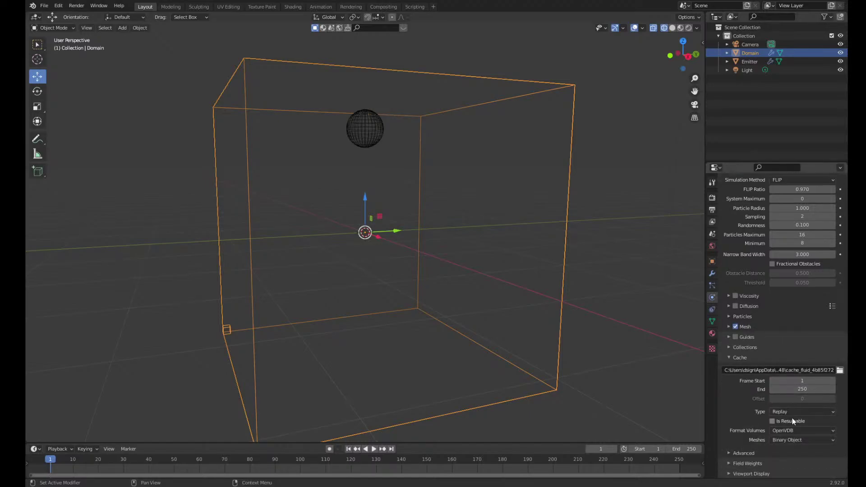
click(793, 412)
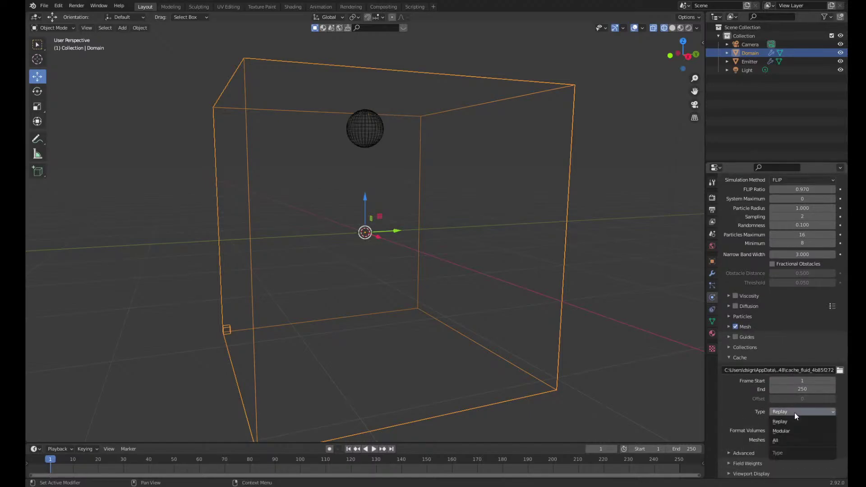
click(791, 431)
scroll(795, 432, down, 2)
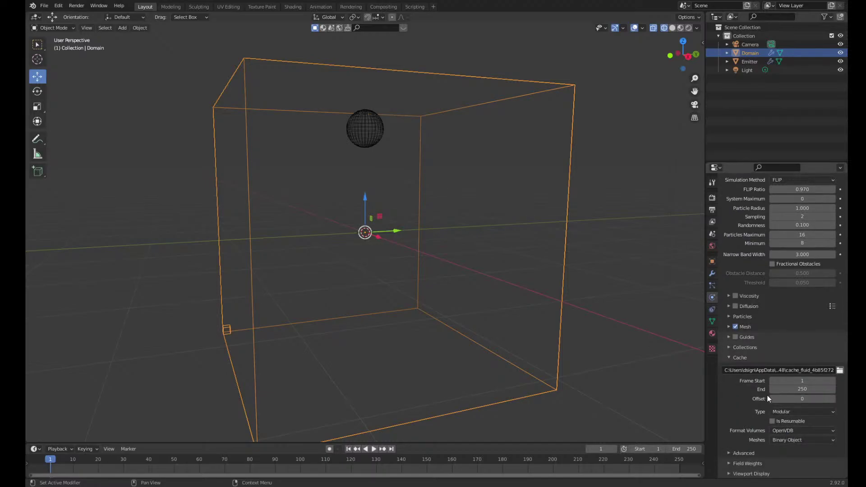
scroll(784, 342, up, 1)
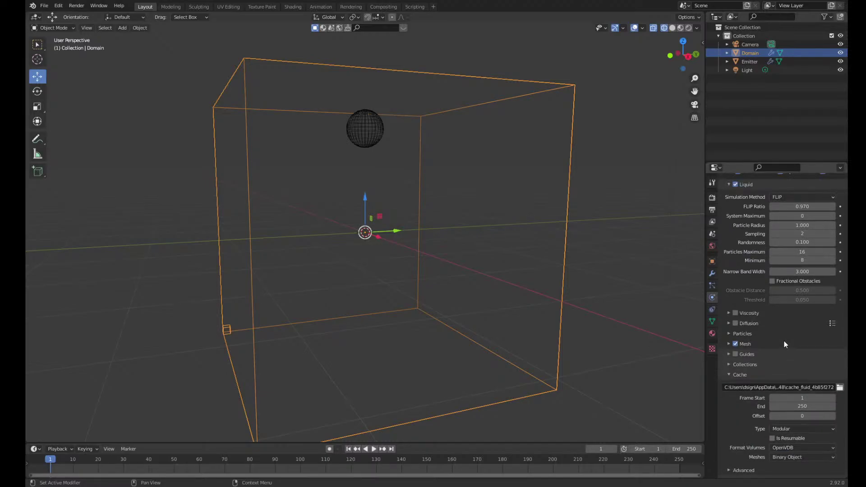
scroll(783, 341, down, 1)
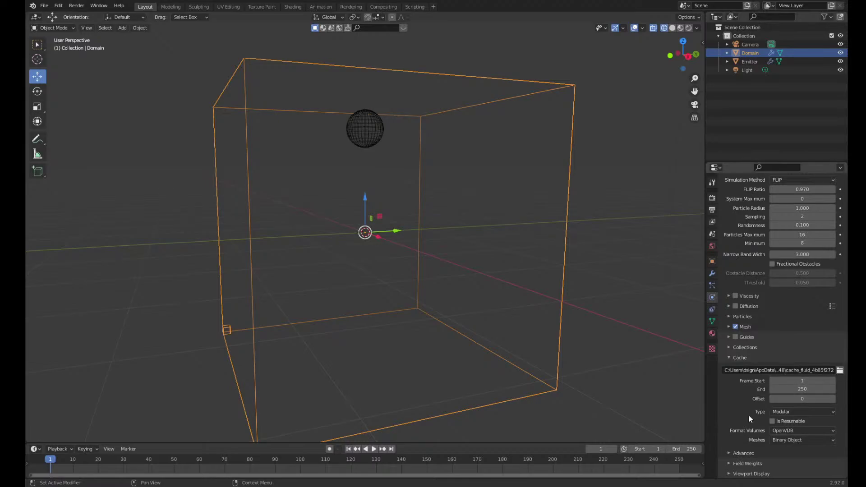
Bake the Domain's fluid data and play back the liquid particles flowing from the Emitter
scroll(807, 389, up, 14)
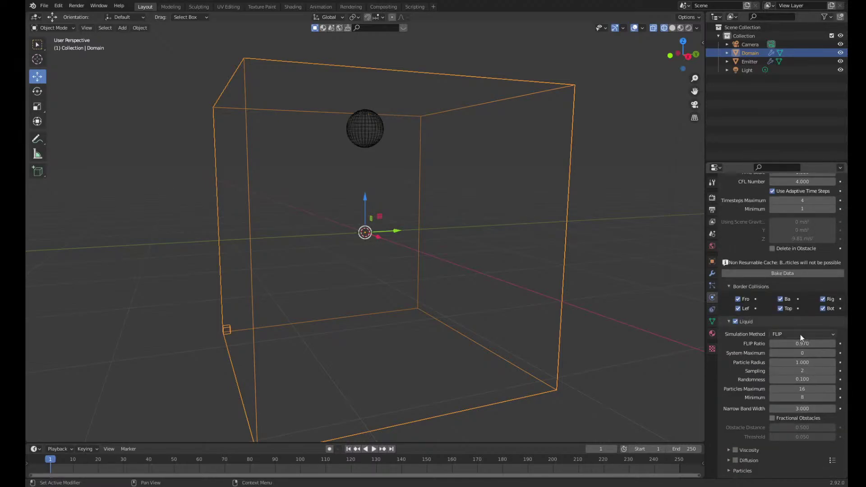
click(782, 375)
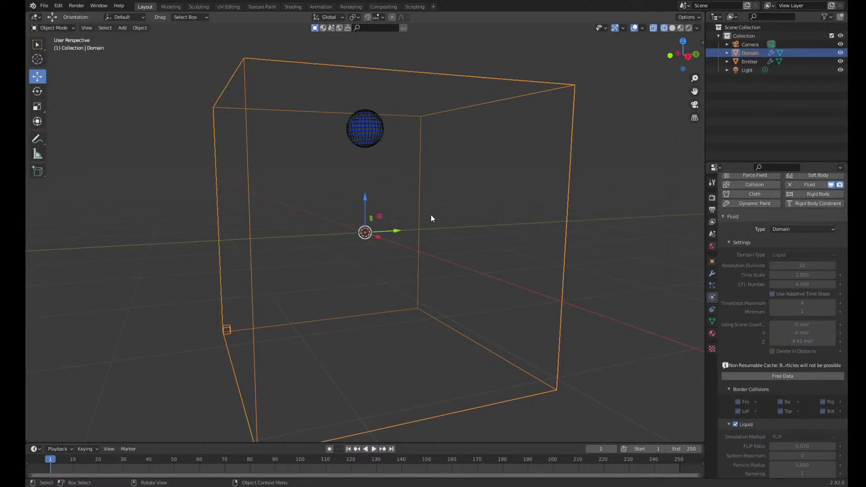
key(space)
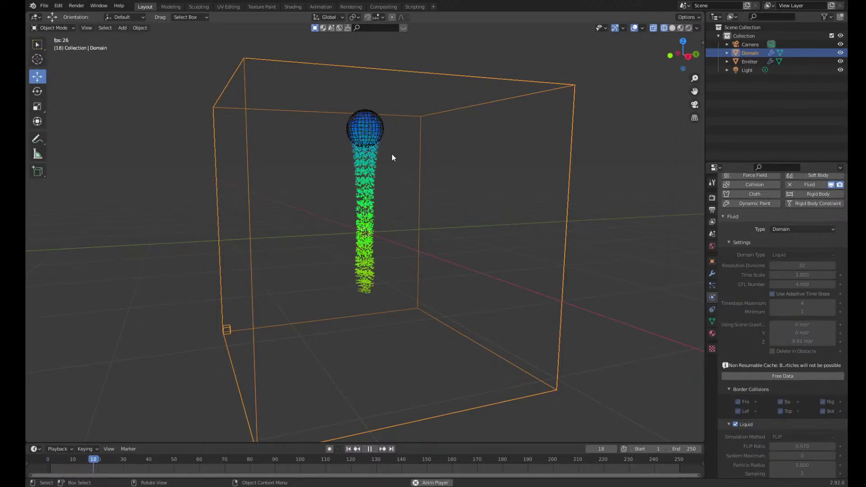
middle_drag(387, 311, 418, 308)
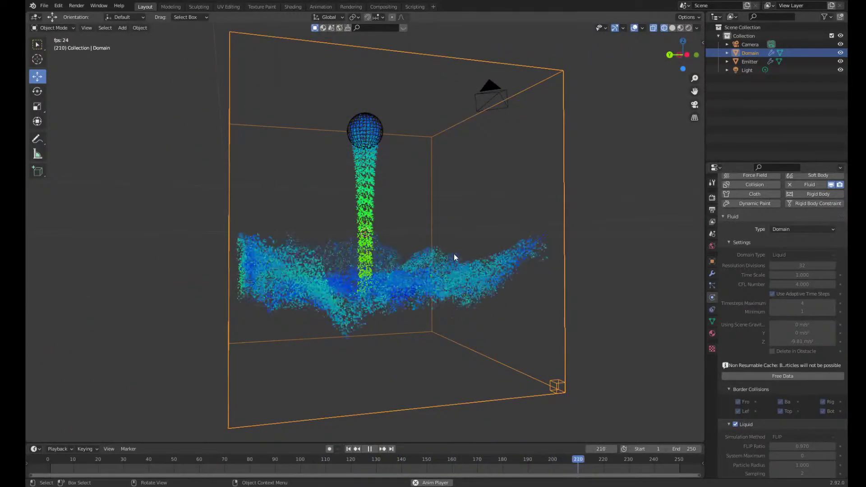
middle_drag(458, 254, 426, 263)
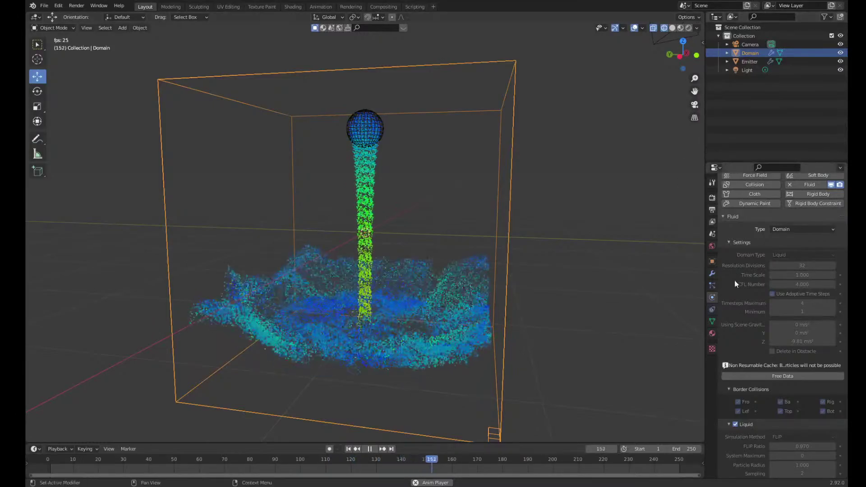
Expand the Domain's Mesh settings, check the mesh bake and cache options, and stop the playback
scroll(746, 240, up, 2)
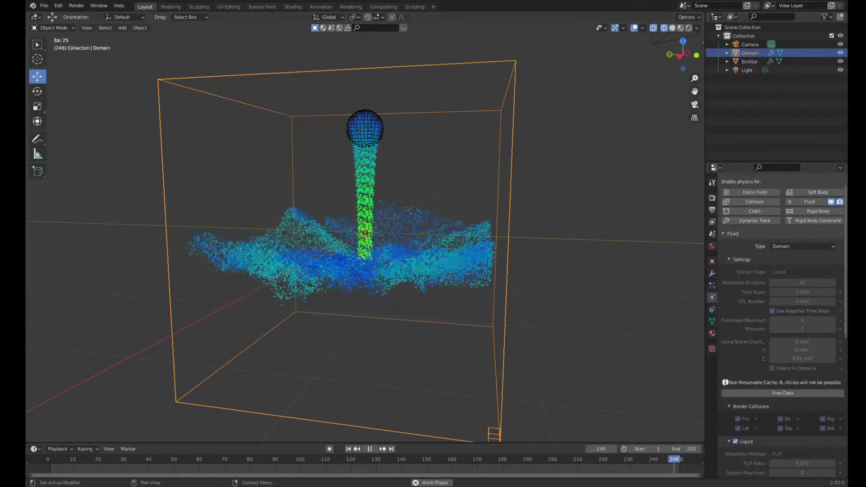
scroll(785, 349, down, 8)
scroll(784, 347, down, 4)
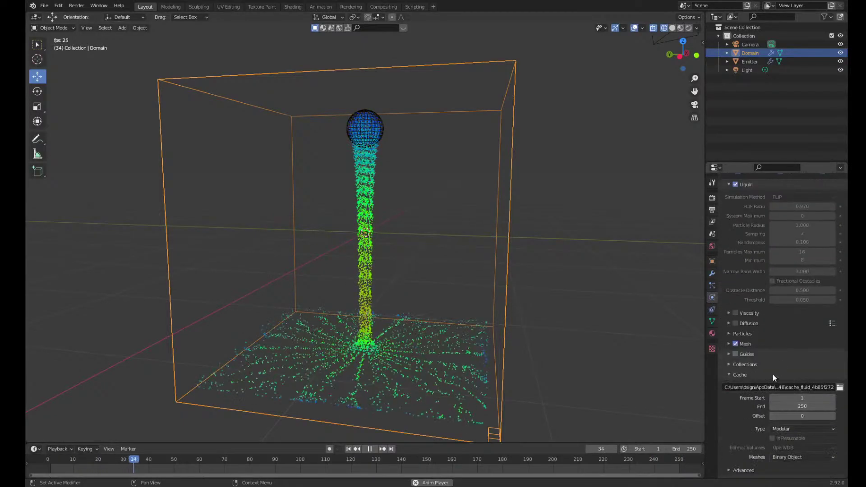
click(727, 343)
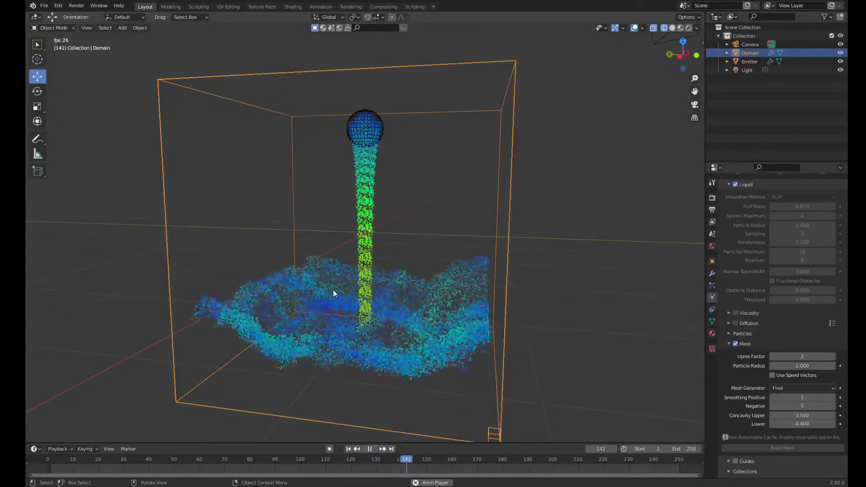
scroll(776, 315, down, 4)
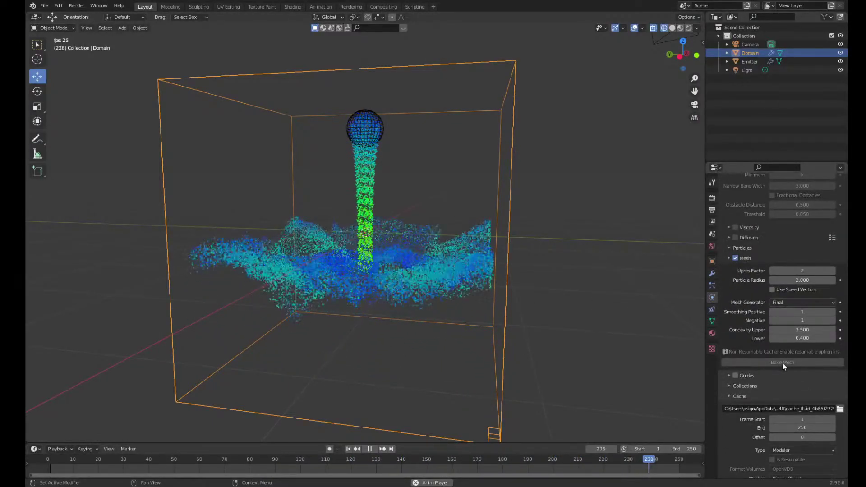
scroll(782, 363, down, 2)
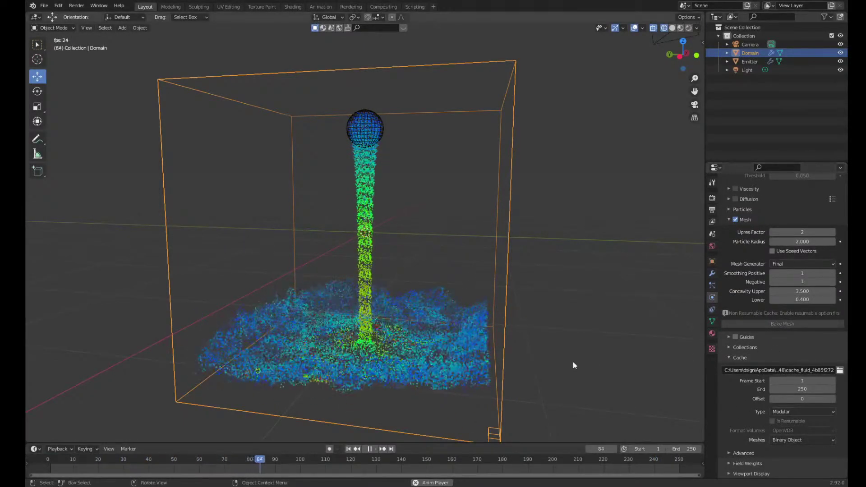
key(space)
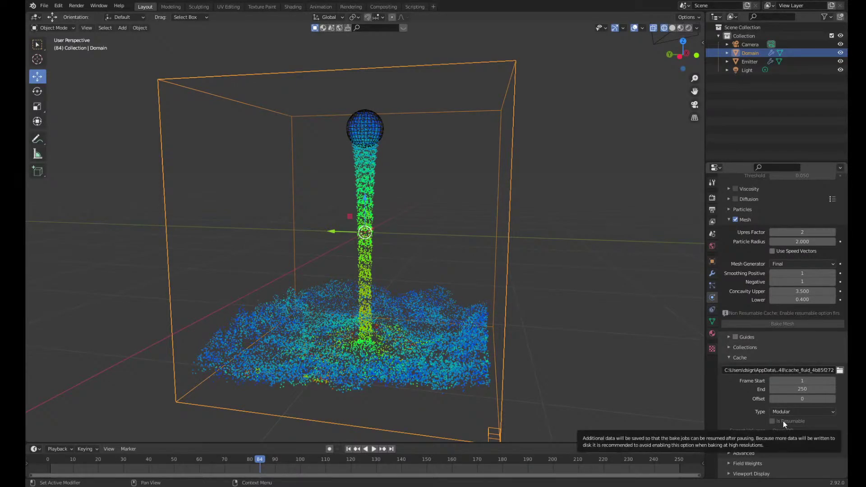
Free the Domain's baked fluid data and enable Is Resumable for its cache
scroll(783, 420, up, 12)
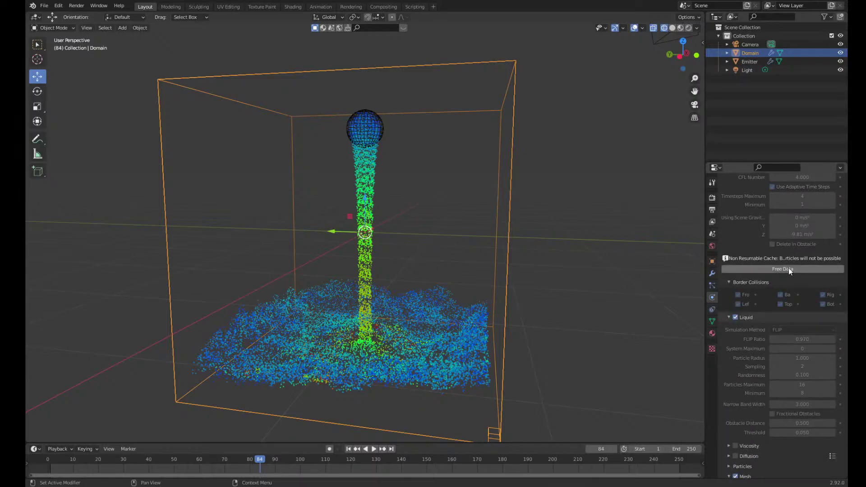
click(788, 267)
scroll(784, 315, down, 6)
scroll(783, 315, down, 7)
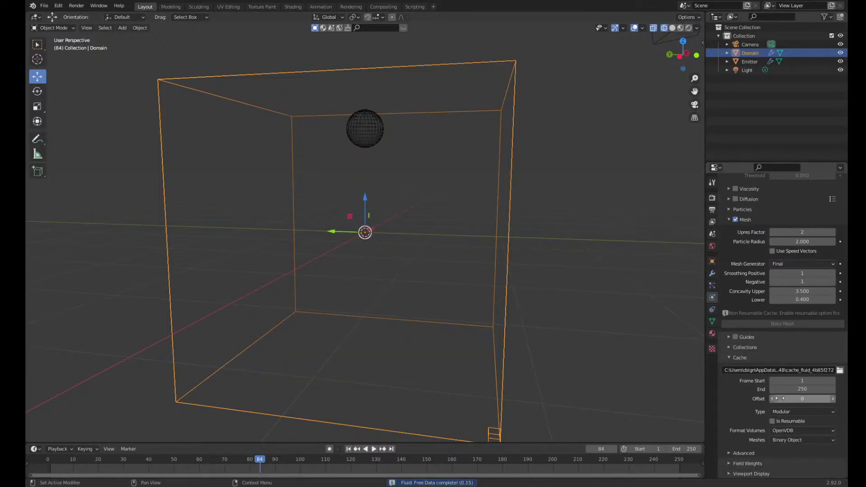
click(771, 421)
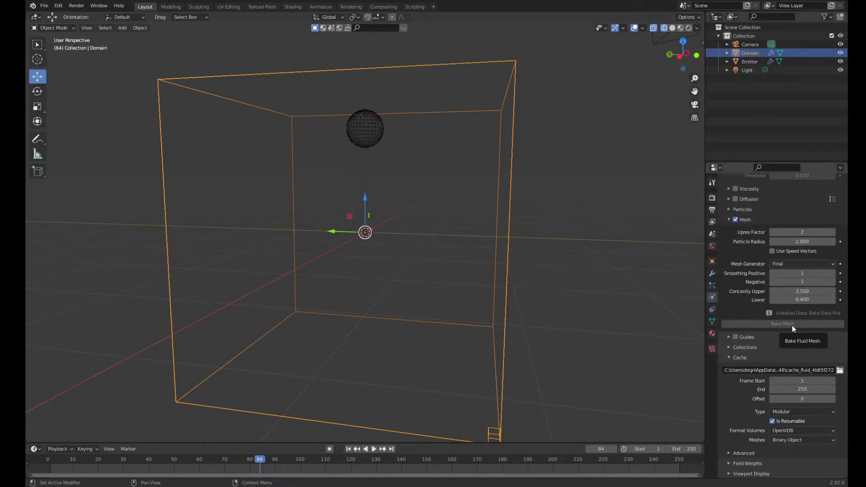
Bake the Domain's fluid data again with the resumable cache
scroll(792, 326, up, 12)
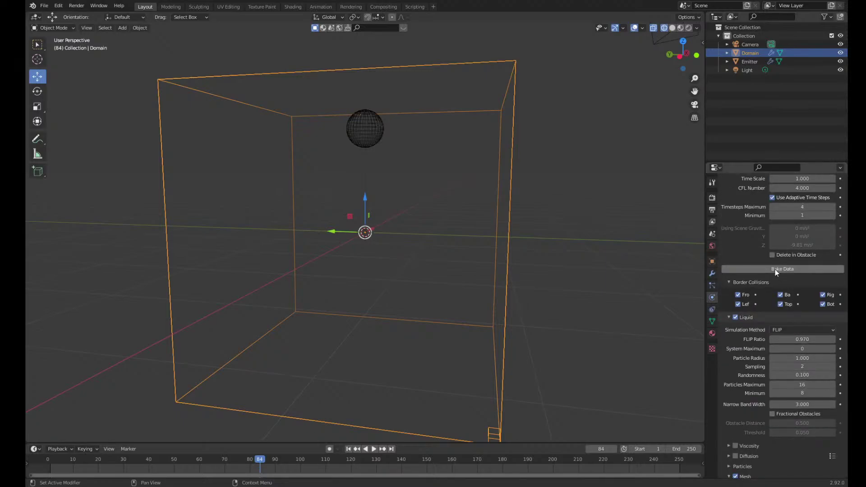
click(774, 270)
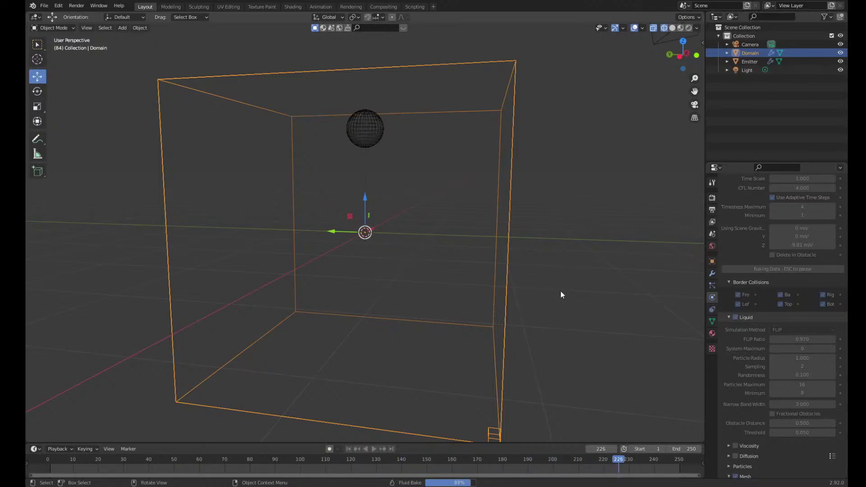
scroll(798, 277, down, 4)
scroll(789, 279, down, 1)
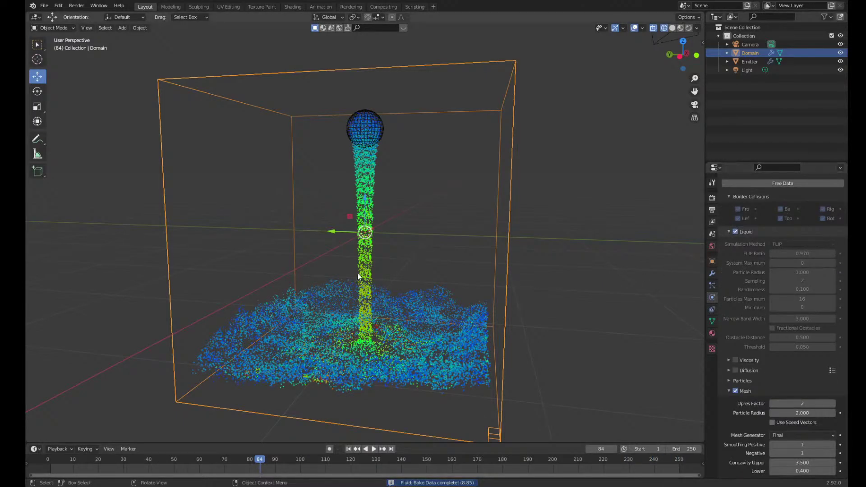
Play back the newly baked liquid particles inside the domain and stop the playback
key(space)
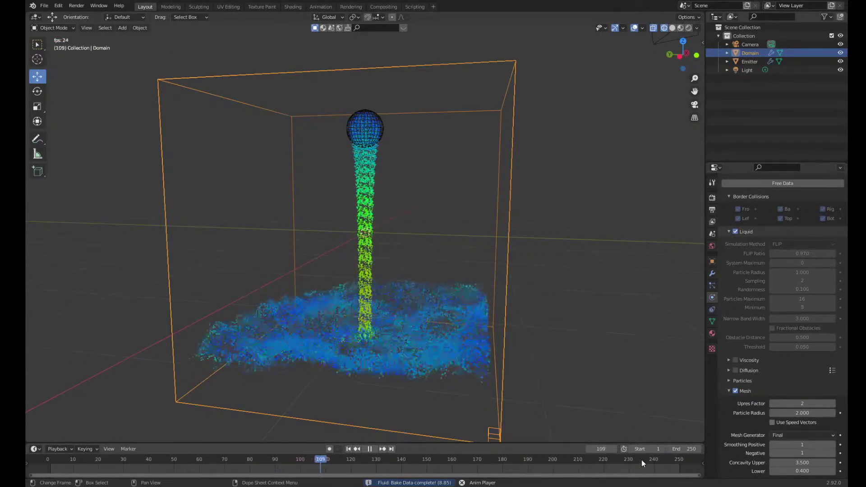
middle_drag(396, 325, 469, 318)
middle_drag(377, 328, 353, 322)
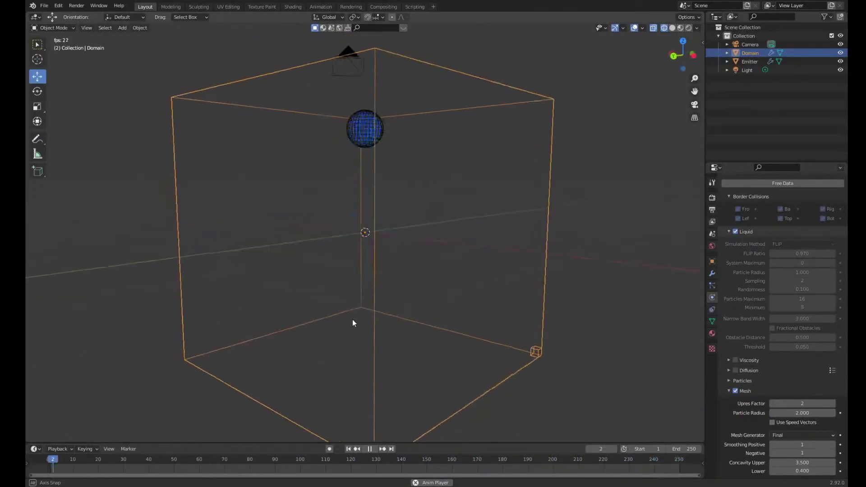
key(space)
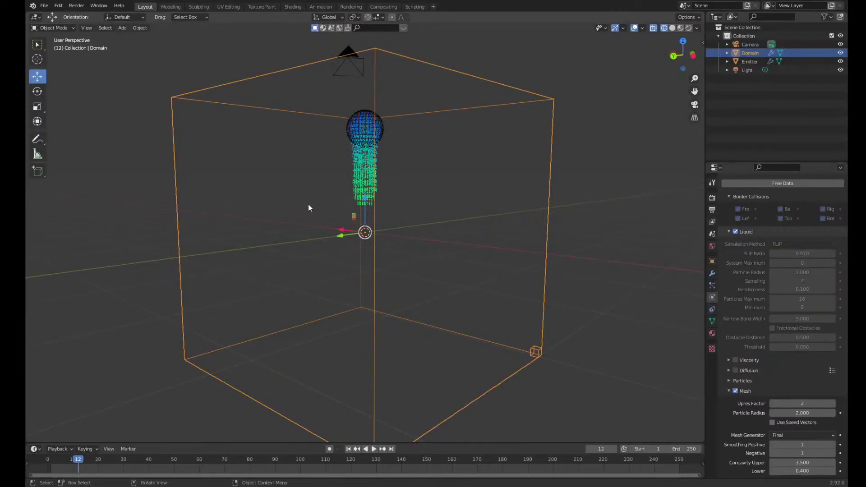
scroll(758, 329, down, 8)
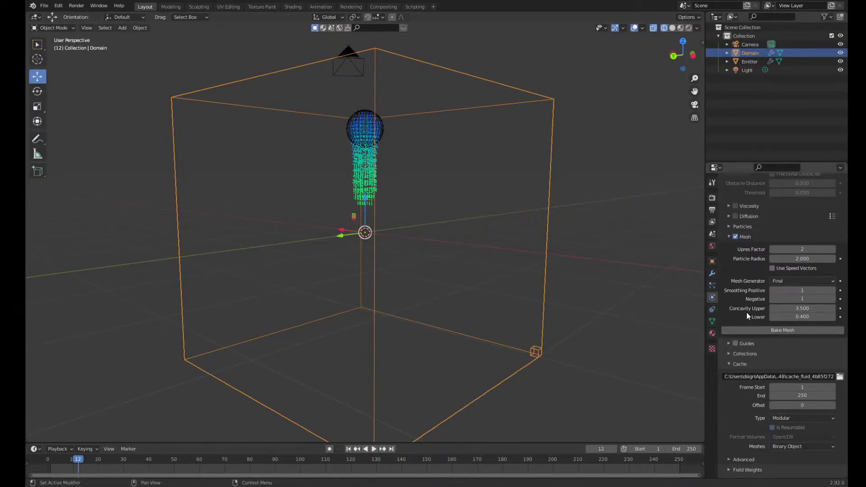
Bake the Domain's liquid mesh and show it with solid viewport shading
click(764, 331)
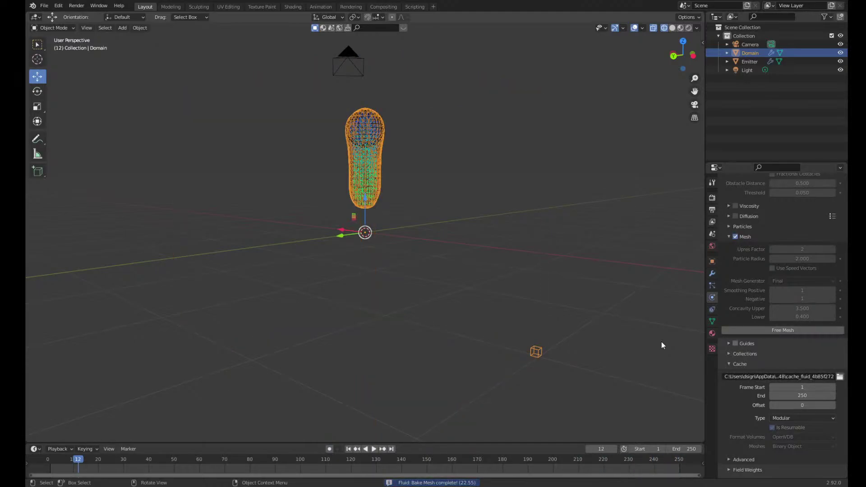
middle_drag(308, 270, 367, 265)
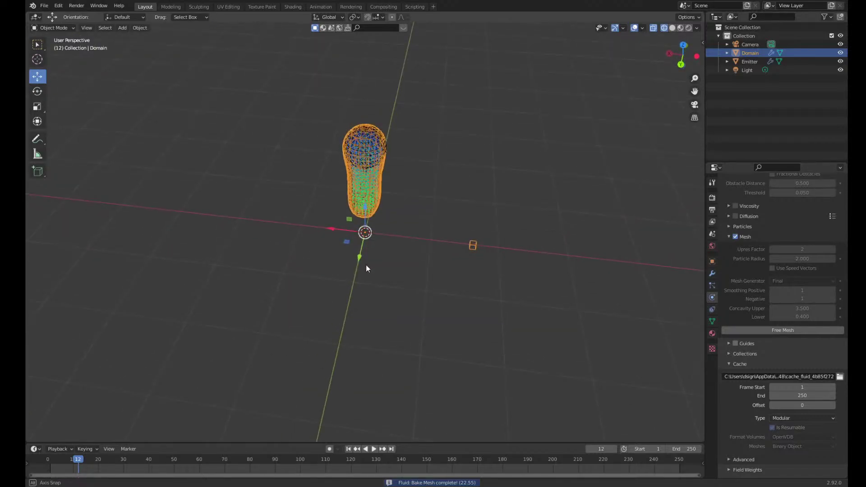
click(673, 28)
mouse_move(516, 166)
middle_down()
mouse_move(526, 140)
mouse_move(463, 140)
mouse_move(465, 203)
mouse_move(450, 230)
mouse_move(471, 176)
mouse_move(427, 242)
mouse_move(454, 327)
middle_up()
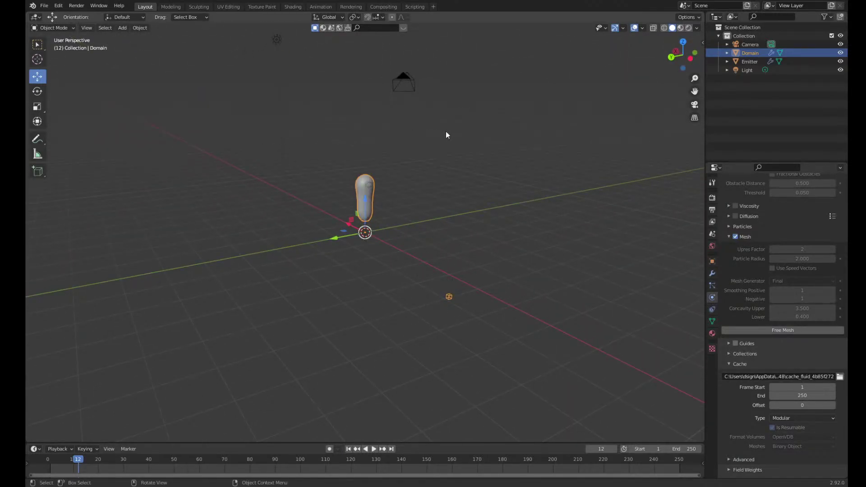
middle_drag(415, 207, 436, 186)
scroll(417, 186, up, 4)
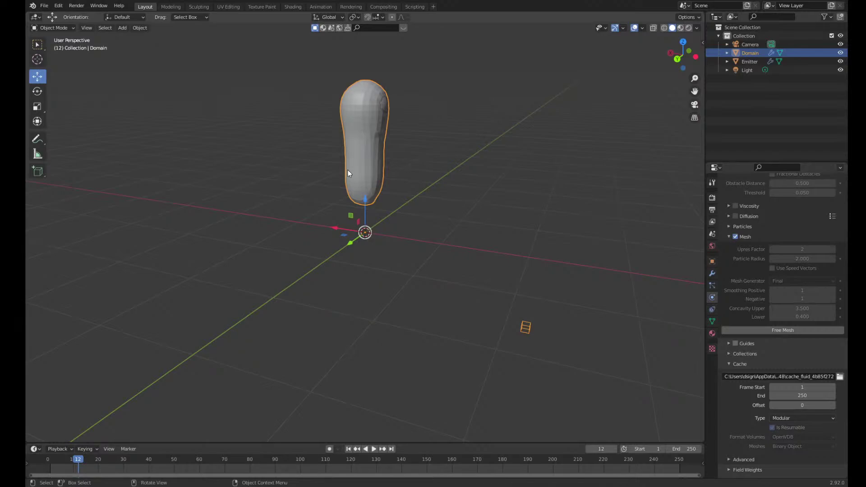
Play back the baked liquid mesh, view it from several sides, and stop the playback
key(space)
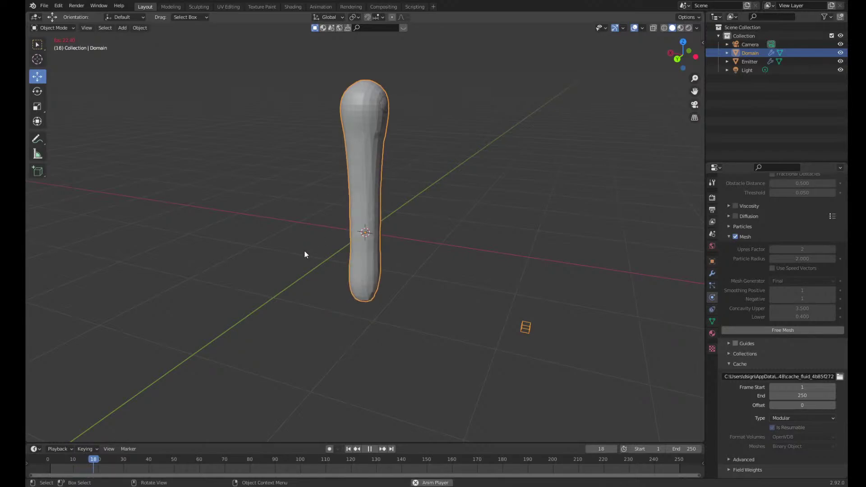
middle_drag(317, 288, 252, 345)
scroll(417, 323, up, 4)
scroll(418, 324, down, 3)
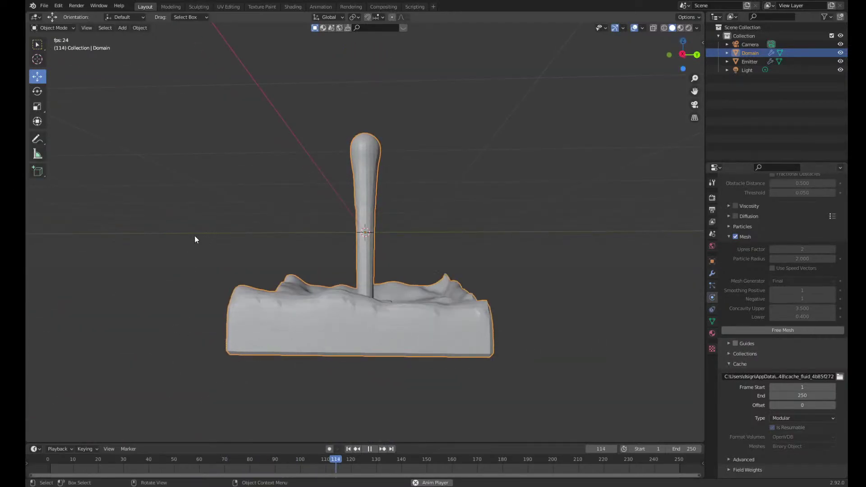
middle_drag(367, 300, 430, 298)
scroll(421, 262, up, 2)
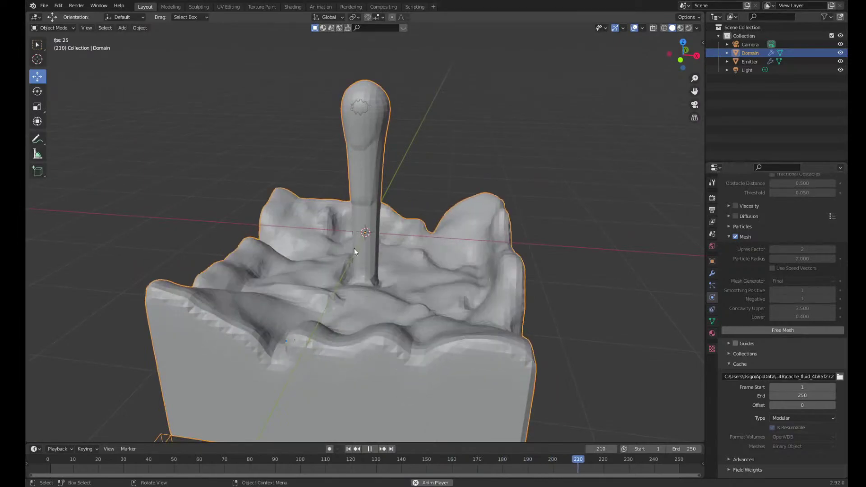
middle_drag(349, 284, 445, 264)
key(space)
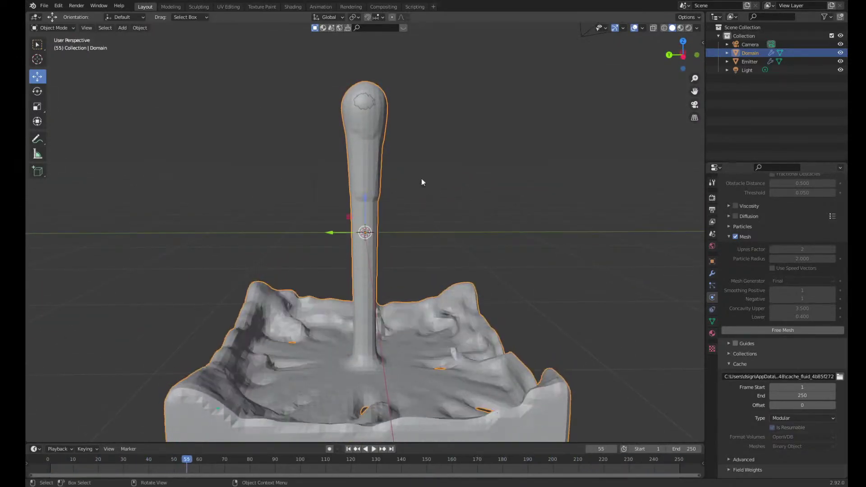
Hide the Emitter in the viewport, play back the liquid mesh again and stop it
click(840, 61)
middle_drag(378, 115, 469, 278)
key(space)
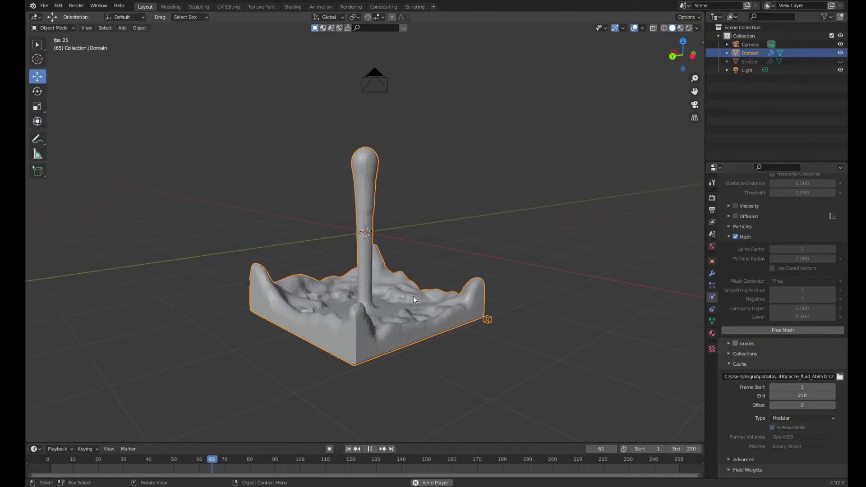
scroll(406, 291, up, 4)
middle_drag(406, 291, 397, 324)
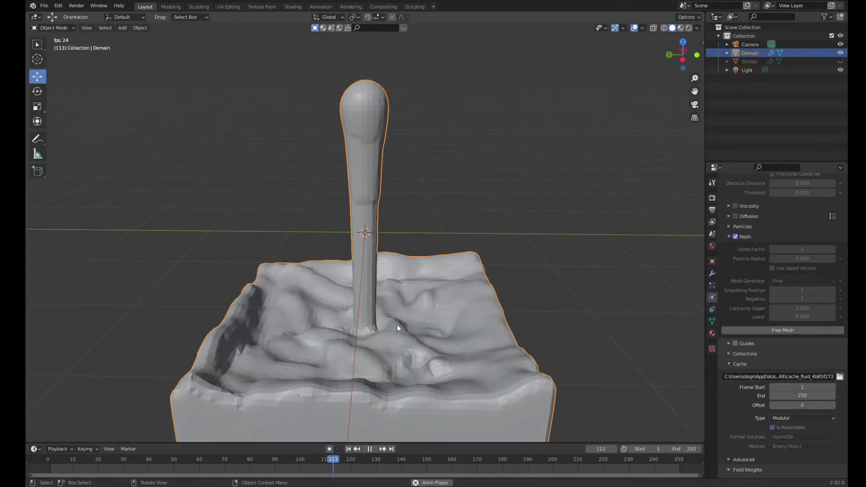
key(space)
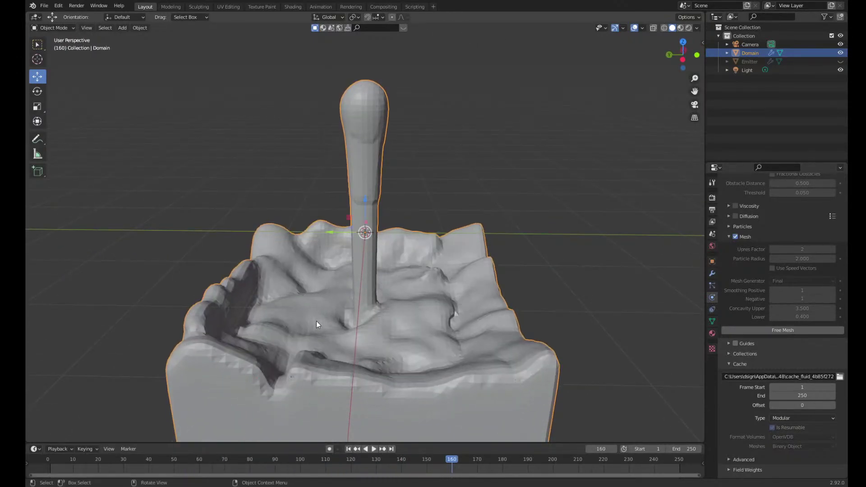
Apply smooth shading to the Domain's liquid mesh and check it by playing back the animation
right_click(328, 332)
click(323, 336)
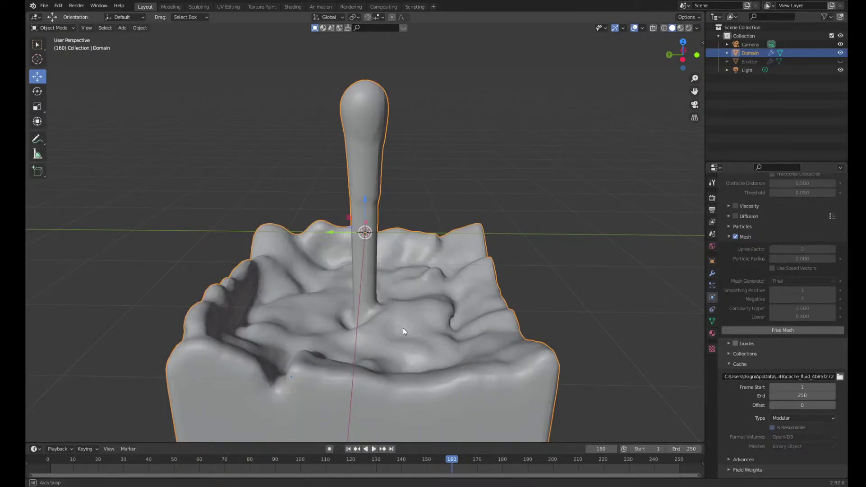
middle_drag(402, 329, 384, 301)
key(space)
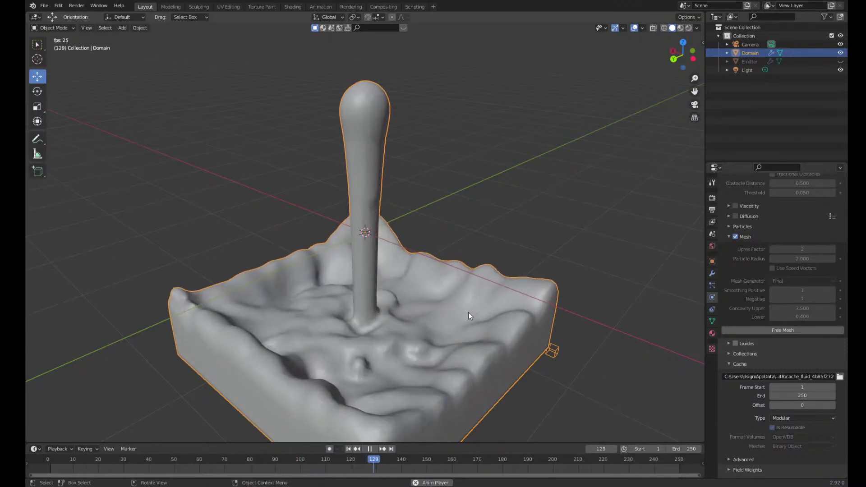
key(space)
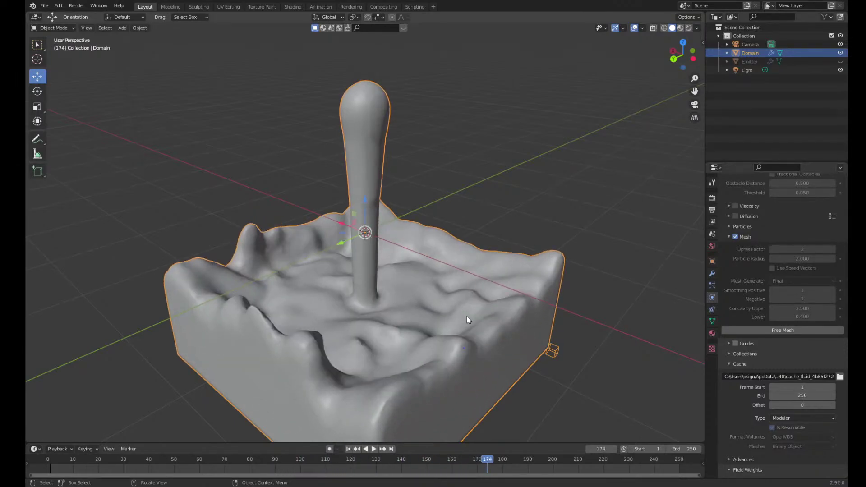
middle_drag(412, 316, 295, 293)
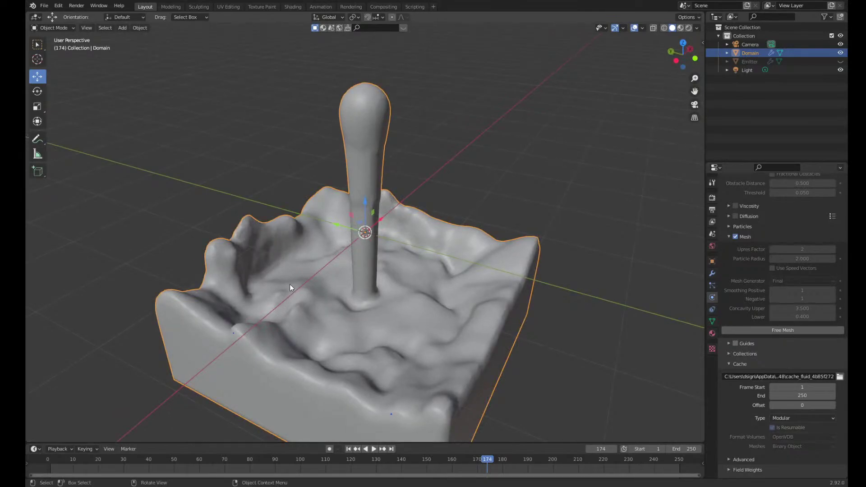
middle_drag(366, 312, 408, 320)
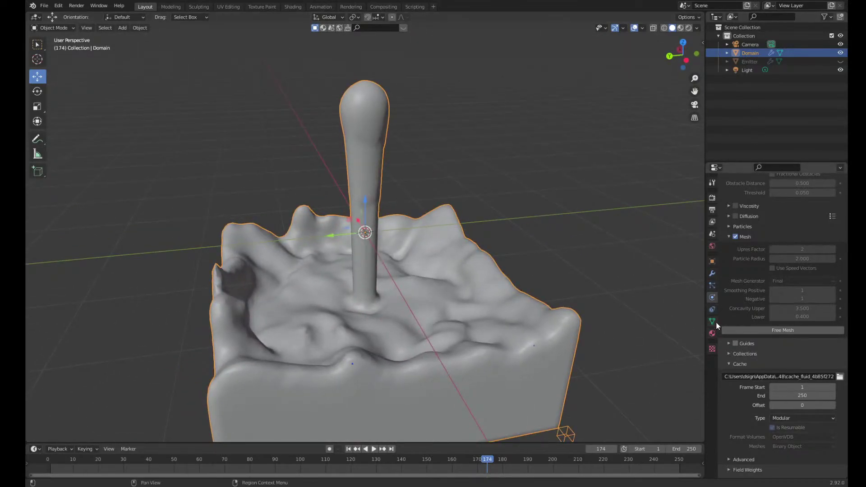
Add a Remesh modifier to the Domain and inspect its Voxel result on the liquid
click(712, 273)
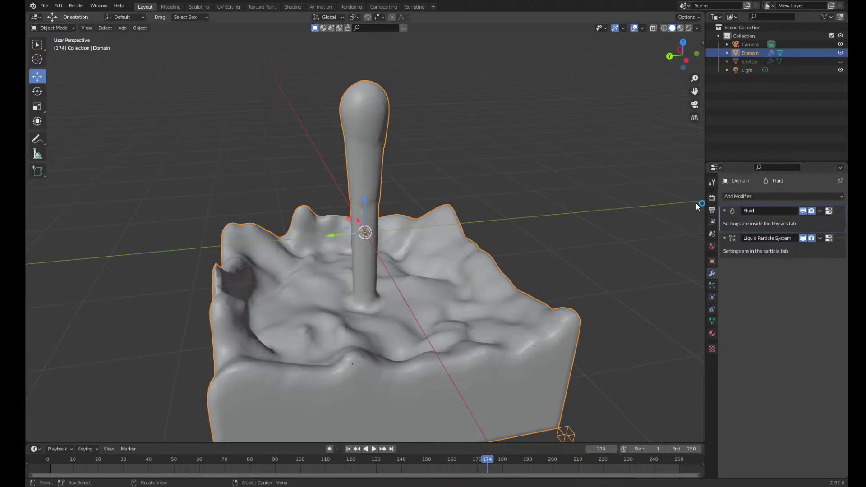
click(753, 195)
click(754, 195)
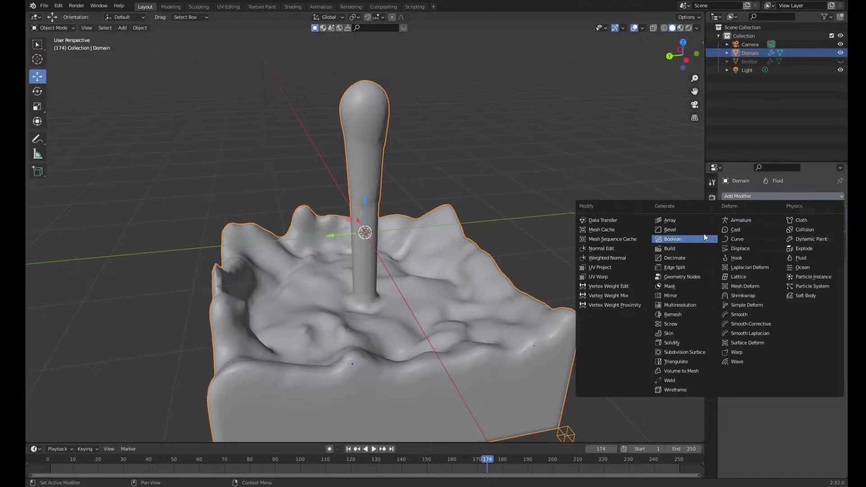
click(694, 314)
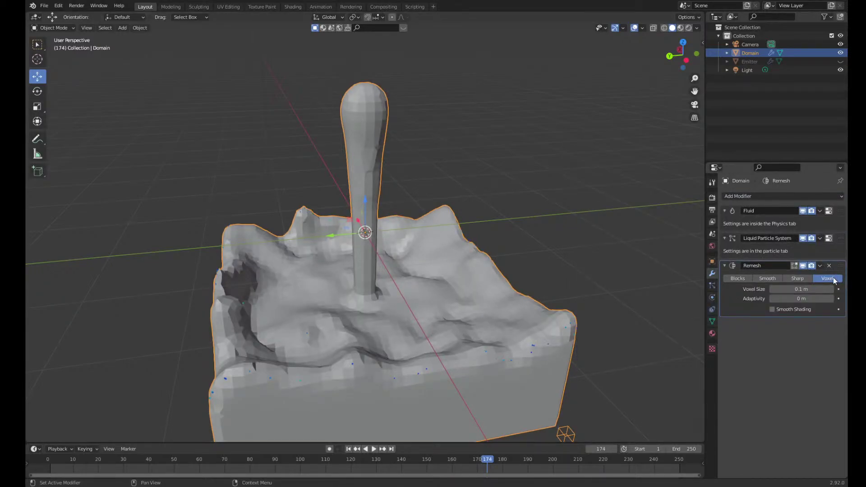
middle_drag(439, 324, 489, 327)
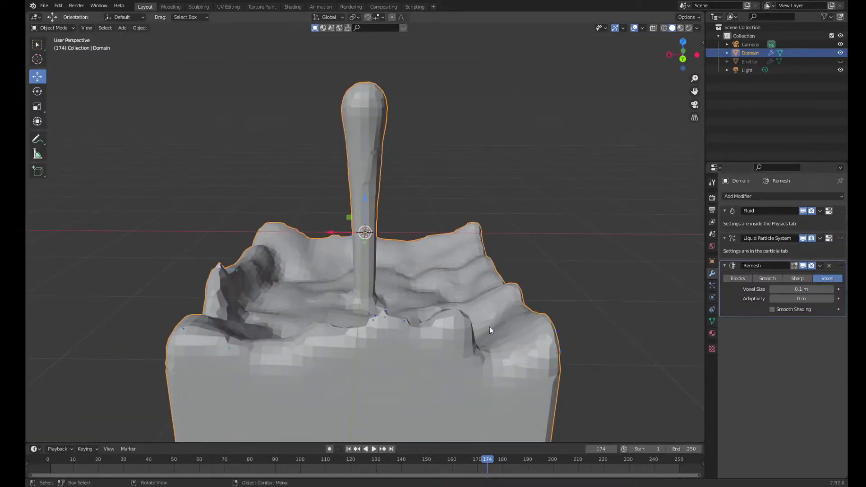
middle_drag(269, 333, 324, 310)
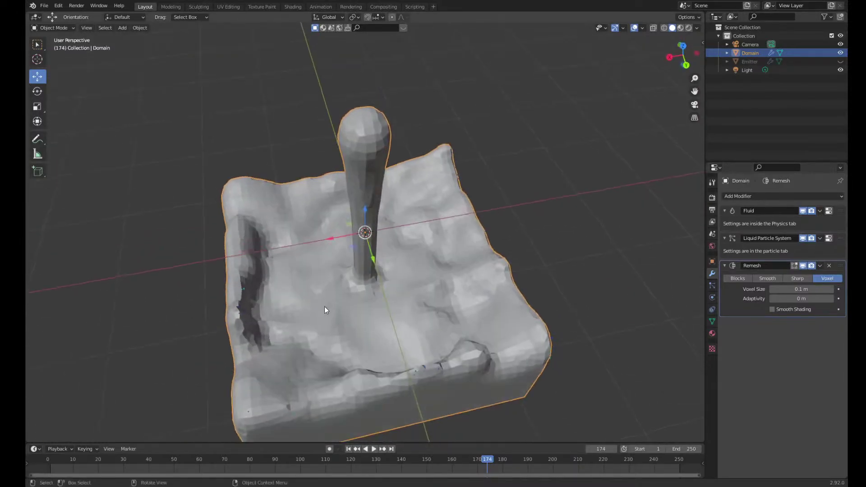
Try the Remesh modifier's Sharp and Smooth modes on the liquid mesh
click(797, 278)
middle_drag(486, 298, 254, 317)
middle_drag(348, 271, 370, 300)
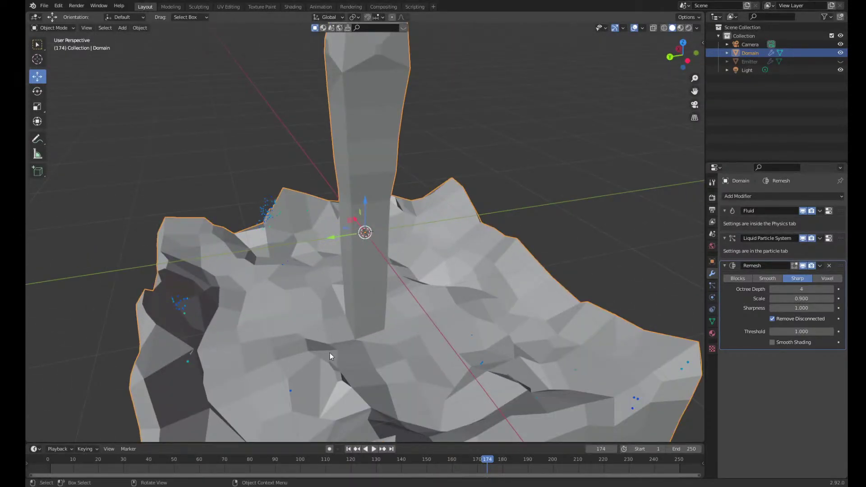
click(771, 279)
middle_drag(393, 356, 522, 315)
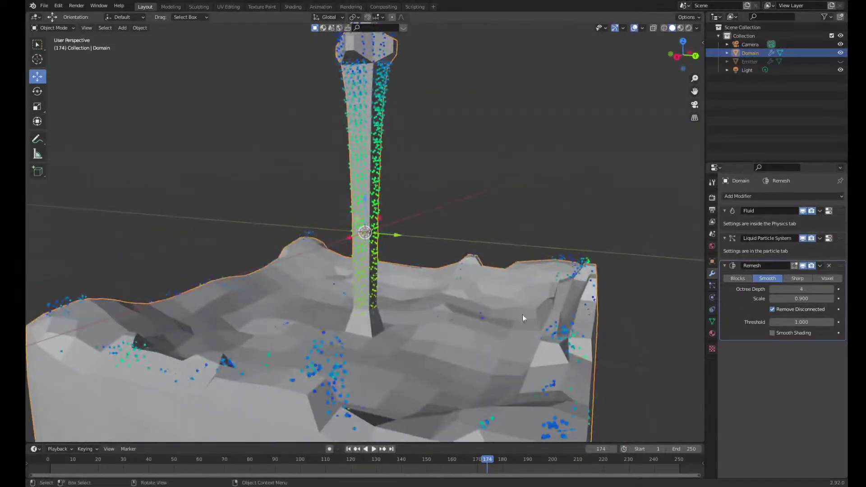
Set the Domain's Remesh modifier to Blocks mode
click(738, 279)
middle_drag(497, 283, 354, 285)
scroll(365, 237, down, 4)
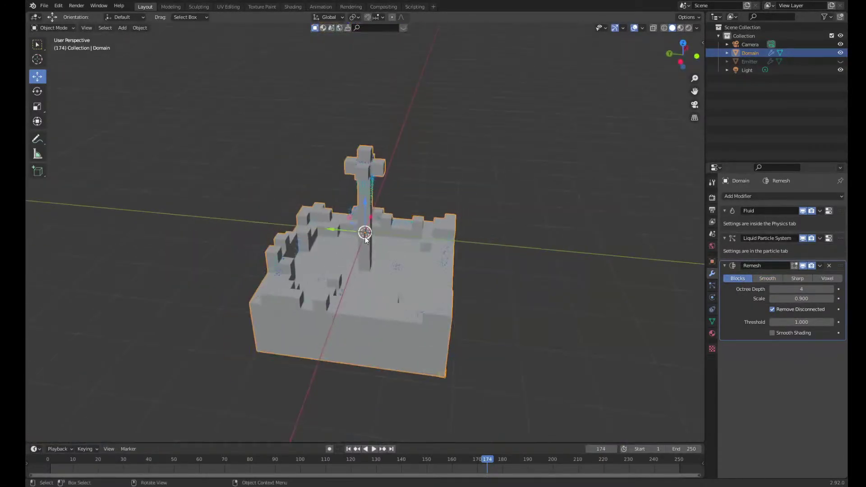
middle_drag(365, 237, 380, 280)
scroll(412, 238, up, 2)
Play back the blocky liquid, stop it, and examine the block shapes and particles along the falling stream
key(space)
scroll(404, 288, up, 2)
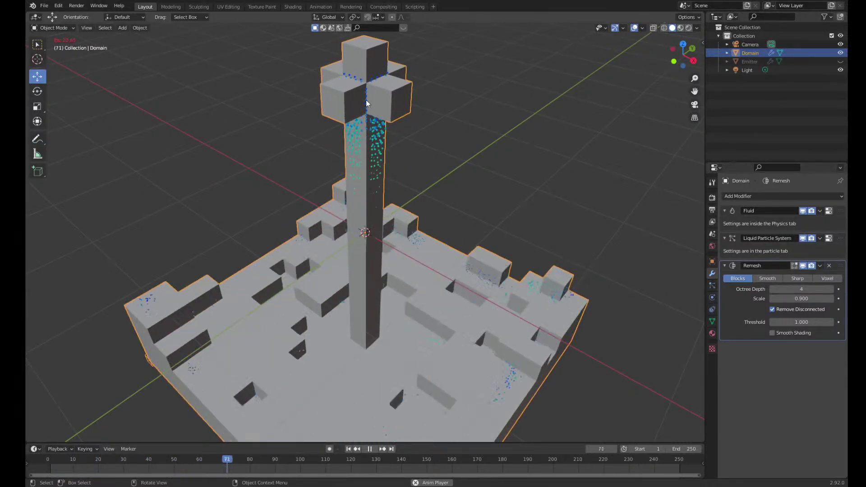
key(space)
middle_drag(382, 177, 425, 194)
scroll(425, 194, up, 2)
scroll(541, 136, down, 2)
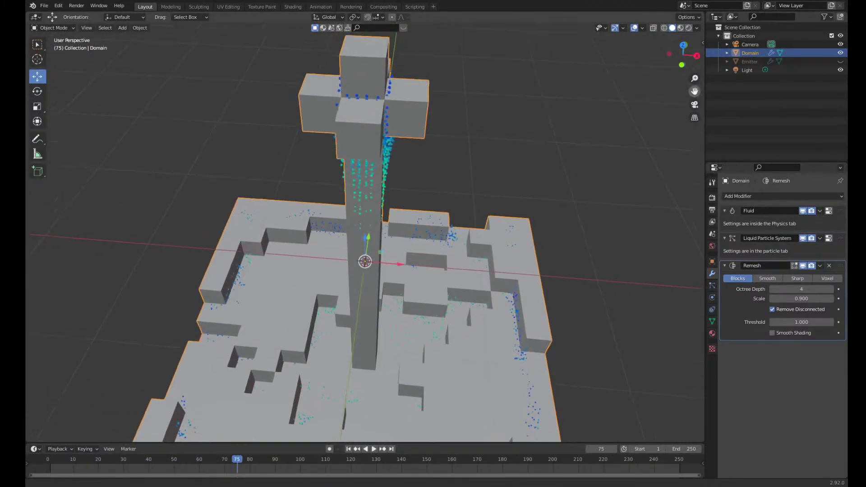
middle_drag(541, 135, 601, 175)
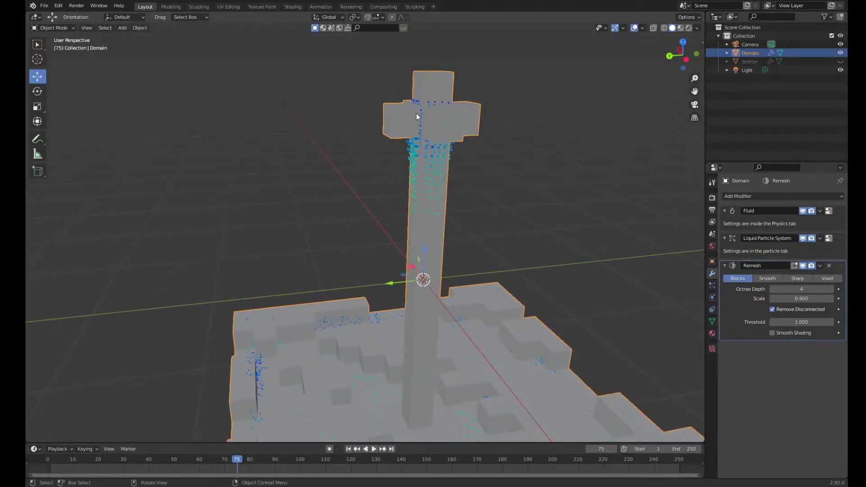
middle_drag(416, 112, 406, 148)
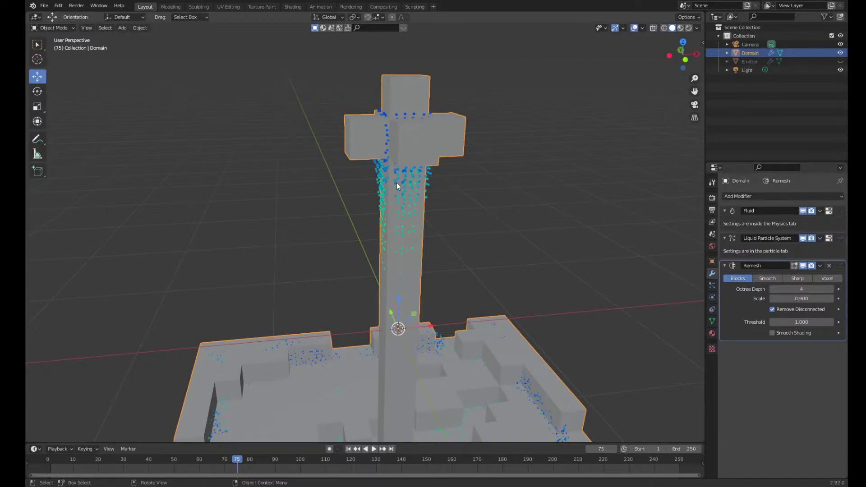
scroll(396, 183, down, 3)
middle_drag(478, 186, 468, 247)
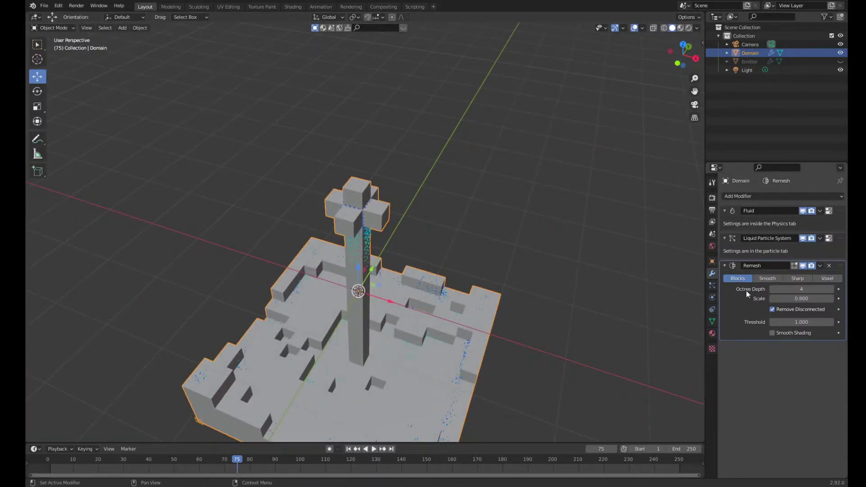
Try finer Remesh blocks on the liquid by raising the Octree Depth to 5, 6 and 7
click(833, 291)
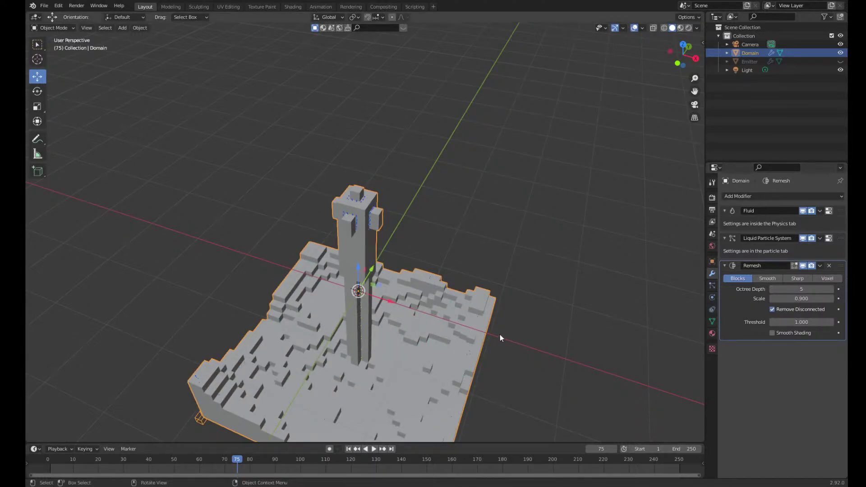
middle_drag(500, 334, 612, 287)
middle_drag(421, 177, 402, 193)
scroll(402, 193, up, 2)
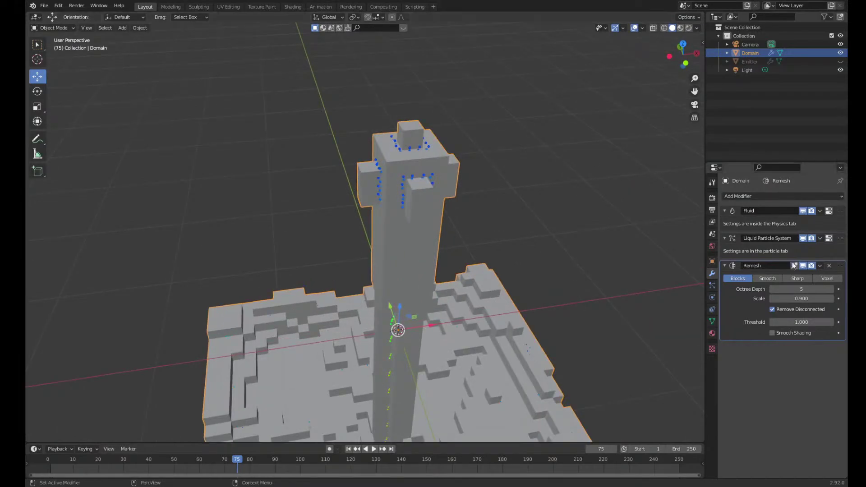
click(832, 291)
middle_drag(352, 253, 550, 260)
click(832, 289)
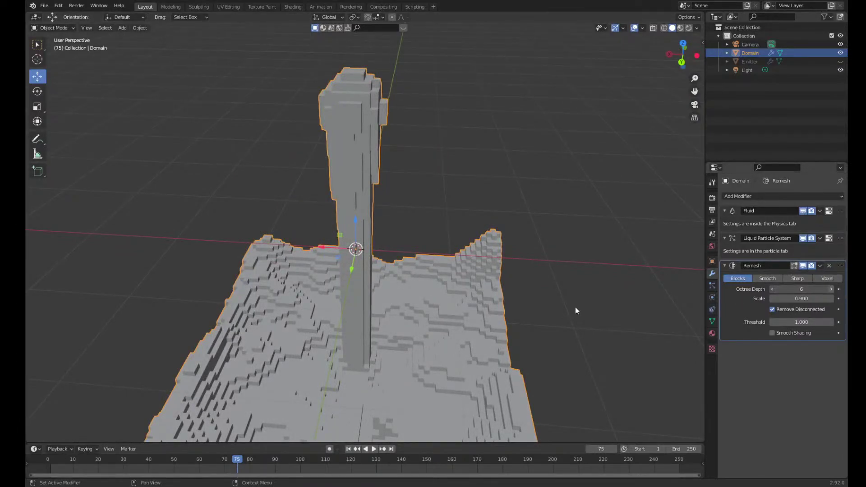
middle_drag(464, 280, 370, 307)
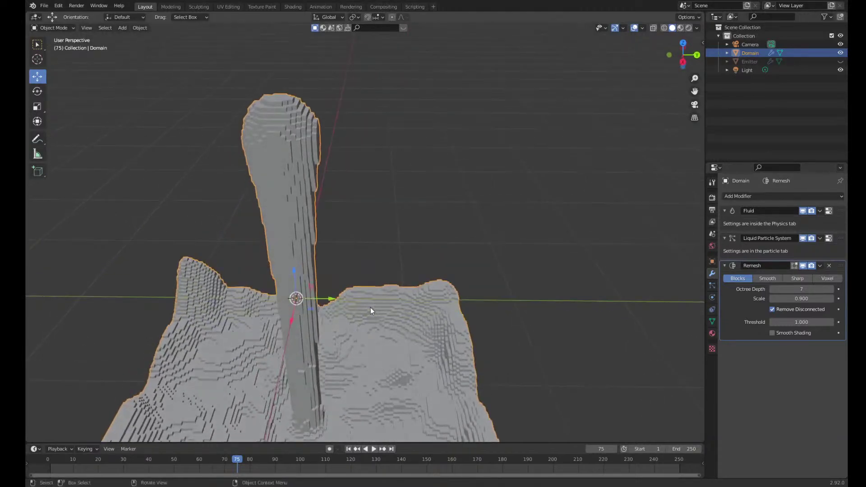
Briefly play back the liquid and set the Remesh modifier's Octree Depth to 6
key(space)
key(space)
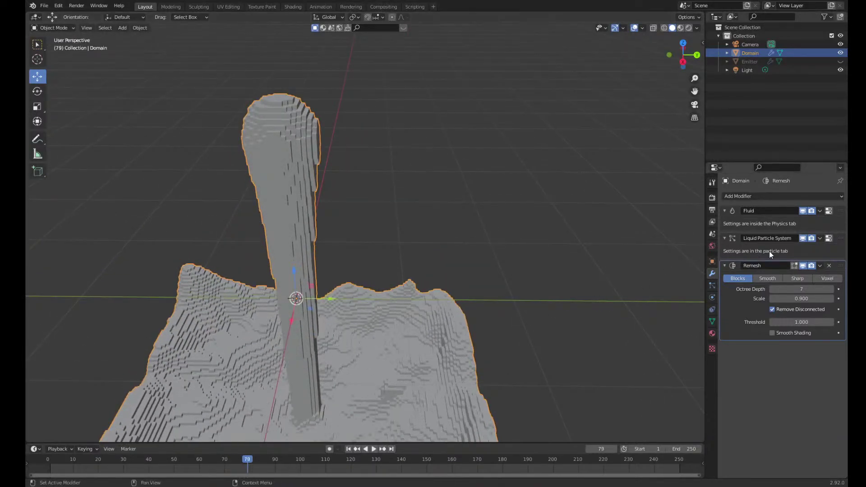
click(772, 289)
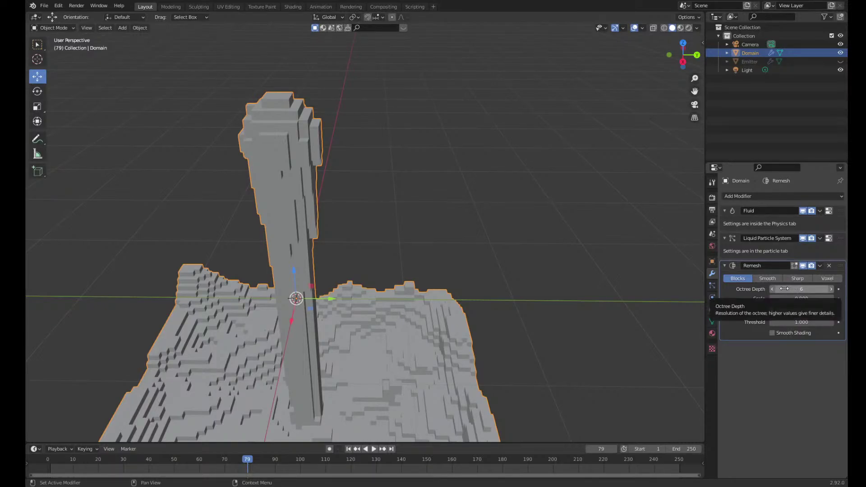
Play back the blocky liquid, stop it, and examine the stream and pool surface from several sides
key(space)
middle_drag(498, 296, 383, 304)
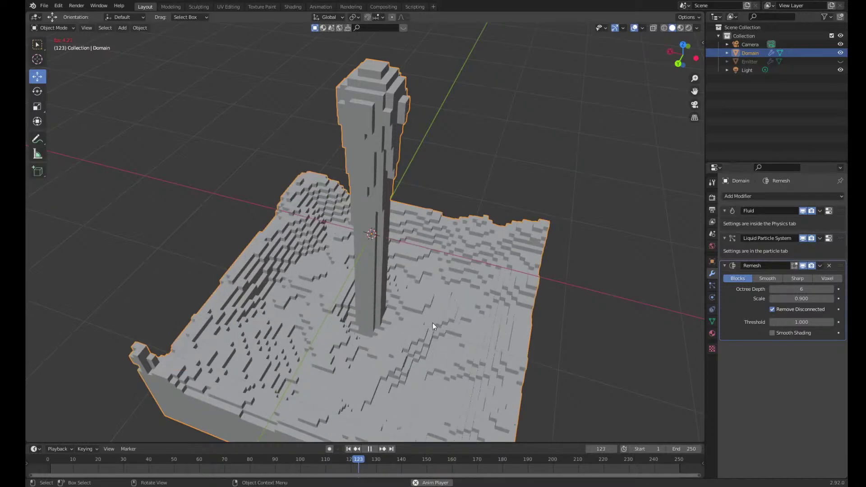
key(space)
middle_drag(345, 218, 379, 232)
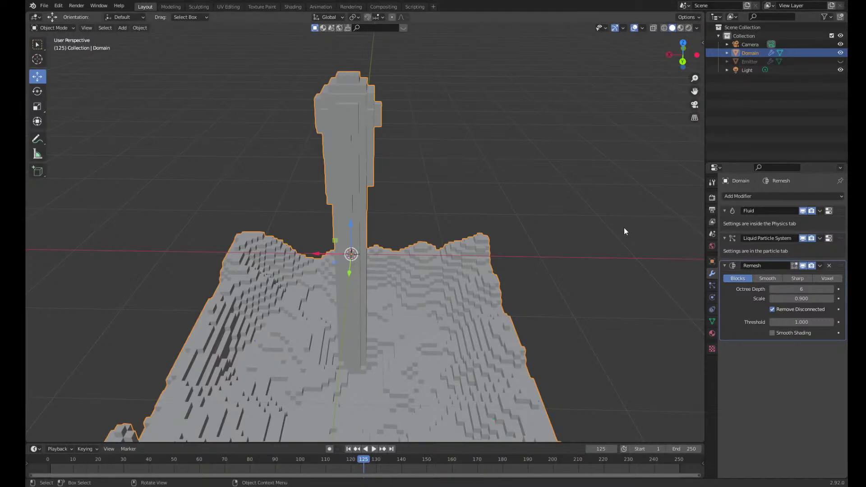
middle_drag(624, 226, 514, 334)
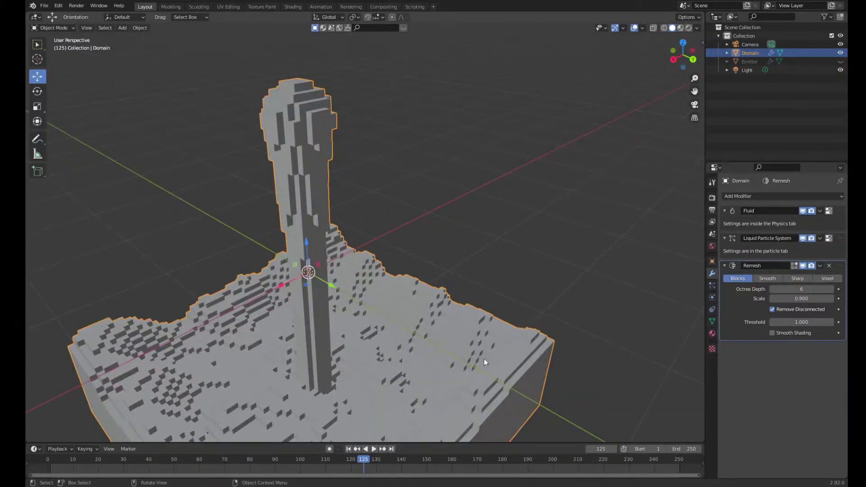
drag(694, 91, 712, 31)
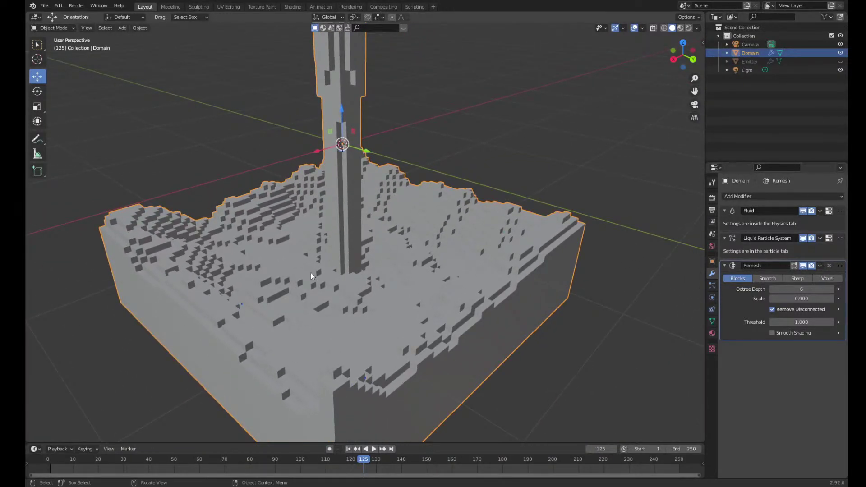
middle_drag(310, 272, 334, 275)
scroll(335, 275, down, 5)
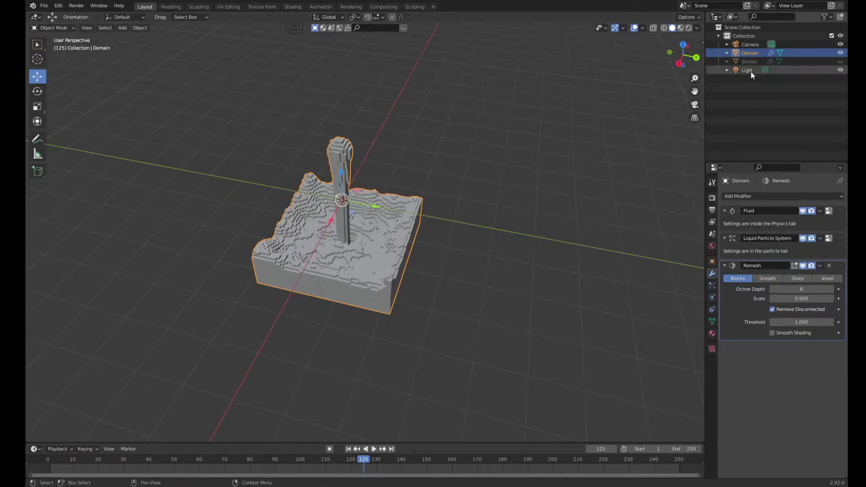
Free the Domain's baked fluid data and display the scene in wireframe with X-ray off
click(712, 297)
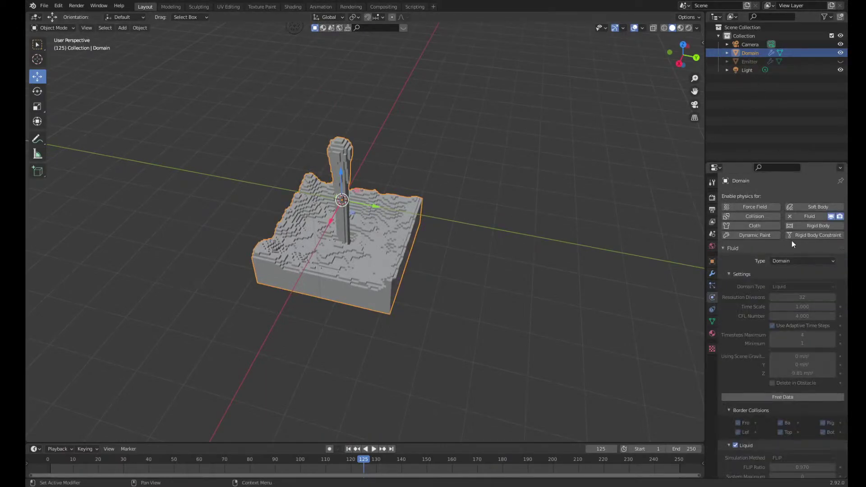
click(762, 399)
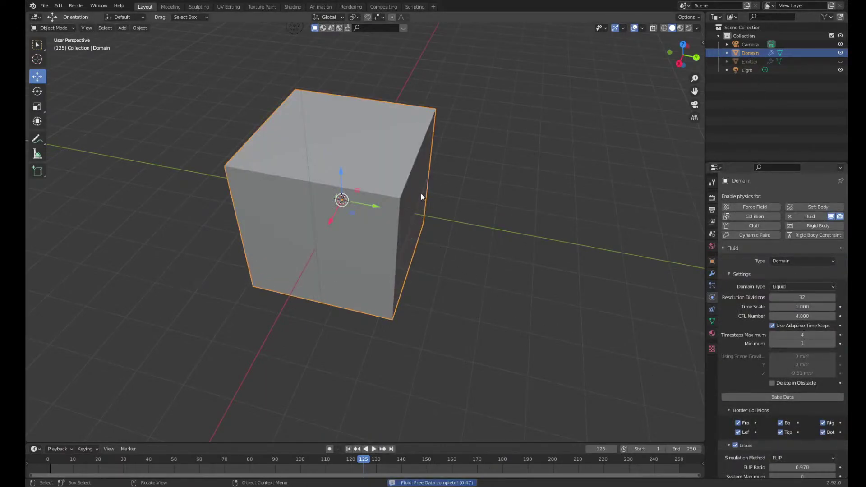
middle_drag(421, 194, 345, 169)
click(664, 28)
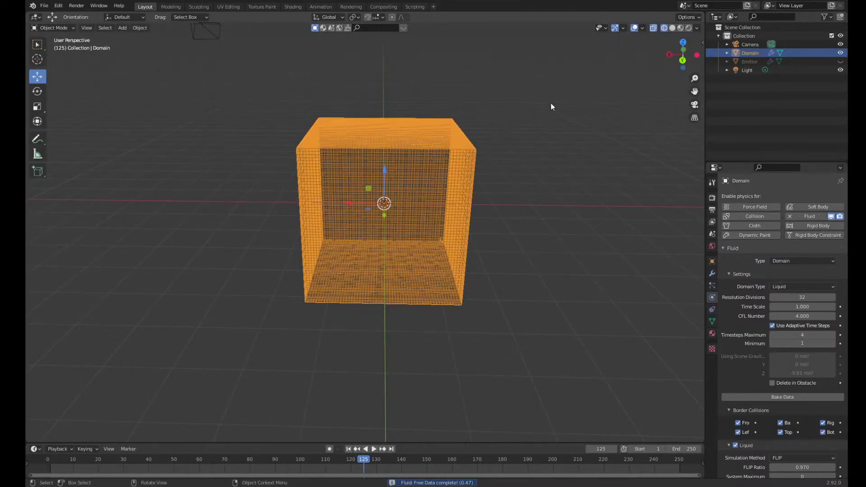
click(653, 28)
middle_drag(517, 161, 569, 121)
middle_drag(640, 46, 523, 123)
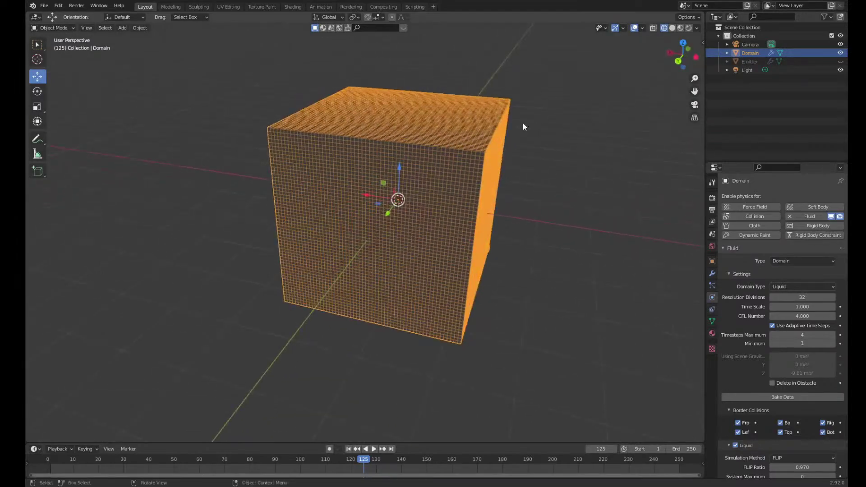
Unhide the Emitter and turn on X-ray to see it inside the wireframe Domain
scroll(753, 377, down, 10)
scroll(779, 415, down, 3)
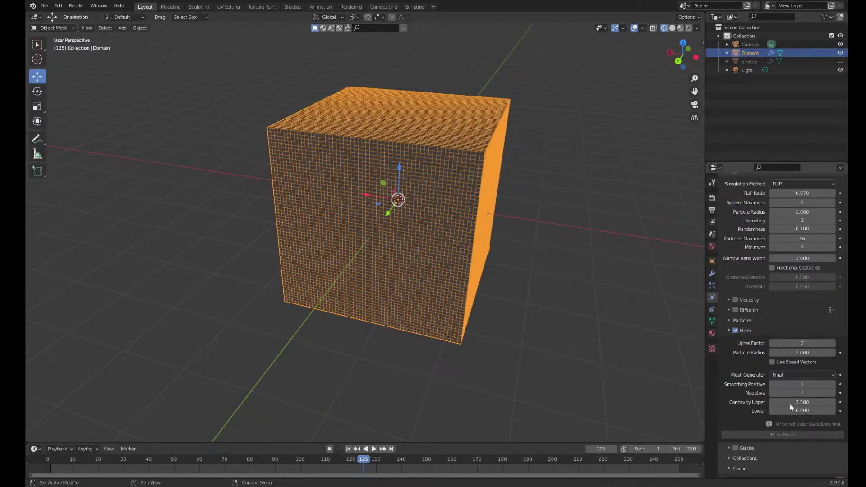
scroll(791, 352, up, 9)
scroll(782, 281, down, 3)
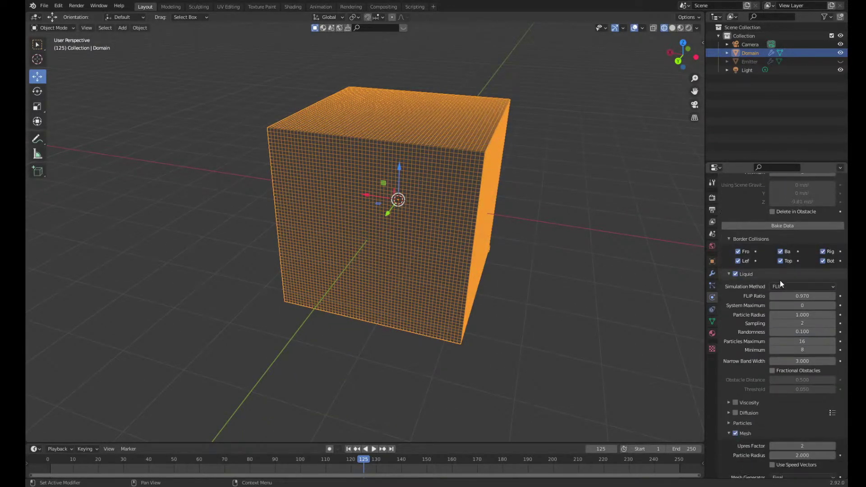
click(567, 259)
middle_drag(594, 231, 463, 223)
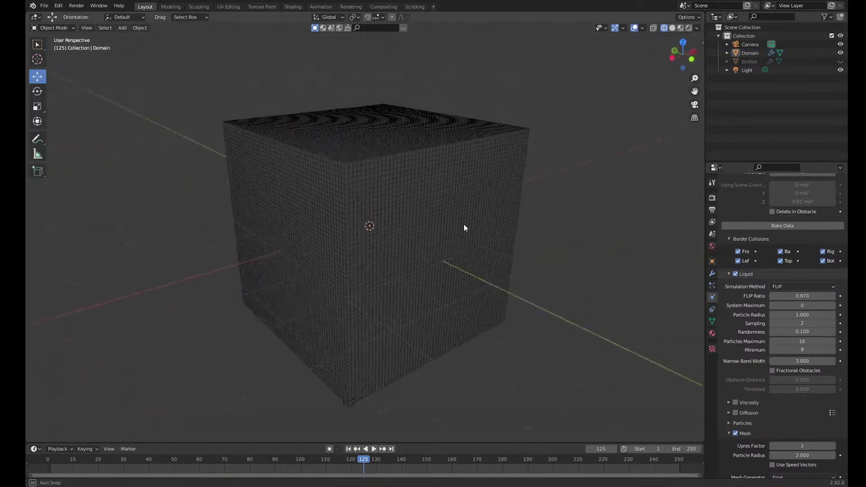
click(839, 62)
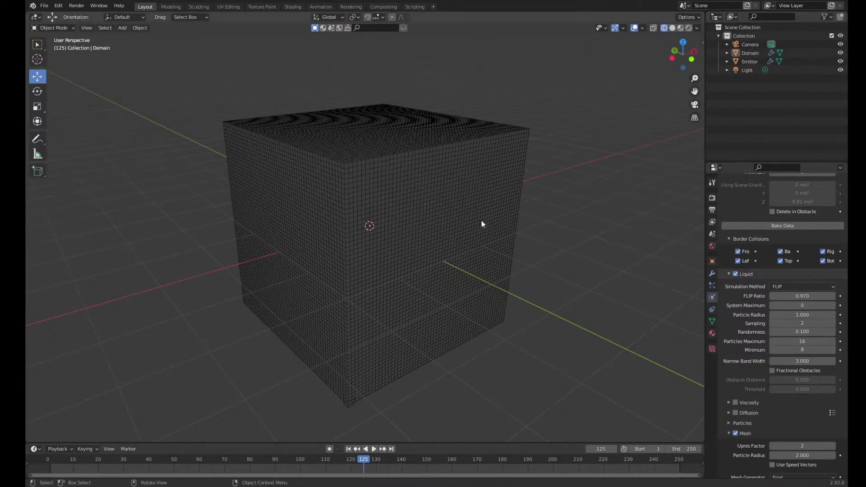
middle_drag(566, 178, 599, 141)
click(409, 218)
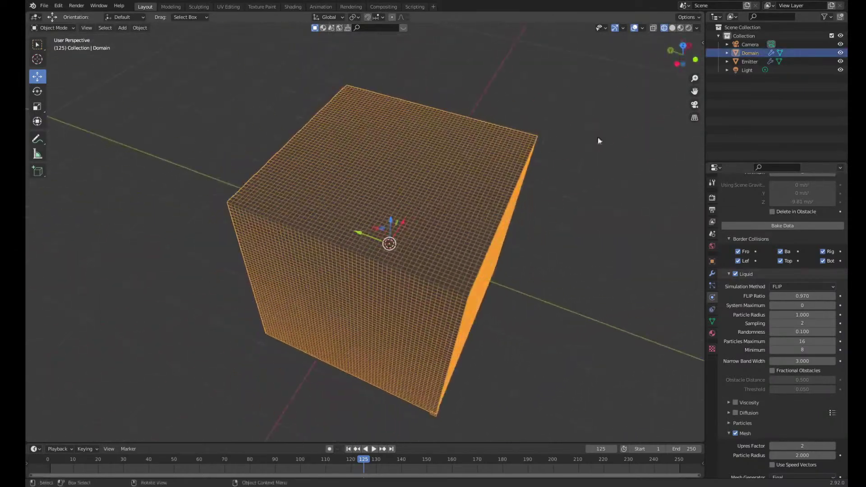
click(655, 27)
middle_drag(532, 190, 573, 164)
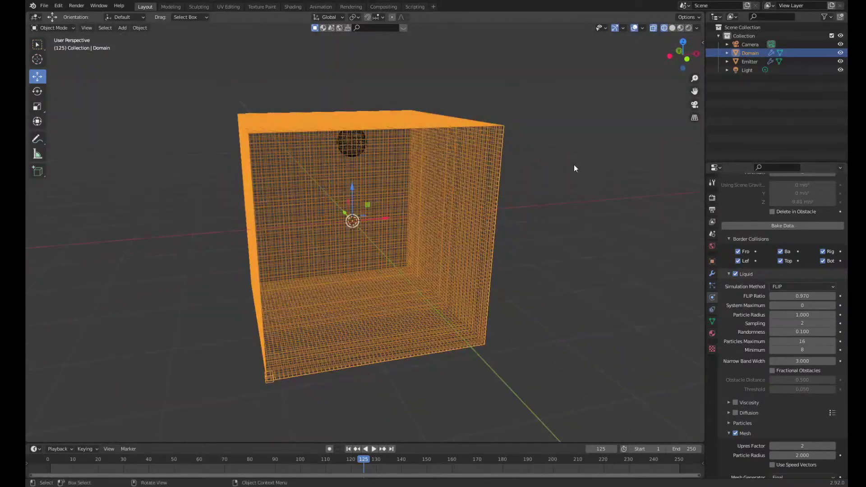
Remove the Remesh modifier from the Domain
click(548, 175)
click(711, 274)
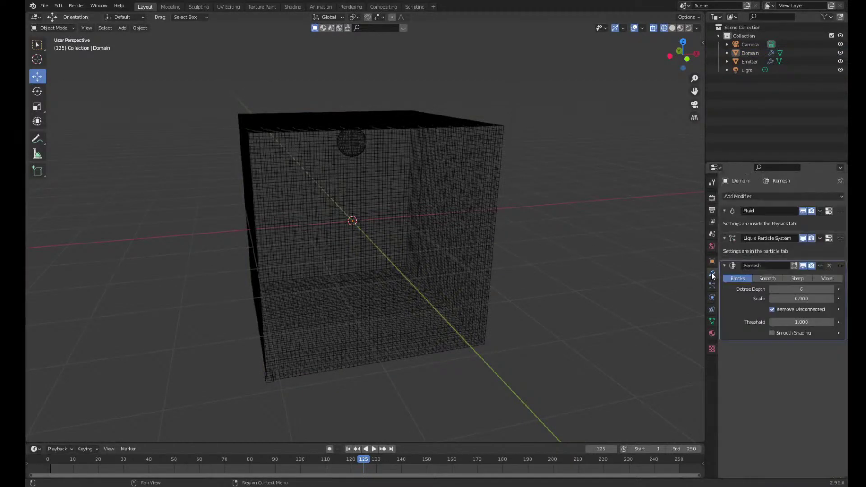
click(828, 265)
Move the Emitter sphere about 1.32 m in the negative X direction toward the Domain's side wall
middle_drag(504, 231, 488, 209)
click(347, 135)
middle_drag(347, 136, 388, 218)
key(g)
key(x)
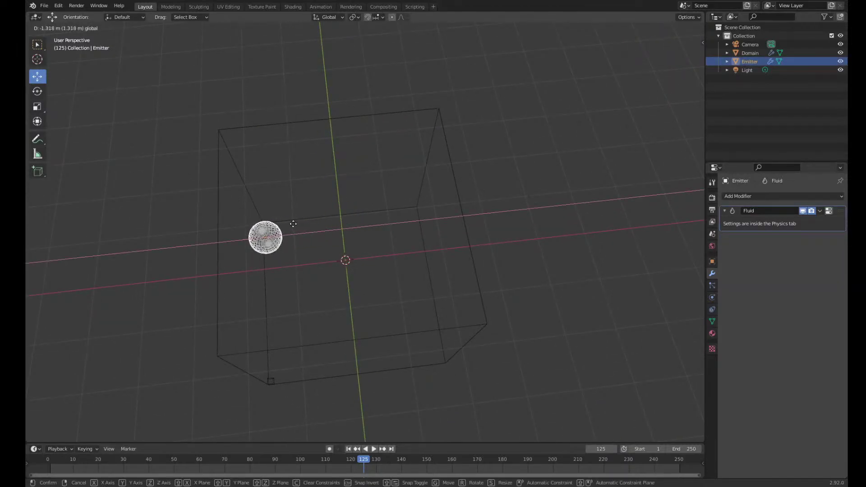
click(292, 224)
Return to frame 1 and place the Emitter in a Domain corner at about X -1.51 m, Y -1.51 m, checking from the top view
click(369, 448)
click(225, 476)
click(50, 460)
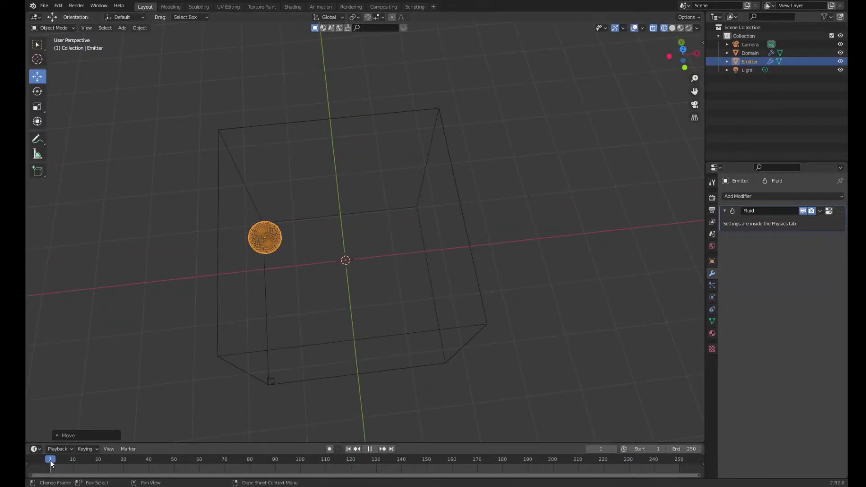
key(space)
drag(266, 206, 267, 293)
middle_drag(316, 321, 394, 351)
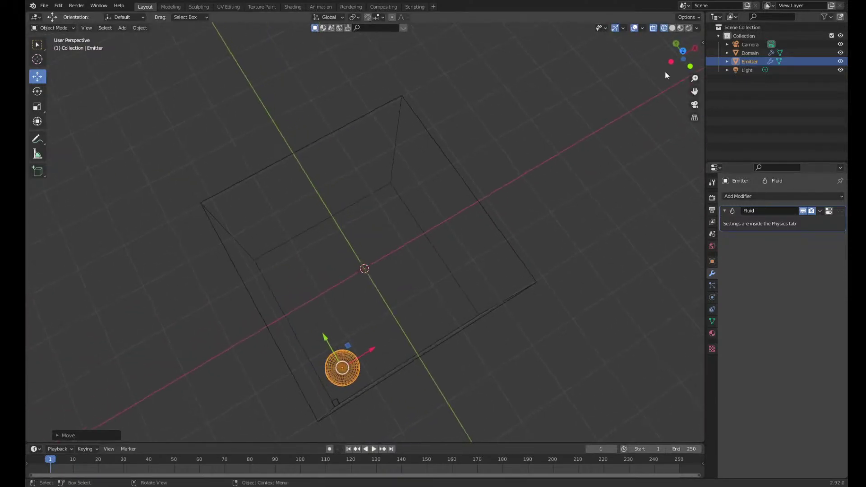
click(683, 51)
click(306, 335)
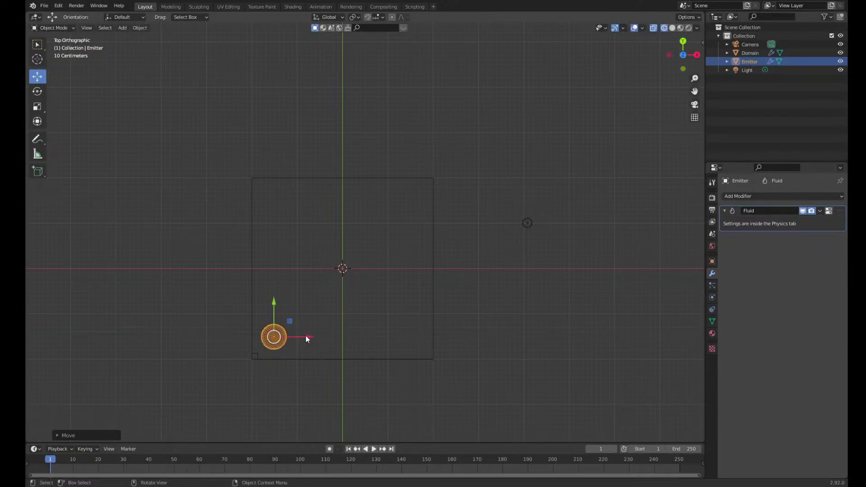
Keyframe the Emitter's location at frame 1 and set the animation's end frame to 300
click(712, 261)
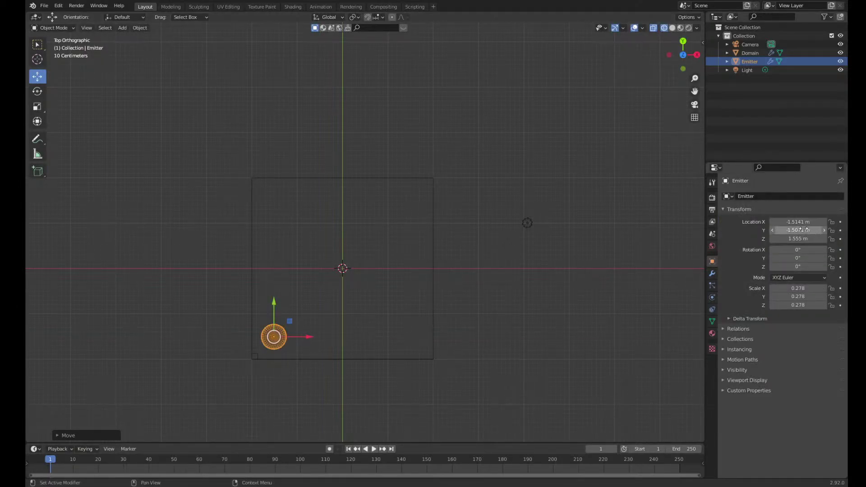
key(i)
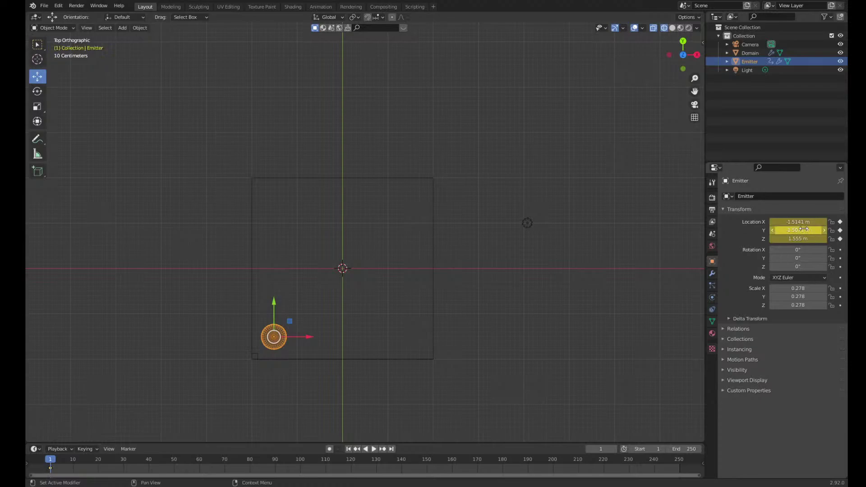
click(684, 448)
text(300)
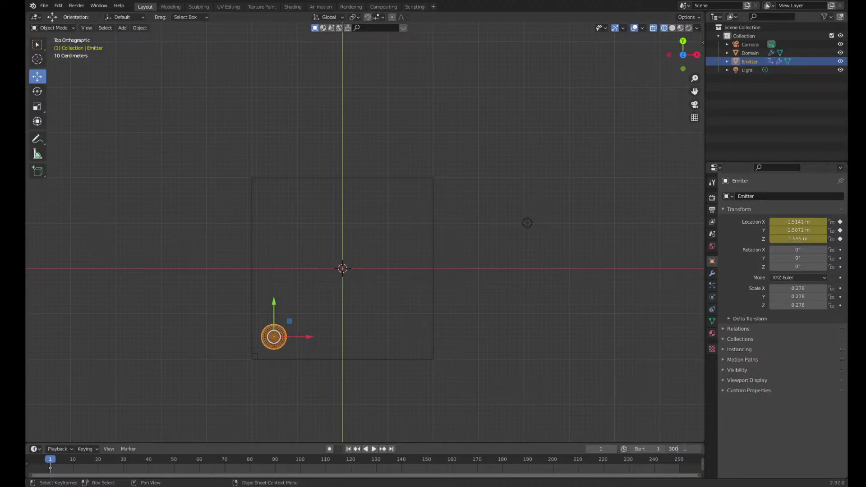
key(Return)
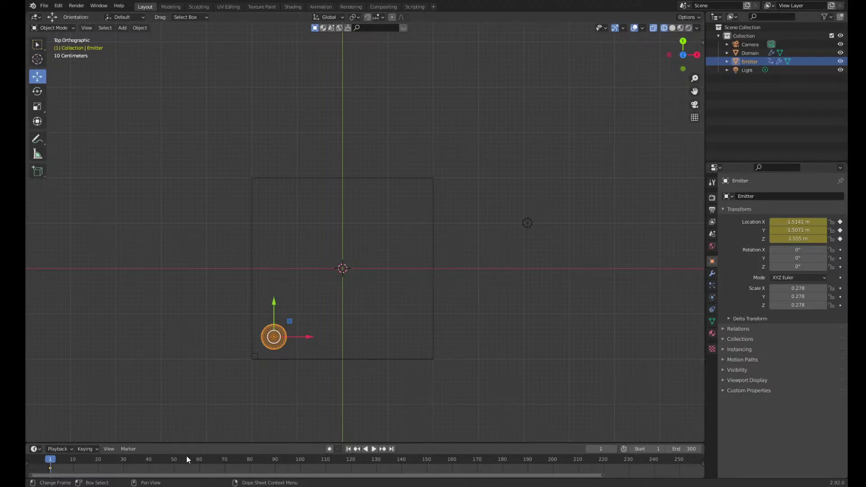
At frame 75, move the Emitter about 3.05 m along Y to the next corner and keyframe its location
click(236, 459)
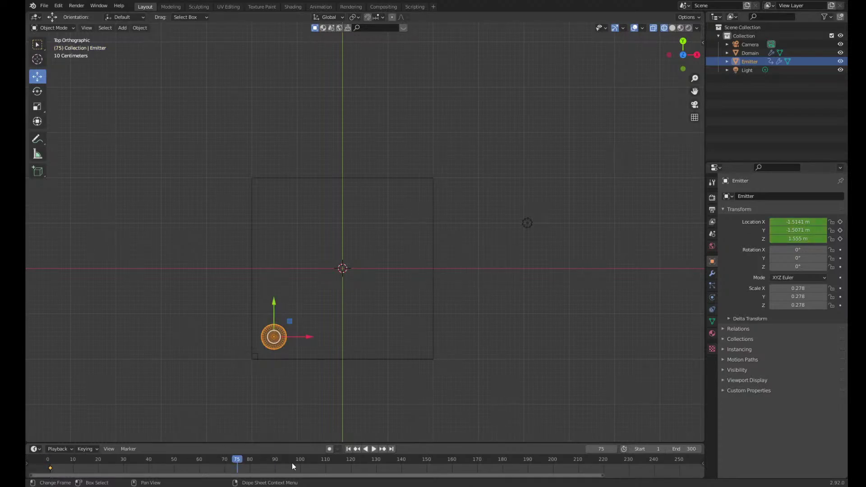
key(g)
key(y)
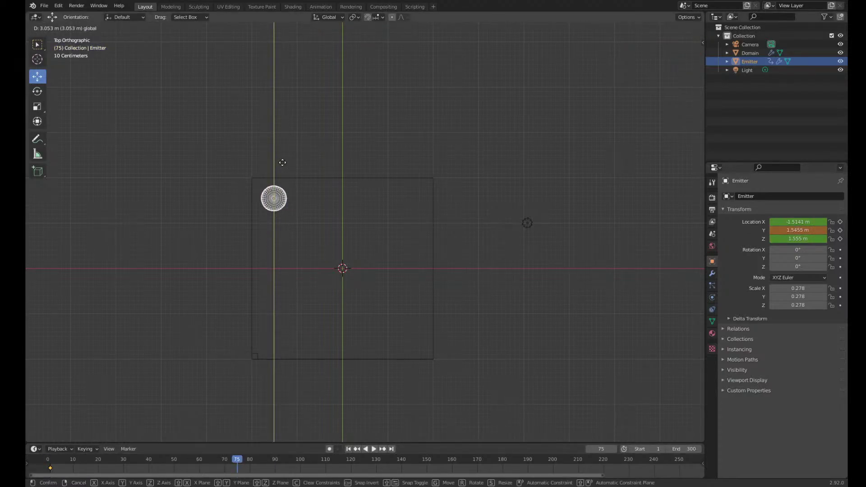
click(283, 162)
key(i)
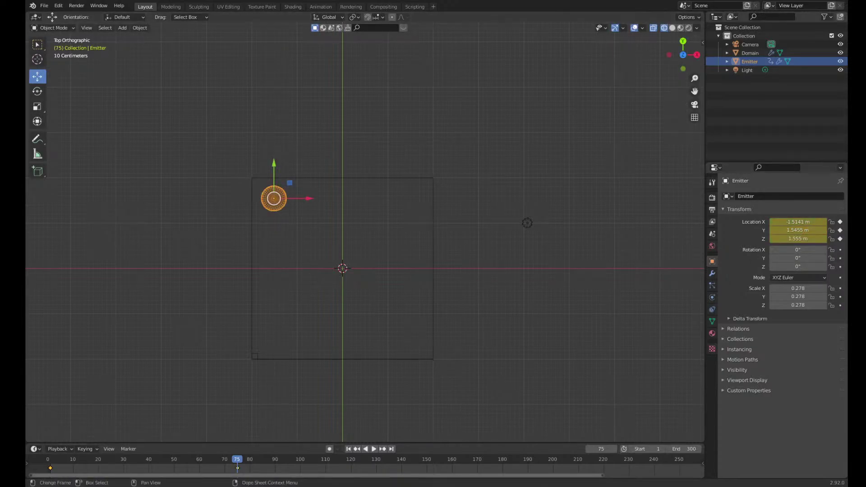
At frame 150, move the Emitter along X to the opposite corner at about X 1.58 m and keyframe its location
click(426, 457)
key(g)
key(x)
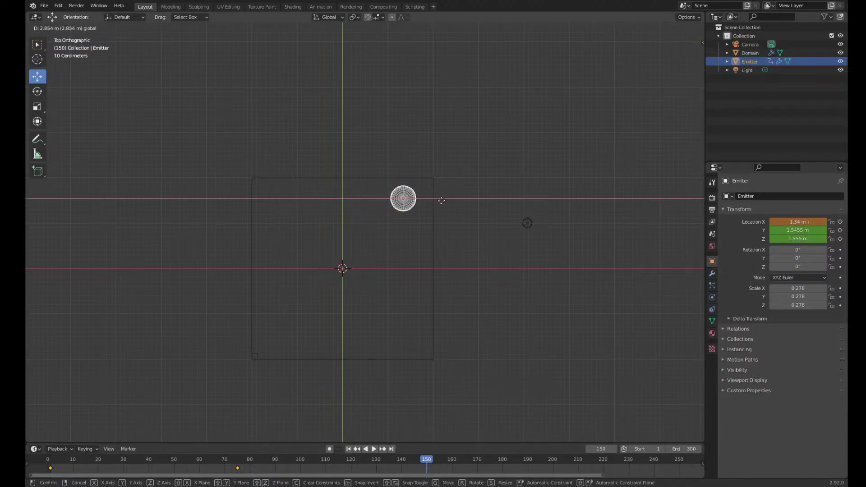
click(451, 199)
key(i)
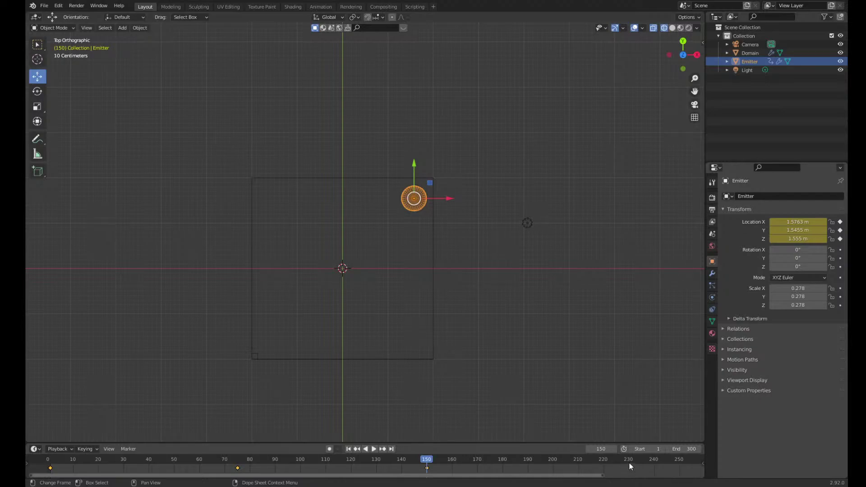
At frame 225, move the Emitter along Y to the corner at about Y -1.54 m and keyframe its location
click(616, 458)
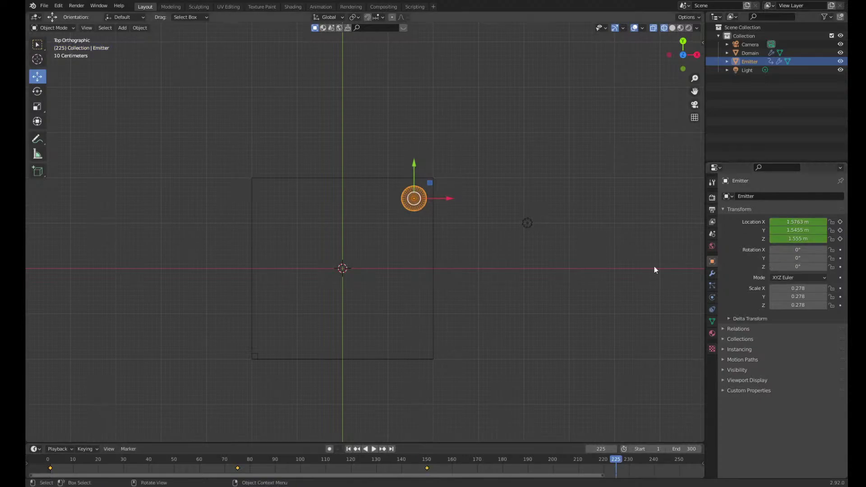
key(g)
key(y)
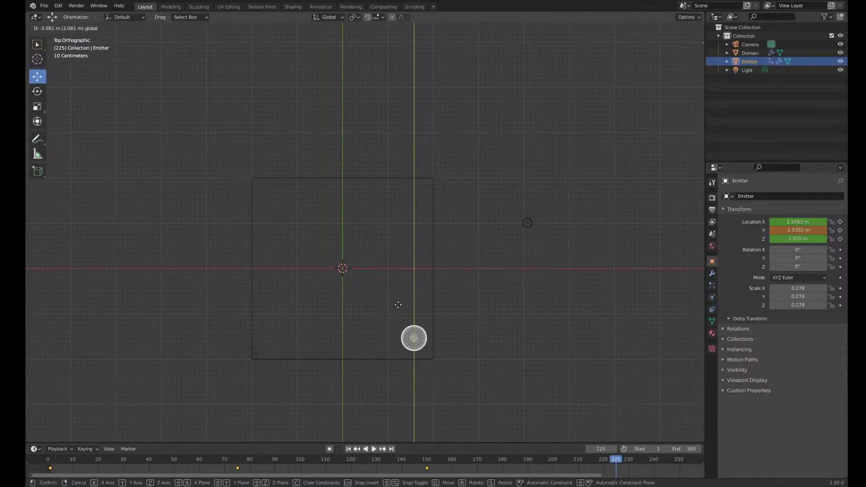
click(398, 305)
key(i)
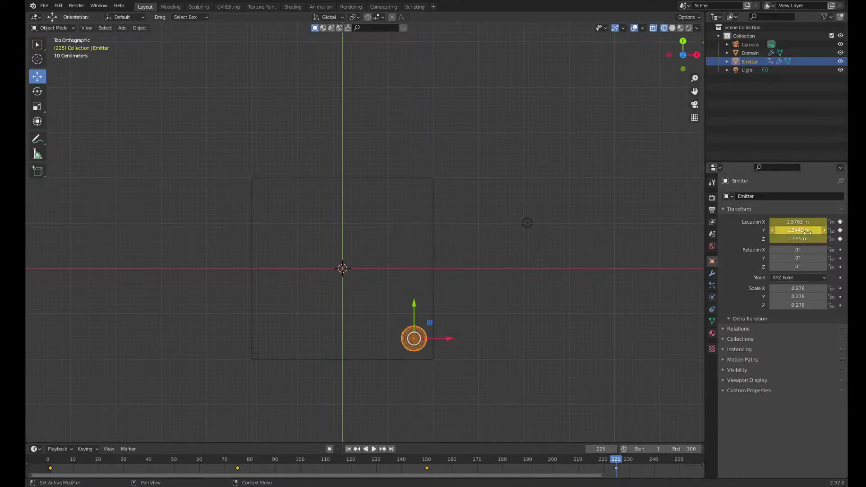
At frame 300, move the Emitter along X back to its starting corner at about X -1.52 m and keyframe its location
drag(496, 475, 652, 484)
click(626, 459)
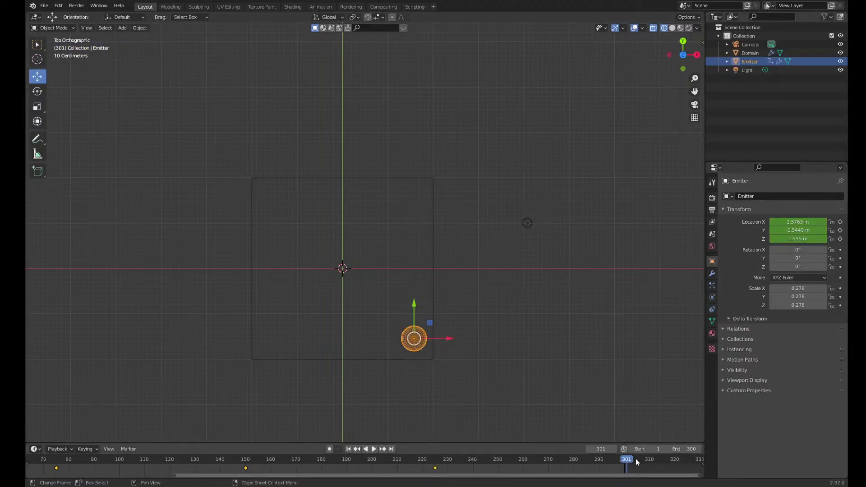
key(Left)
drag(447, 339, 301, 342)
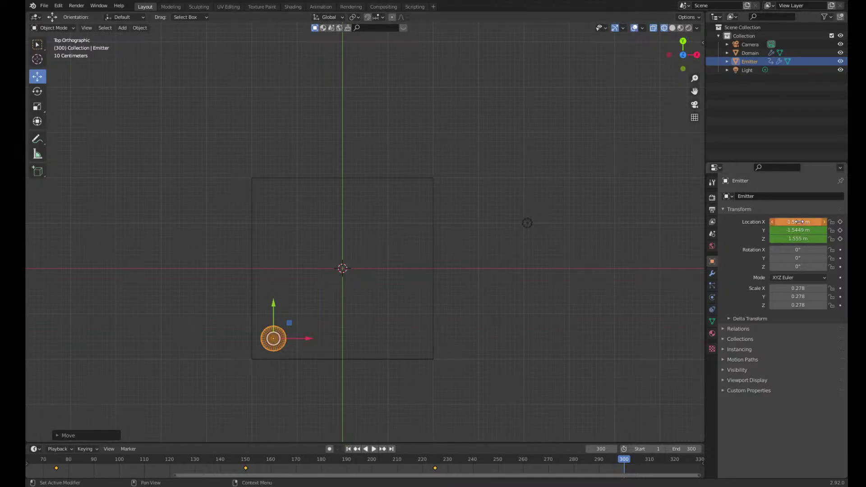
key(i)
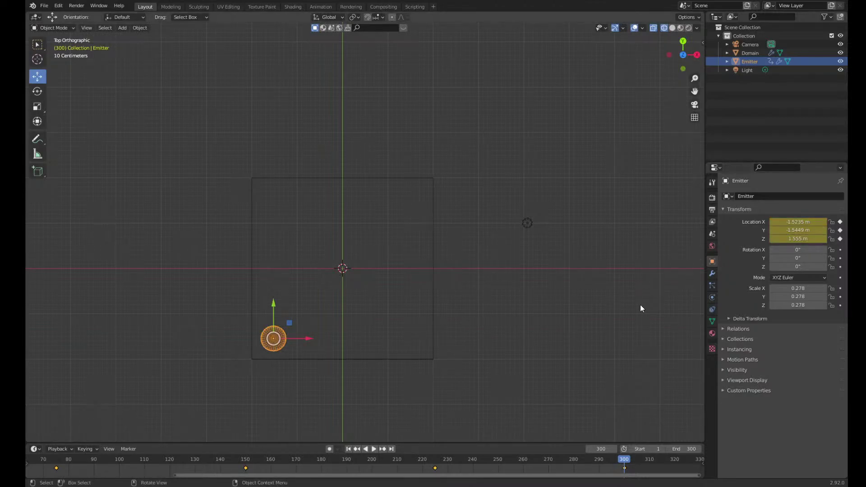
Play the animation from frame 1 to check the Emitter's path around the domain corners, and go back to frame 0
middle_drag(466, 290, 466, 234)
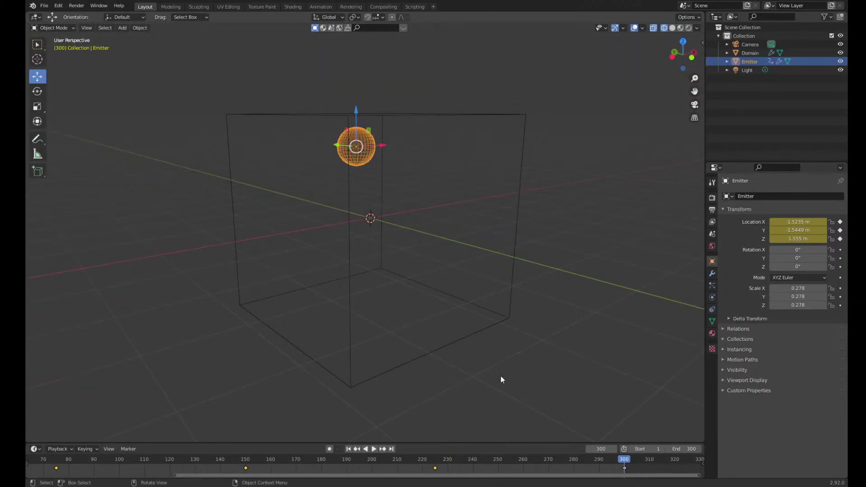
drag(272, 475, 128, 474)
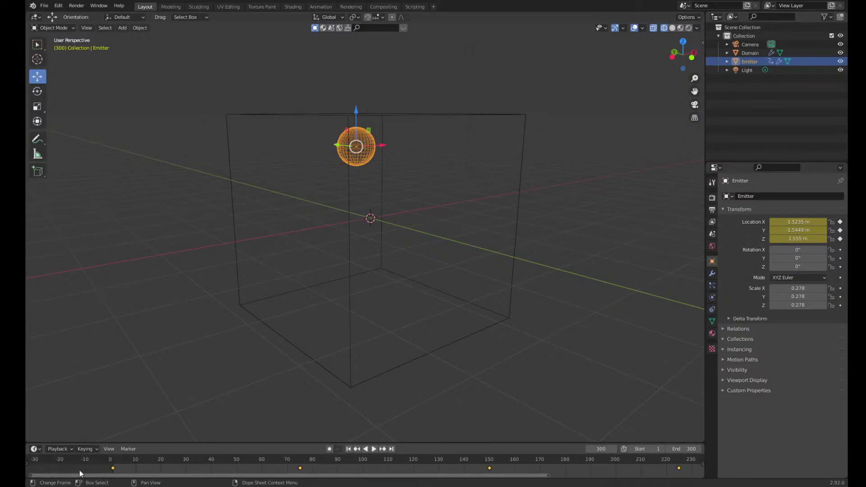
click(112, 458)
key(space)
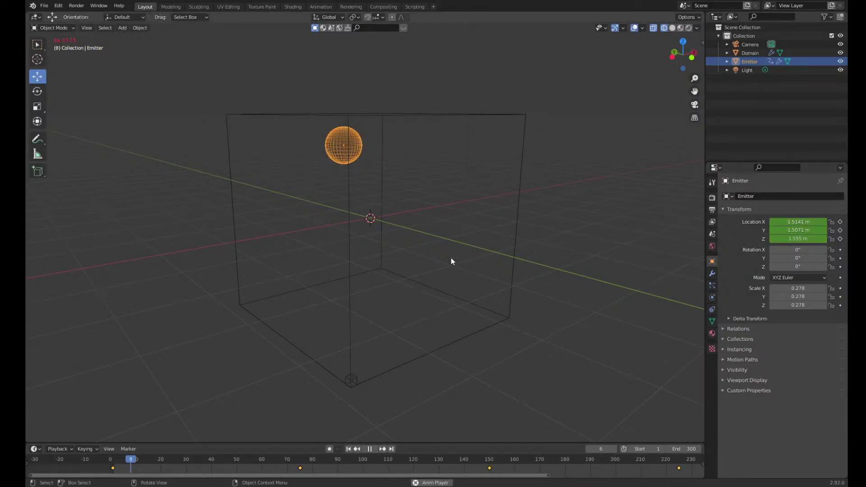
middle_drag(458, 217, 485, 166)
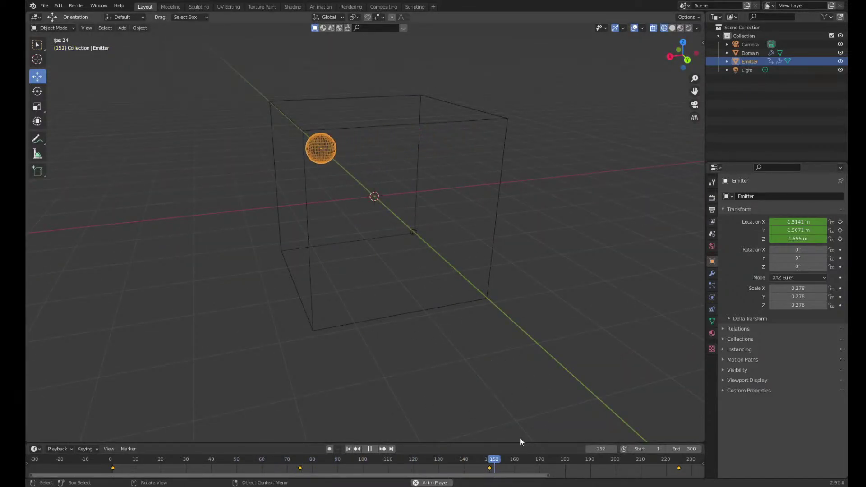
middle_drag(269, 234, 494, 365)
key(space)
key(shift+Left)
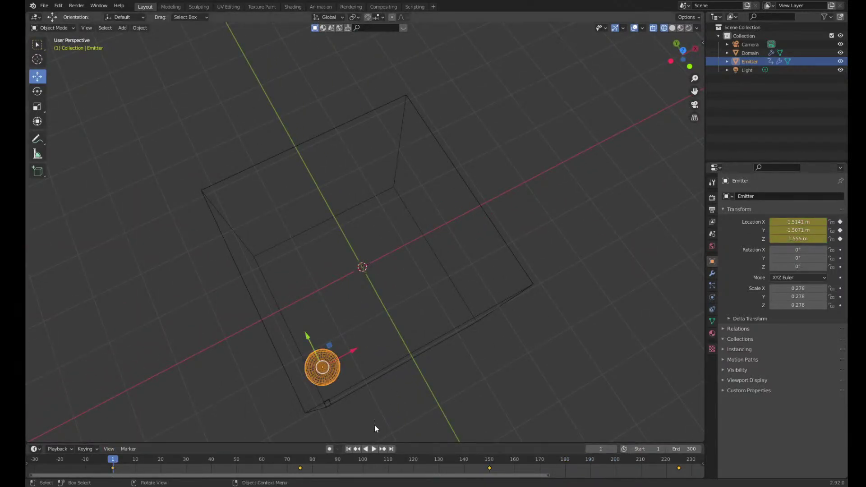
key(Left)
Set the Domain's fluid Resolution Divisions to 64
click(712, 297)
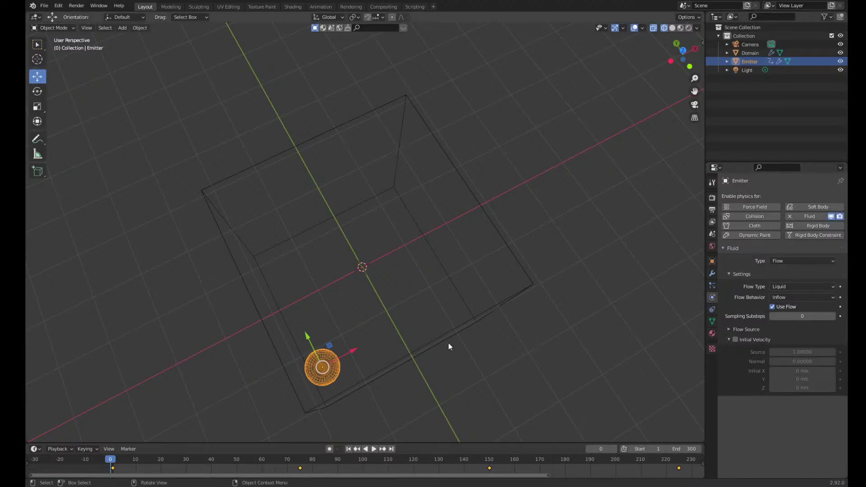
click(527, 286)
scroll(749, 323, down, 10)
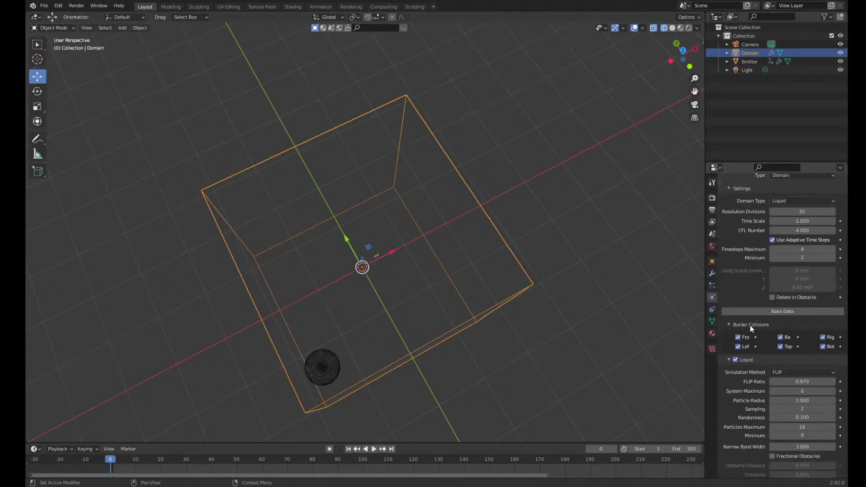
scroll(758, 342, up, 5)
double_click(792, 212)
text(64)
key(Return)
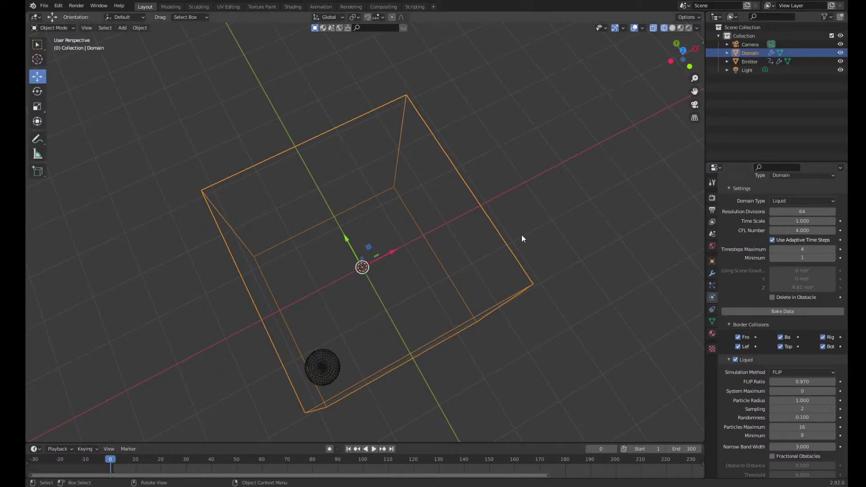
Set the end frame of the Domain's fluid cache to 300
middle_drag(410, 359, 403, 310)
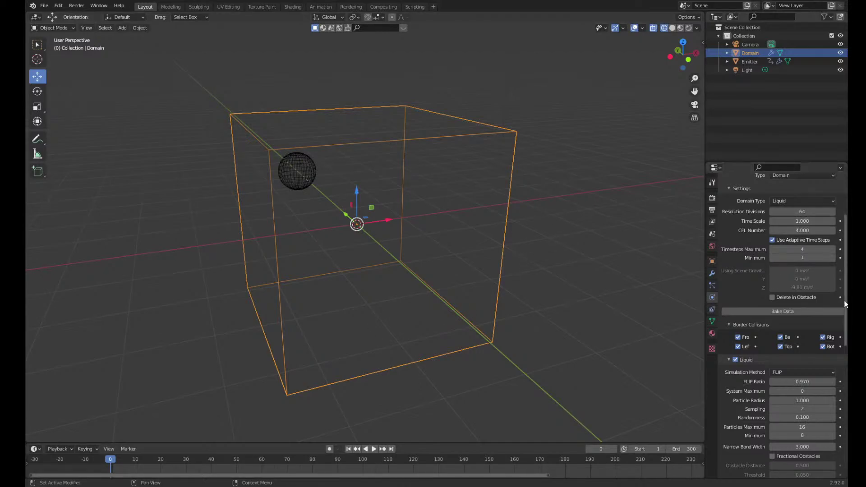
scroll(768, 342, down, 15)
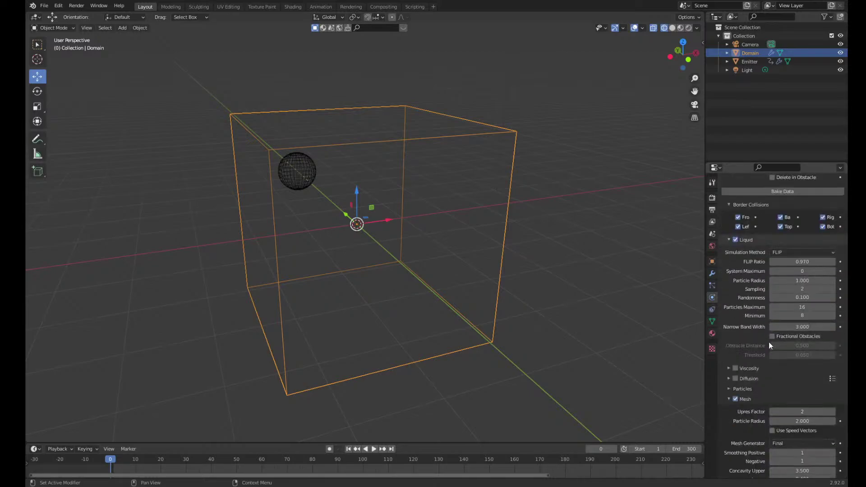
click(801, 389)
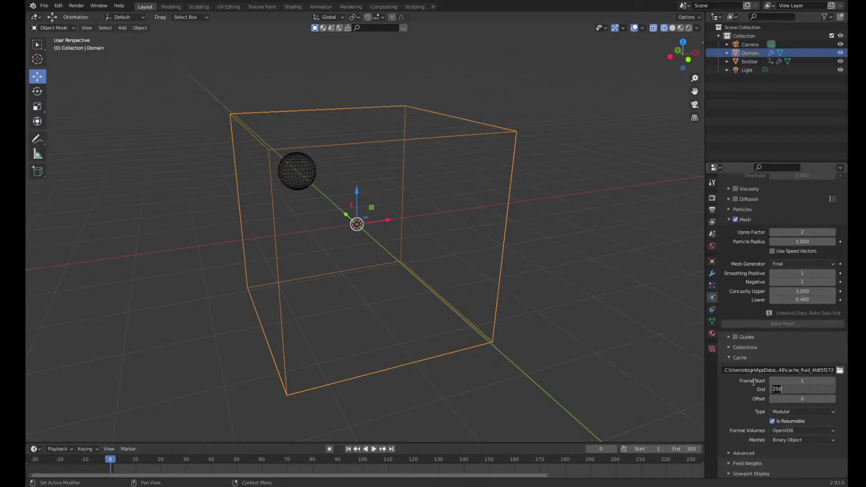
text(300)
key(Return)
Bake the Domain's liquid data and its mesh
scroll(771, 337, up, 14)
click(771, 269)
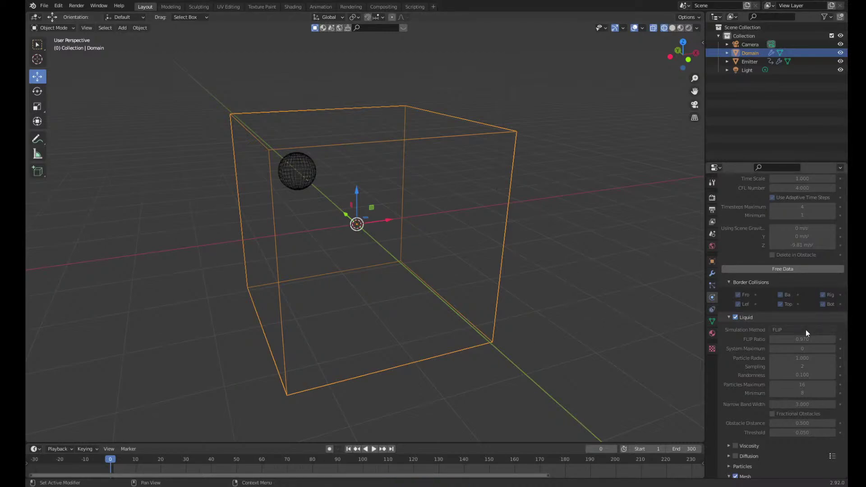
scroll(789, 336, down, 5)
scroll(770, 343, down, 8)
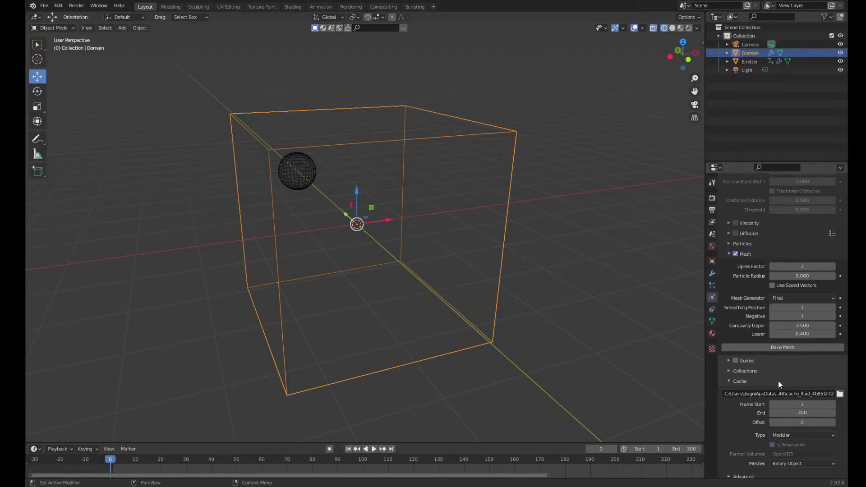
click(783, 348)
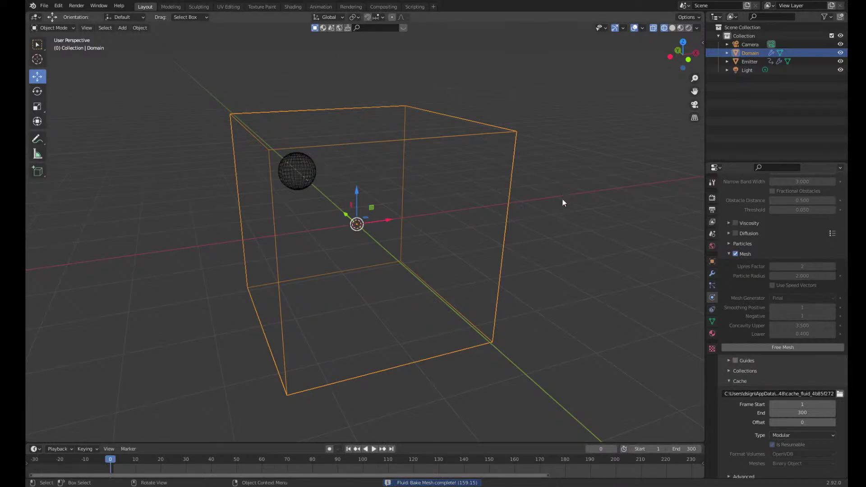
Play the baked simulation, switch the viewport to solid shading, and pause at frame 38 of the second loop
key(space)
middle_drag(446, 304, 500, 312)
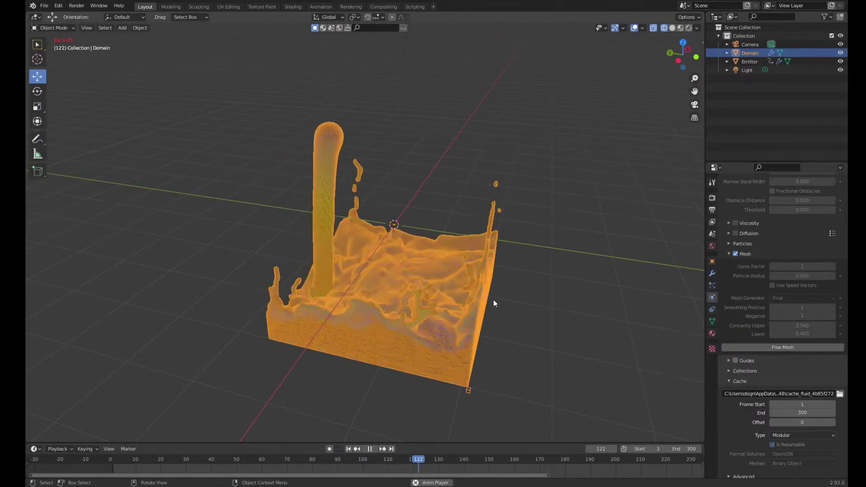
click(672, 28)
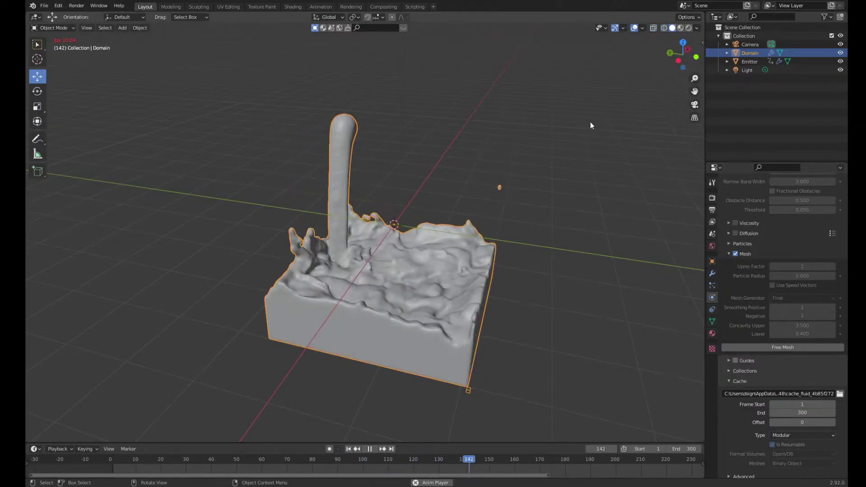
middle_drag(585, 203, 550, 241)
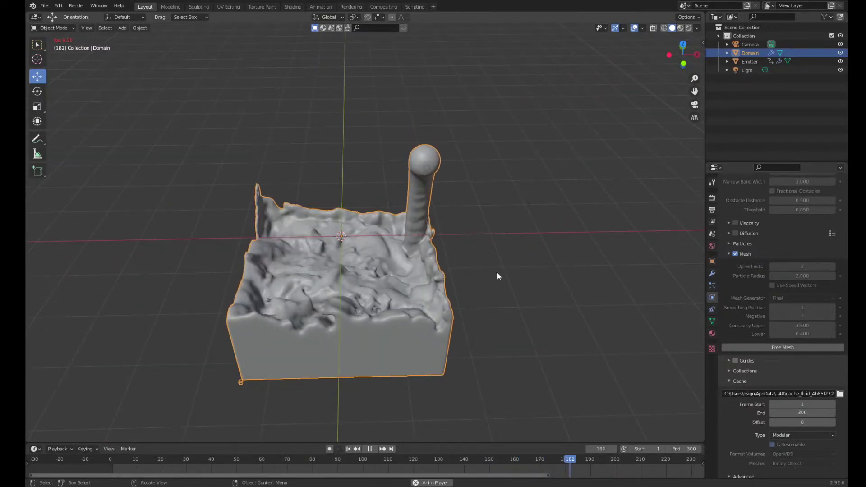
middle_drag(497, 273, 540, 276)
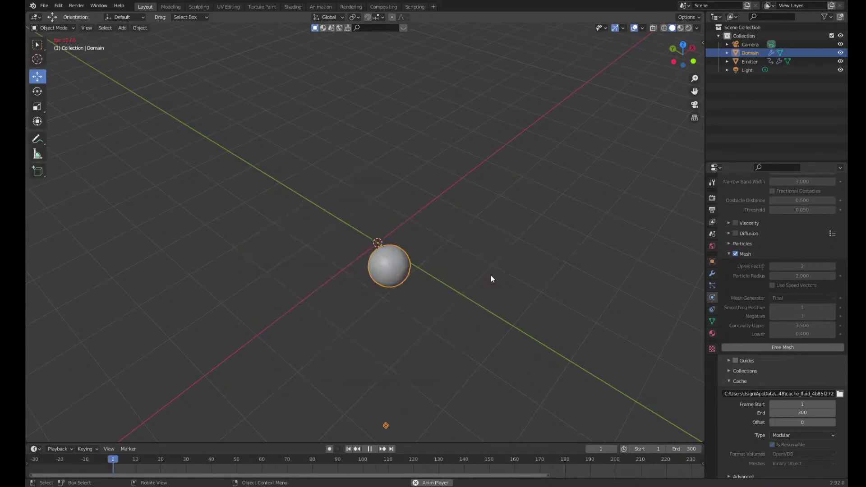
key(space)
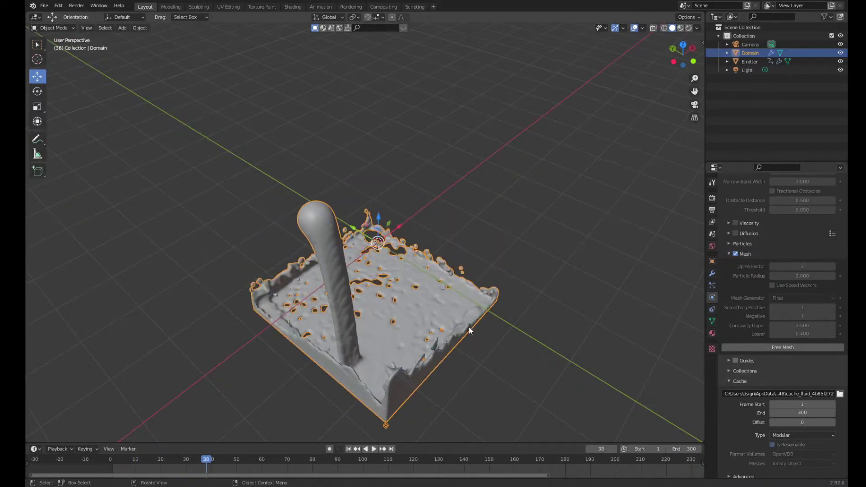
Deselect the Domain and examine the liquid mesh's surface up close from several angles at frame 38
middle_drag(386, 336, 452, 296)
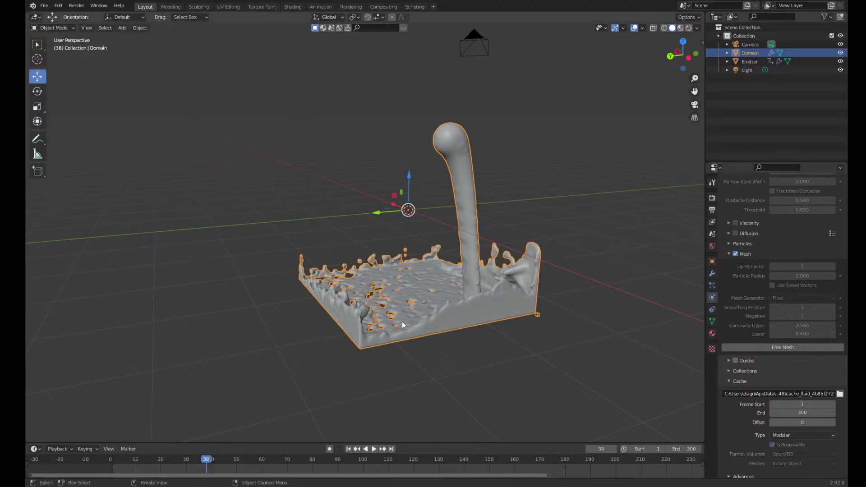
middle_drag(358, 245, 485, 364)
click(484, 363)
middle_drag(464, 333, 402, 291)
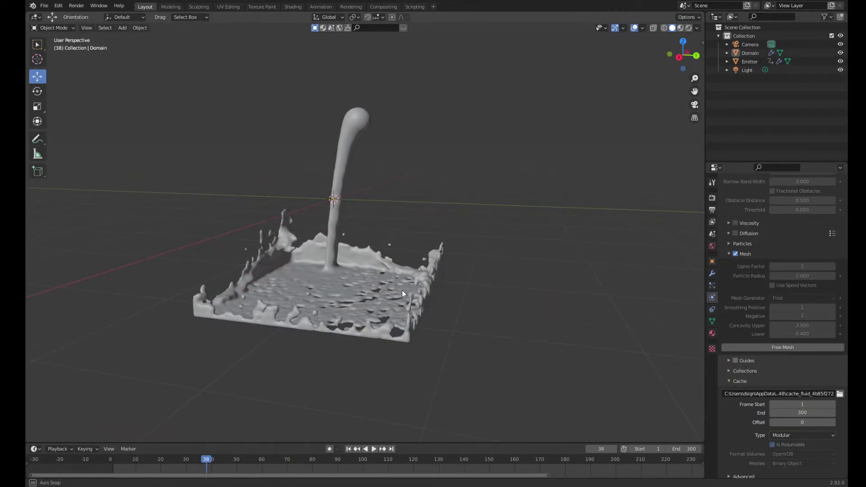
middle_drag(374, 245, 399, 296)
scroll(399, 297, up, 6)
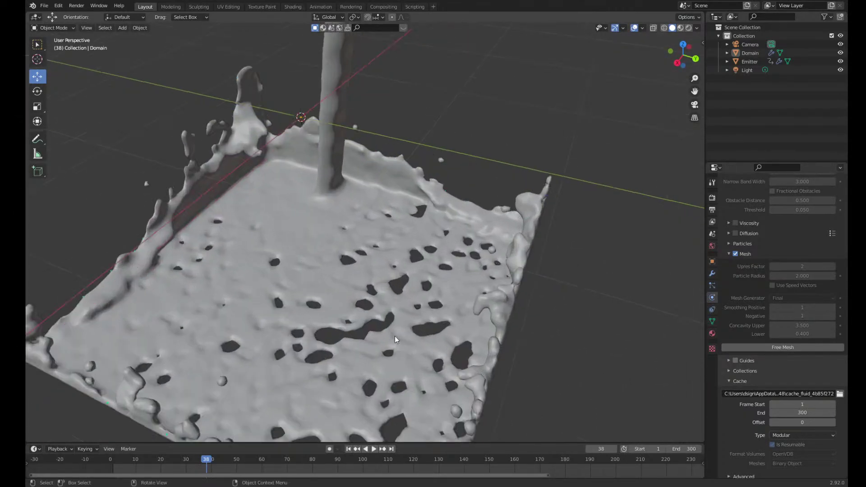
scroll(402, 335, up, 2)
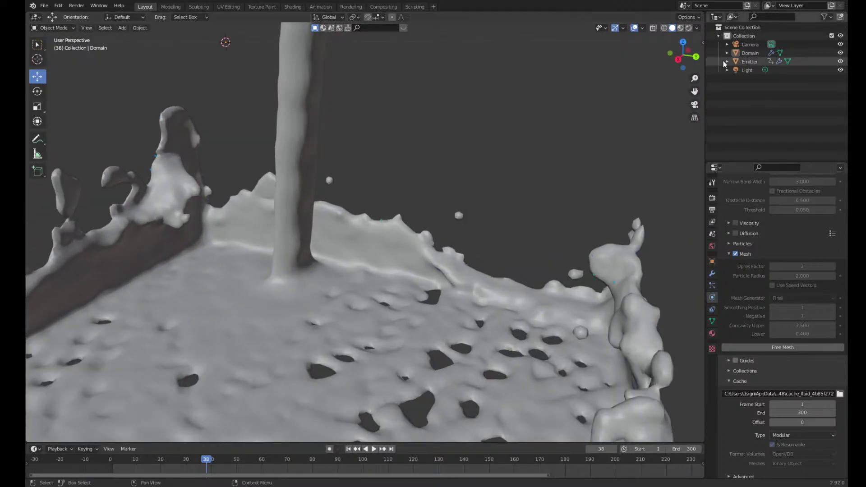
drag(695, 91, 696, 14)
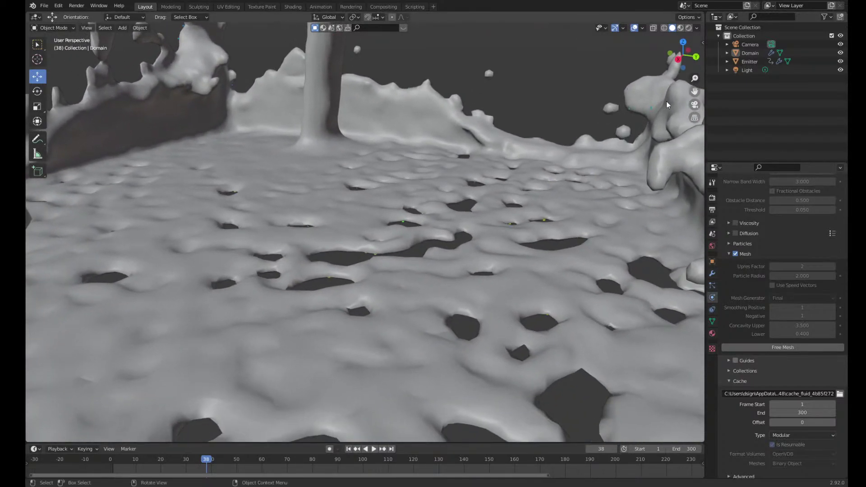
middle_drag(467, 319, 474, 301)
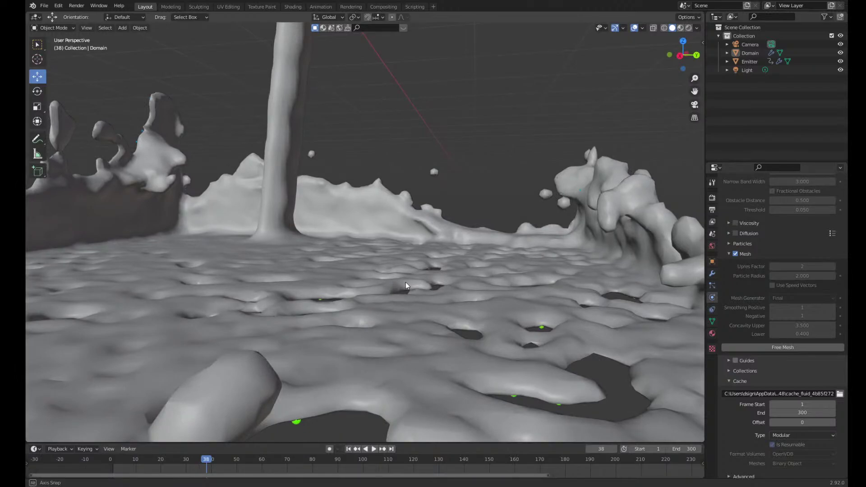
middle_drag(405, 282, 280, 309)
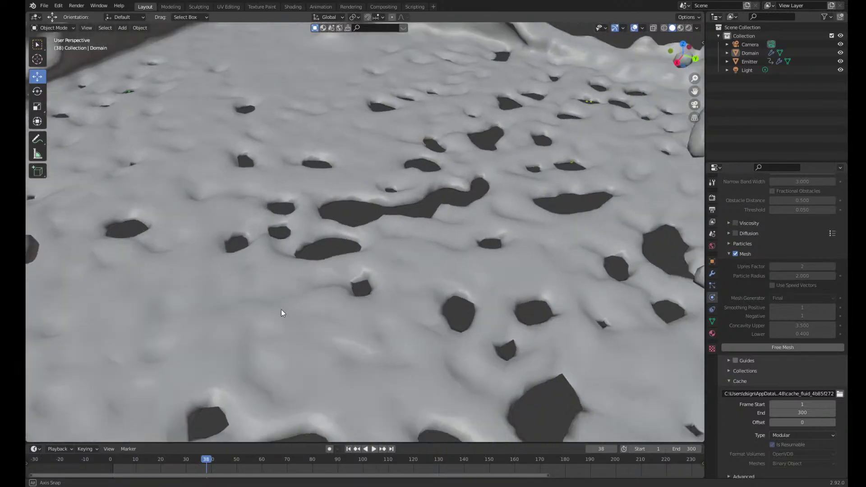
scroll(295, 261, down, 8)
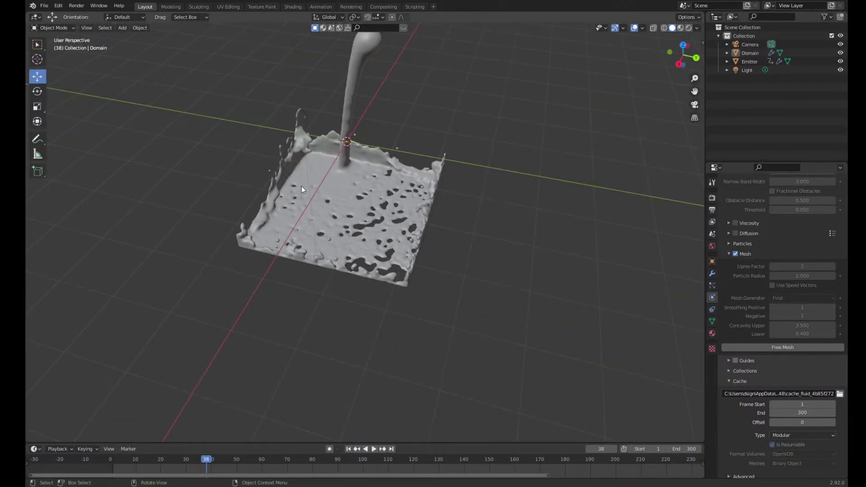
Add a Remesh modifier to the Domain and set its mode to Blocks
middle_drag(686, 93, 410, 251)
click(410, 251)
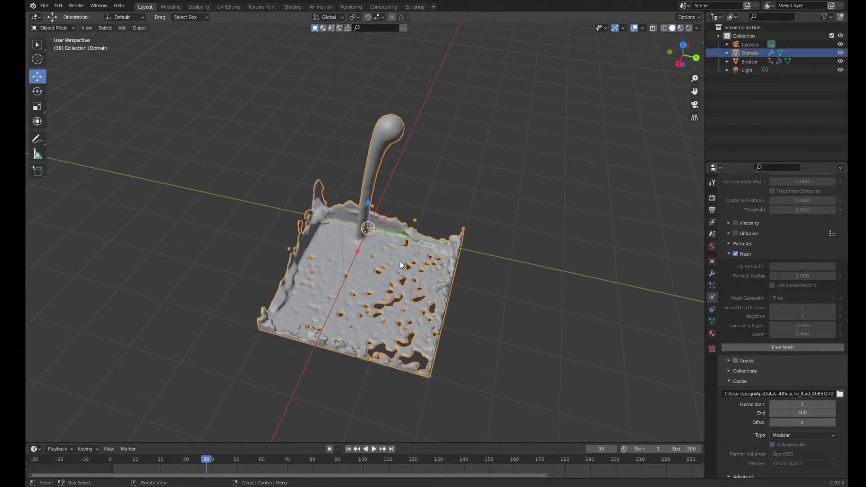
click(712, 273)
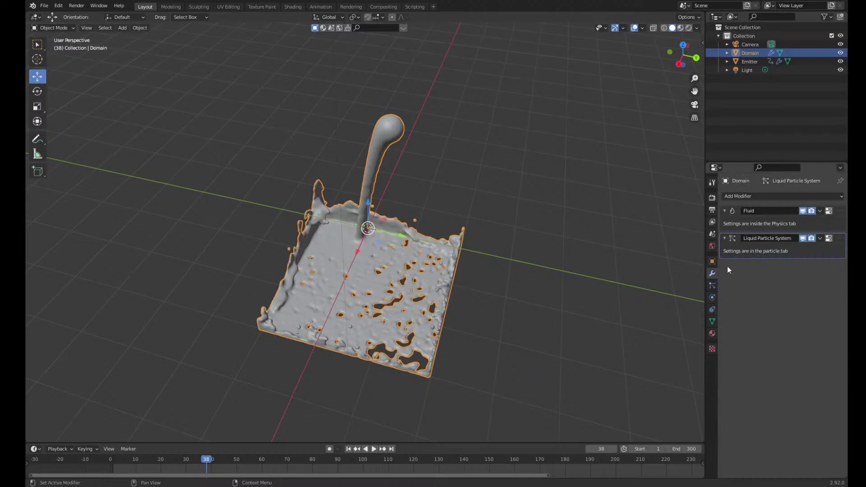
click(775, 197)
click(680, 315)
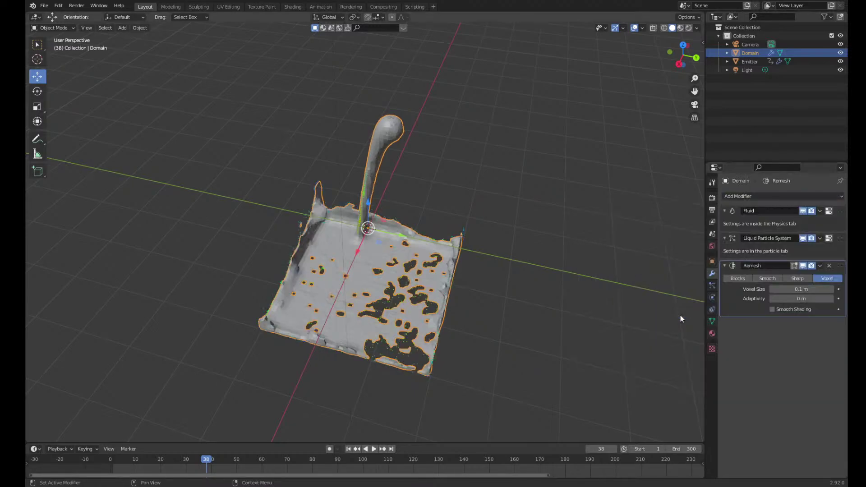
click(737, 278)
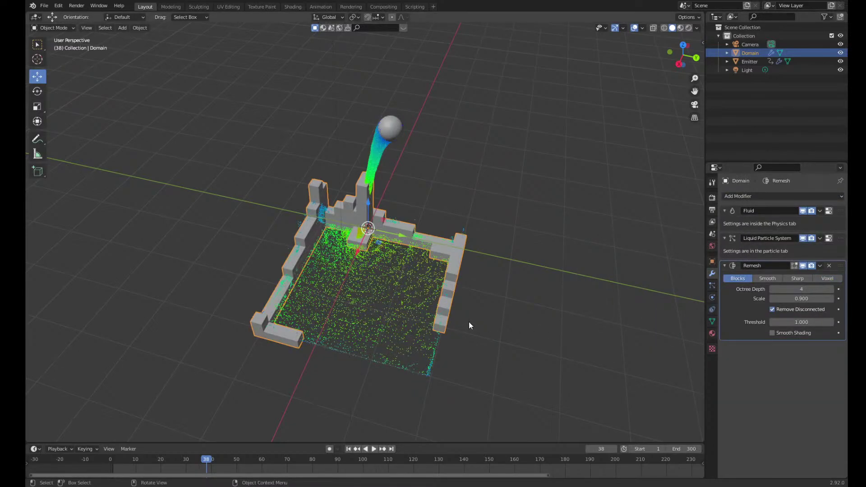
Preview the blocky liquid up to frame 53 and raise the Remesh modifier's Octree Depth to 6
middle_drag(469, 321, 371, 332)
scroll(371, 332, up, 3)
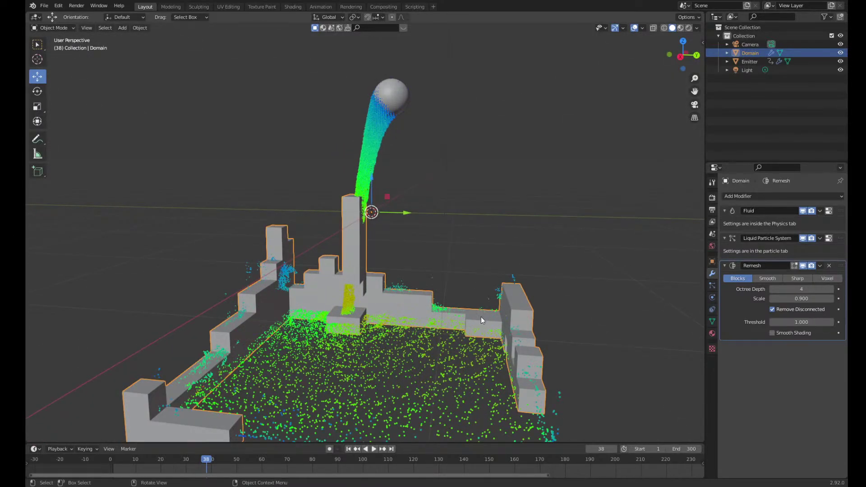
drag(694, 92, 676, 36)
key(space)
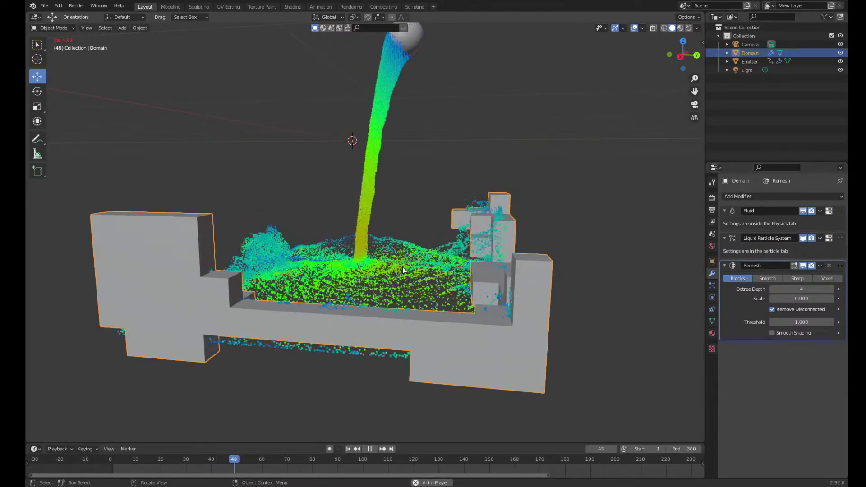
key(space)
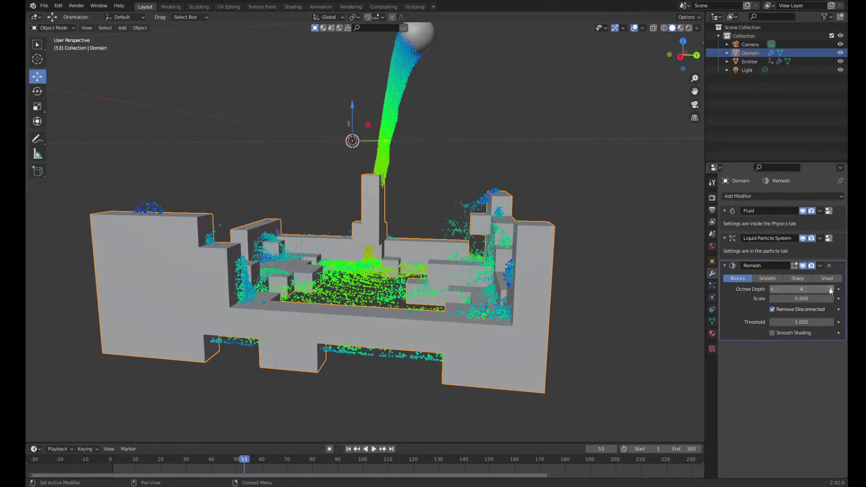
click(830, 289)
click(831, 289)
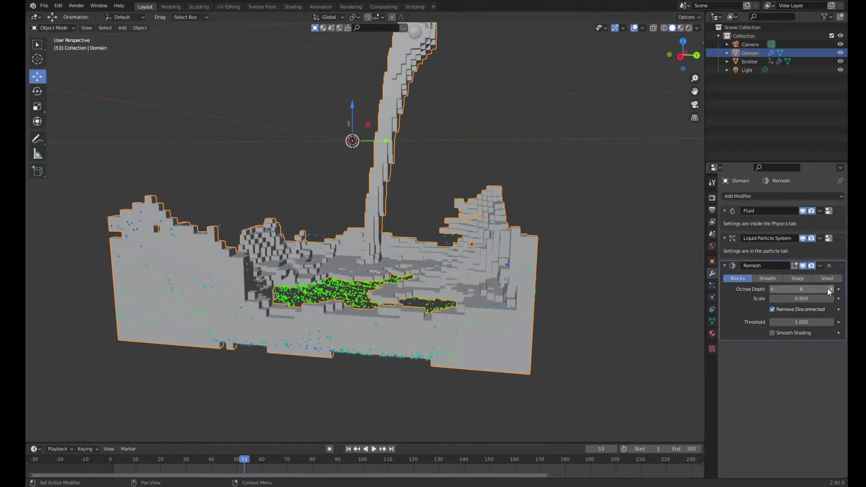
Raise the Remesh modifier's Octree Depth to 7 and inspect the finer blocks up close
middle_drag(547, 252, 523, 315)
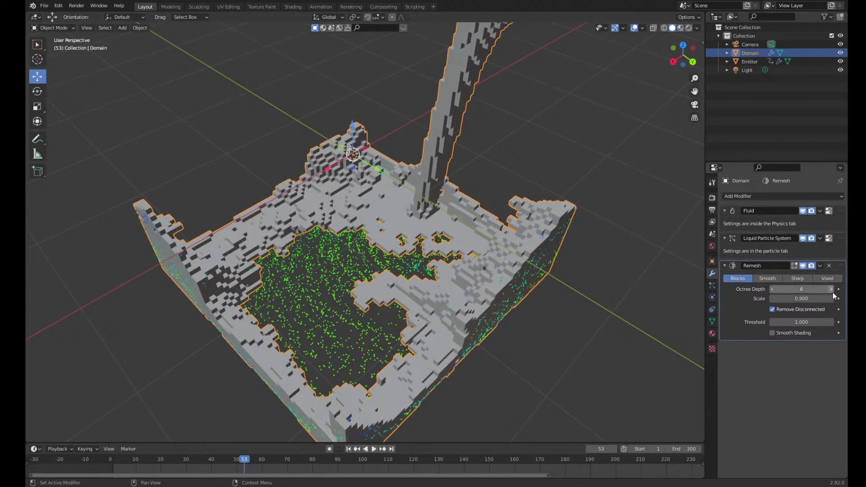
click(831, 291)
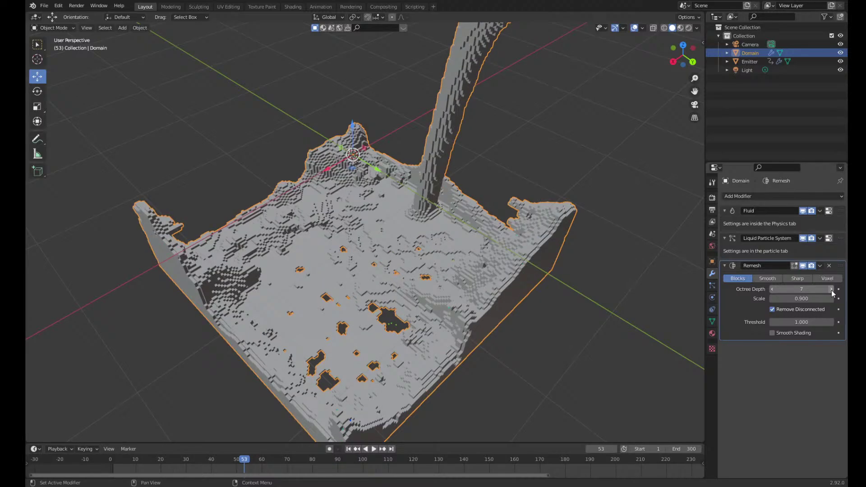
middle_drag(419, 349, 397, 374)
scroll(424, 347, up, 4)
Deselect the Domain and switch the viewport to material preview and on to rendered shading
key(alt+a)
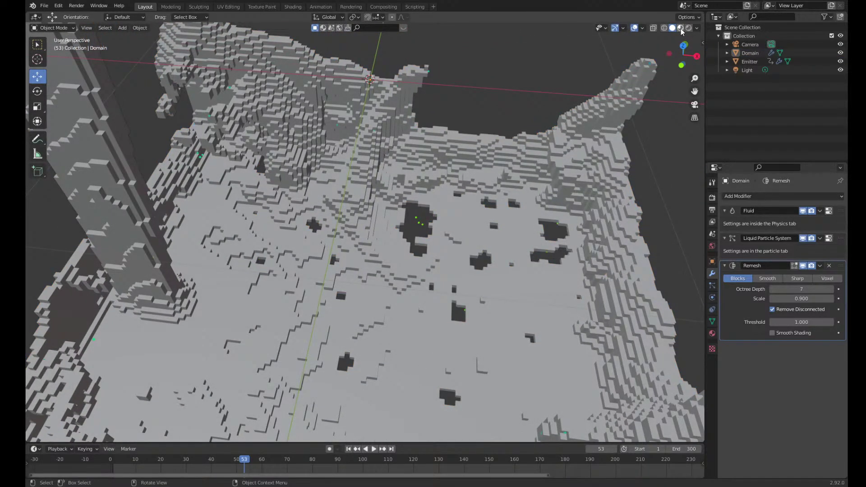
click(681, 27)
scroll(395, 260, down, 5)
mouse_move(395, 260)
middle_down()
mouse_move(412, 220)
mouse_move(406, 212)
mouse_move(367, 257)
mouse_move(504, 232)
mouse_move(433, 236)
mouse_move(503, 270)
mouse_move(483, 285)
mouse_move(539, 278)
middle_up()
click(688, 27)
scroll(419, 289, up, 5)
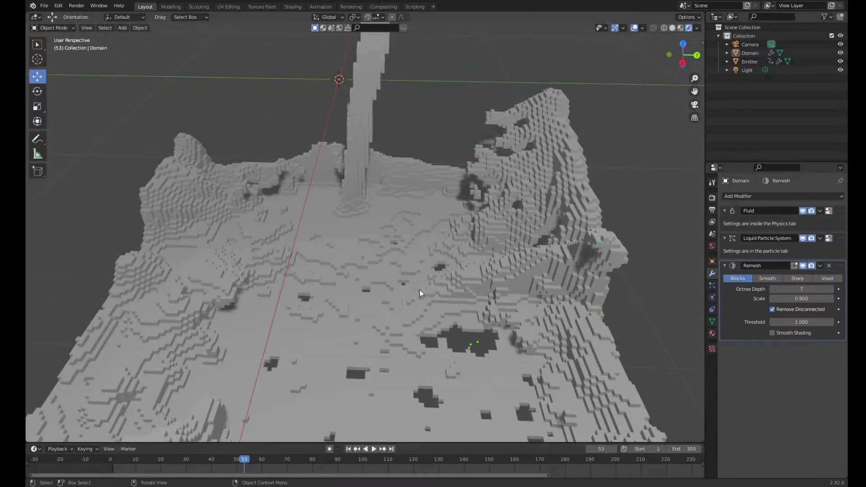
Lower the Remesh modifier's Octree Depth to 6 and preview the blocky liquid up to frame 63
click(772, 289)
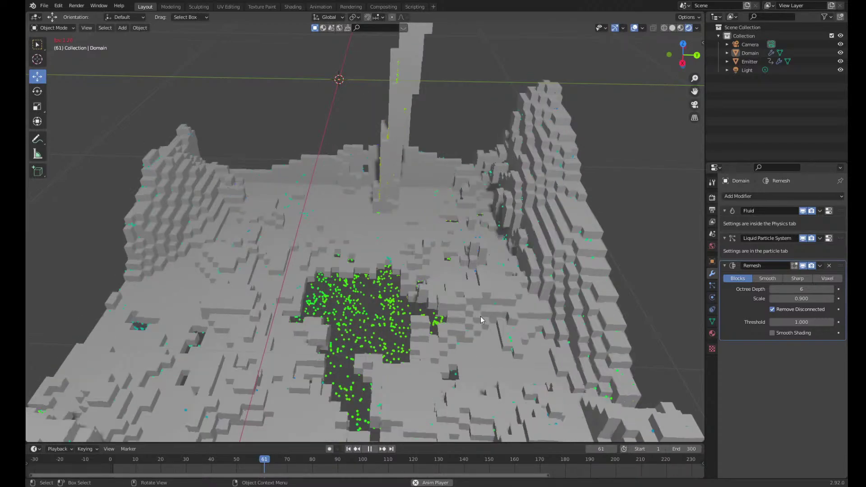
key(space)
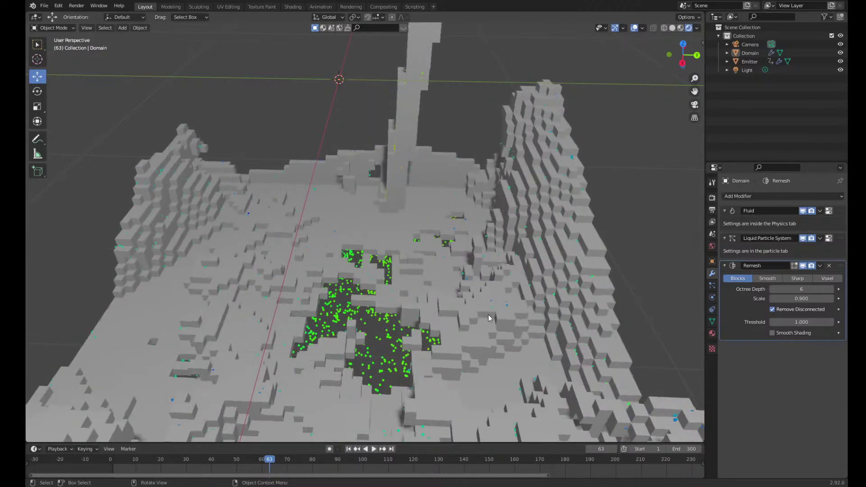
scroll(433, 308, down, 5)
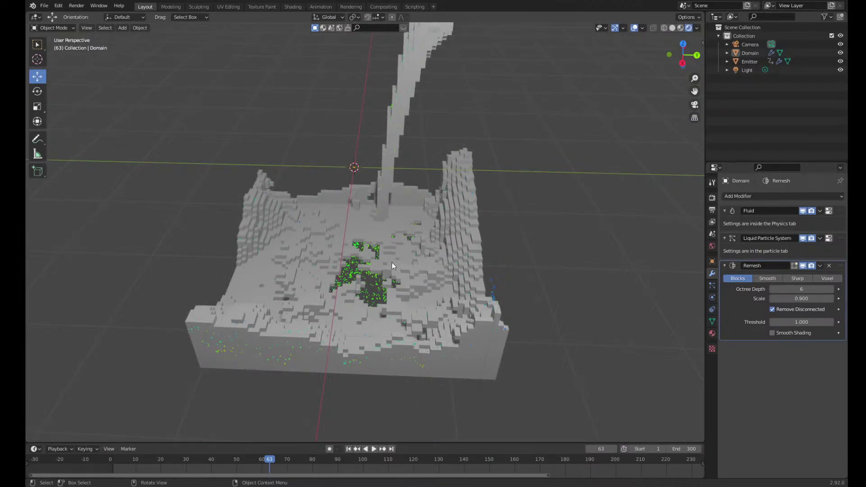
middle_drag(391, 263, 321, 148)
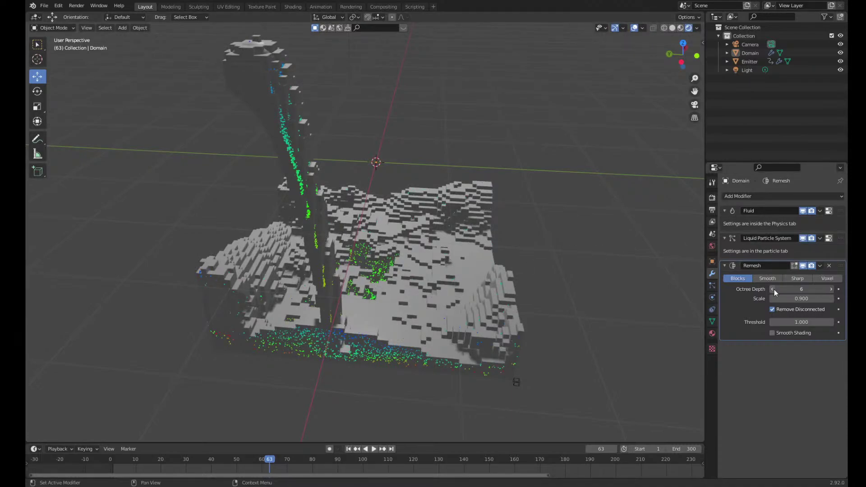
Set the Remesh modifier's Octree Depth to 5 and play the blocky liquid up to frame 74
middle_drag(452, 305, 425, 261)
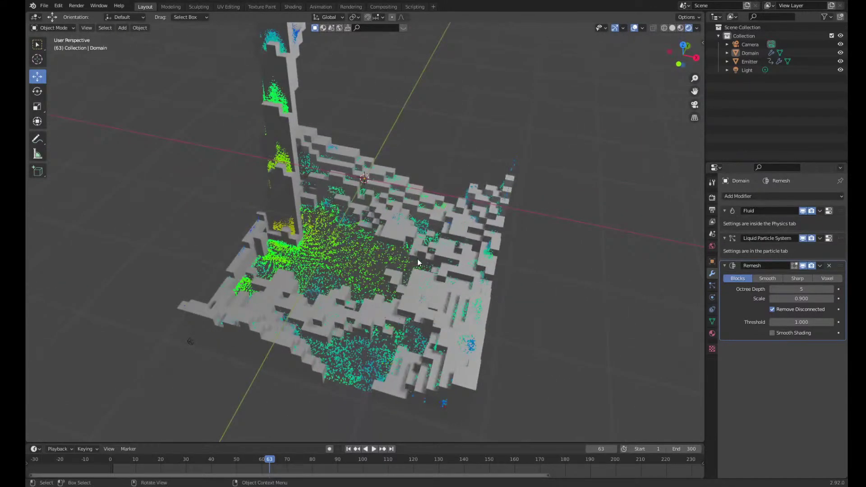
key(space)
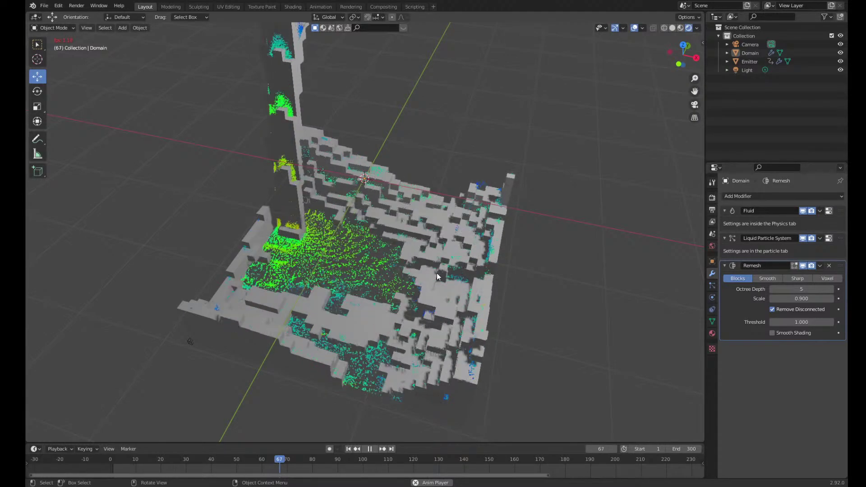
middle_drag(401, 275, 398, 273)
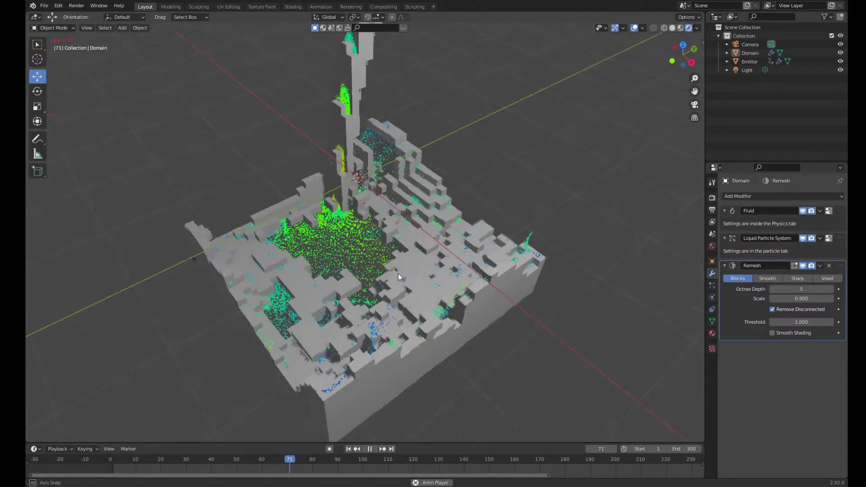
key(space)
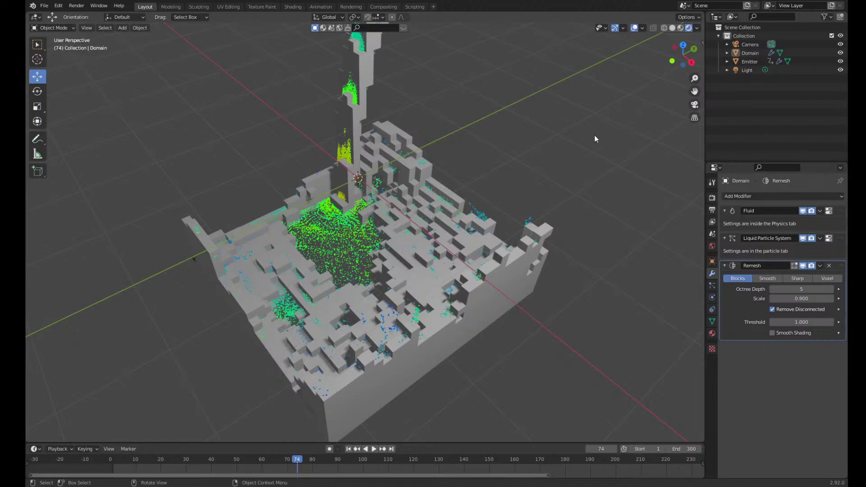
Hide the Emitter and the Domain from the viewport
click(840, 62)
click(840, 53)
mouse_move(447, 163)
middle_down()
mouse_move(444, 153)
mouse_move(442, 163)
middle_up()
Add a cube mesh at the centre of the scene
click(121, 27)
mouse_move(148, 39)
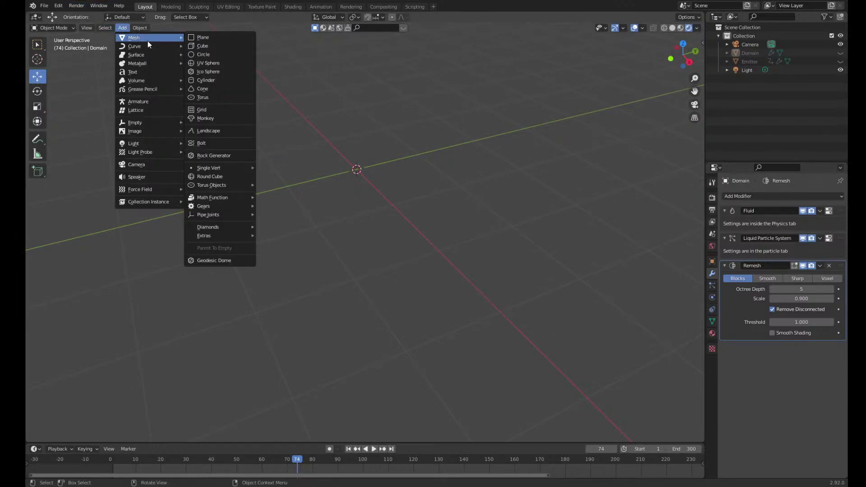
click(216, 40)
drag(694, 91, 598, 175)
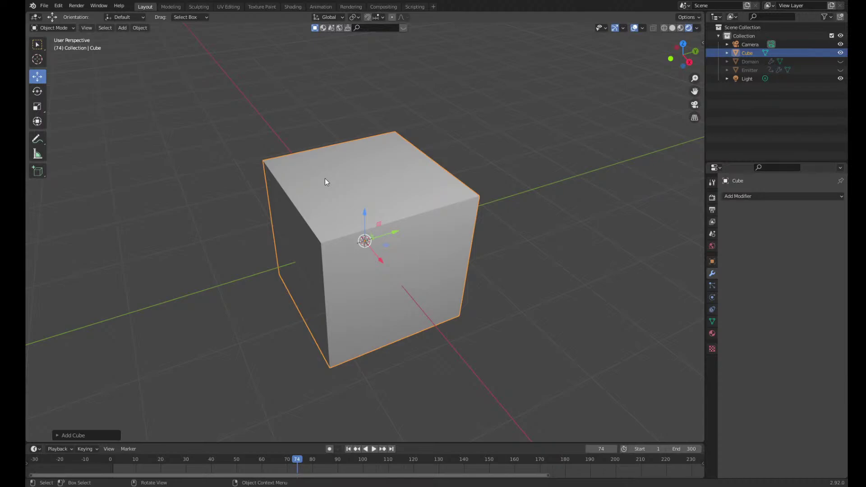
In Edit Mode, select the cube's top face in face selection mode and inset it
key(Tab)
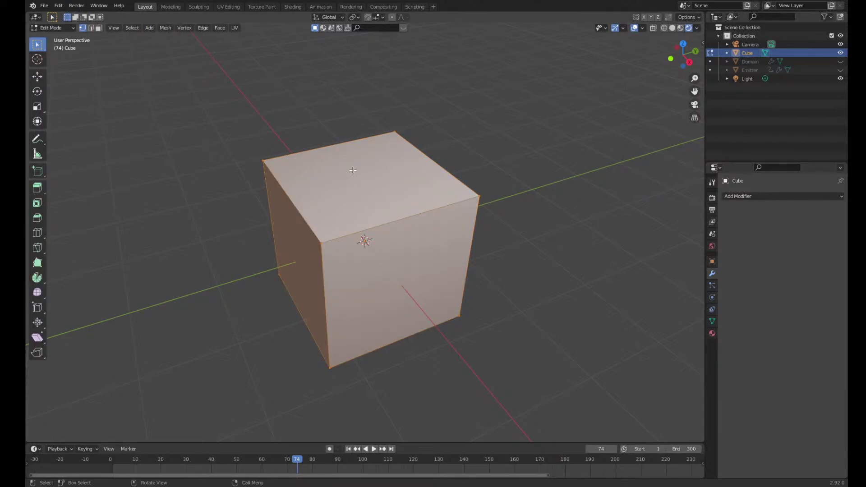
middle_drag(449, 309, 441, 263)
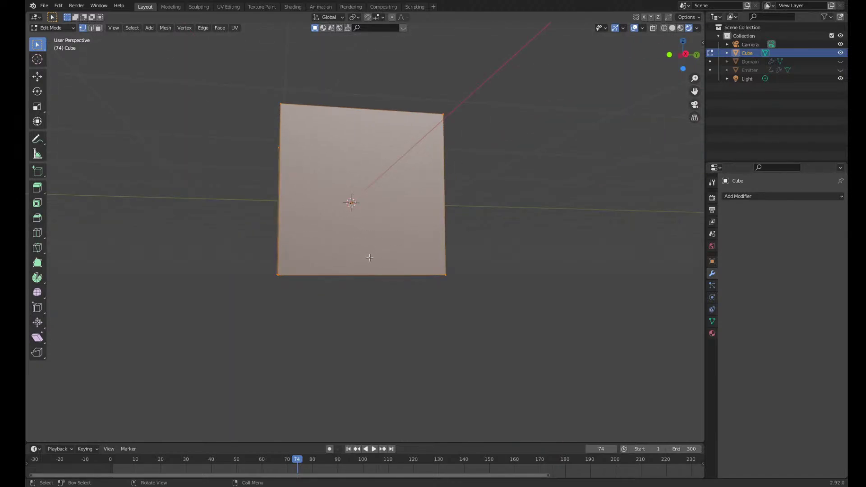
middle_drag(377, 262, 354, 185)
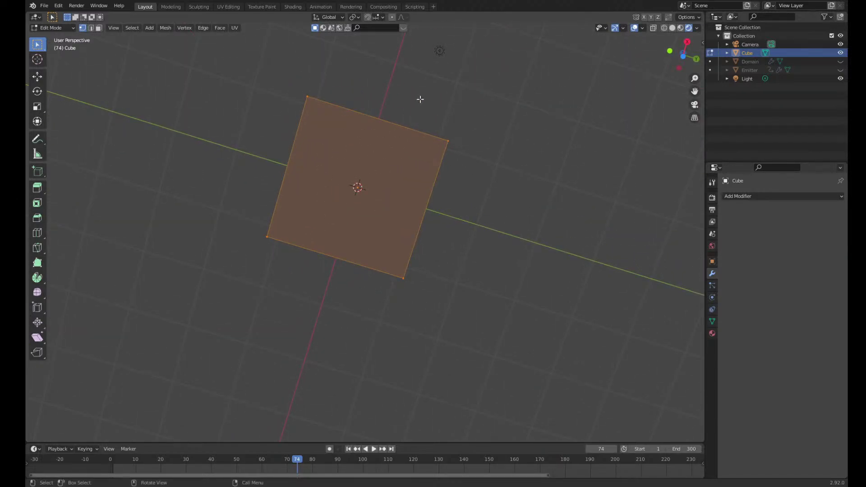
middle_drag(419, 98, 464, 197)
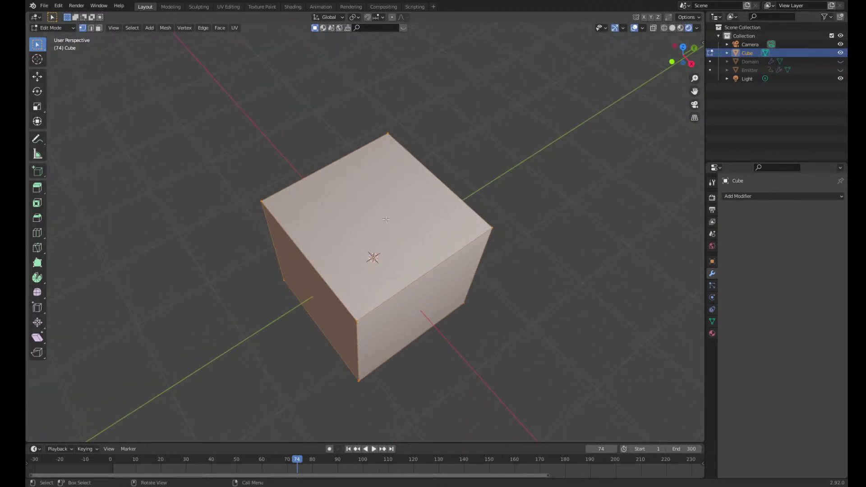
click(418, 202)
click(98, 28)
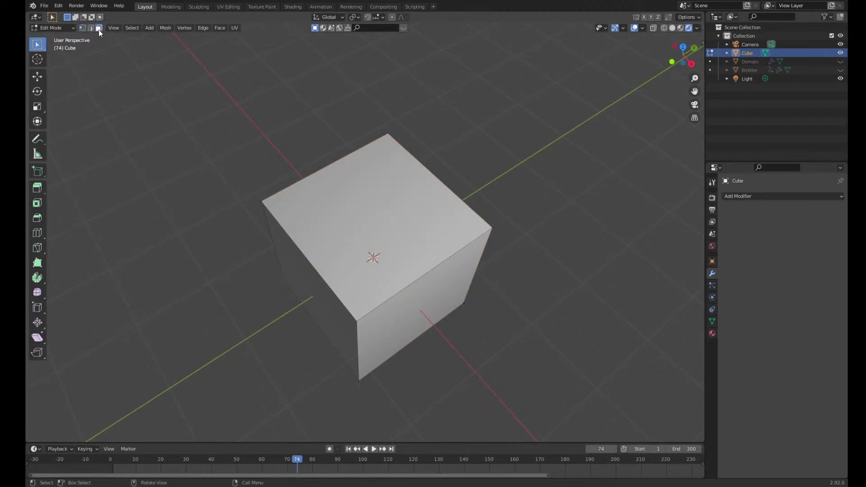
click(368, 207)
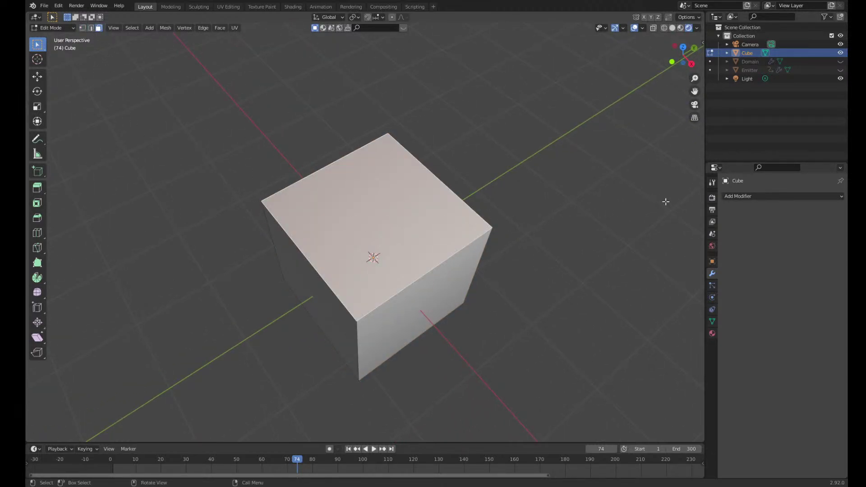
key(i)
click(646, 202)
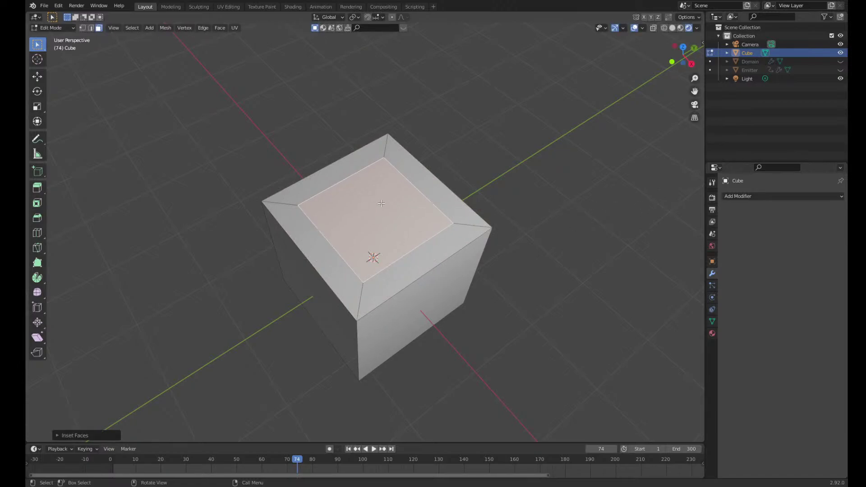
Subdivide the inset top face with 3 cuts
right_click(379, 203)
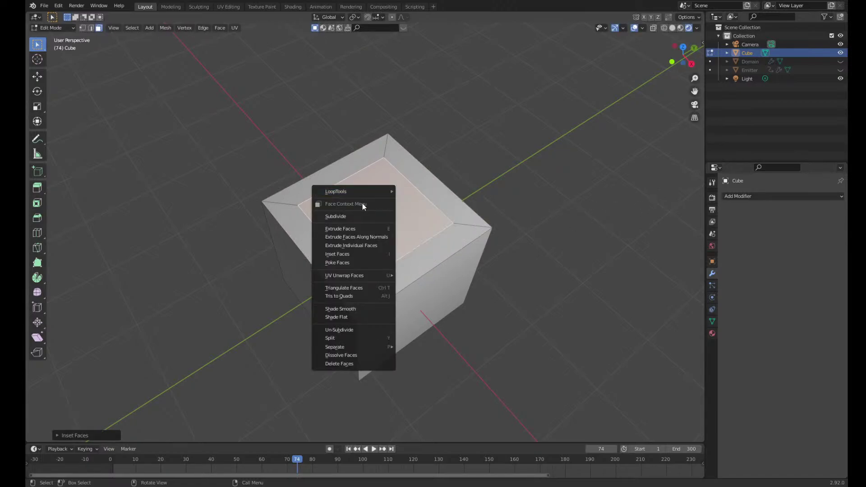
click(342, 216)
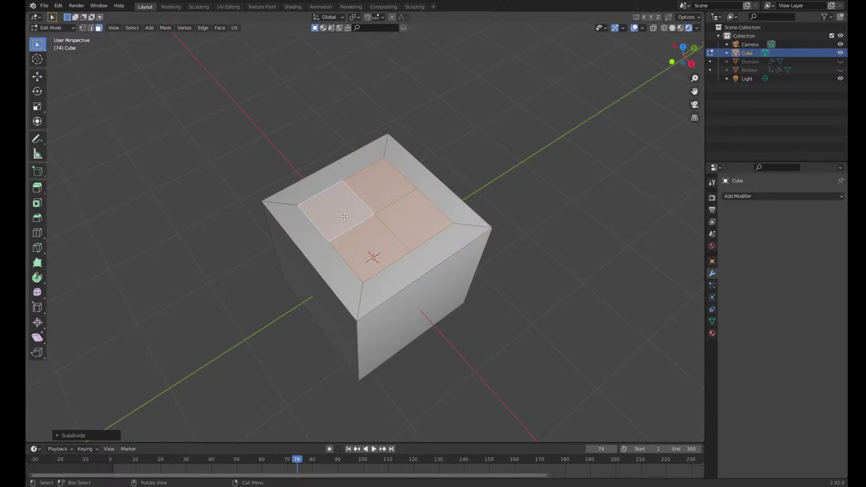
click(57, 435)
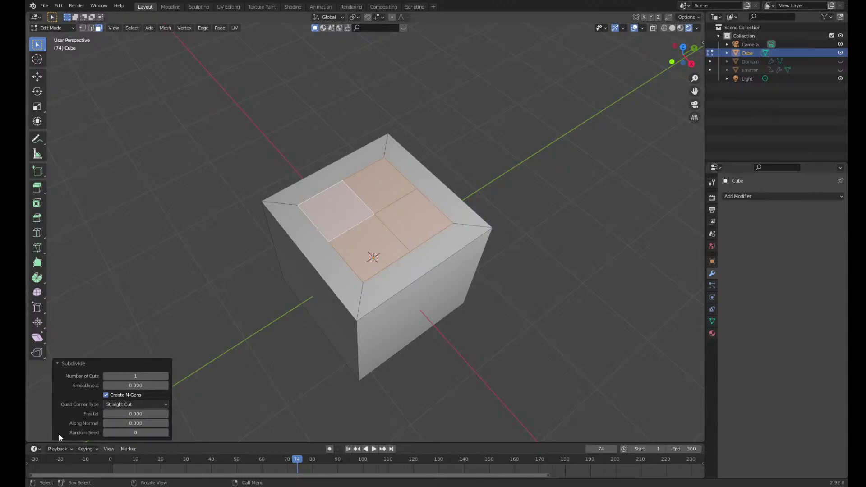
click(166, 375)
click(165, 375)
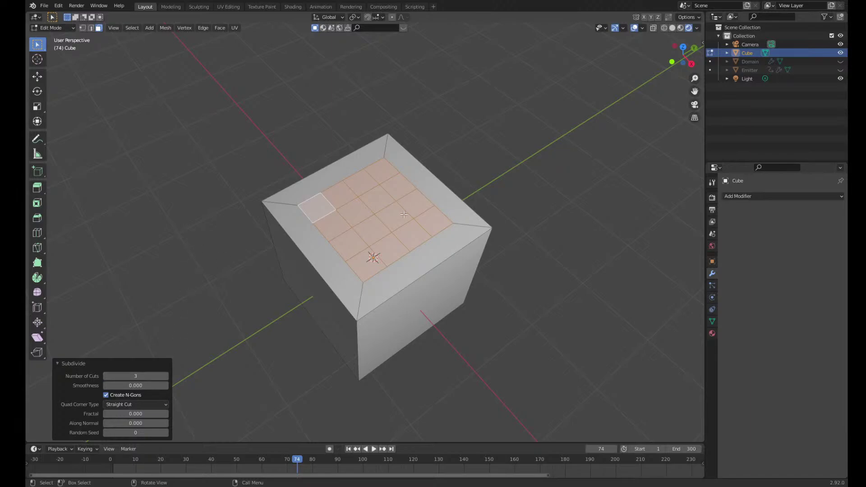
Review the LoopTools commands available for the selected faces and open the Preferences
right_click(448, 193)
mouse_move(416, 170)
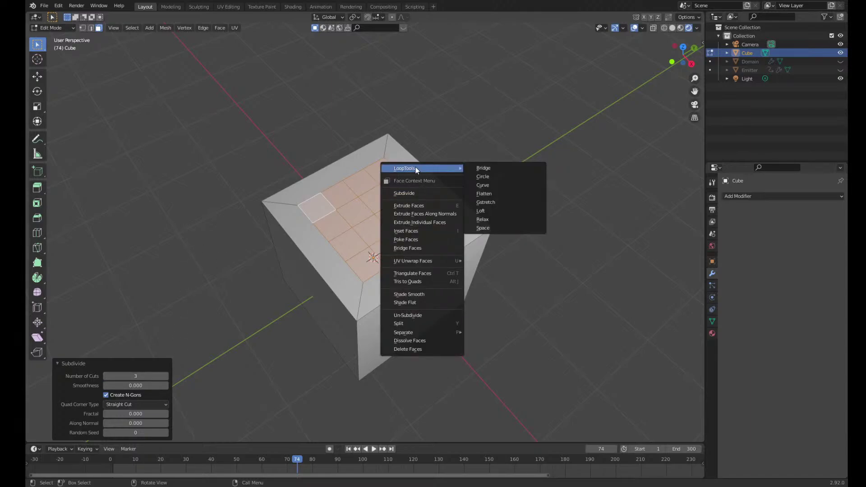
click(59, 6)
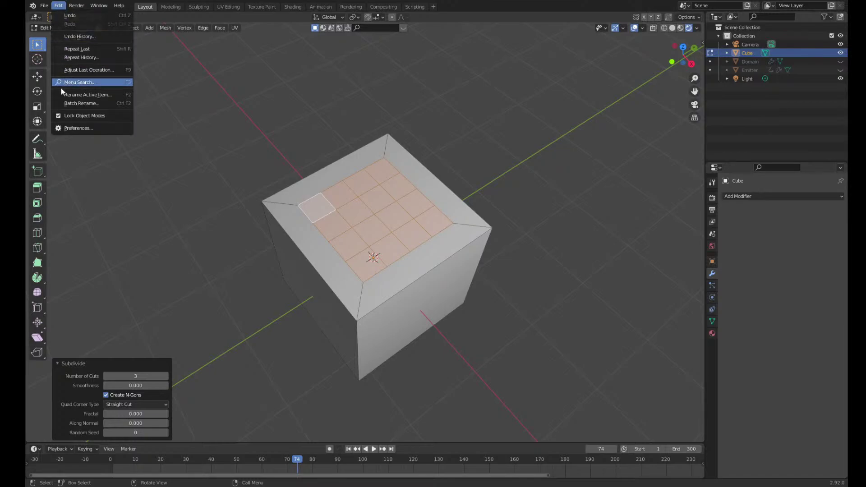
click(71, 127)
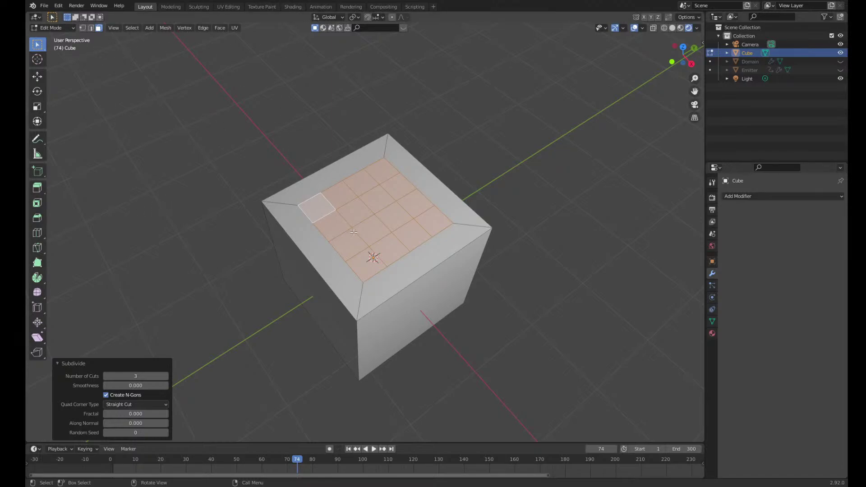
Reshape the subdivided faces into a round outline with LoopTools Circle, using the Best fit method
right_click(377, 208)
mouse_move(339, 185)
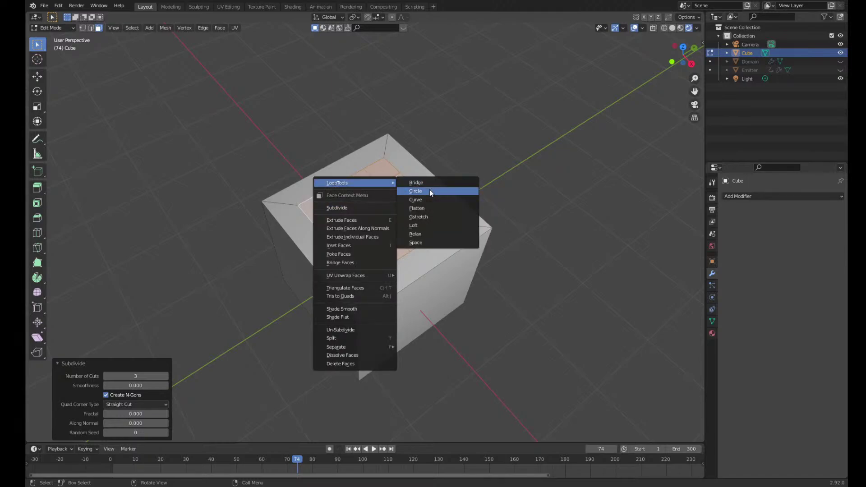
click(415, 191)
middle_drag(431, 193, 404, 170)
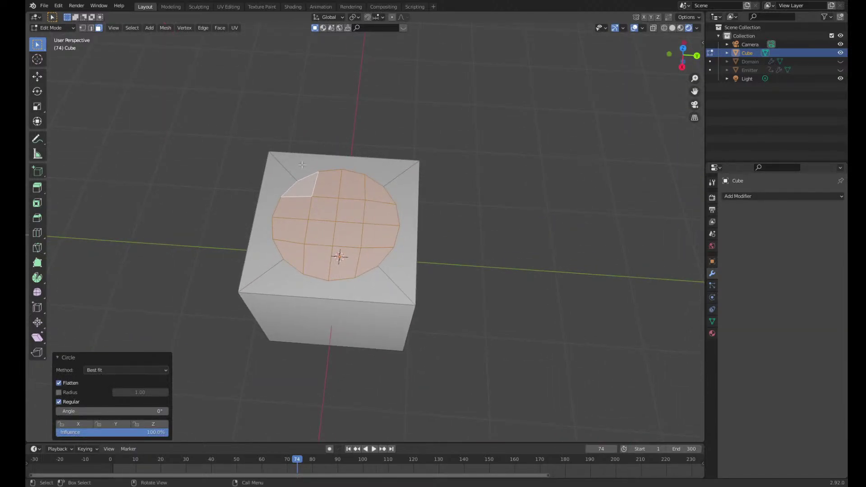
middle_drag(387, 279, 400, 195)
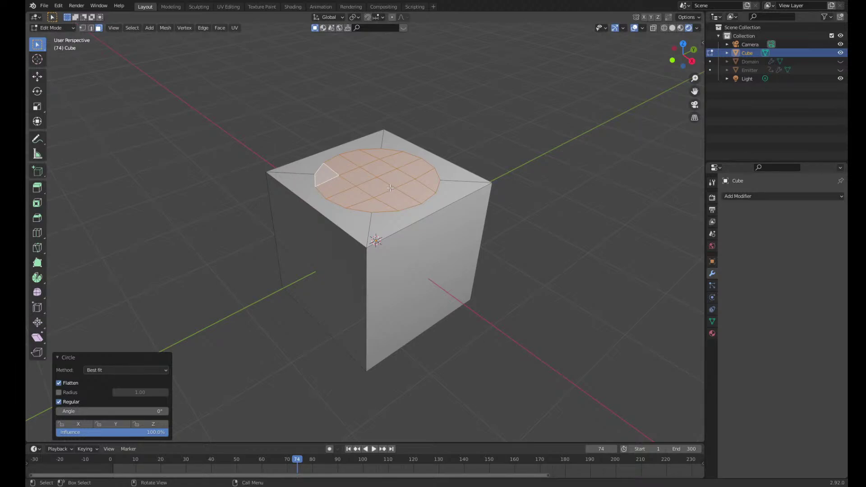
From the right orthographic view, extrude the circular faces upward about 0.44 m to form a stud
click(691, 60)
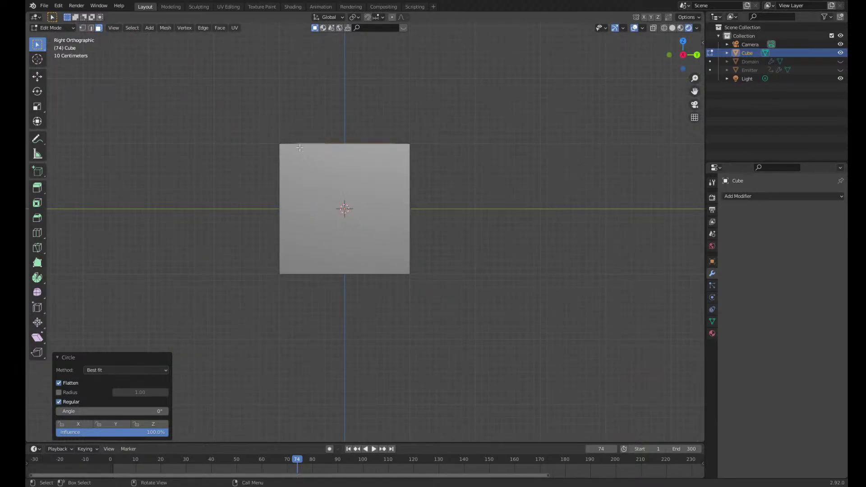
key(e)
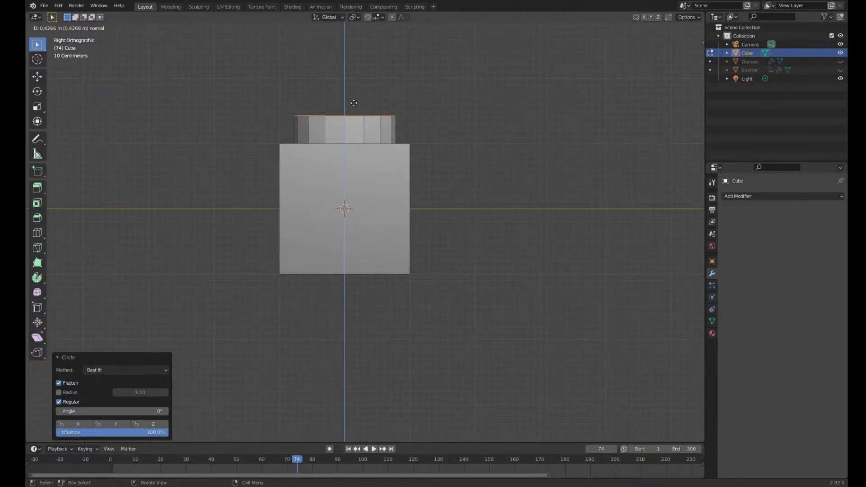
click(354, 103)
middle_drag(355, 102, 472, 207)
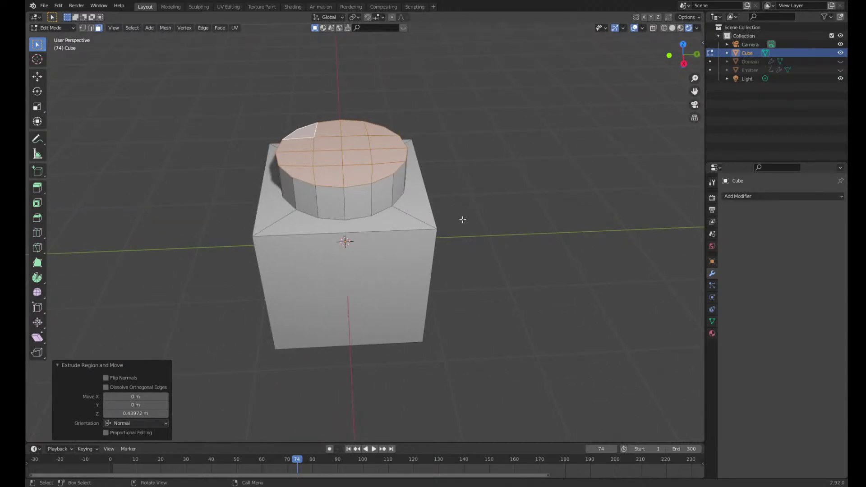
Shade the studded brick smooth and enable Auto Smooth in its mesh normals
key(Tab)
mouse_move(392, 226)
middle_down()
mouse_move(405, 212)
mouse_move(393, 212)
middle_up()
right_click(391, 168)
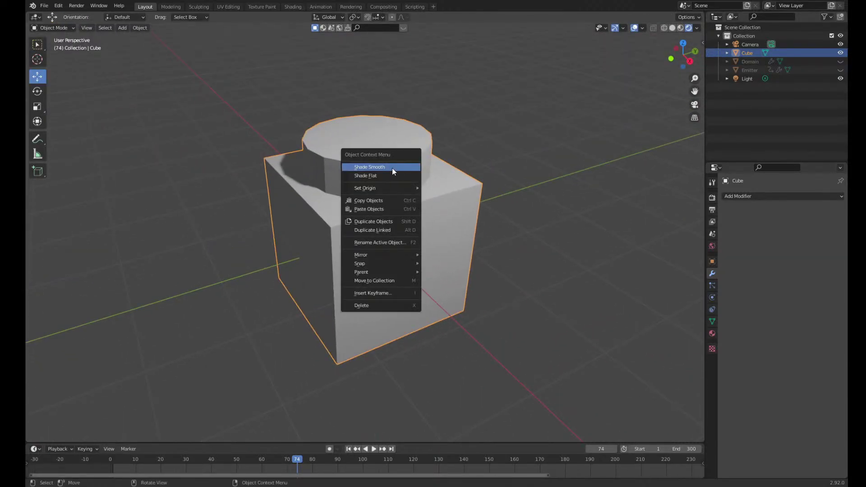
click(391, 168)
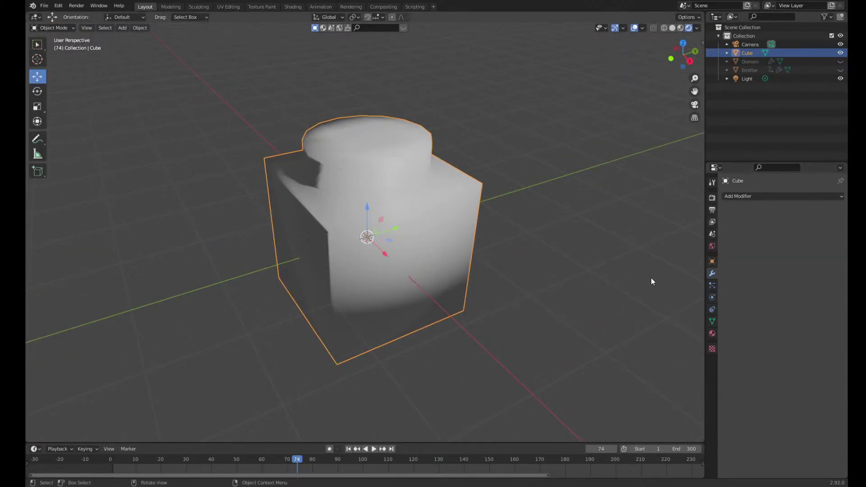
click(712, 321)
click(738, 343)
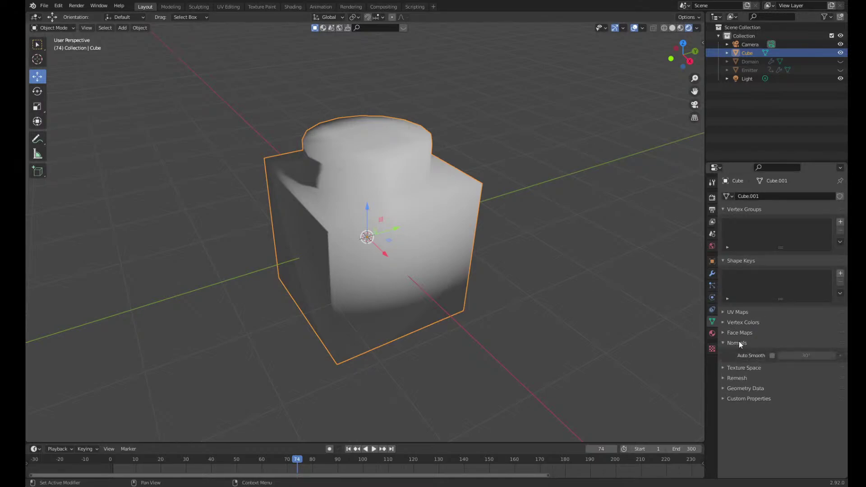
click(772, 355)
click(547, 212)
mouse_move(547, 211)
middle_down()
mouse_move(432, 266)
mouse_move(510, 214)
mouse_move(433, 221)
mouse_move(475, 225)
mouse_move(377, 225)
mouse_move(391, 229)
middle_up()
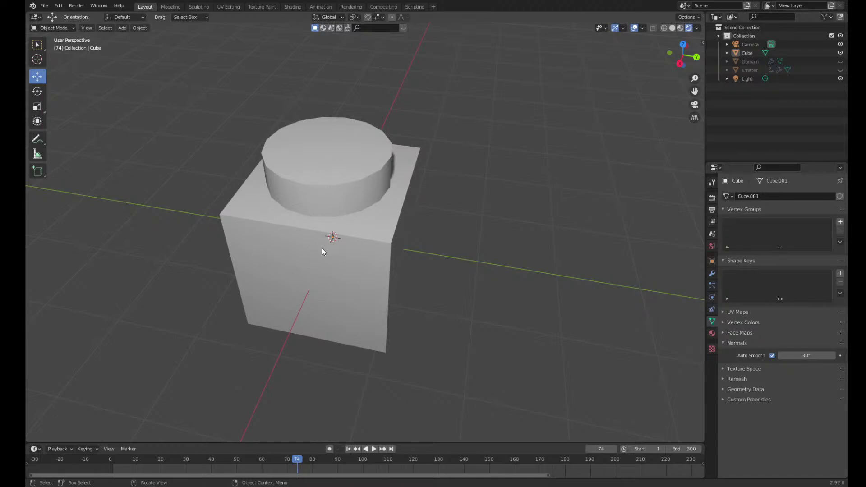
key(Tab)
key(Tab)
Unhide the Domain and move the brick about 12.19 m along negative Y, away from the liquid
click(840, 61)
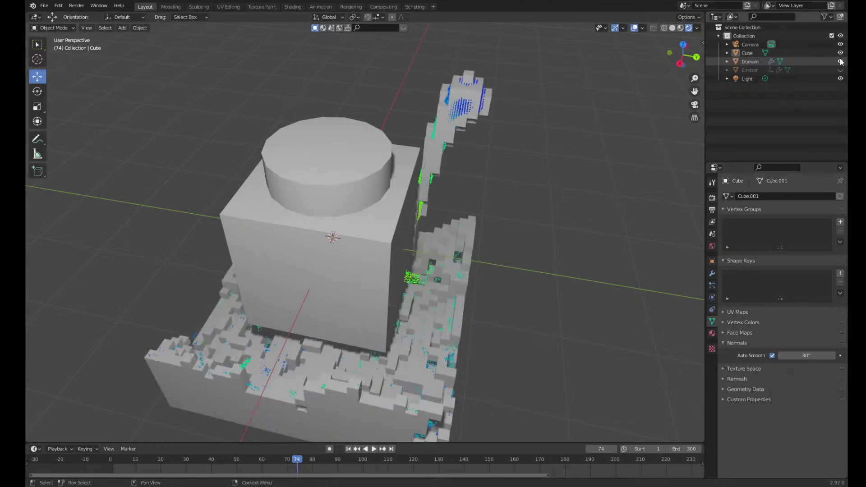
scroll(493, 248, down, 4)
middle_drag(492, 249, 325, 230)
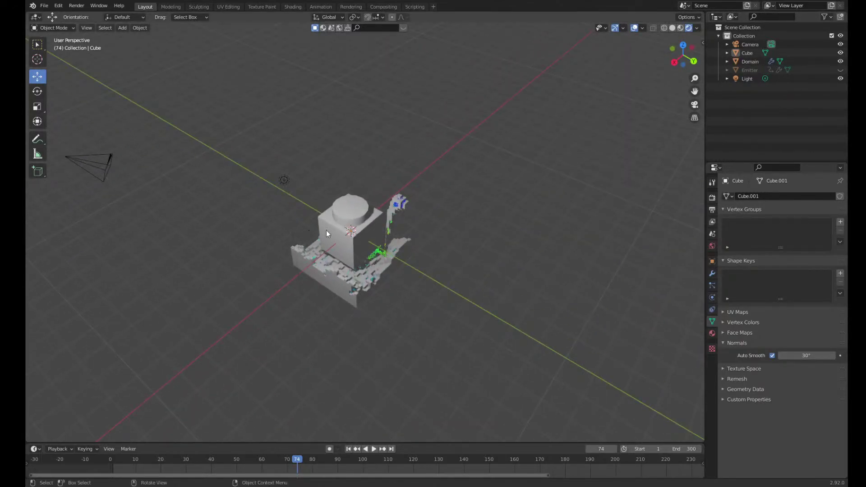
click(392, 261)
middle_drag(392, 258, 372, 229)
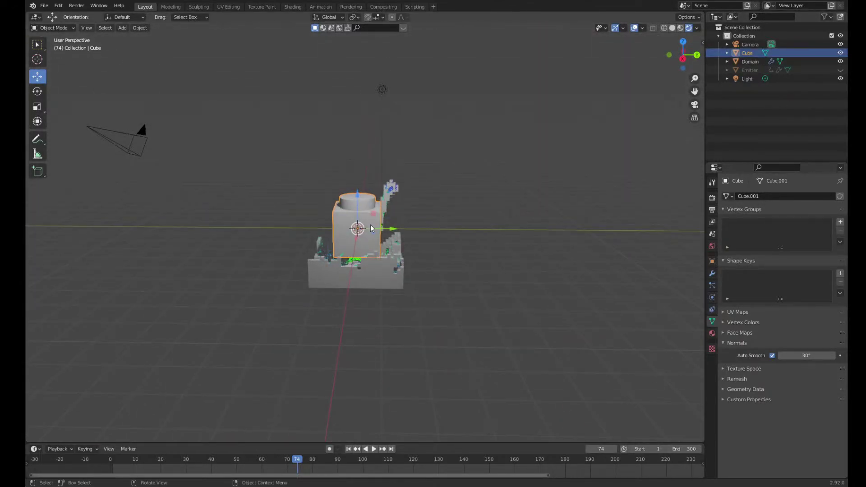
drag(373, 228, 114, 224)
Raise the Domain about 1.62 m along Z
click(395, 272)
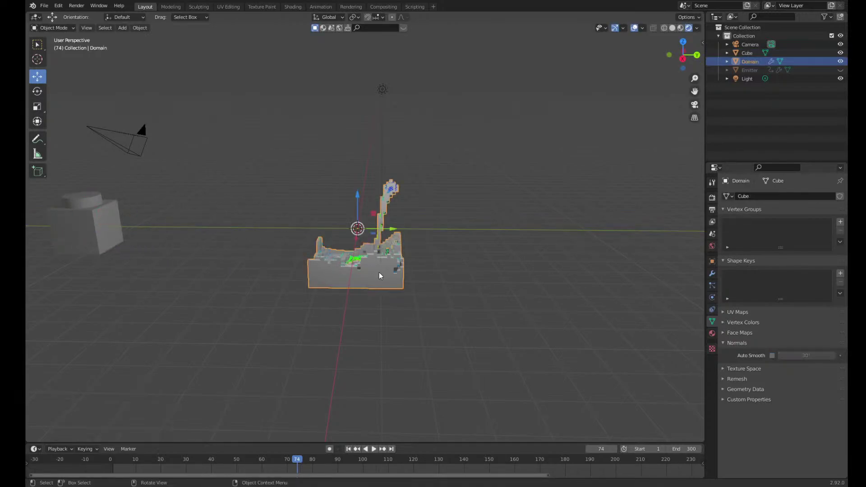
drag(353, 196, 357, 161)
middle_drag(357, 161, 342, 274)
scroll(420, 244, down, 4)
scroll(373, 269, up, 10)
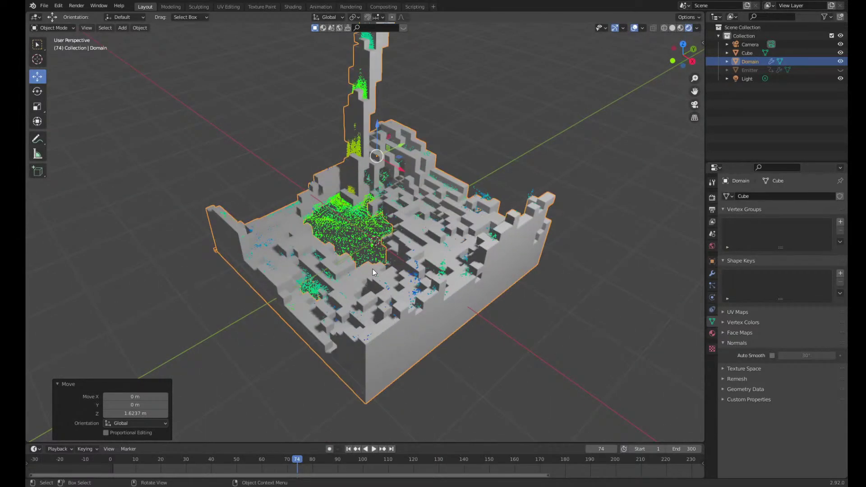
scroll(372, 271, down, 6)
scroll(350, 278, down, 1)
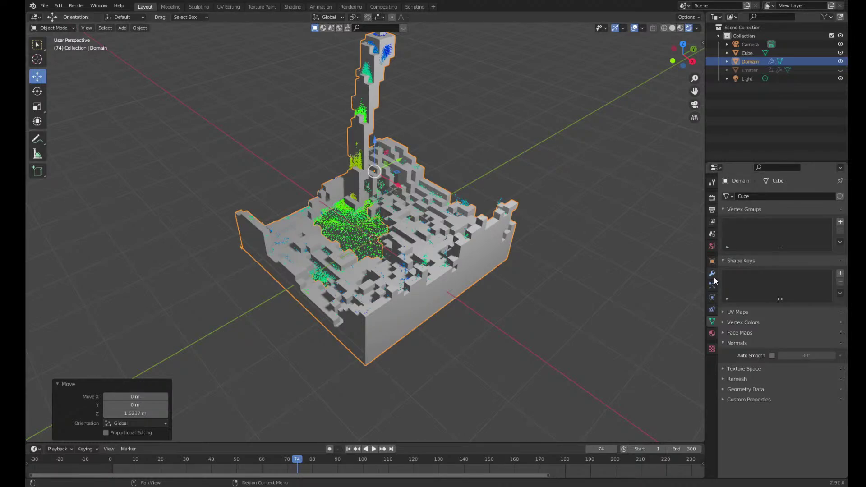
Set the Domain's object instancing to Faces
click(711, 262)
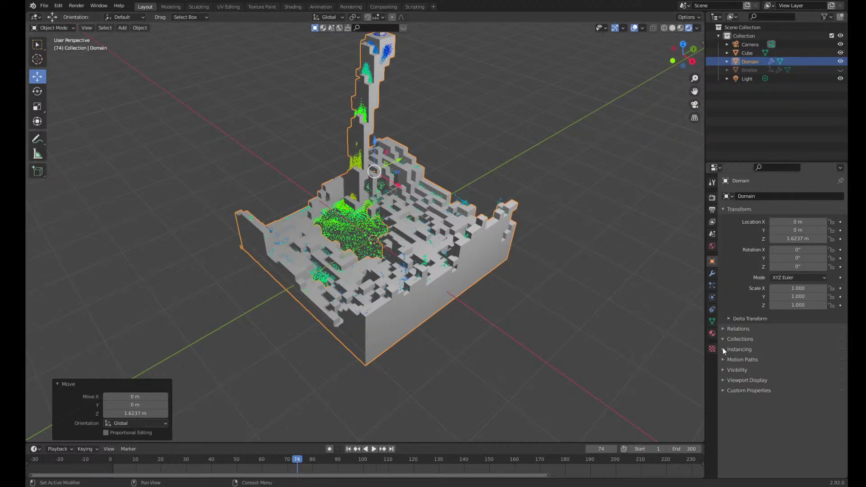
click(747, 350)
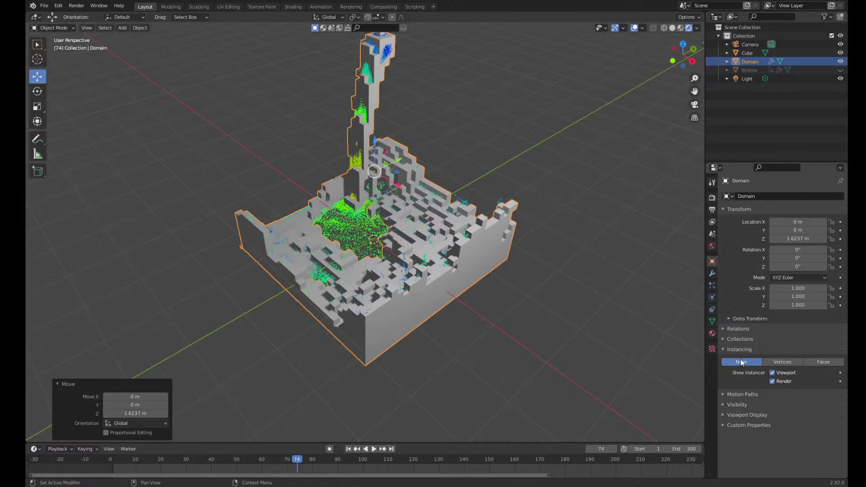
click(823, 363)
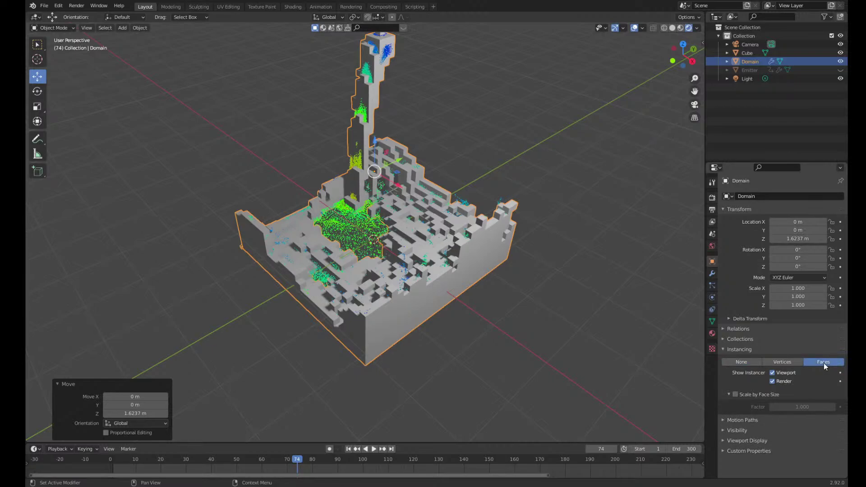
Parent the brick to the Domain using the Object option
scroll(418, 245, down, 6)
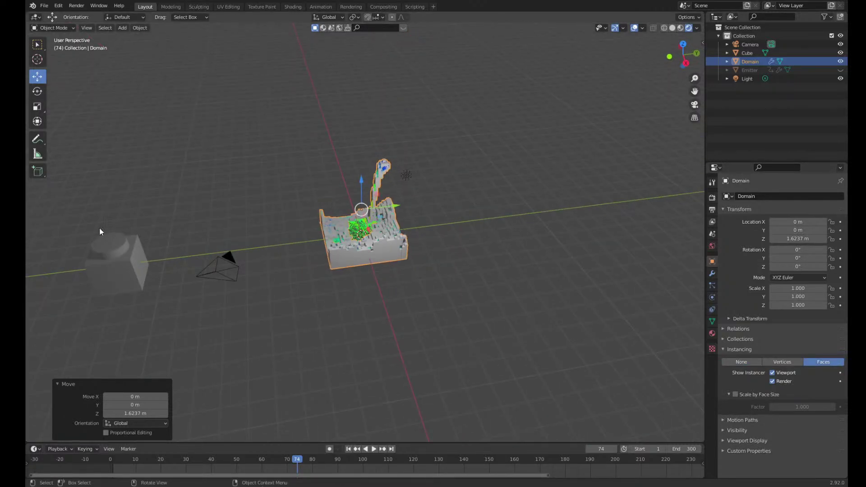
click(127, 267)
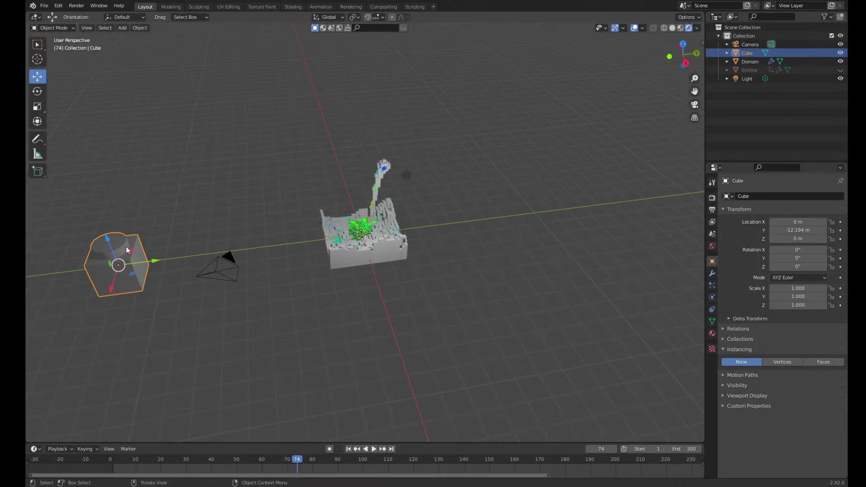
shift+click(384, 241)
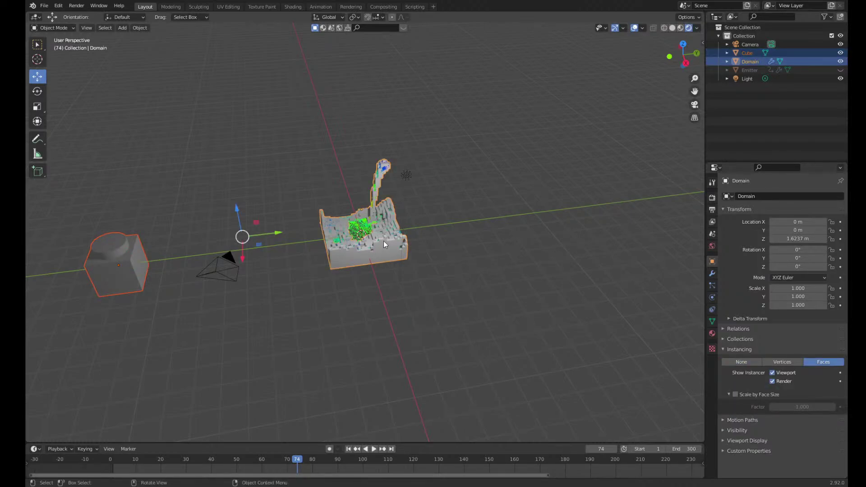
key(ctrl+p)
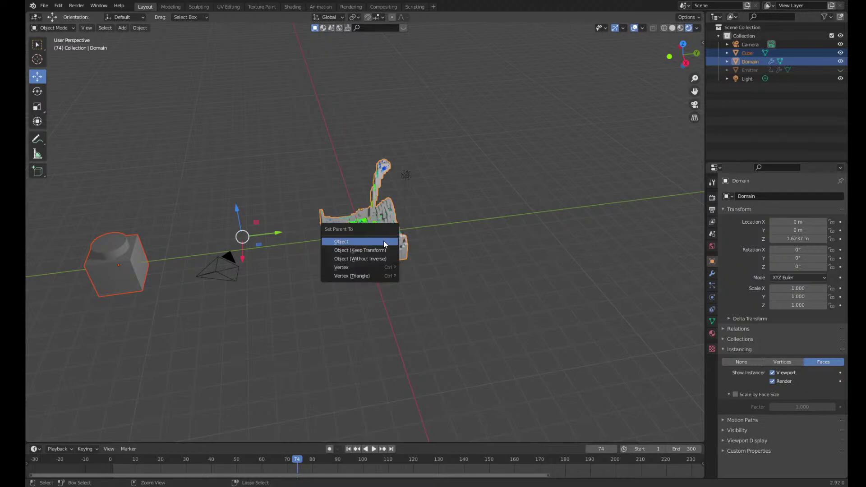
click(384, 242)
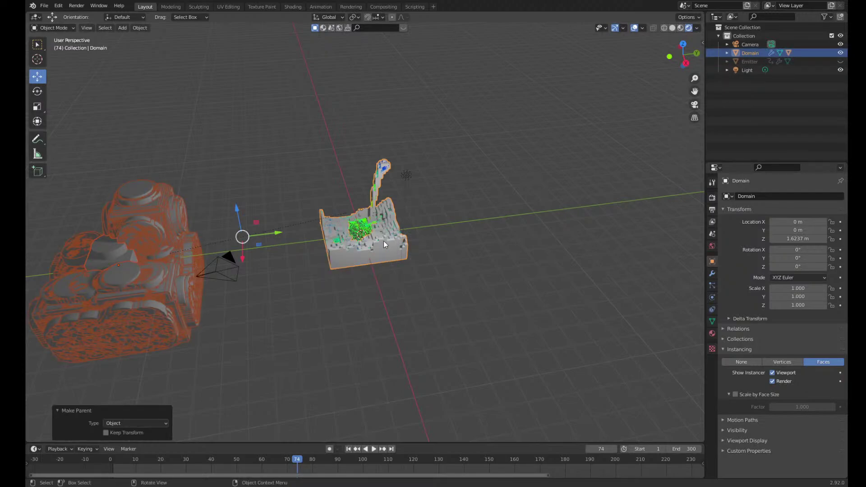
Scale the original brick down to about 0.042 so its instances match the liquid's blocks
drag(694, 92, 517, 164)
scroll(517, 164, up, 5)
middle_drag(524, 170, 548, 216)
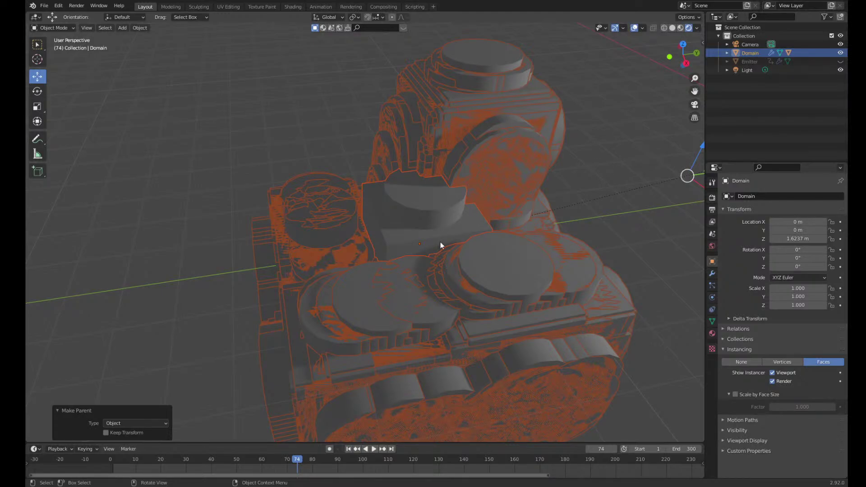
click(408, 215)
key(s)
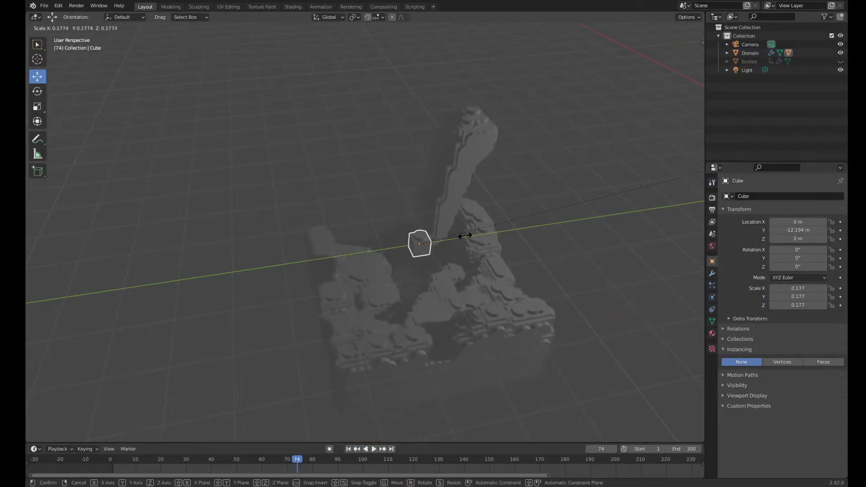
click(430, 243)
middle_drag(605, 222, 569, 225)
scroll(573, 223, down, 5)
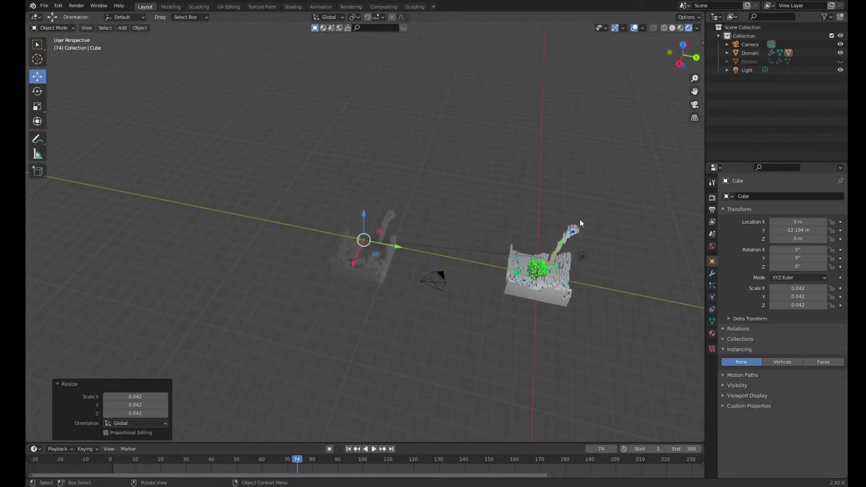
Move the light about 12.86 m along negative Y to illuminate the instanced bricks
drag(617, 268, 373, 251)
middle_drag(478, 259, 350, 244)
scroll(390, 234, up, 6)
middle_drag(415, 209, 634, 107)
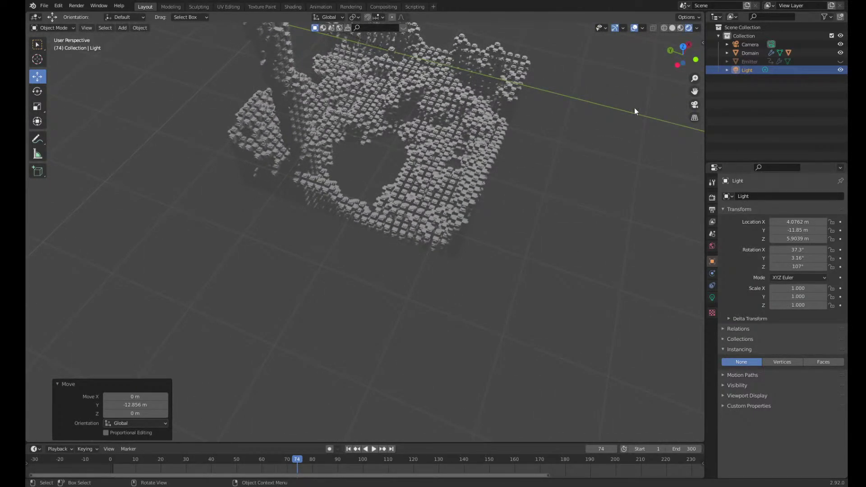
scroll(494, 173, up, 5)
middle_drag(494, 173, 607, 116)
drag(698, 91, 651, 148)
scroll(464, 159, up, 3)
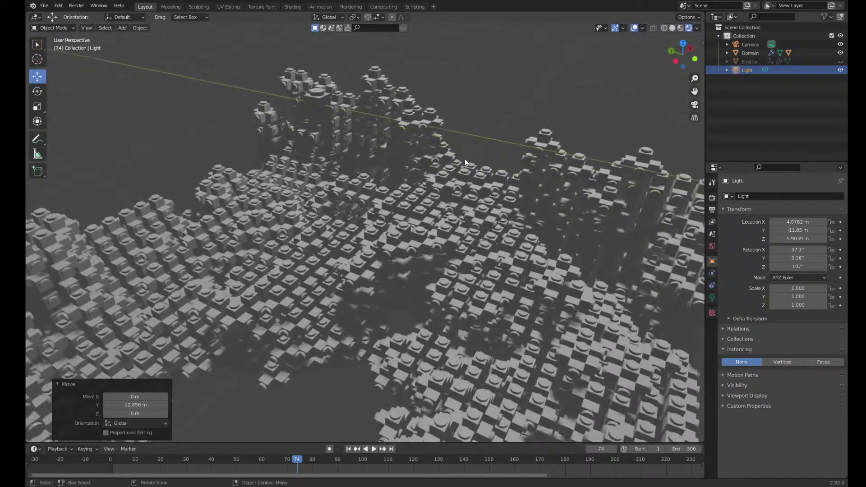
scroll(441, 152, down, 1)
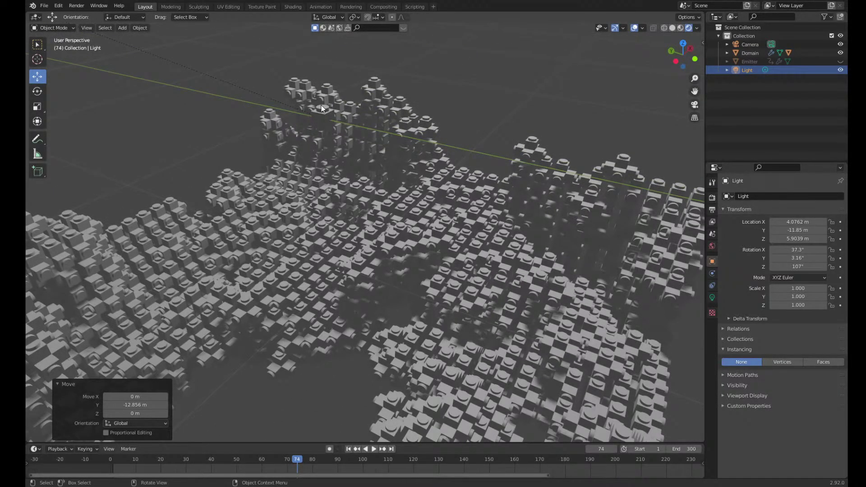
Scale the original brick up by a factor of about 1.6 to close the gaps between instances
click(322, 113)
key(s)
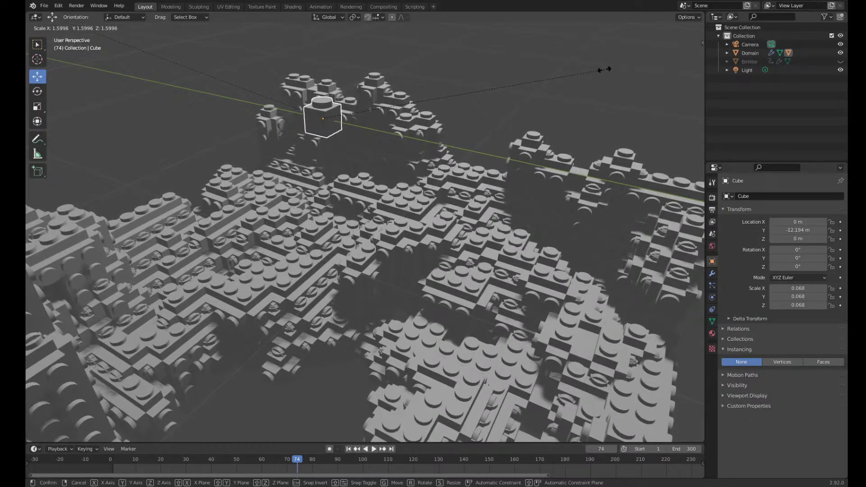
click(604, 69)
middle_drag(492, 232, 404, 250)
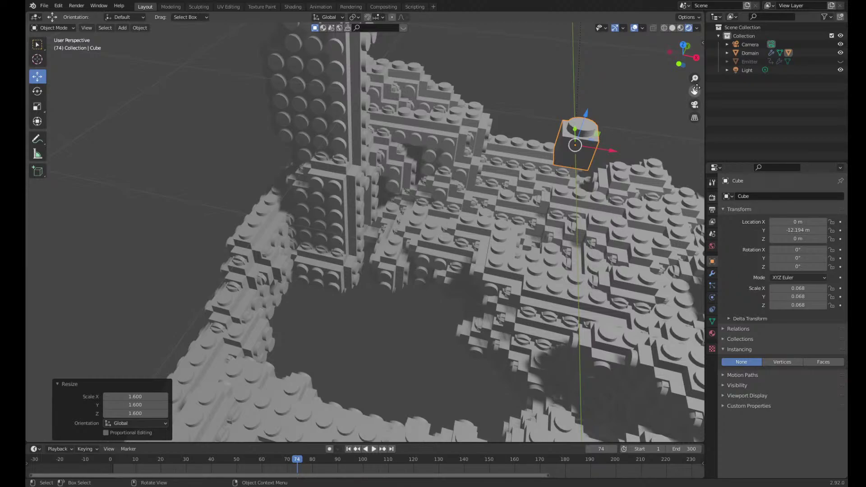
drag(694, 91, 605, 109)
middle_drag(606, 174, 513, 208)
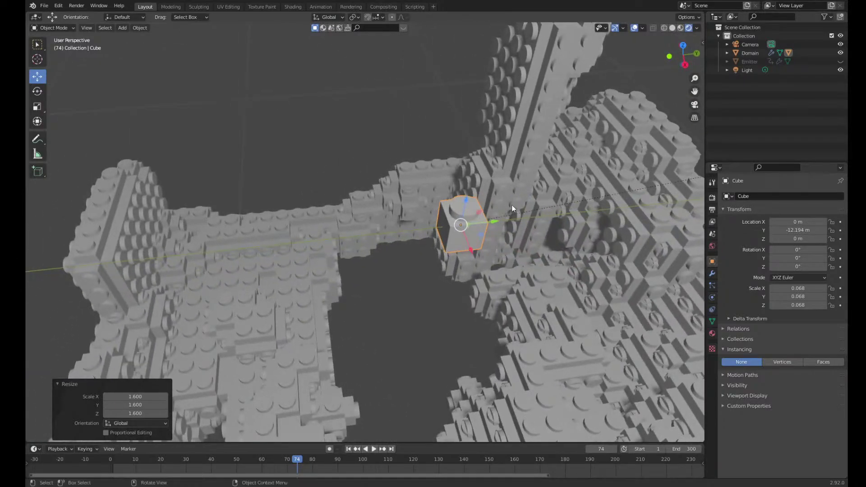
scroll(626, 215, down, 3)
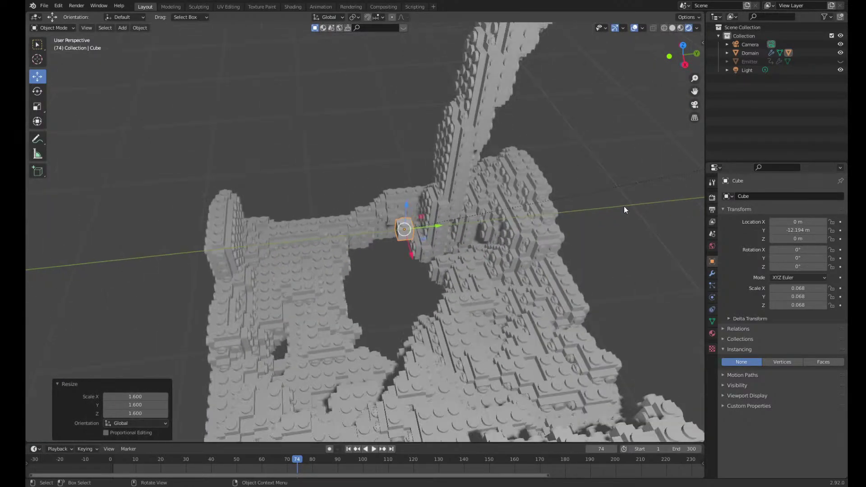
Try Scale by Face Size on the Domain's instances, turn it off, and switch the instancing to Vertices
click(466, 272)
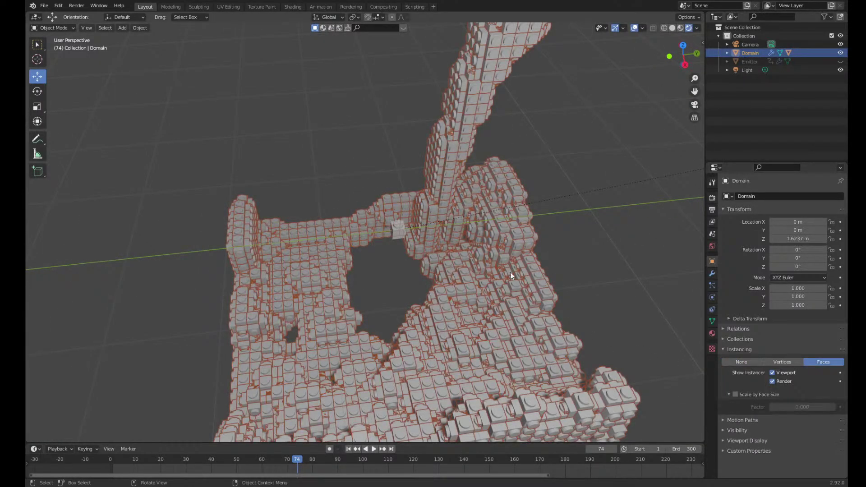
click(735, 394)
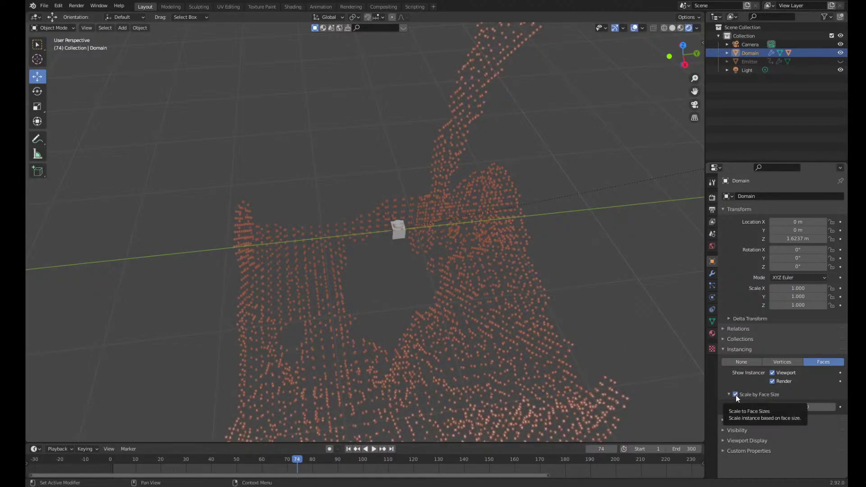
click(735, 395)
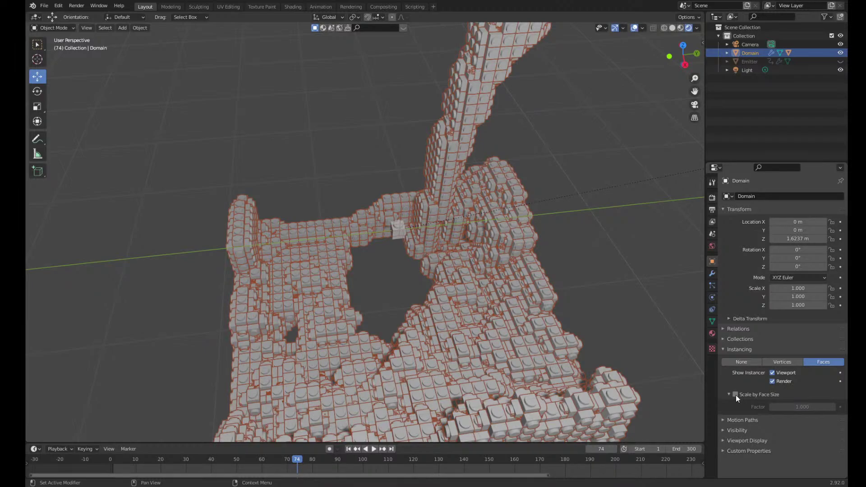
click(783, 363)
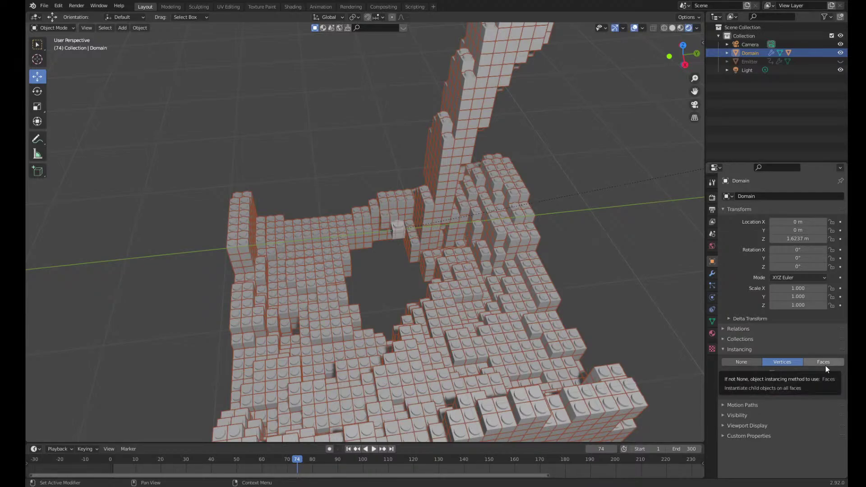
Deselect everything and play the animation briefly to check the upright brick instances on the liquid
middle_drag(667, 345, 448, 307)
click(574, 318)
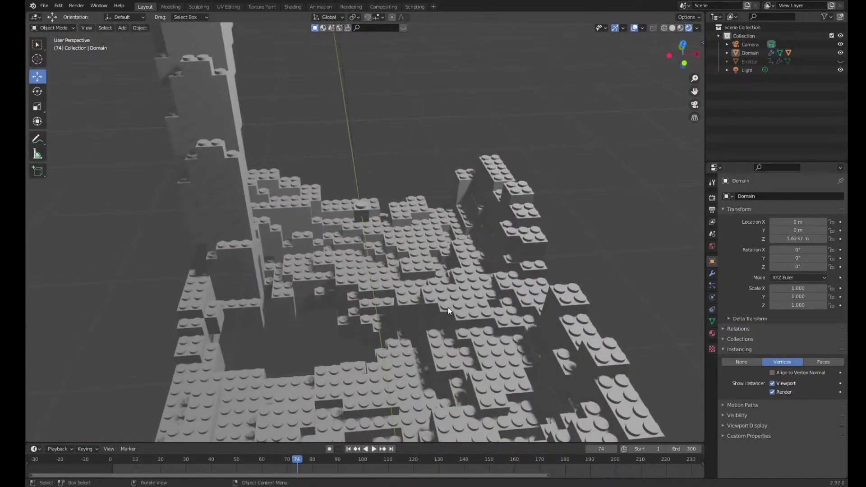
key(space)
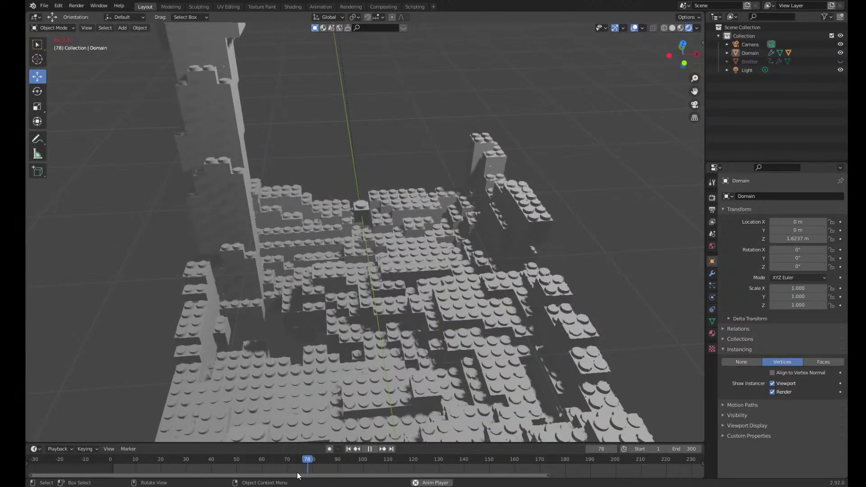
key(space)
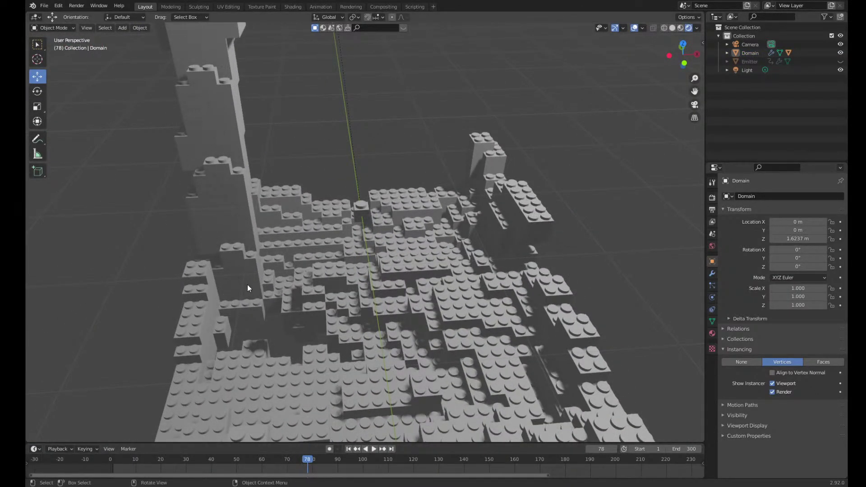
Advance the animation frame by frame to frame 85 to check the brick liquid
key(Right)
key(Right)
key(Right)
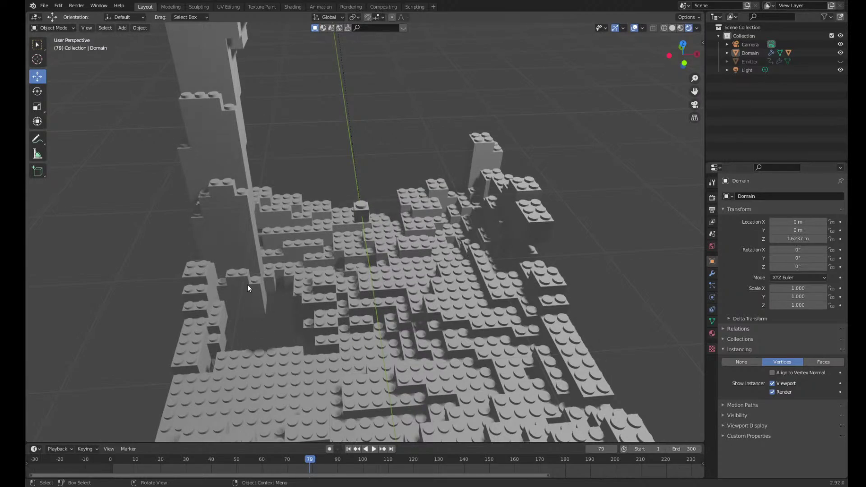
key(Right)
key(Right)
key(Right)
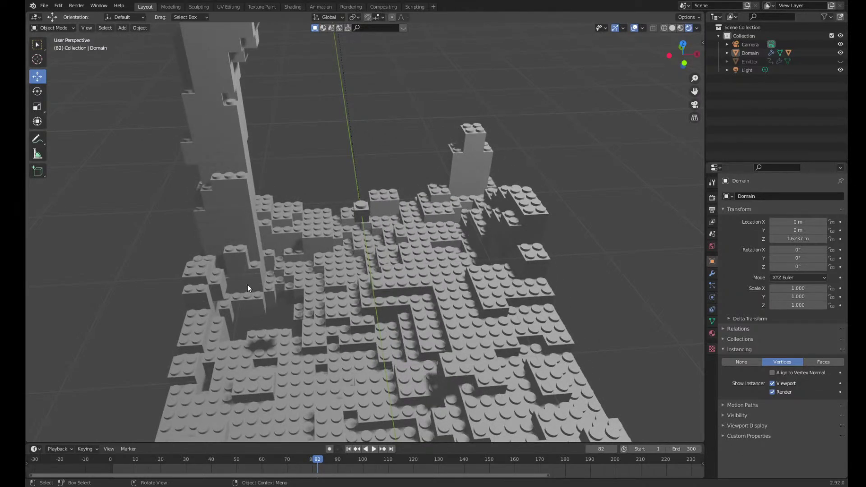
key(Right)
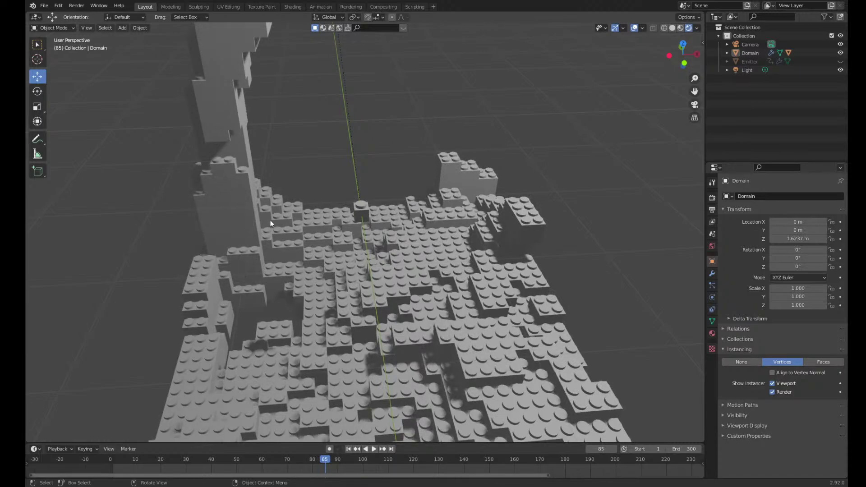
Inspect the instanced brick liquid and the original brick from several sides and distances
scroll(373, 136, down, 3)
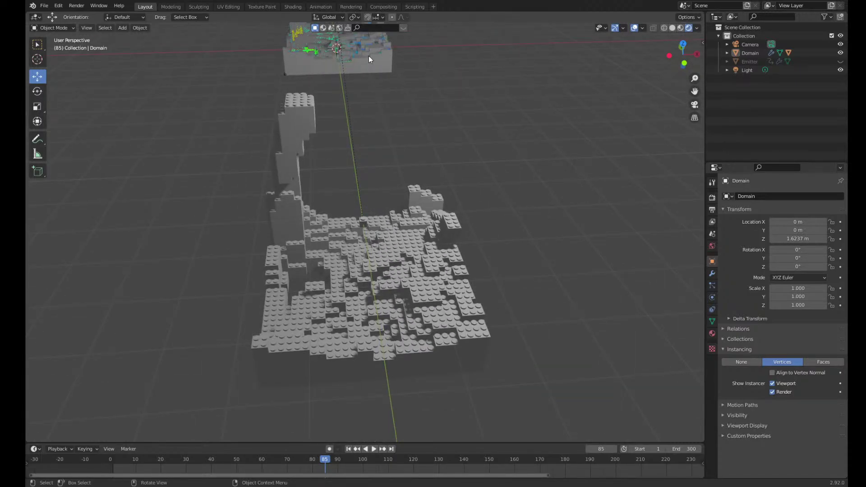
middle_drag(416, 229, 389, 243)
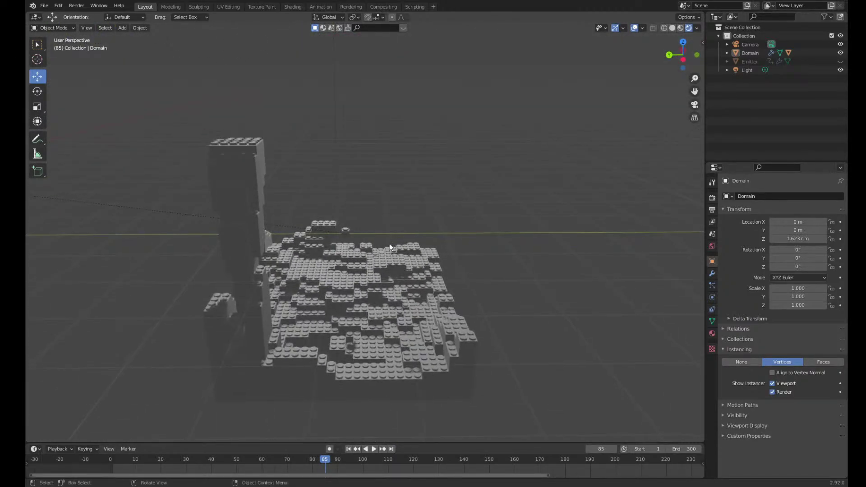
click(346, 230)
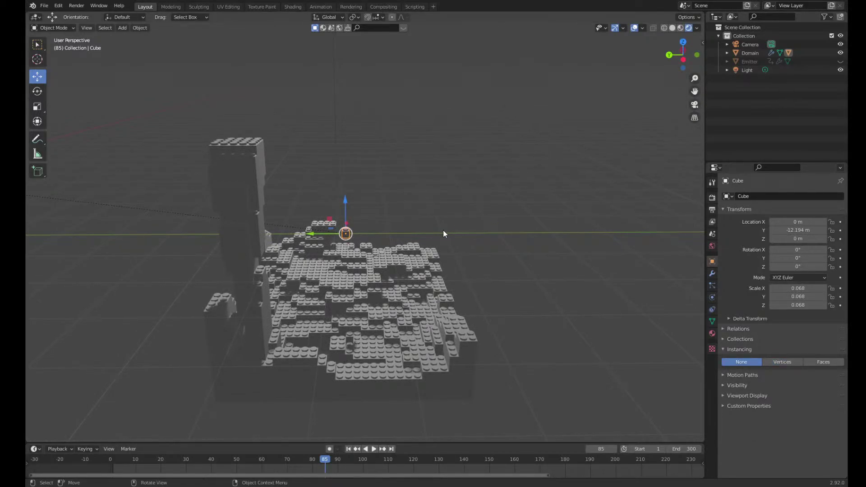
click(491, 217)
middle_drag(321, 116, 370, 215)
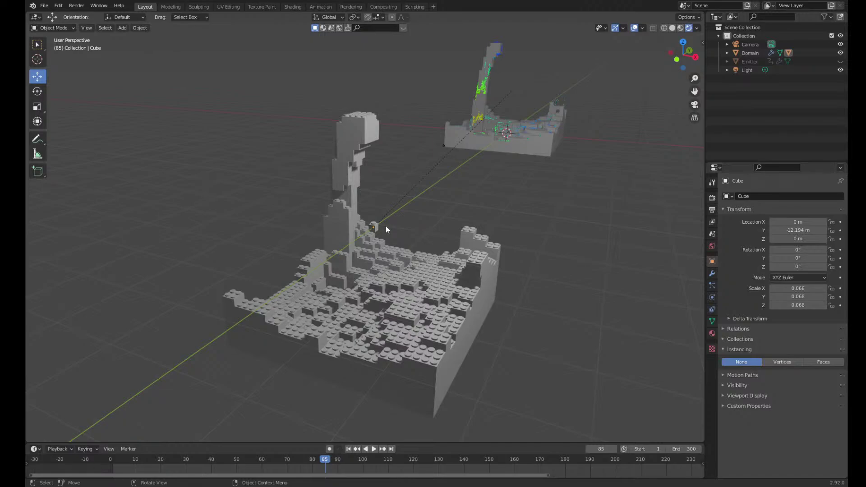
middle_drag(504, 224, 383, 276)
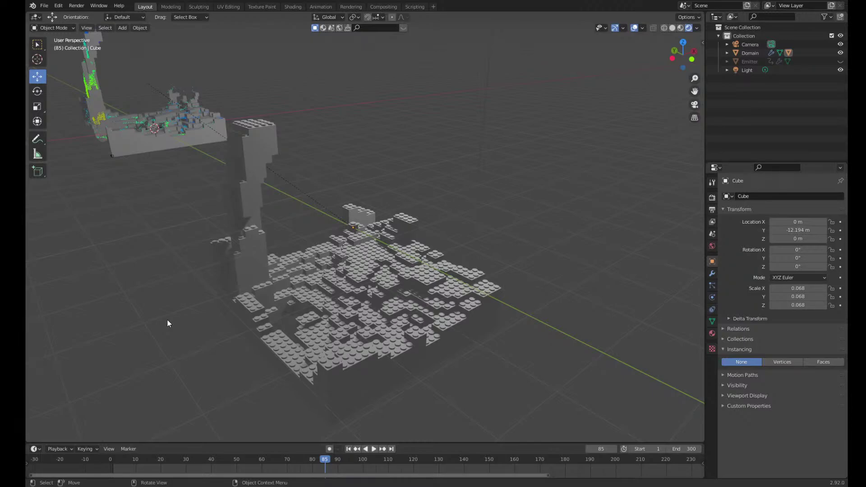
middle_drag(377, 179, 447, 300)
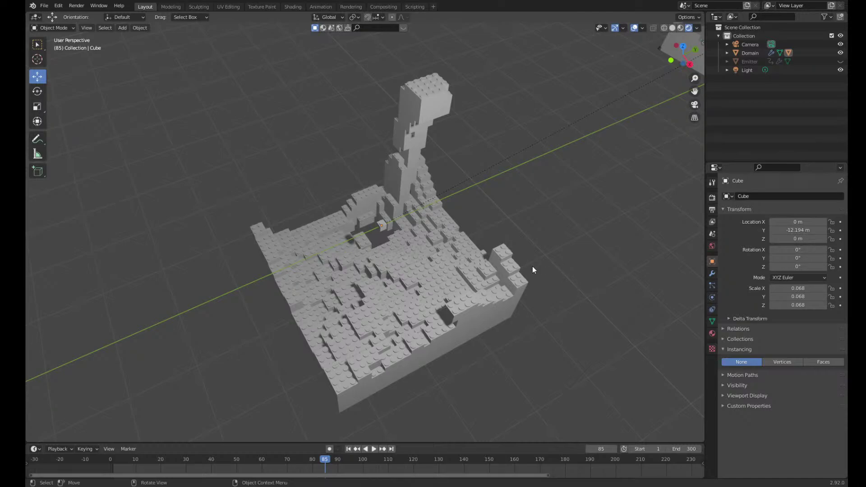
scroll(498, 261, up, 8)
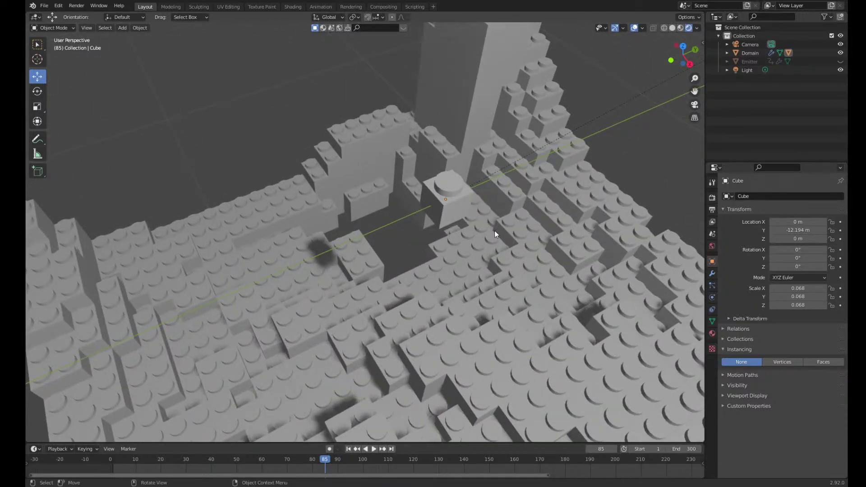
middle_drag(494, 231, 435, 324)
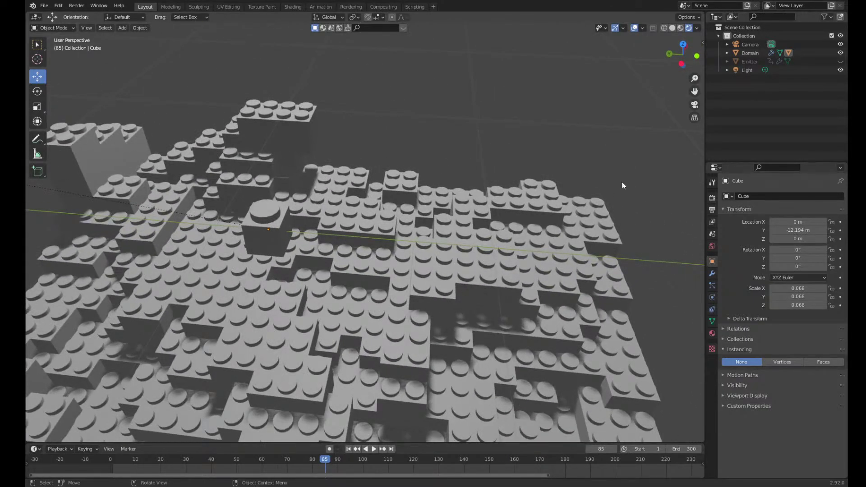
middle_drag(693, 100, 442, 308)
scroll(442, 307, down, 4)
middle_drag(354, 275, 396, 270)
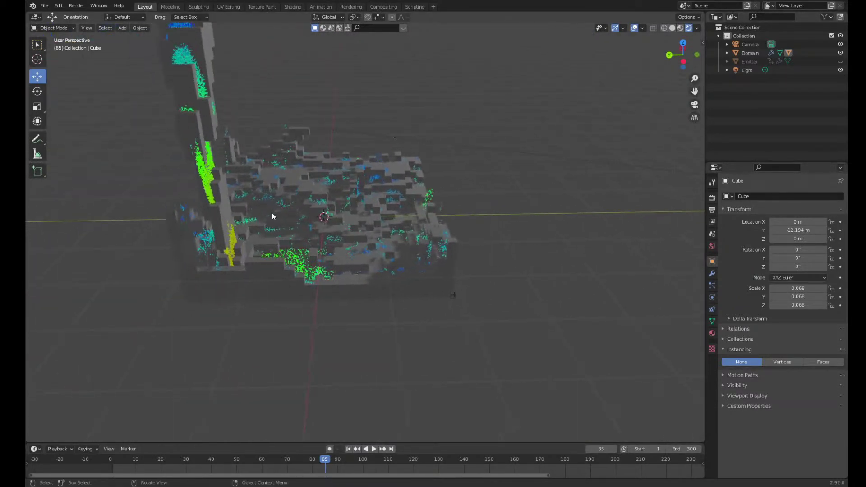
Raise the Octree Depth of the Domain's Remesh modifier to 7
click(277, 216)
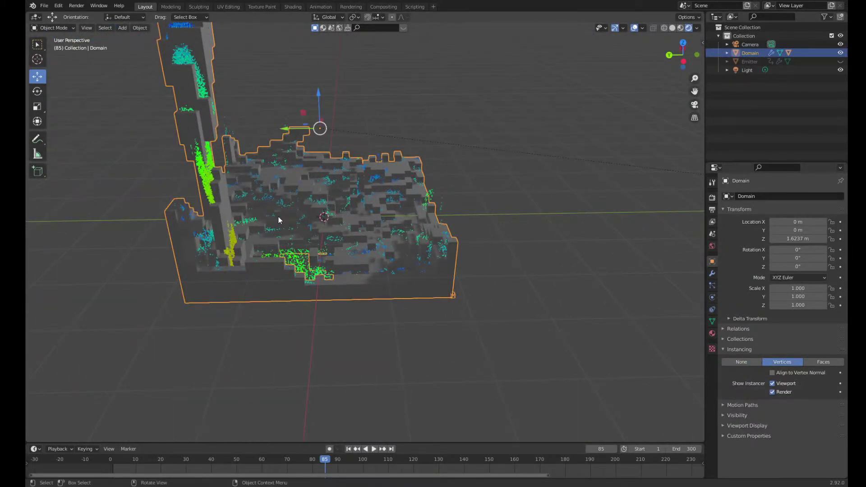
click(712, 273)
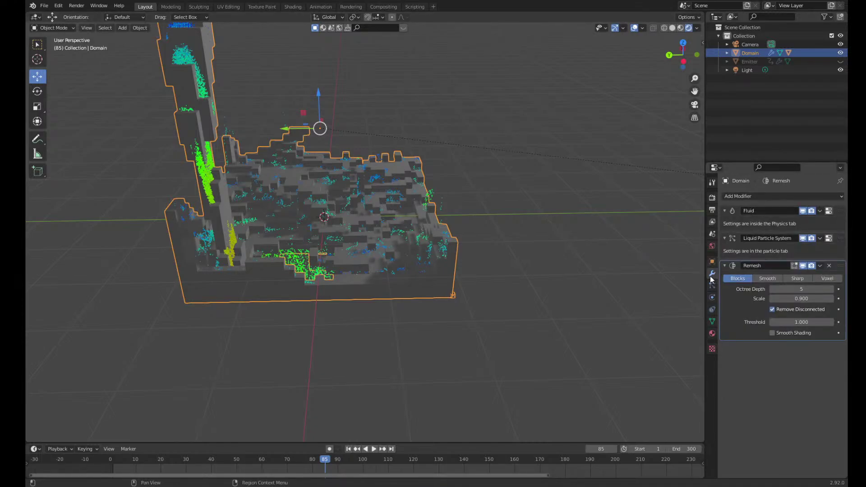
click(833, 288)
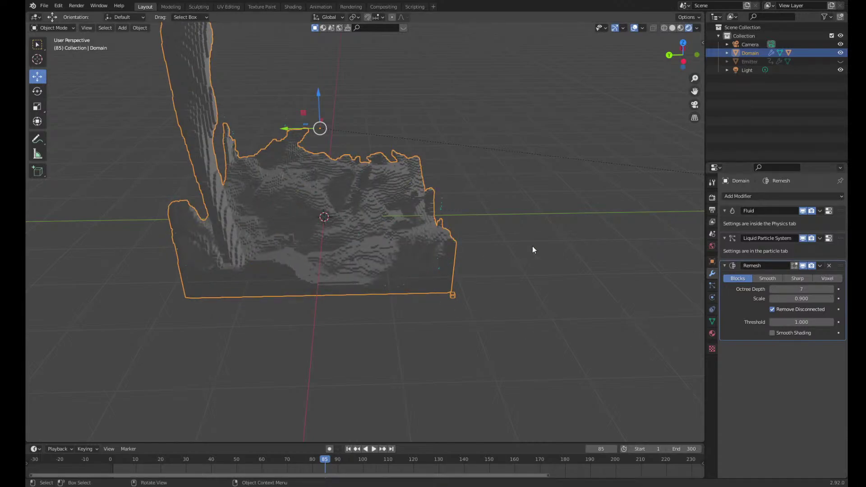
Scale the original brick down by a factor of about 0.246 to suit the finer remesh blocks
drag(694, 91, 667, 67)
scroll(318, 350, up, 8)
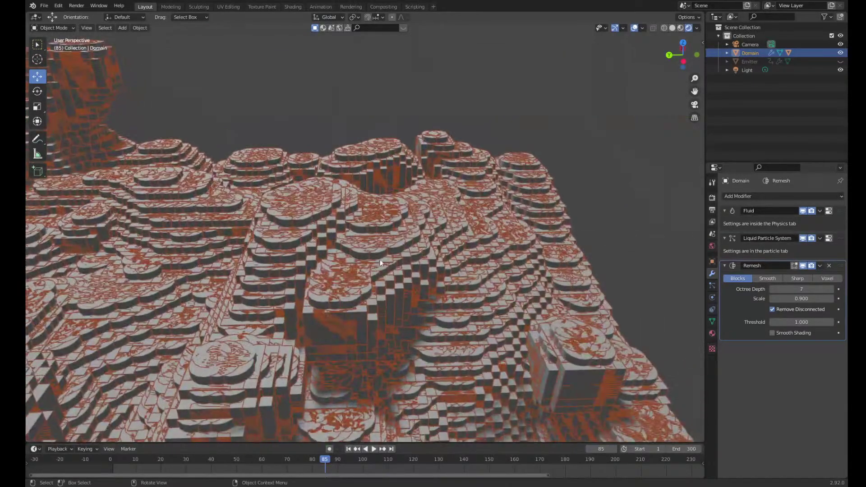
middle_drag(374, 262, 117, 119)
click(117, 119)
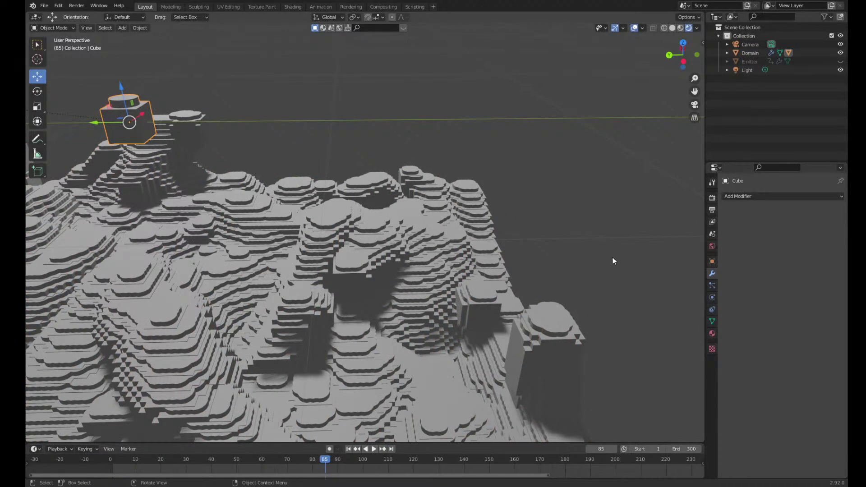
key(s)
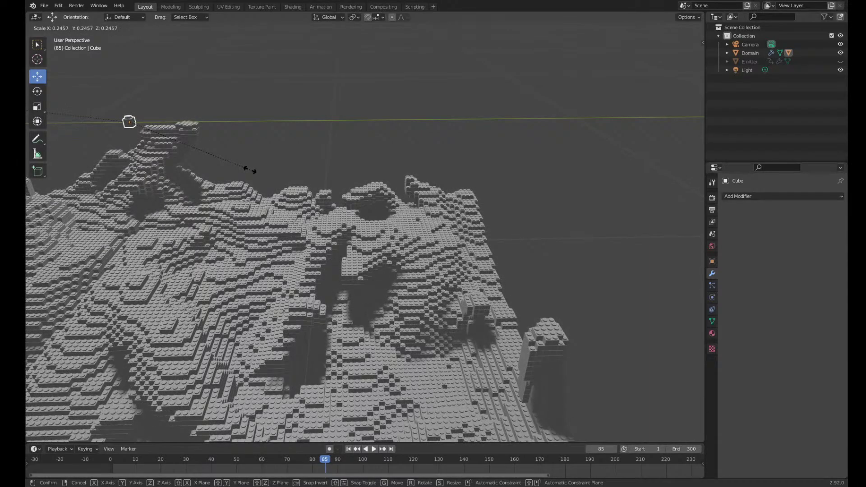
click(250, 170)
Examine the finer brick instances on the liquid up close and from a distance
middle_drag(327, 186, 360, 246)
scroll(363, 234, up, 5)
middle_drag(420, 238, 413, 202)
scroll(390, 251, down, 8)
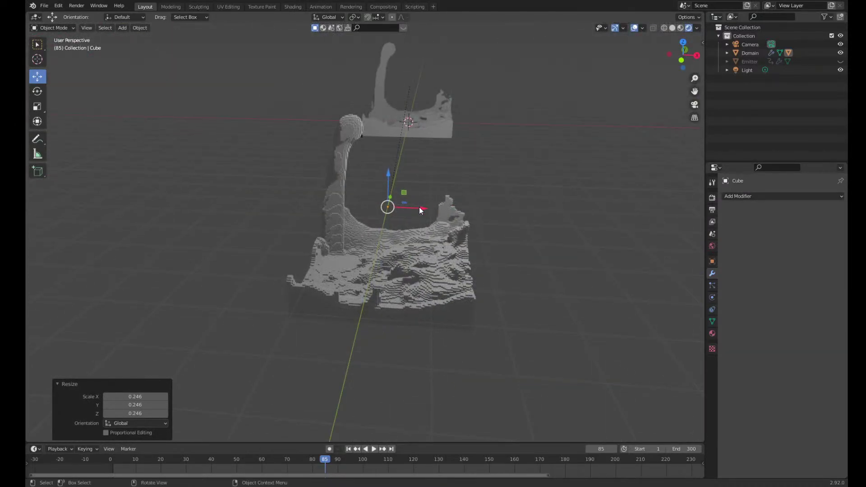
scroll(424, 288, up, 6)
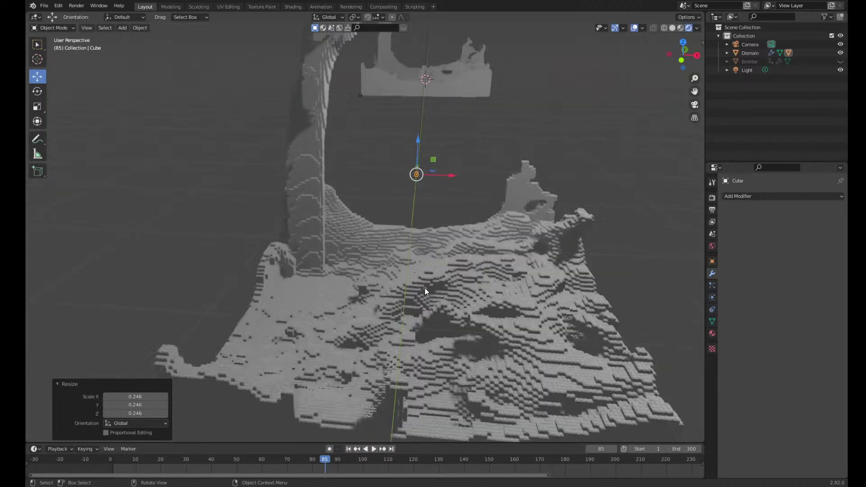
middle_drag(429, 295, 434, 315)
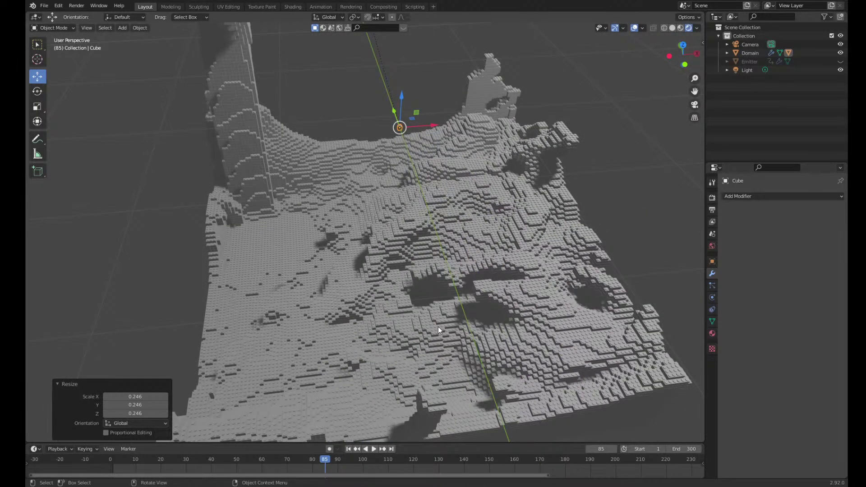
middle_drag(356, 260, 339, 323)
scroll(303, 274, down, 3)
Select the Domain and show its material nodes in the Shading workspace
click(361, 296)
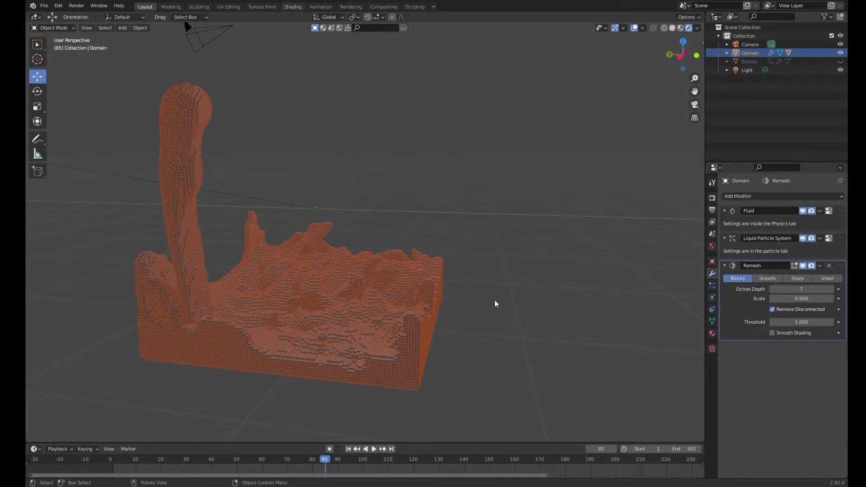
scroll(478, 203, up, 6)
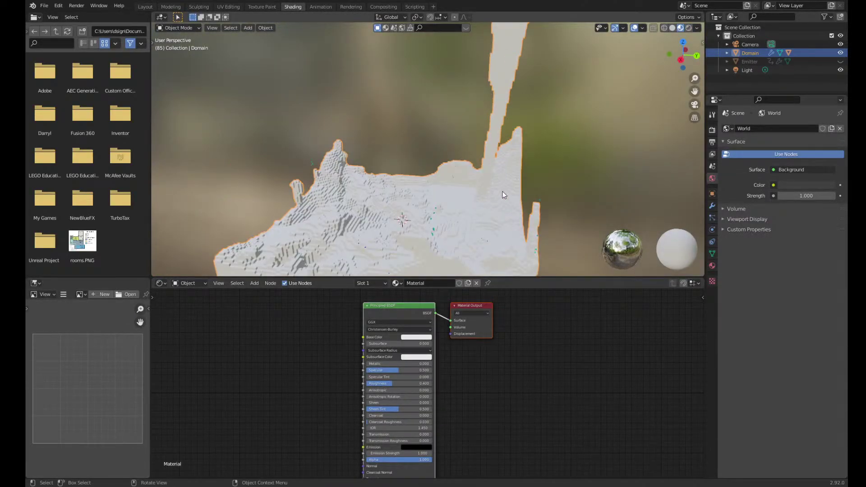
middle_drag(503, 194, 478, 157)
scroll(505, 409, down, 2)
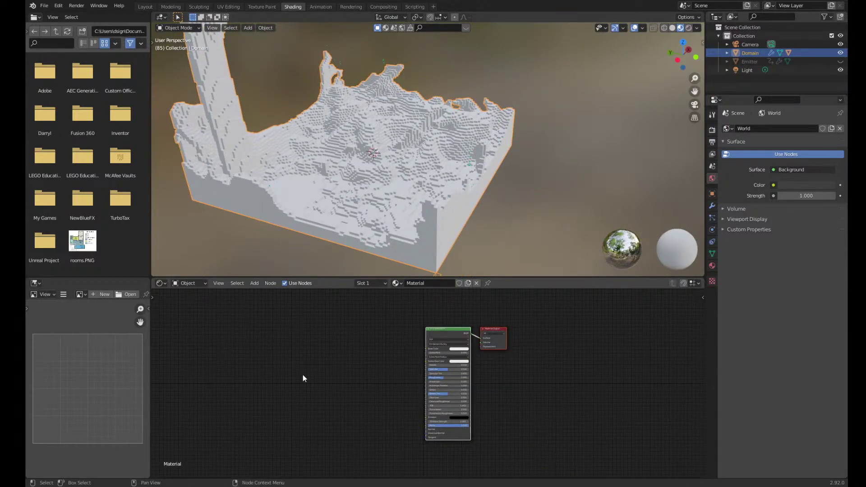
Add an Object Info node well ahead of the Principled BSDF in the Domain's material
middle_drag(303, 378, 357, 391)
key(shift+a)
text(object)
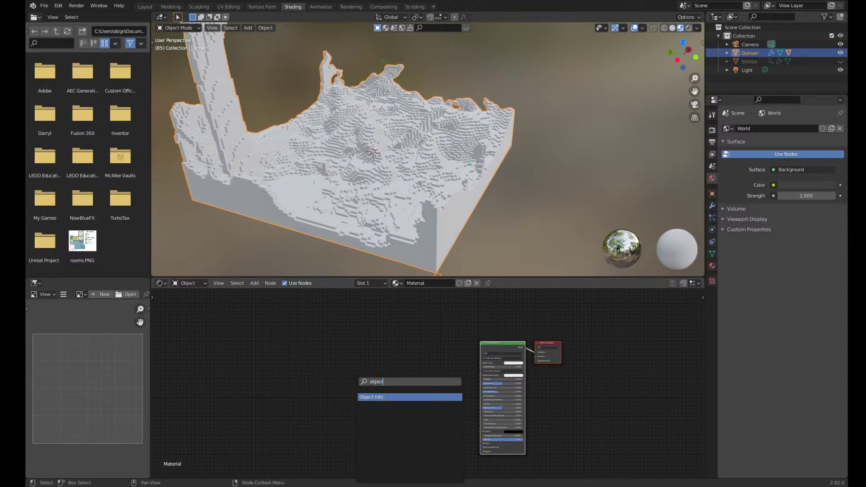
key(Return)
click(312, 377)
scroll(315, 375, up, 3)
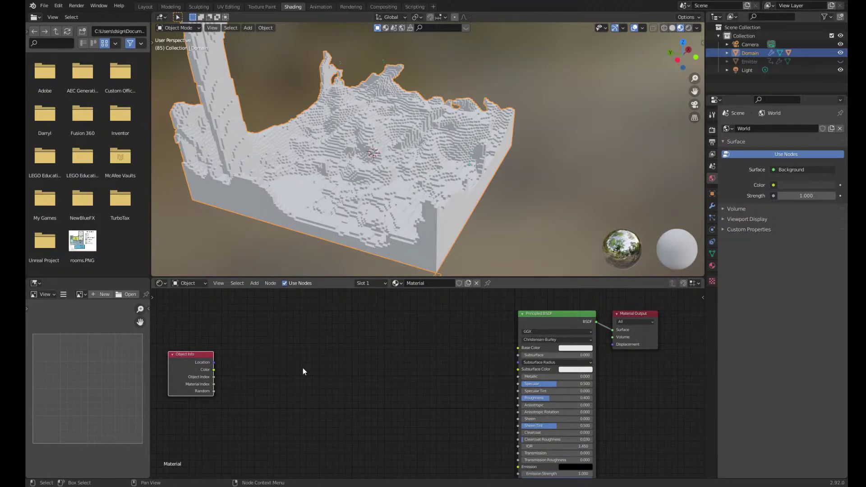
Add a Mapping node beside the Object Info node and connect Object Info's Location output to its Vector input
key(shift+a)
click(309, 376)
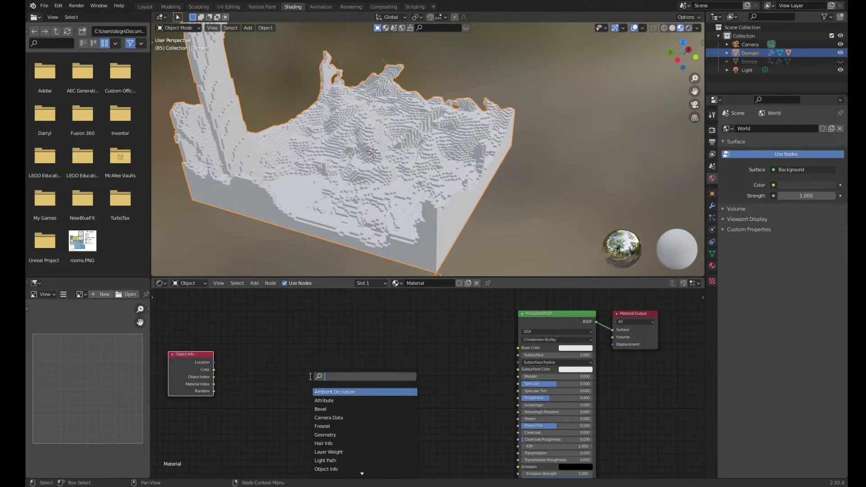
text(mappin)
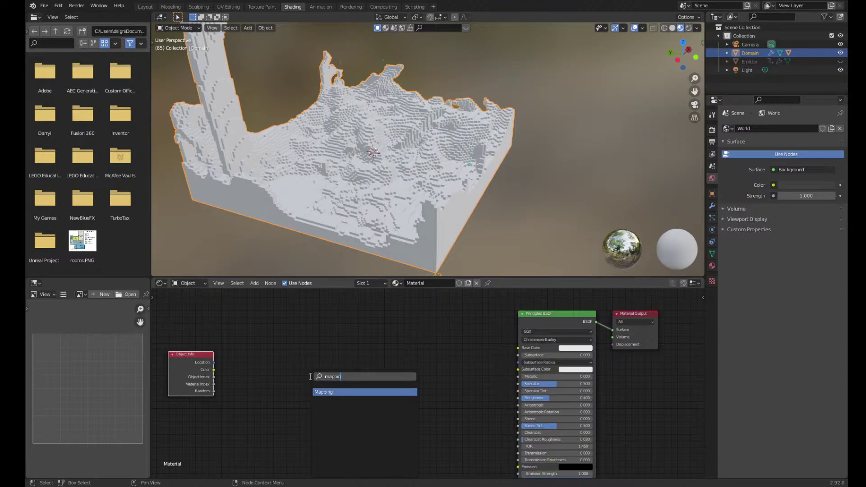
text(g)
click(339, 392)
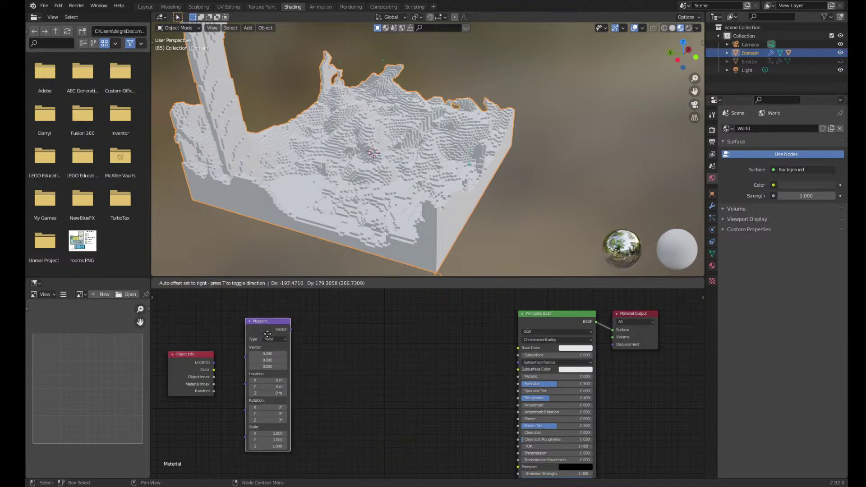
click(262, 345)
drag(215, 362, 237, 367)
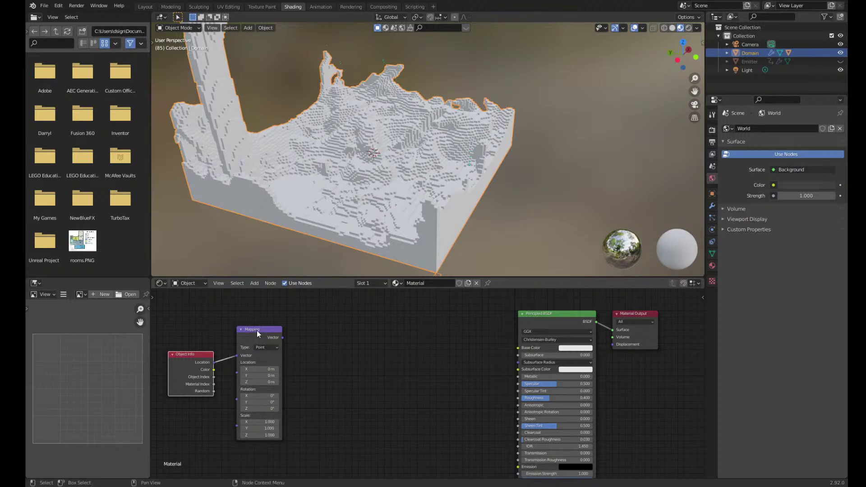
Add a Gradient Texture node after the Mapping node and connect its Color output to the Principled BSDF's Base Color
key(shift+a)
click(360, 343)
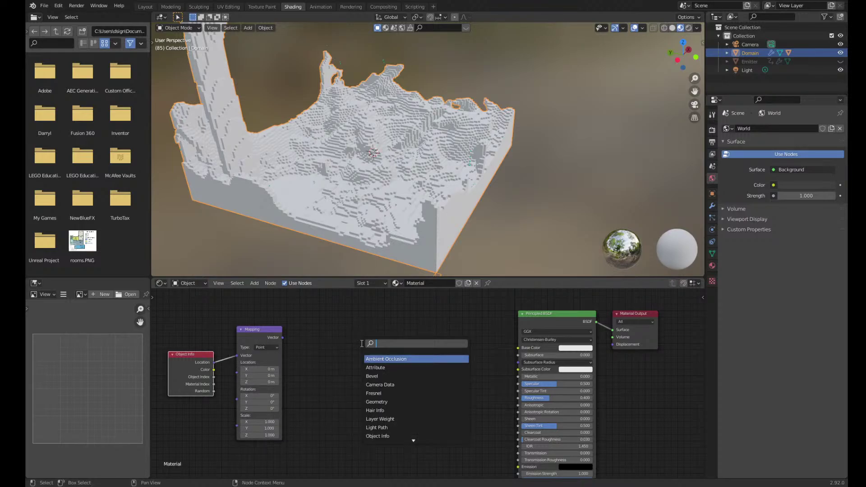
text(gradient)
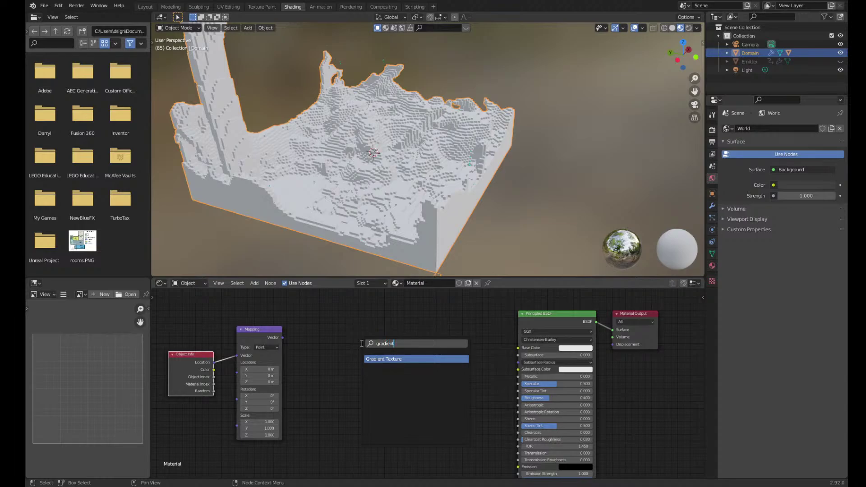
key(Return)
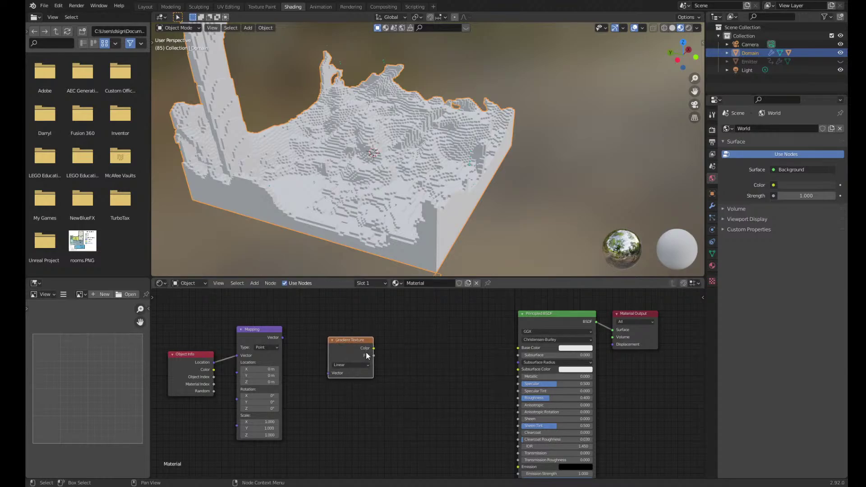
click(374, 350)
drag(374, 349, 518, 348)
Connect the Mapping node's Vector output to the Gradient Texture's Vector input and check the shading on the liquid
mouse_move(316, 243)
middle_down()
mouse_move(329, 189)
mouse_move(409, 148)
mouse_move(400, 188)
mouse_move(480, 167)
middle_up()
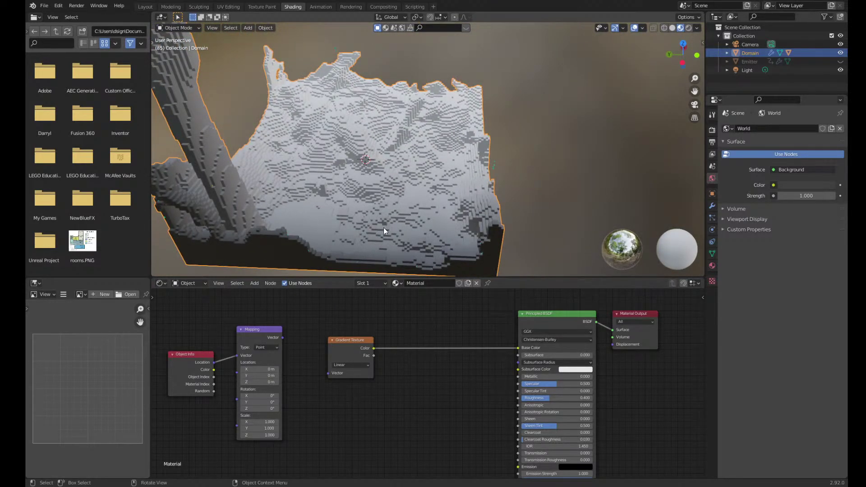
drag(283, 337, 329, 374)
mouse_move(493, 175)
middle_down()
mouse_move(413, 156)
mouse_move(377, 192)
mouse_move(516, 162)
middle_up()
scroll(339, 415, up, 2)
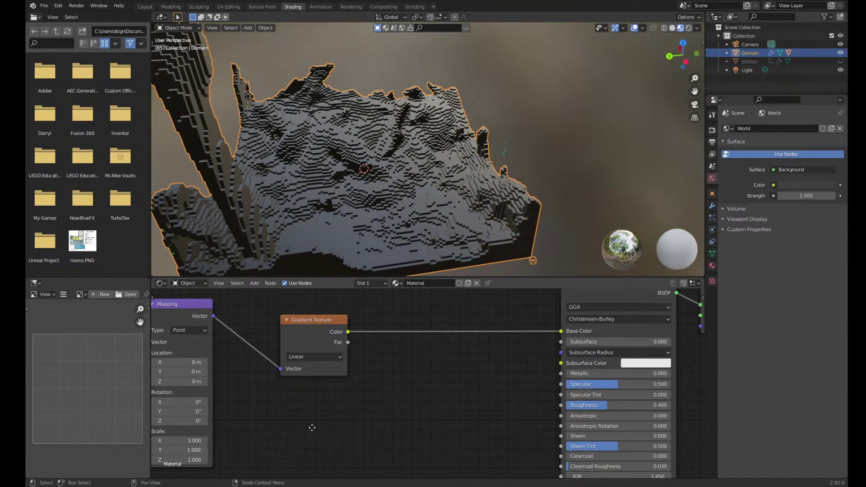
Try out Y and X rotations on the Mapping node, restoring the X rotation to 0°
middle_drag(312, 428, 436, 408)
middle_drag(372, 387, 417, 396)
middle_drag(549, 182, 495, 204)
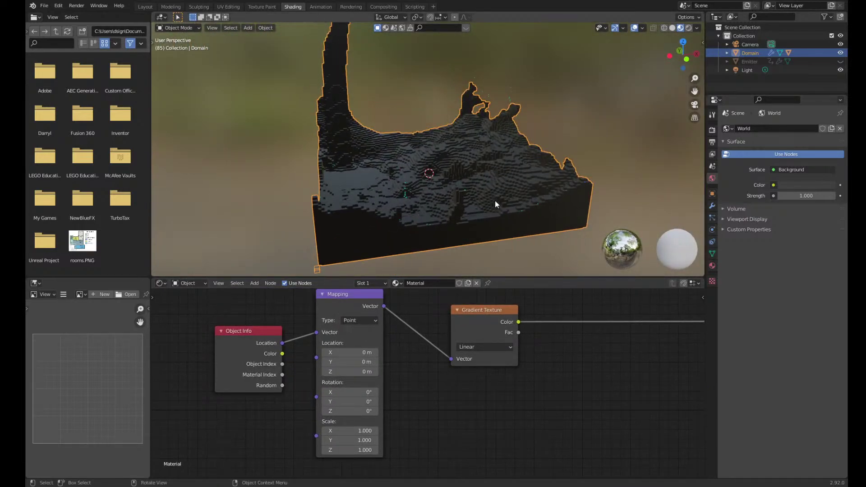
scroll(495, 204, up, 2)
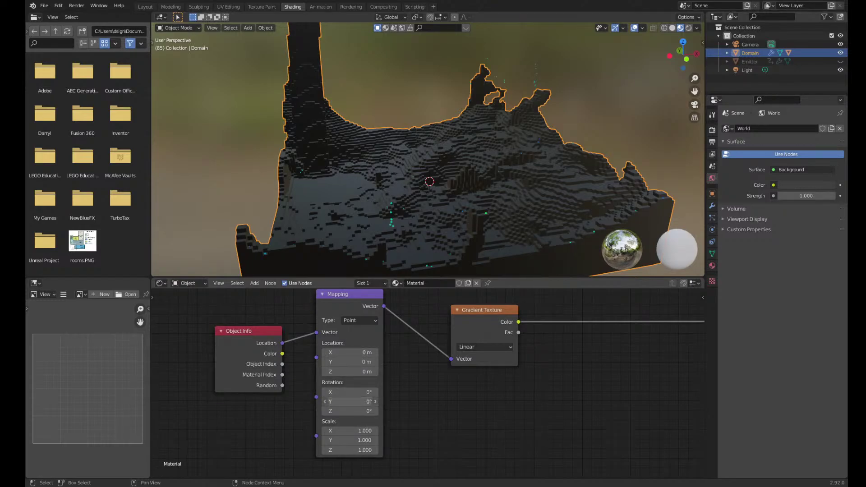
drag(349, 401, 486, 402)
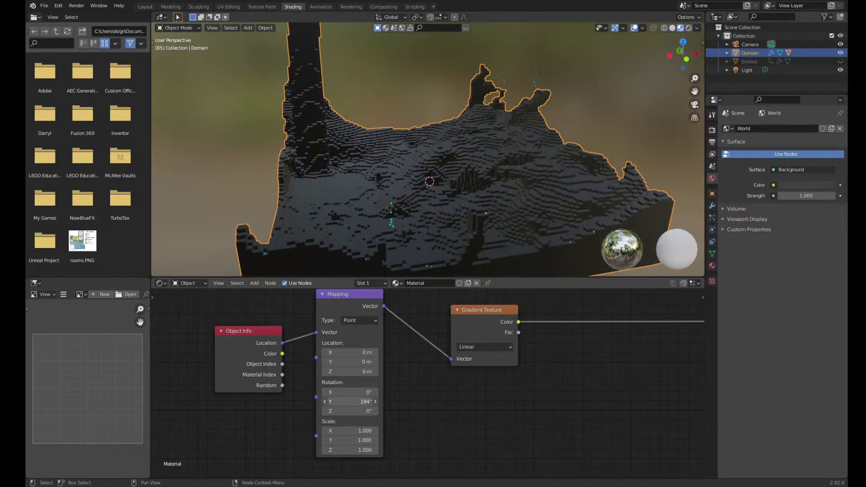
key(Escape)
drag(347, 393, 569, 394)
click(347, 393)
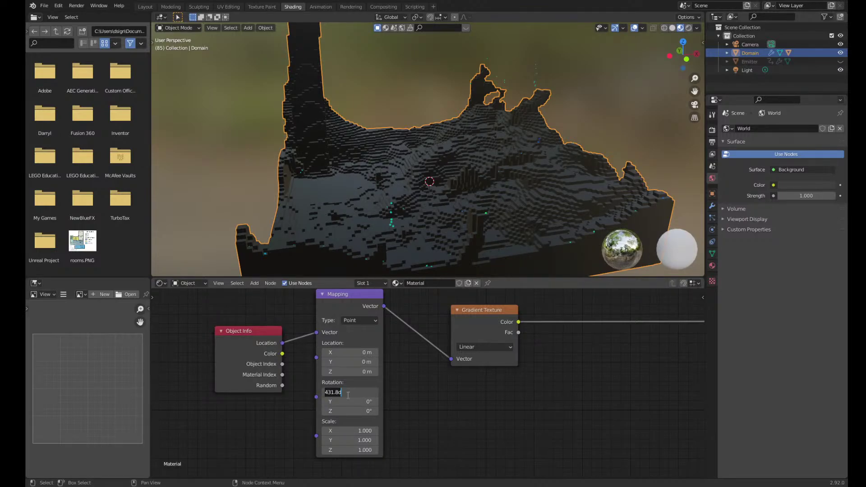
text(0)
key(Return)
Set the Mapping node's Y rotation to 90° so the gradient follows the height of the fluid
mouse_move(349, 410)
mouse_down()
mouse_move(359, 411)
mouse_move(316, 410)
mouse_move(342, 402)
mouse_up()
click(343, 401)
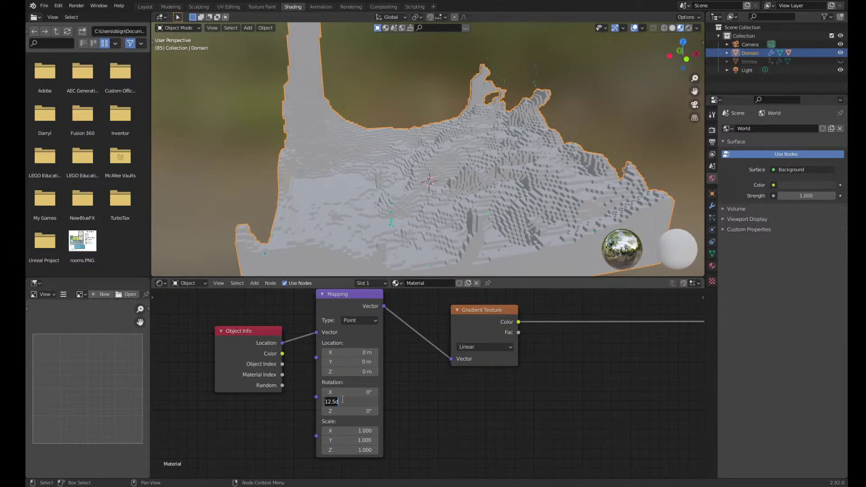
text(90)
key(Return)
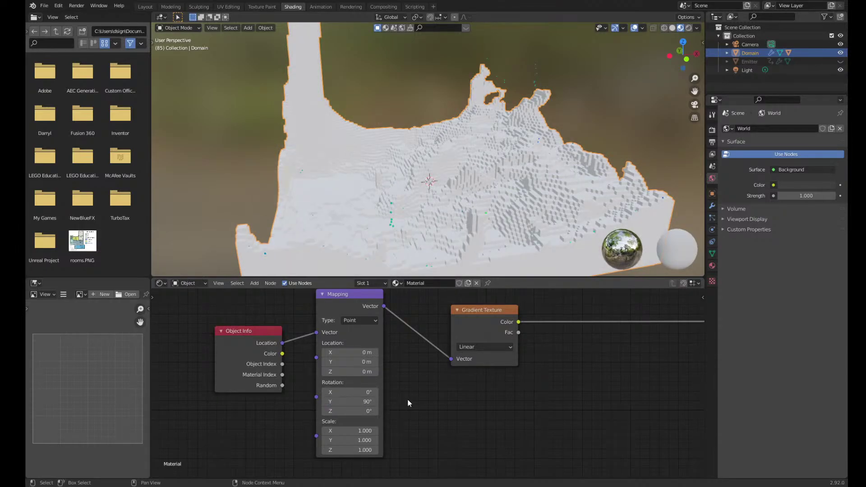
Try different Z scale values on the Mapping node and set the Z scale to 0.1
drag(348, 451, 360, 451)
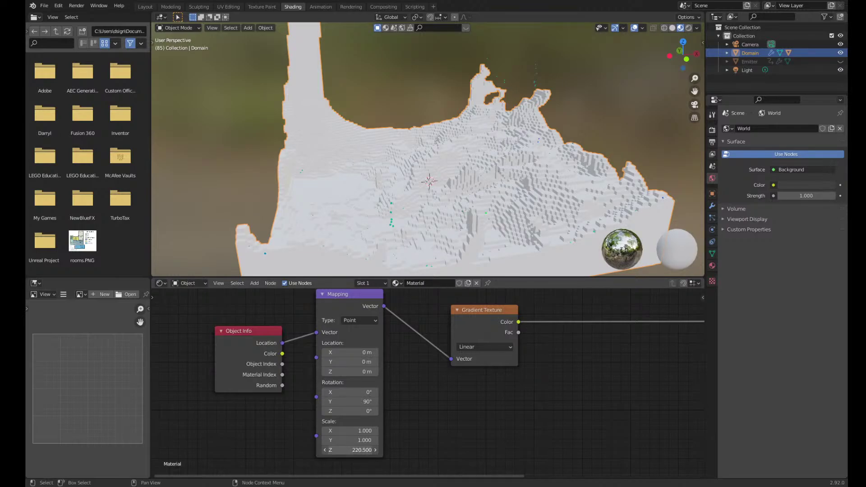
mouse_move(360, 450)
mouse_down()
mouse_move(334, 450)
mouse_move(363, 450)
mouse_up()
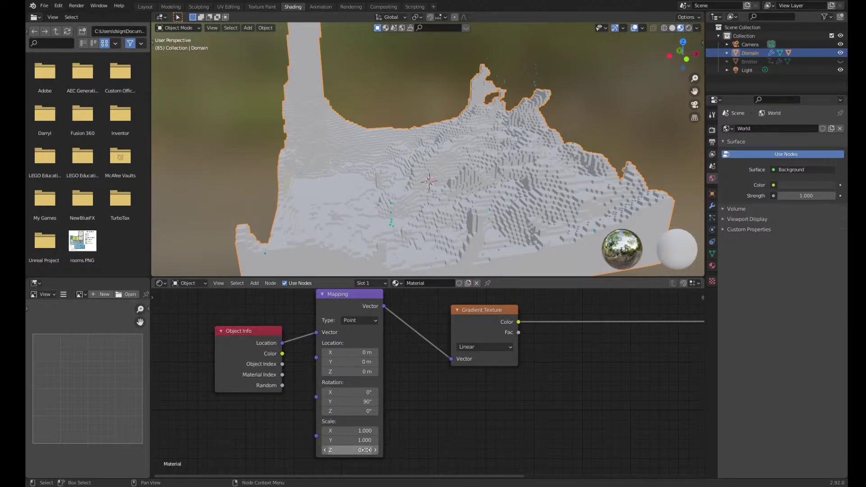
click(324, 450)
click(324, 450)
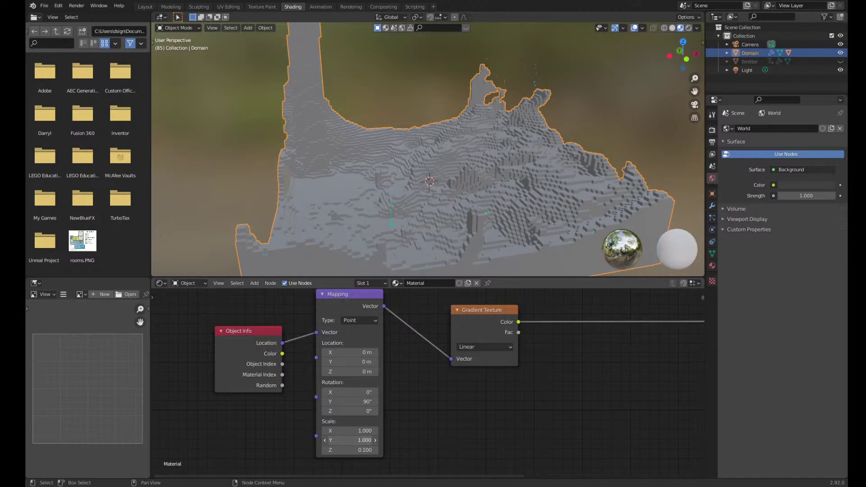
mouse_move(351, 441)
mouse_down()
mouse_move(331, 440)
mouse_move(351, 436)
mouse_up()
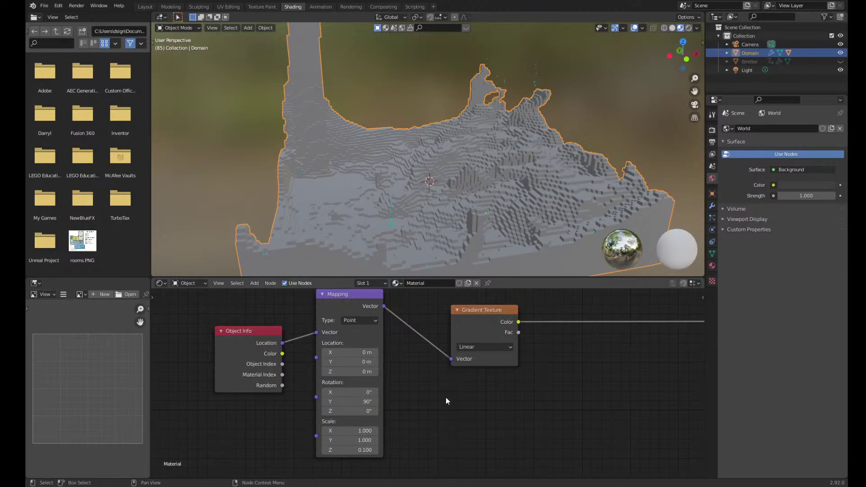
Save the project as Lego Fluid 2.blend and open the other block-fluid project for reference
click(43, 6)
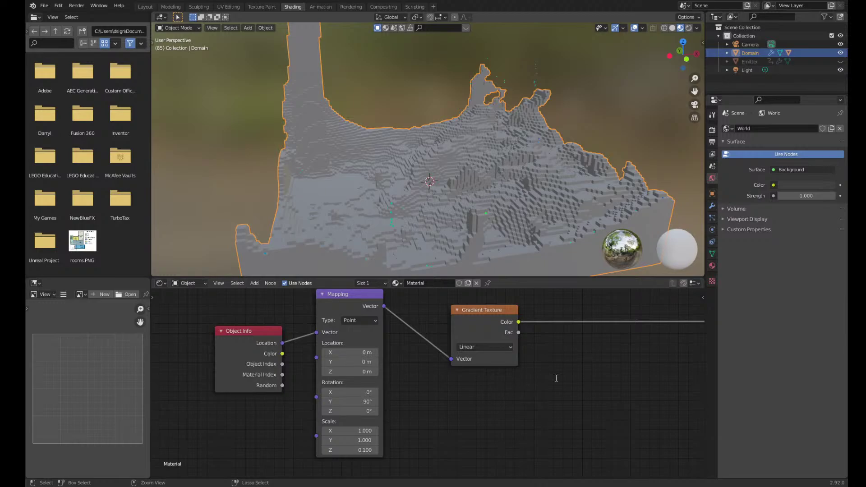
key(ctrl+s)
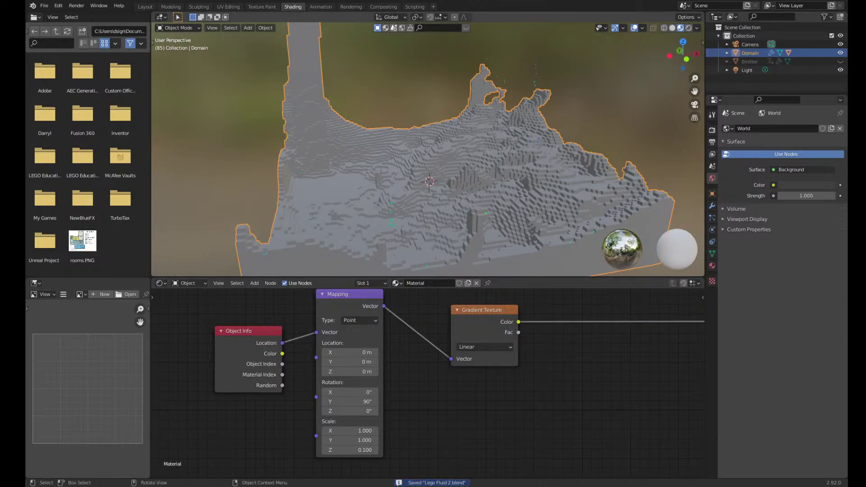
click(45, 6)
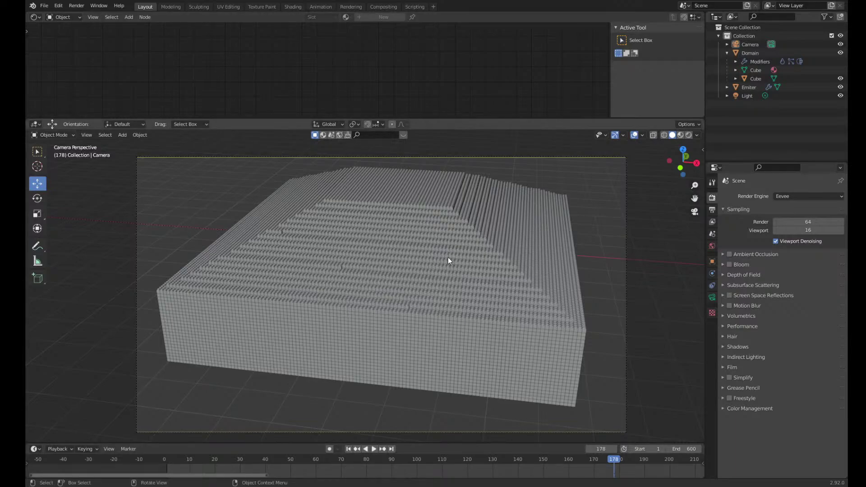
Play the reference project's fluid animation from the start of the timeline
scroll(446, 259, down, 3)
scroll(437, 258, up, 2)
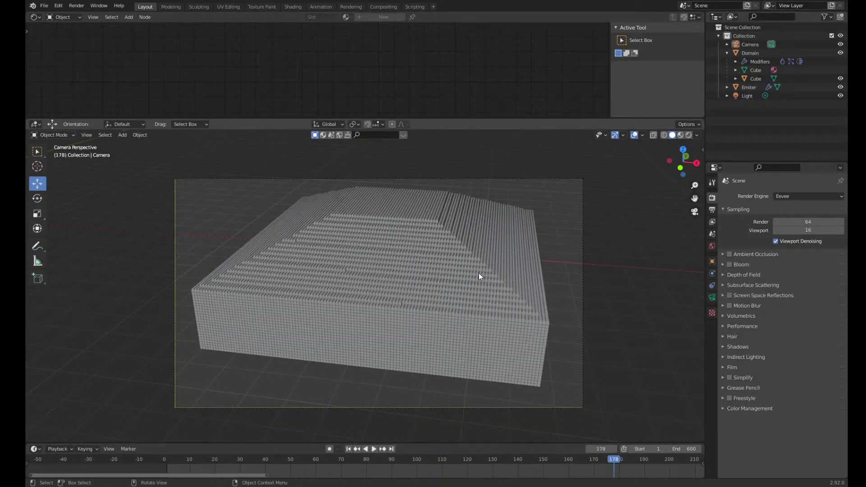
mouse_move(479, 276)
middle_down()
mouse_move(408, 270)
mouse_move(473, 278)
middle_up()
key(space)
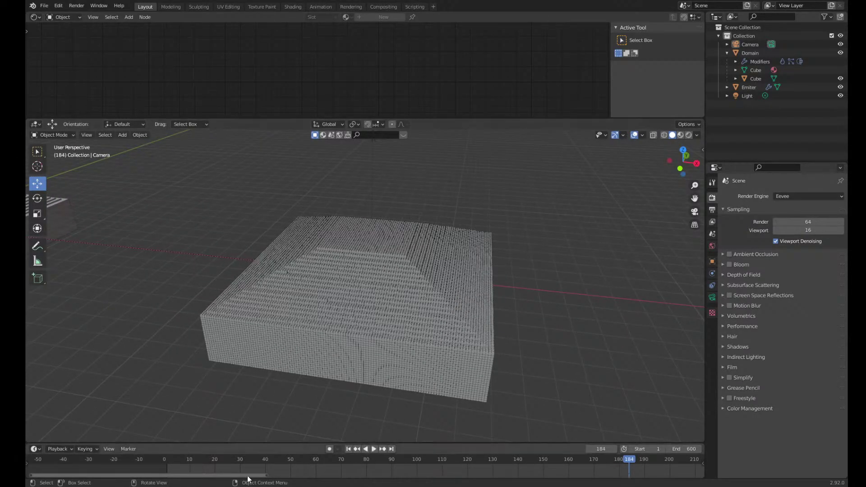
click(168, 466)
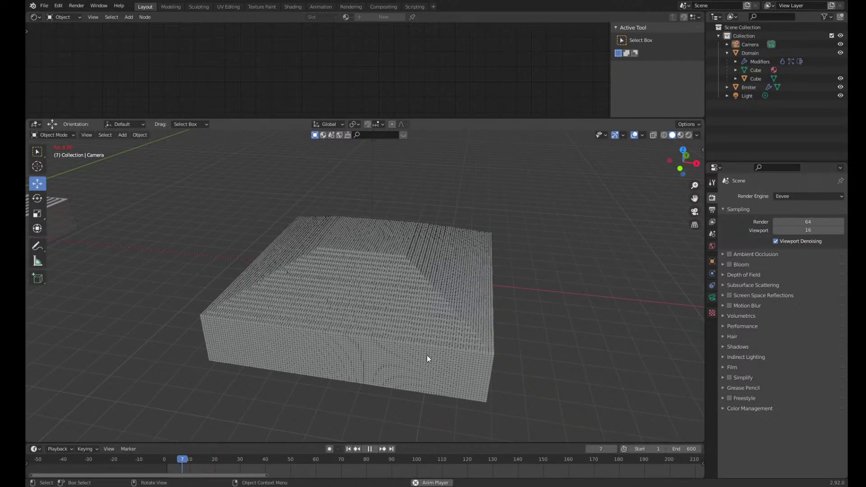
key(space)
Switch the viewport to rendered shading and play the animation to inspect the block fluid's colour gradient from the side
click(688, 135)
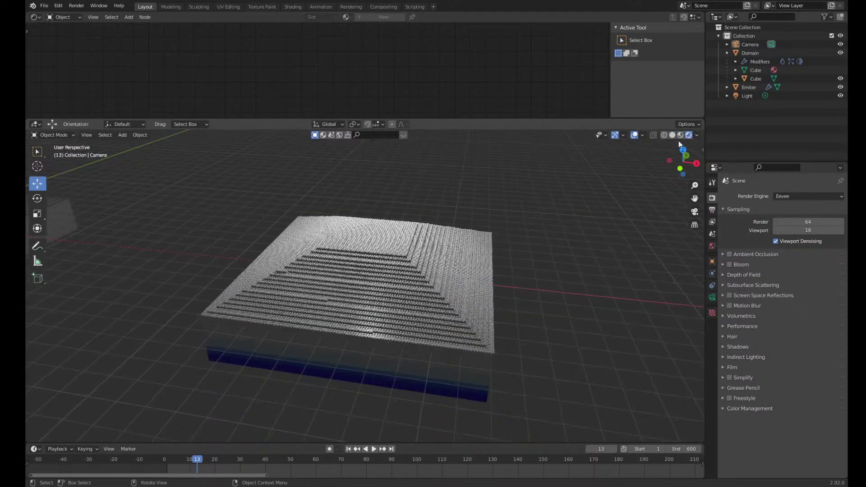
middle_drag(377, 302, 395, 292)
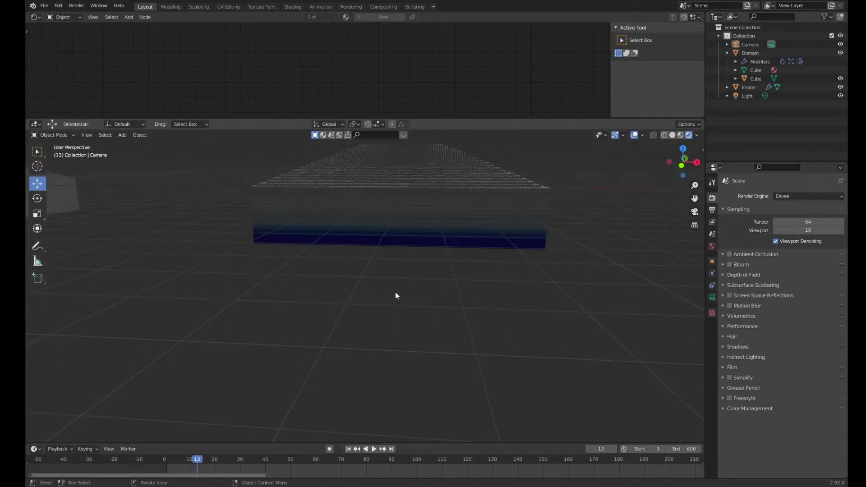
key(space)
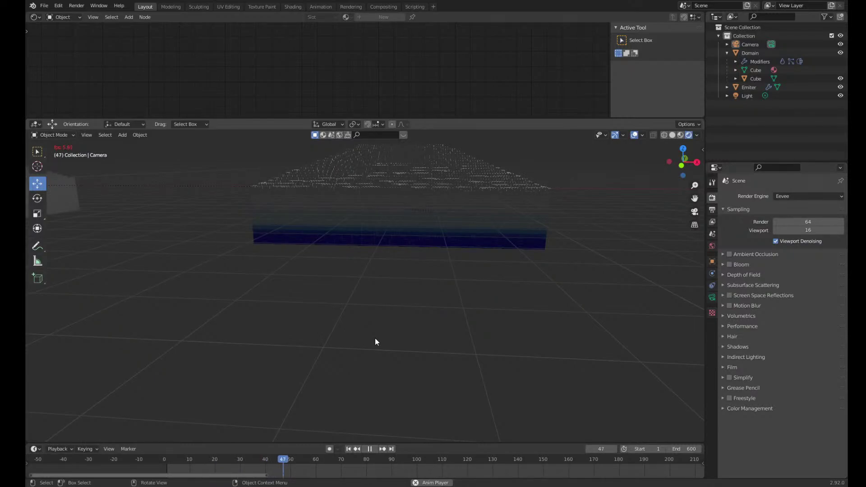
key(space)
Select the Domain and review its fluid physics settings and Remesh modifier
click(414, 207)
middle_drag(415, 208, 438, 227)
drag(694, 198, 697, 201)
drag(205, 202, 694, 198)
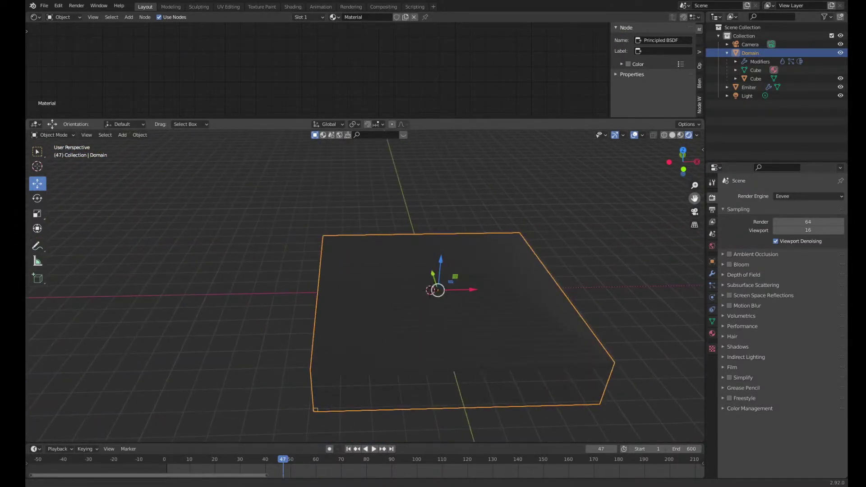
click(711, 297)
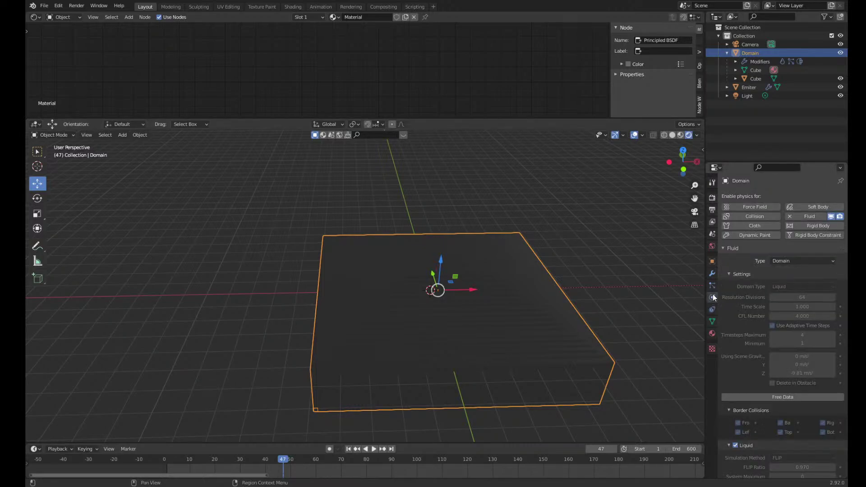
middle_drag(576, 338, 541, 334)
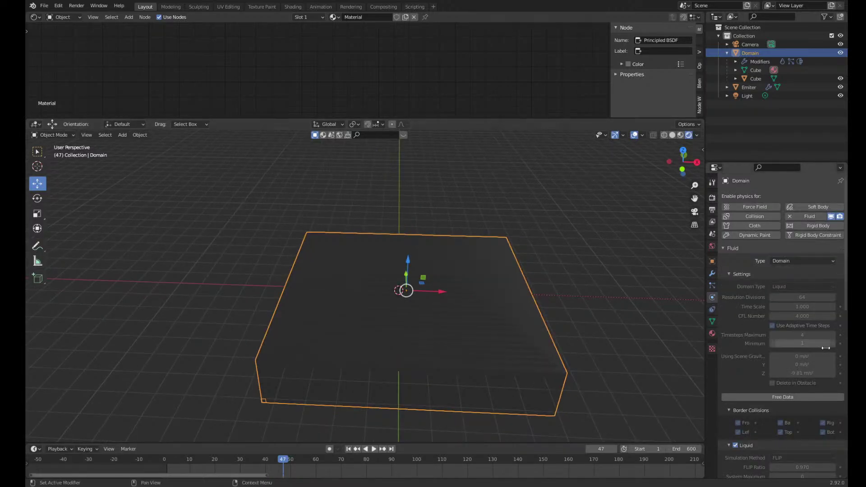
scroll(794, 347, down, 12)
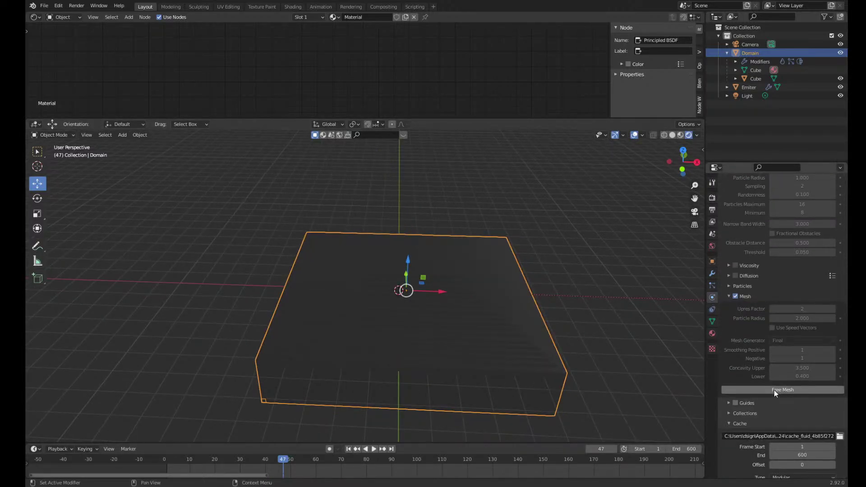
click(712, 273)
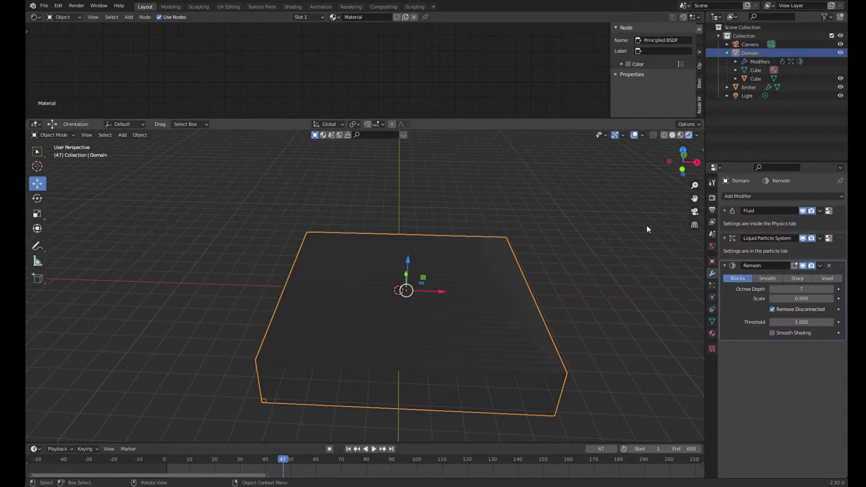
drag(695, 196, 118, 163)
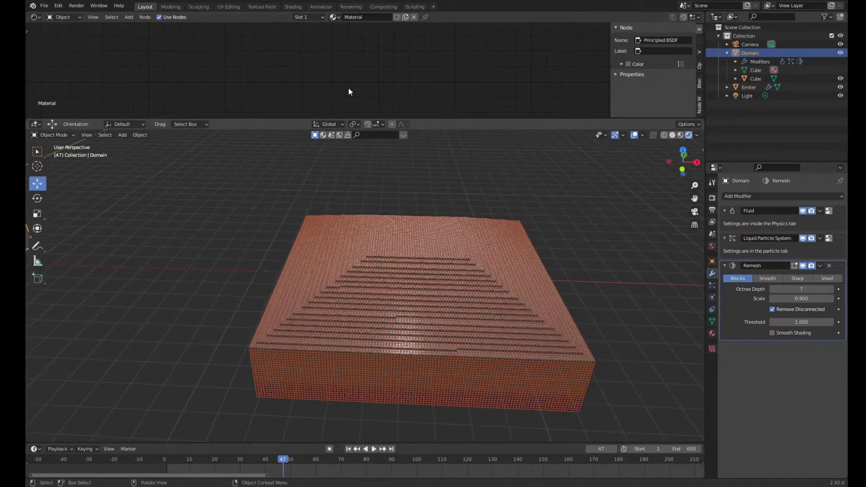
Examine the Domain's material nodes and preview in the Shading workspace
click(289, 6)
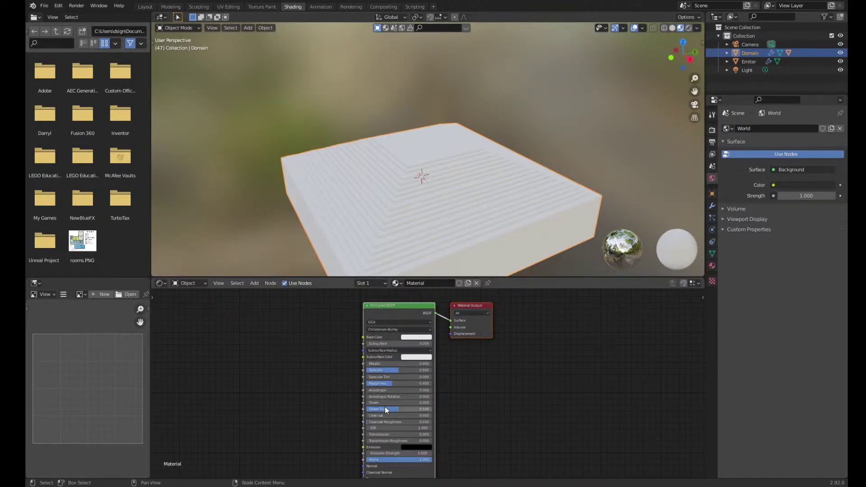
scroll(385, 407, down, 1)
scroll(291, 389, down, 2)
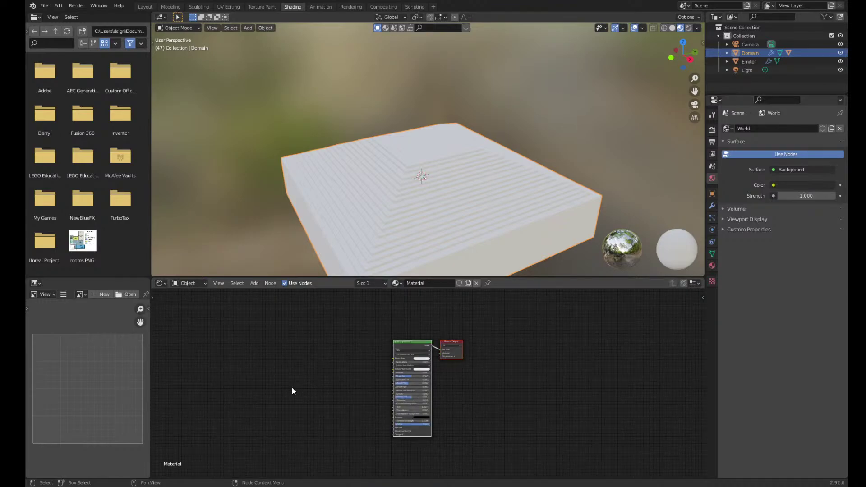
scroll(291, 389, down, 2)
scroll(291, 389, up, 2)
scroll(292, 391, up, 1)
middle_drag(392, 216, 403, 259)
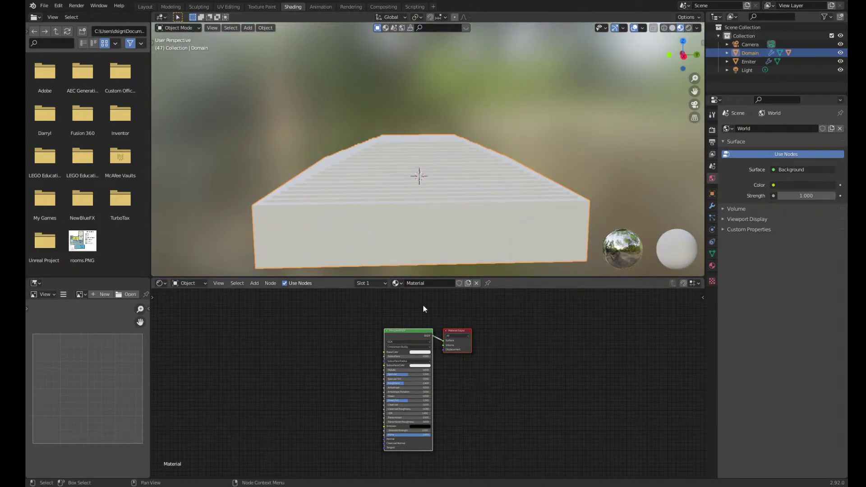
Return to the Layout workspace, examine the blue base of the fluid up close, and reselect the Domain
click(145, 6)
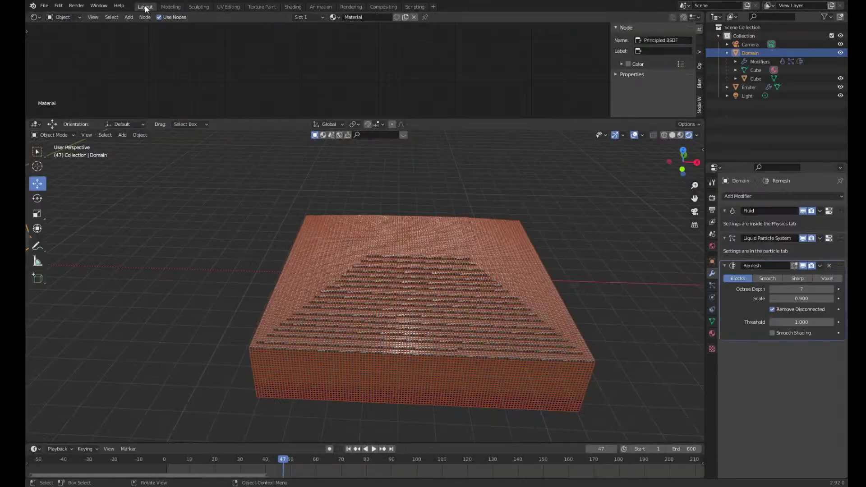
click(613, 294)
middle_drag(604, 323, 600, 307)
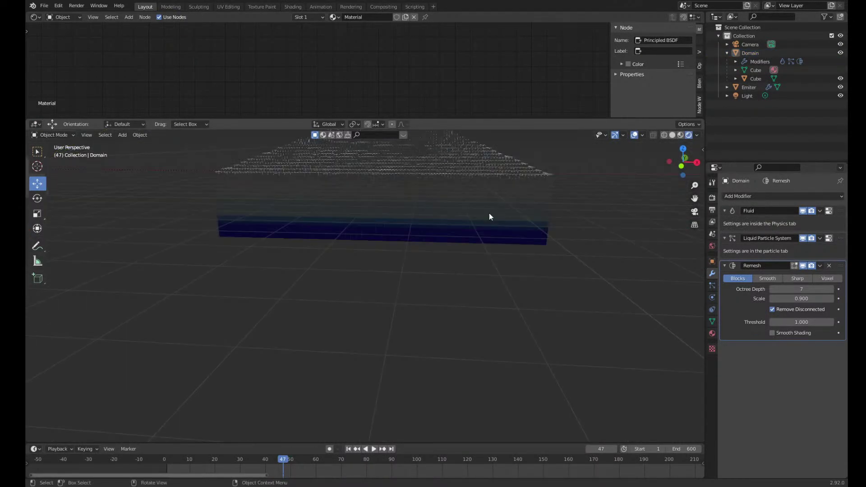
scroll(490, 215, up, 3)
click(481, 189)
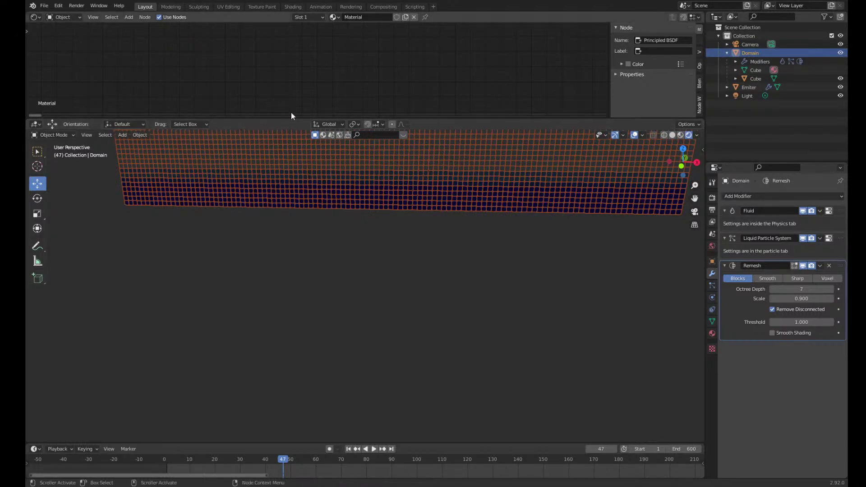
Show the Domain's material properties and enlarge the node editor to view its material nodes
click(712, 334)
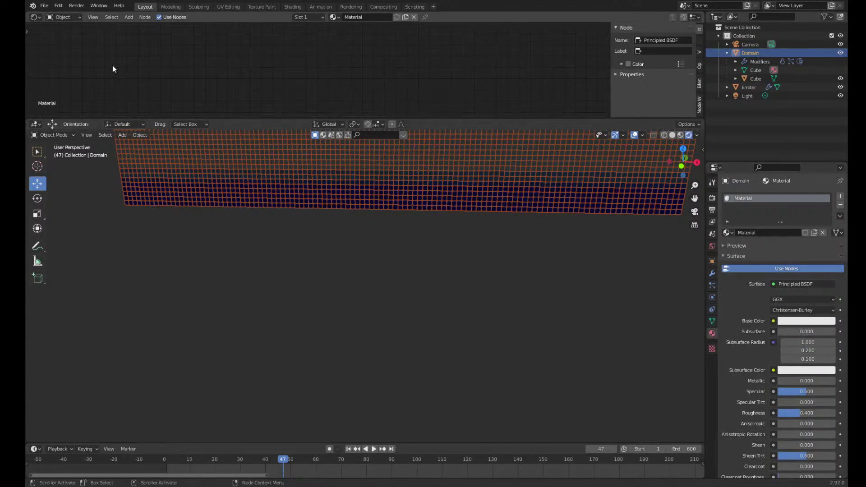
drag(250, 117, 256, 310)
scroll(311, 169, down, 5)
middle_drag(373, 180, 226, 139)
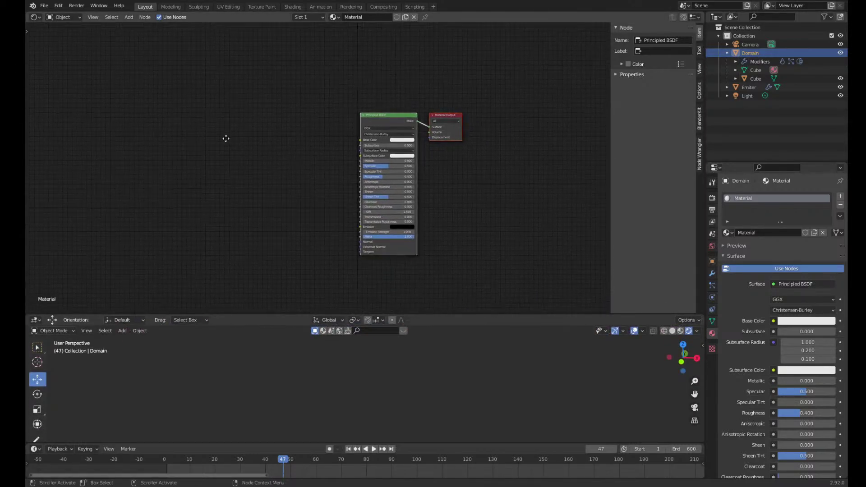
Select the Cube object under the Domain and examine the Object Info, Mapping, Gradient Texture and ColorRamp nodes of its material
click(752, 79)
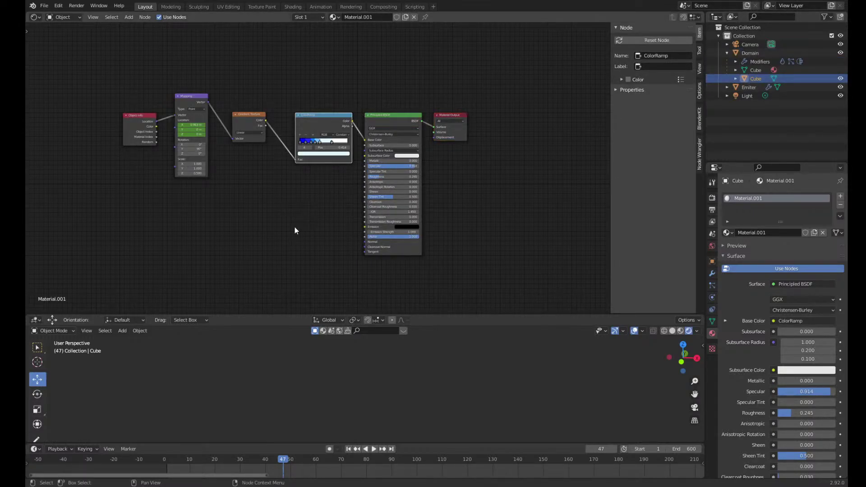
scroll(294, 226, up, 4)
scroll(326, 195, up, 1)
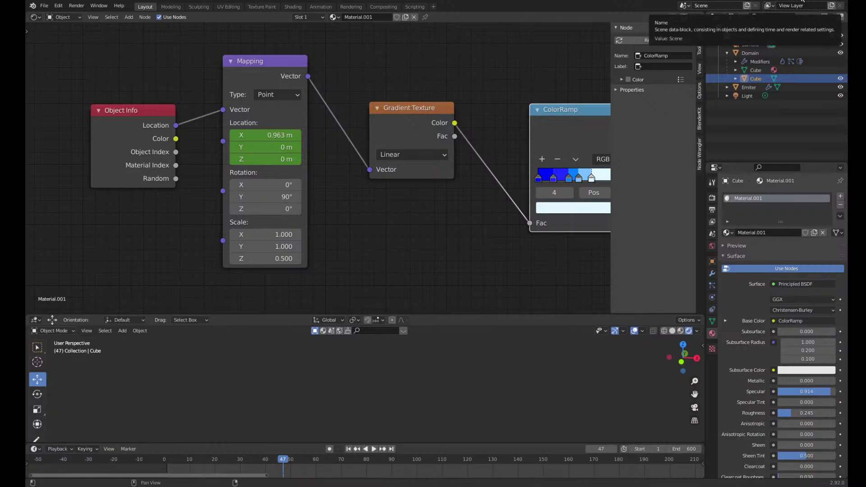
Reopen the recent project Lego Fluid 2.blend without saving the changes to Lego Water.blend
click(49, 4)
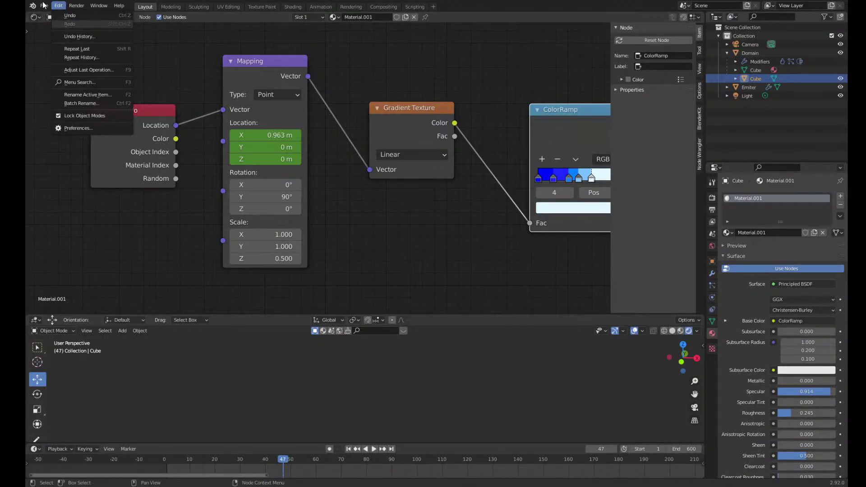
click(45, 7)
click(45, 7)
mouse_move(68, 33)
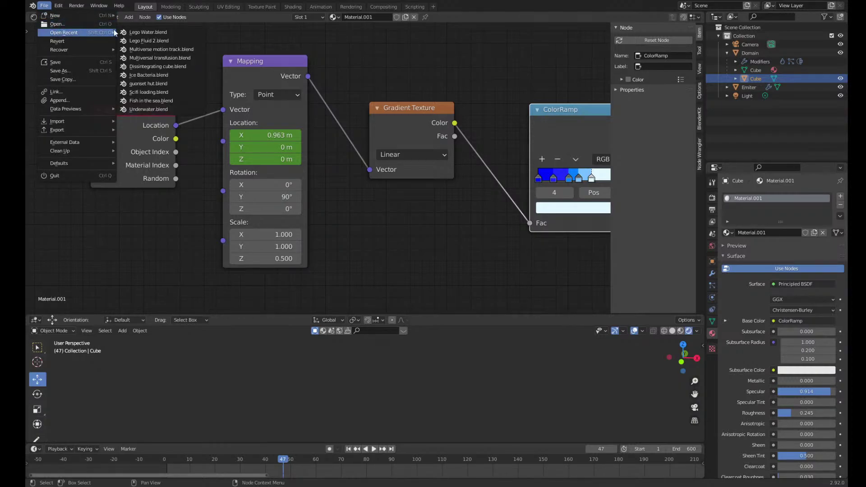
click(176, 33)
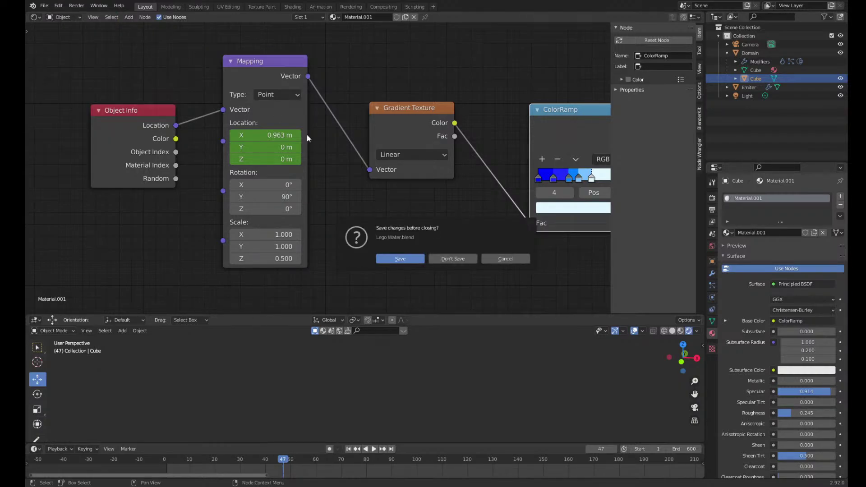
click(449, 258)
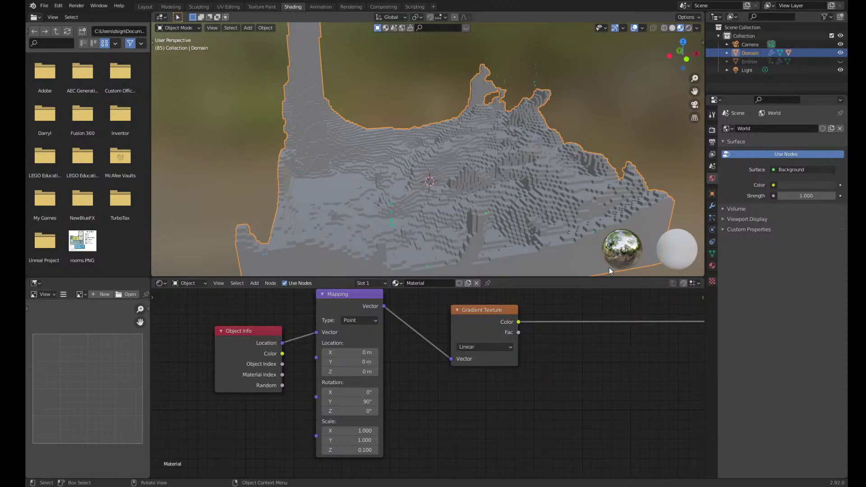
Delete the Gradient Texture, Mapping and Object Info nodes from the Domain's material
click(486, 327)
key(Delete)
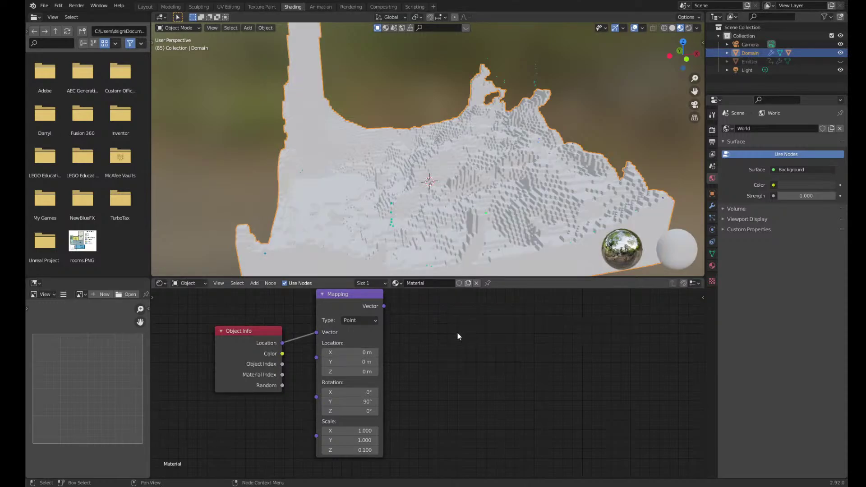
click(350, 301)
key(Delete)
click(222, 352)
key(Delete)
scroll(474, 350, down, 4)
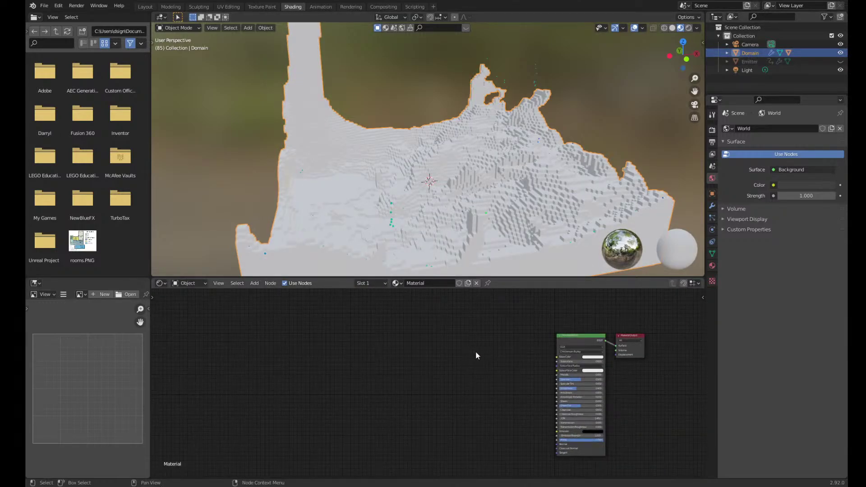
Select the Cube object nested under the Domain and create a new material for it
click(726, 52)
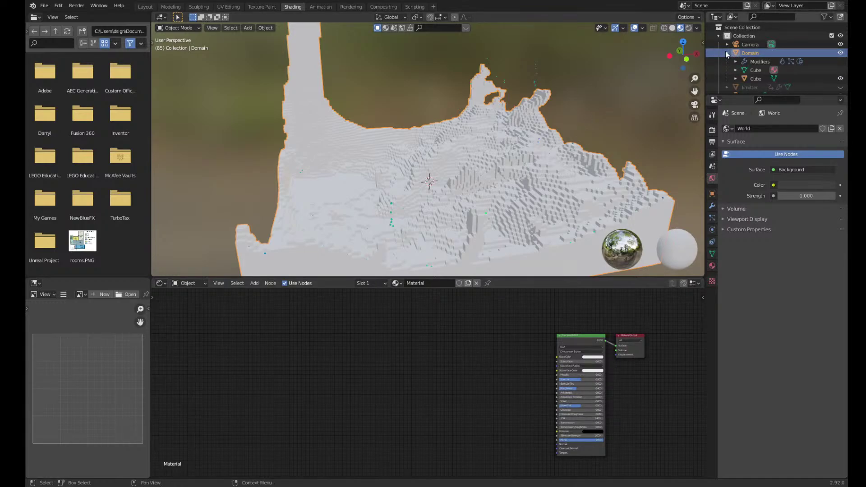
click(752, 78)
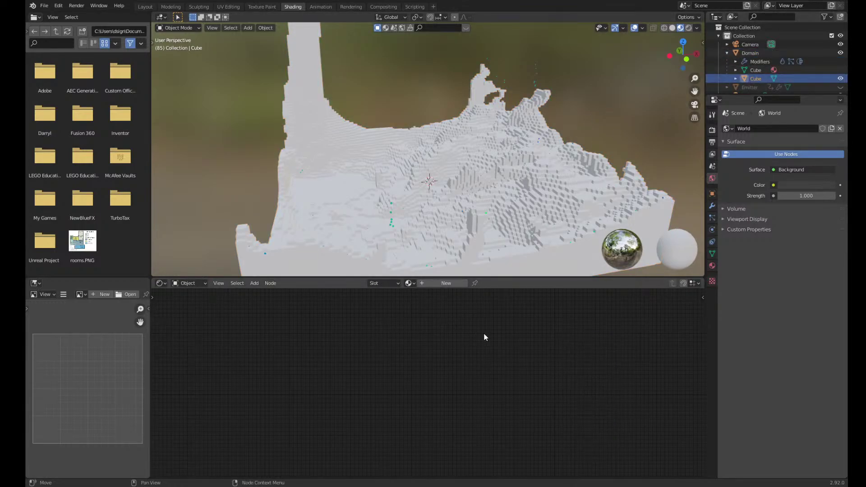
click(712, 266)
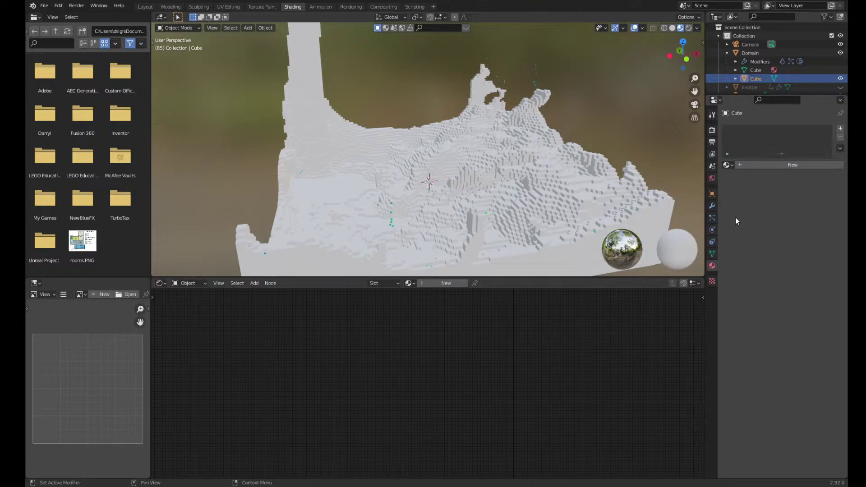
click(745, 164)
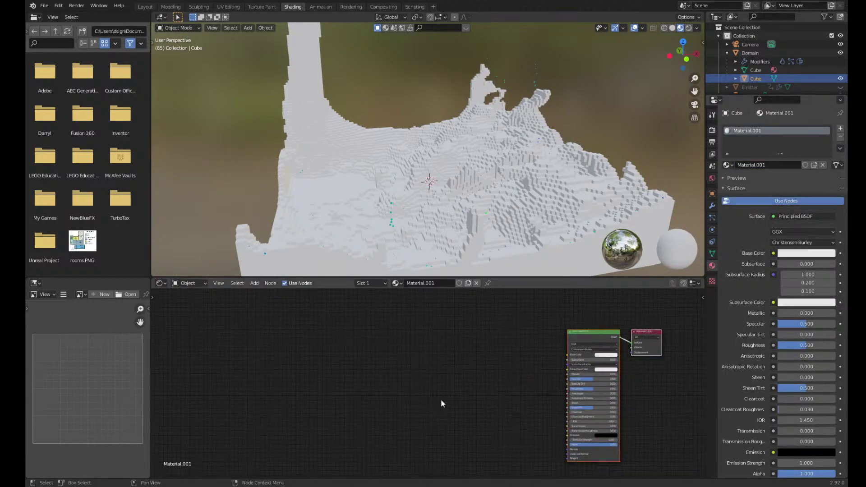
Add an Object Info node to the Cube's material, well before the Principled BSDF node
key(shift+a)
click(372, 384)
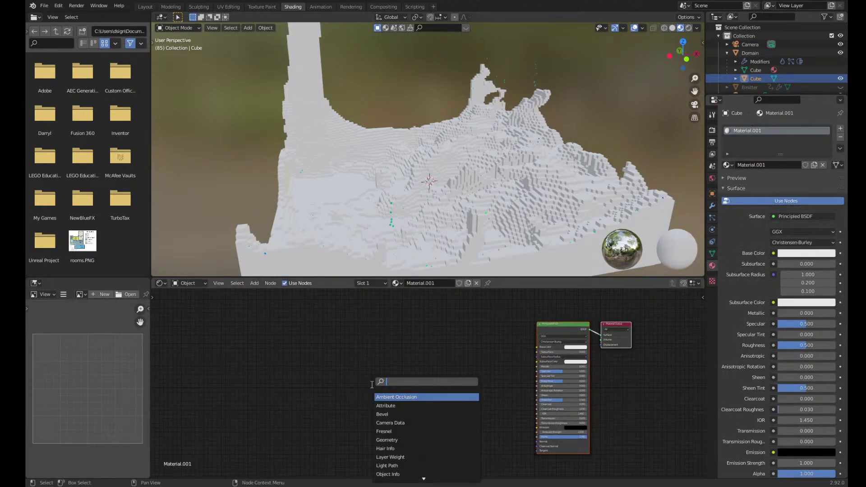
text(object)
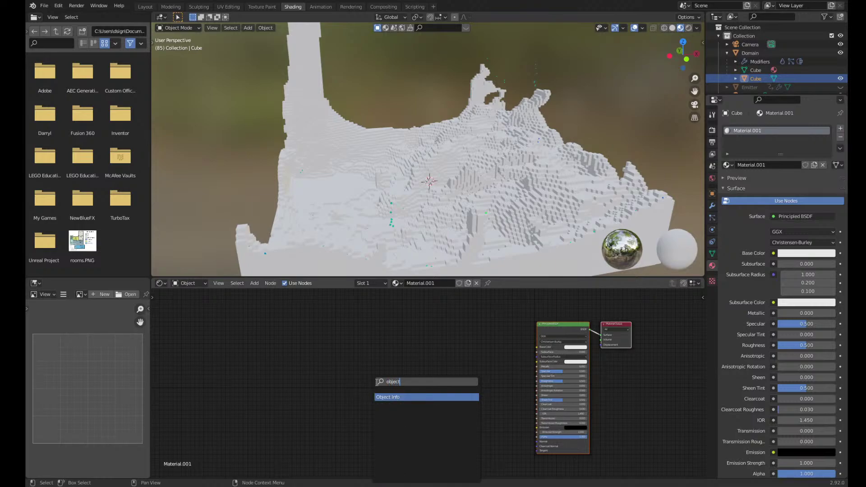
click(394, 397)
click(346, 351)
Add a Mapping node beside the Object Info node
key(shift+a)
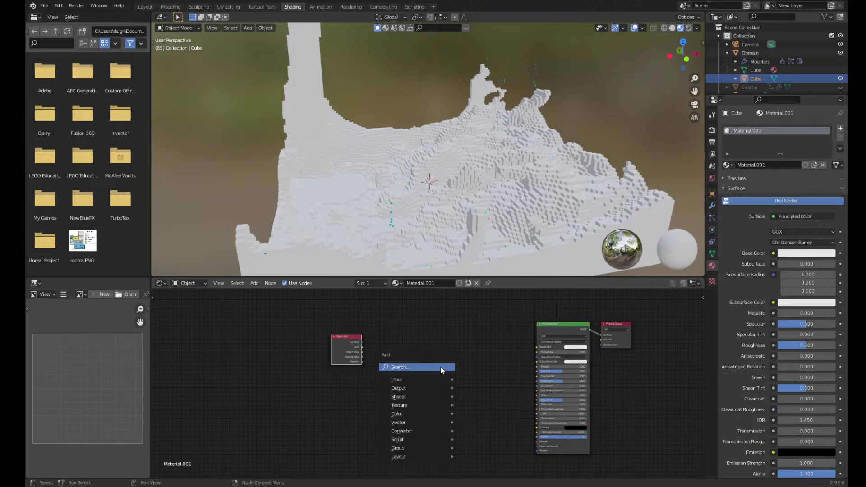
click(442, 366)
text(mappi)
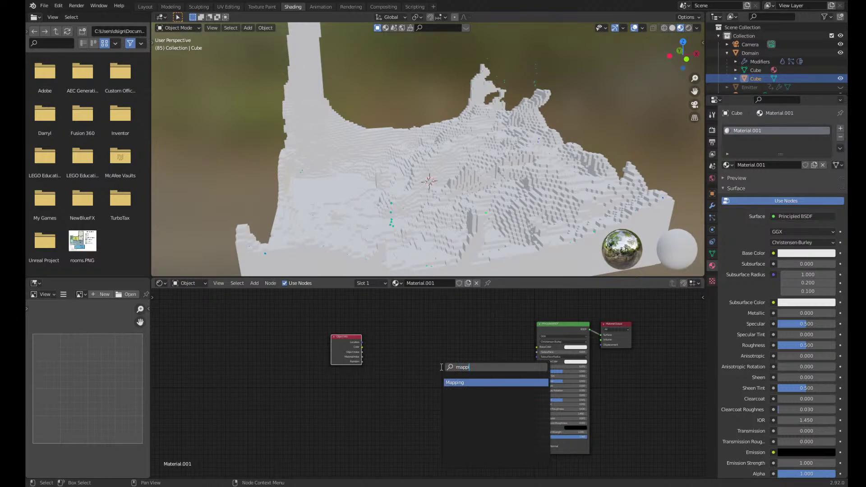
text(ng)
key(Return)
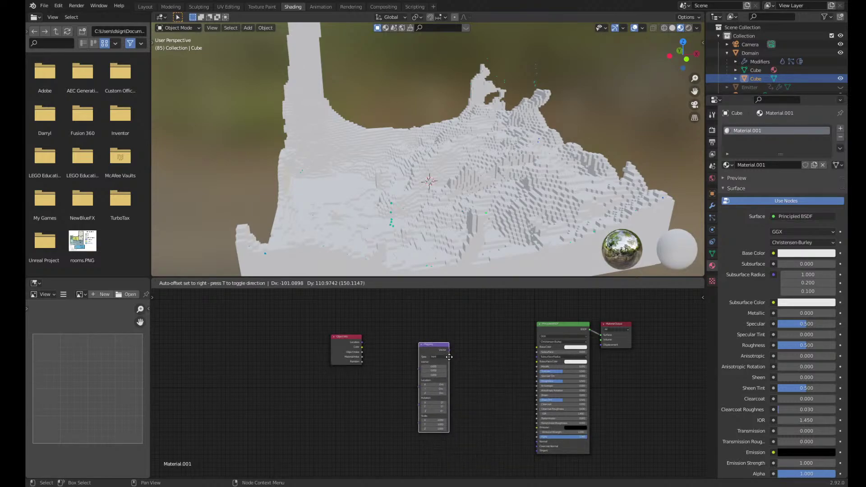
click(390, 327)
Add a Gradient Texture node between the Mapping and Principled BSDF nodes
scroll(421, 343, up, 3)
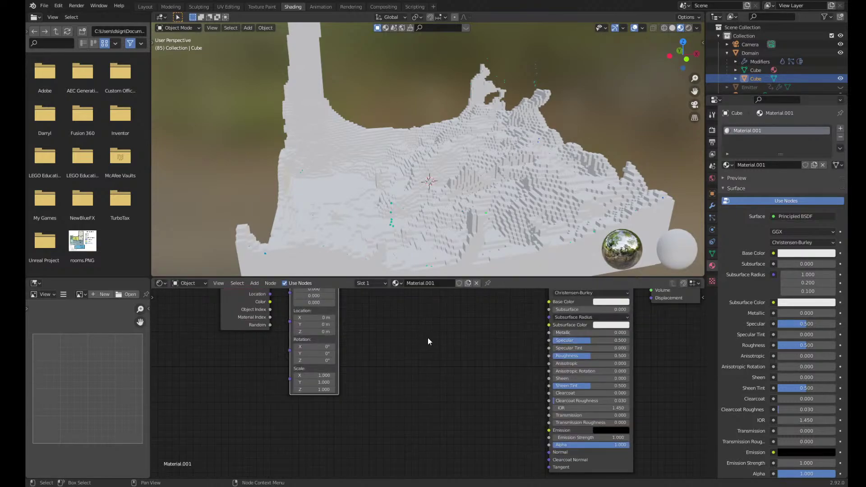
middle_drag(427, 342, 391, 391)
key(shift+a)
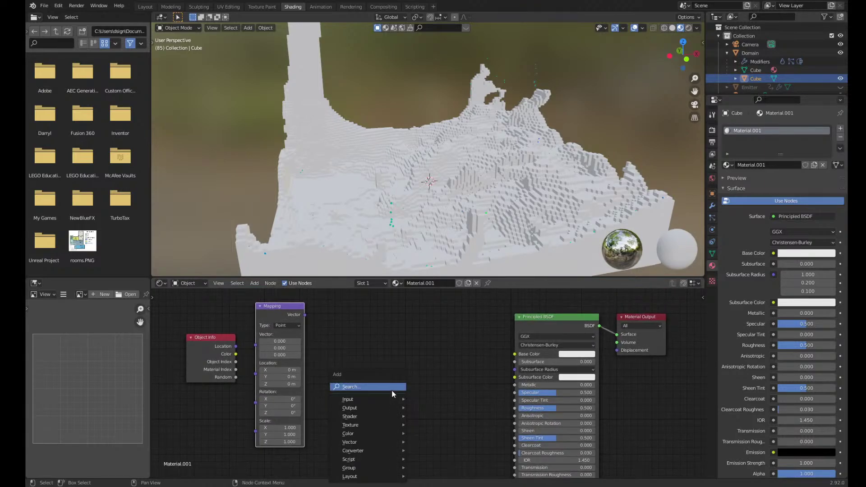
click(391, 391)
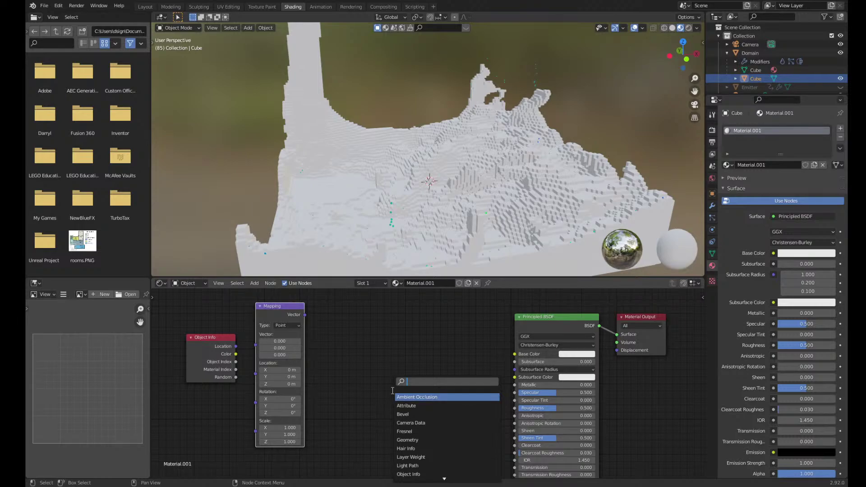
text(gradie)
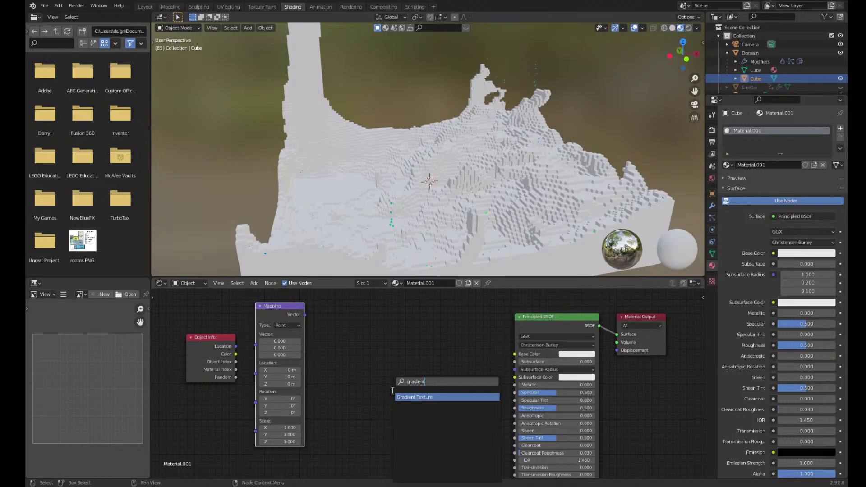
text(nt)
click(423, 398)
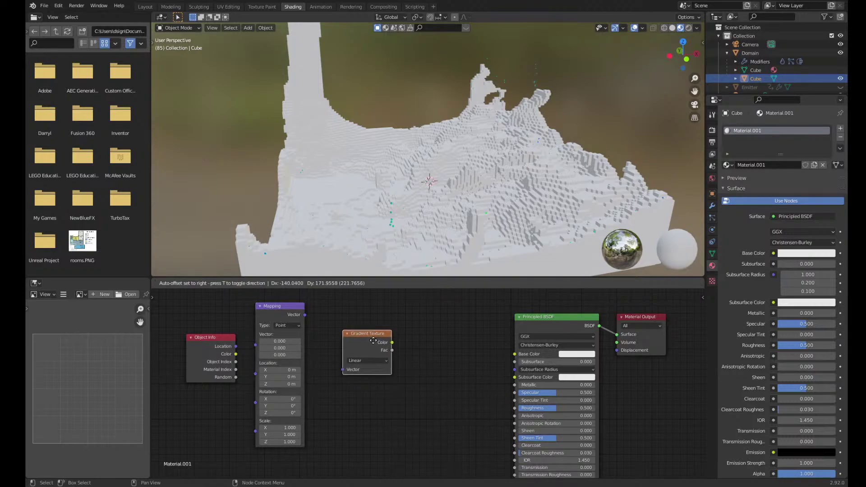
click(330, 328)
Link Object Info Location to the Mapping Vector, Mapping to the Gradient Texture Vector, and the gradient Color to Base Color
drag(305, 314, 342, 365)
drag(391, 337, 514, 354)
drag(236, 347, 255, 345)
scroll(308, 359, up, 1)
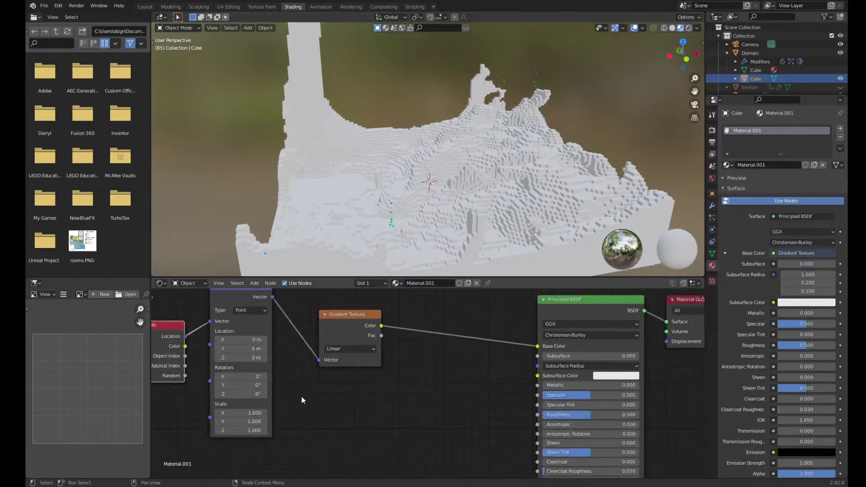
middle_drag(331, 390, 388, 381)
scroll(389, 381, up, 3)
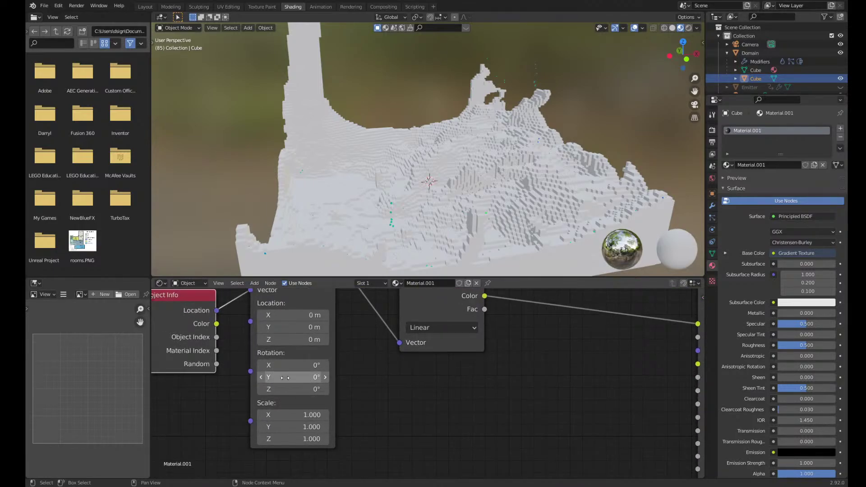
drag(305, 377, 325, 365)
key(Escape)
key(Escape)
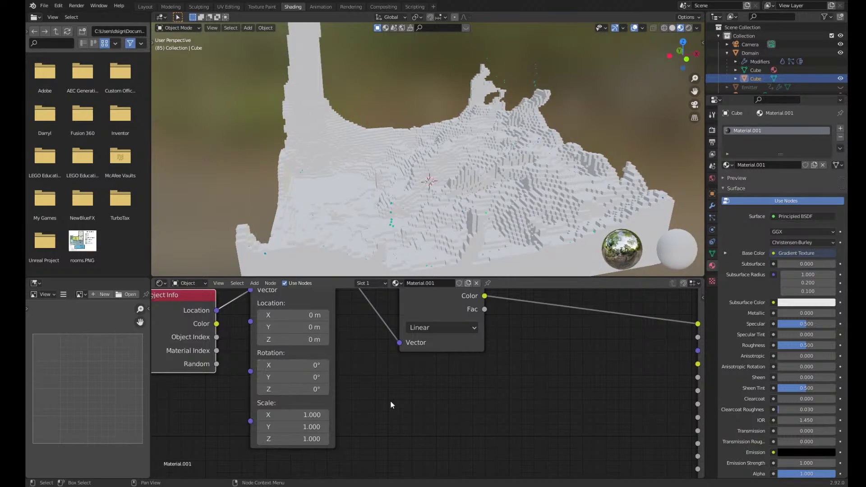
Switch to the Layout workspace and display the block fluid in Material Preview shading
middle_drag(470, 381, 315, 399)
scroll(519, 183, down, 5)
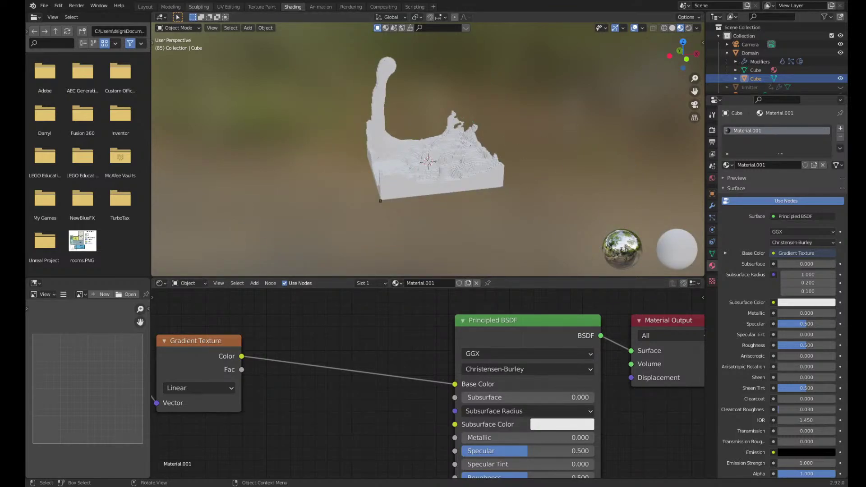
click(145, 7)
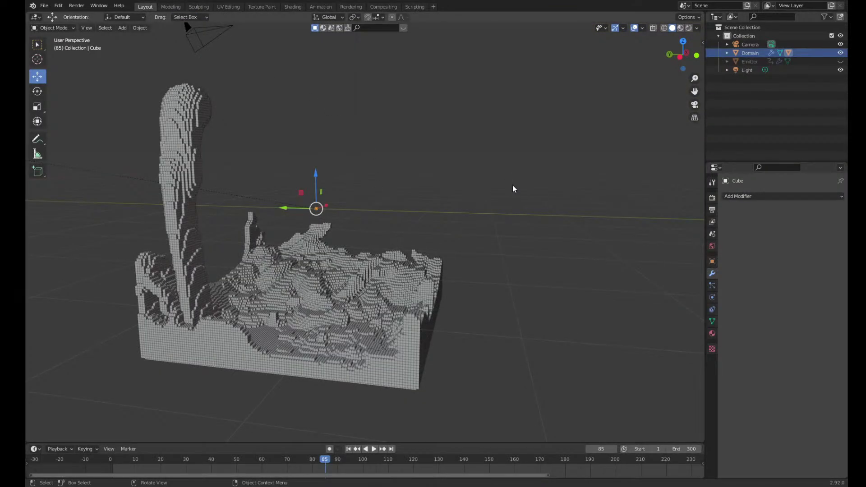
mouse_move(512, 188)
middle_down()
mouse_move(446, 216)
mouse_move(567, 115)
mouse_move(473, 232)
mouse_move(371, 228)
middle_up()
click(680, 28)
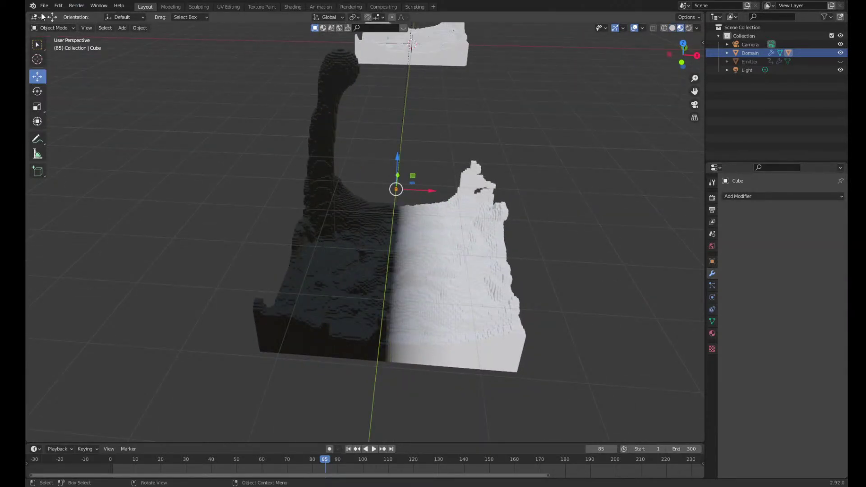
Split the 3D viewport horizontally into two areas and change the upper one to a Shader Editor
drag(27, 15, 239, 153)
key(Escape)
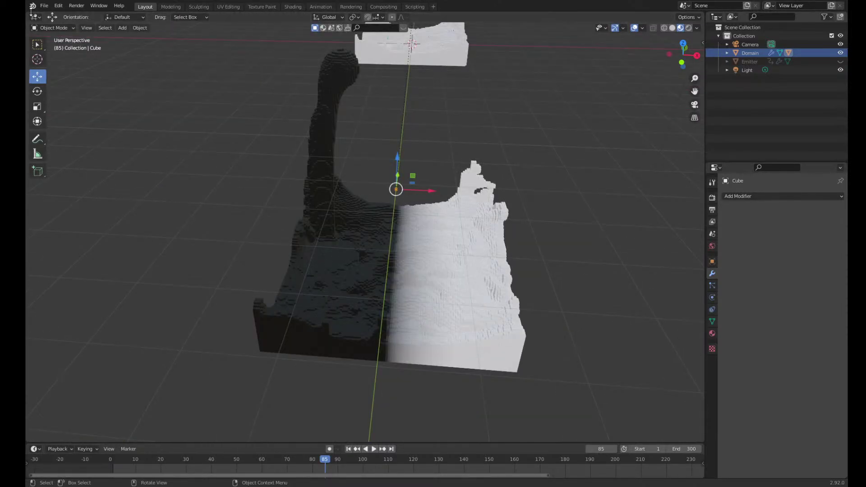
drag(28, 15, 34, 212)
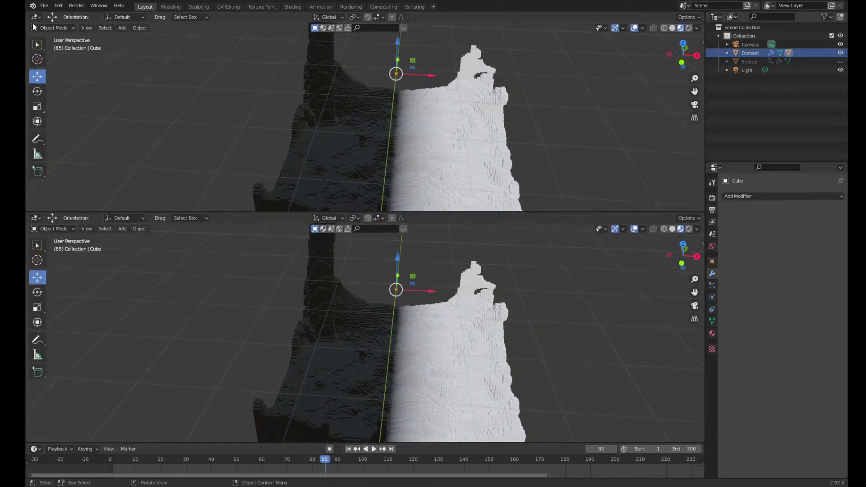
click(36, 17)
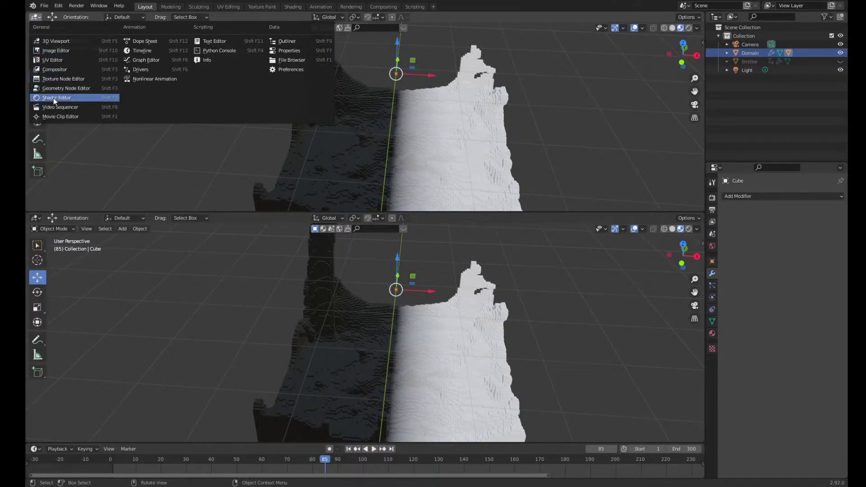
click(53, 98)
Set the Mapping node's Y rotation to 90° and check the vertical gradient on the fluid
middle_drag(381, 163, 527, 110)
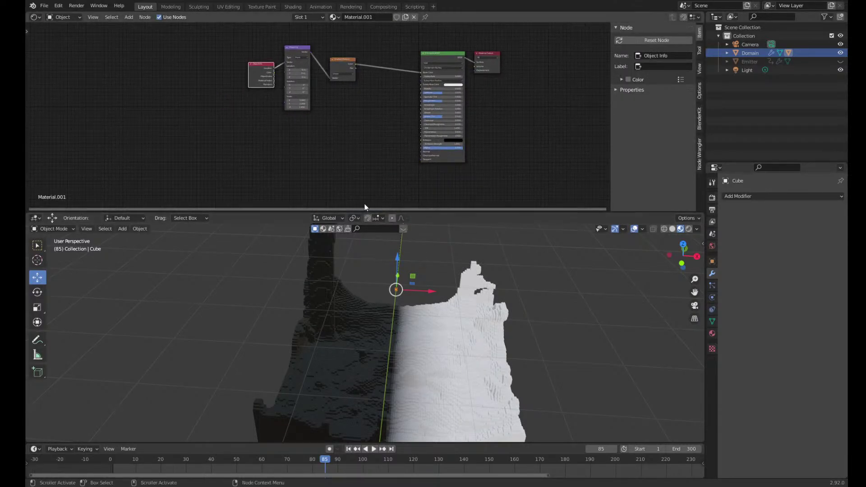
scroll(314, 99, up, 4)
scroll(341, 57, up, 2)
middle_drag(344, 57, 410, 148)
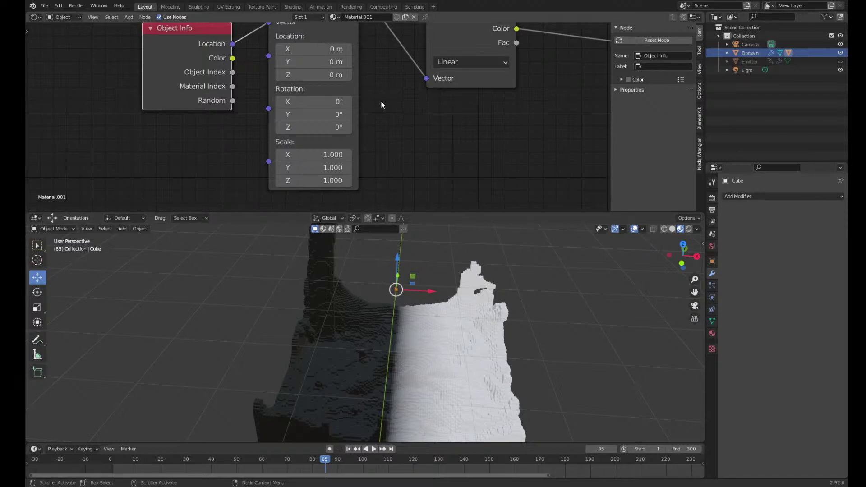
scroll(361, 110, up, 1)
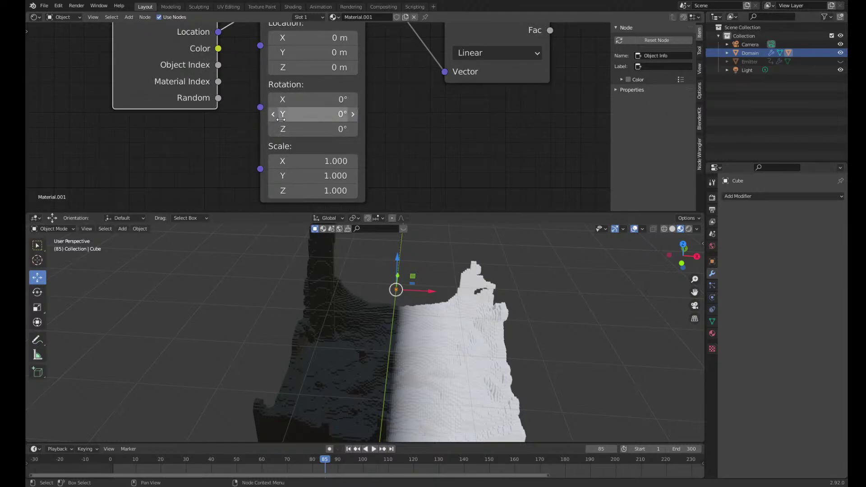
mouse_move(324, 114)
mouse_down()
mouse_move(454, 114)
mouse_move(428, 114)
mouse_up()
click(298, 113)
text(90)
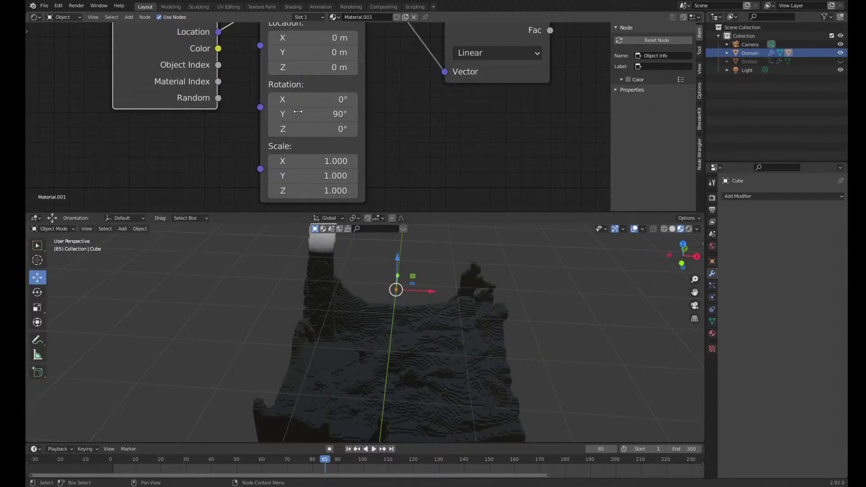
key(Return)
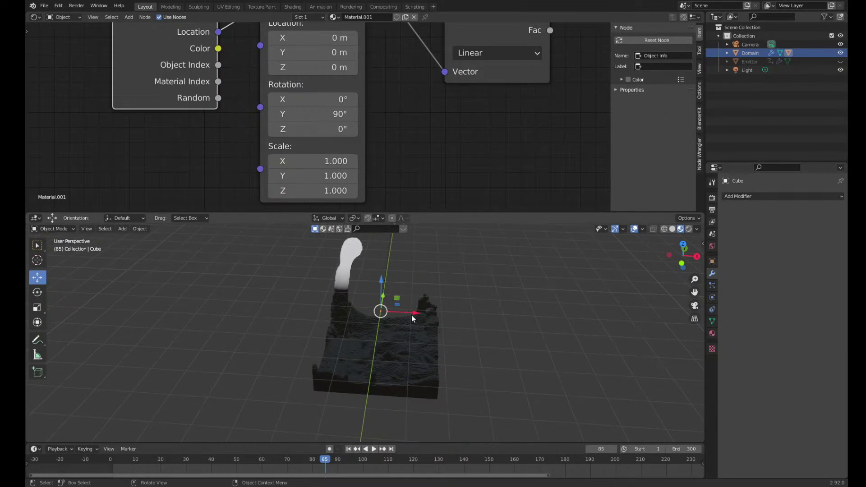
mouse_move(411, 314)
middle_down()
mouse_move(453, 370)
mouse_move(462, 338)
mouse_move(420, 323)
middle_up()
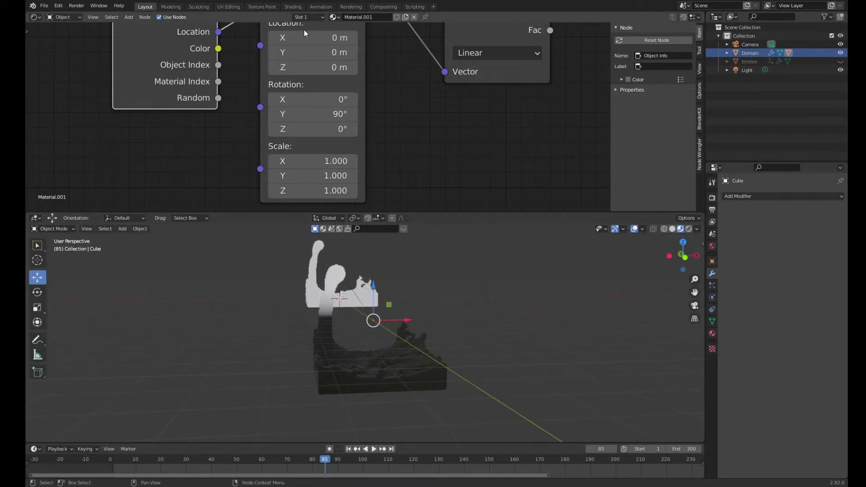
Set the Mapping node's X location to -0.6 m
drag(311, 52, 298, 67)
key(Escape)
key(Escape)
mouse_move(311, 38)
mouse_down()
mouse_move(329, 38)
mouse_move(306, 37)
mouse_up()
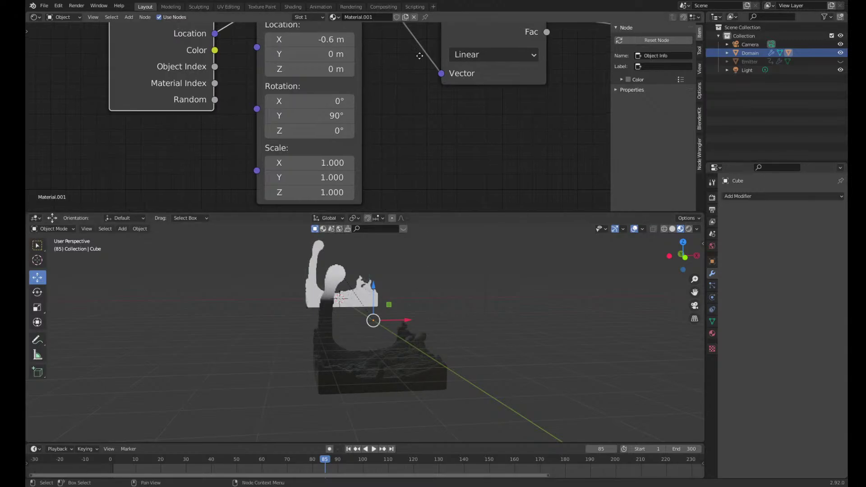
Add a ColorRamp node on the link between the Gradient Texture's Color output and the Principled BSDF's Base Color
middle_drag(604, 45, 300, 135)
key(shift+a)
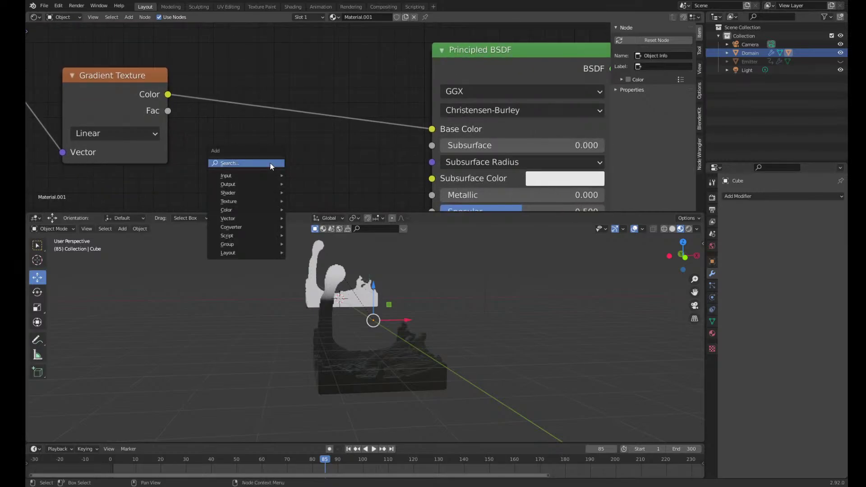
click(270, 164)
text(color)
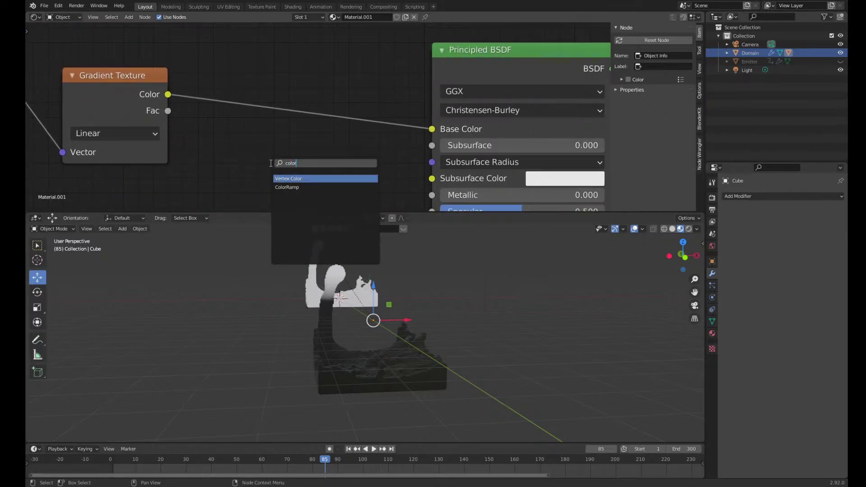
key(Down)
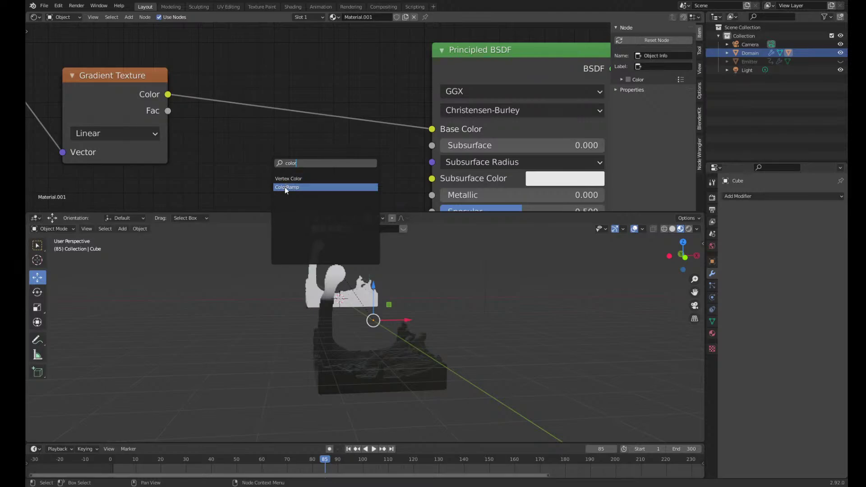
click(285, 187)
click(305, 92)
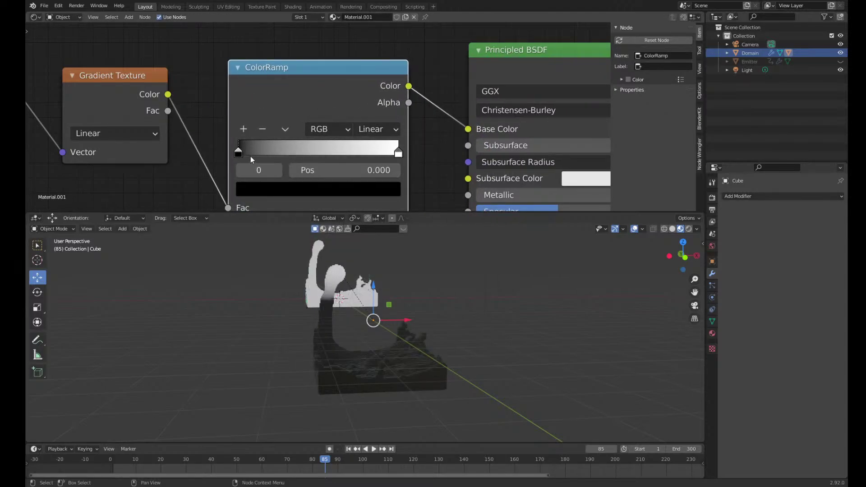
Colour the ColorRamp's first stop, at position 0, a very dark navy blue
mouse_move(245, 153)
mouse_down()
mouse_move(403, 154)
mouse_move(233, 145)
mouse_up()
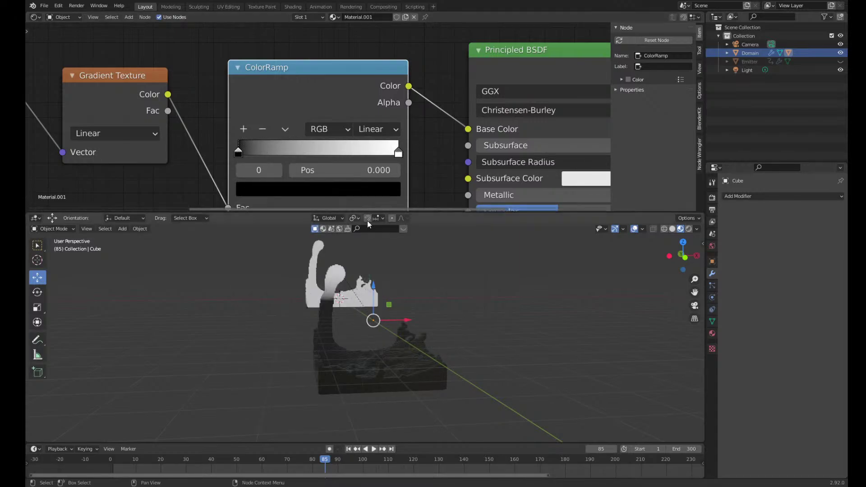
click(267, 190)
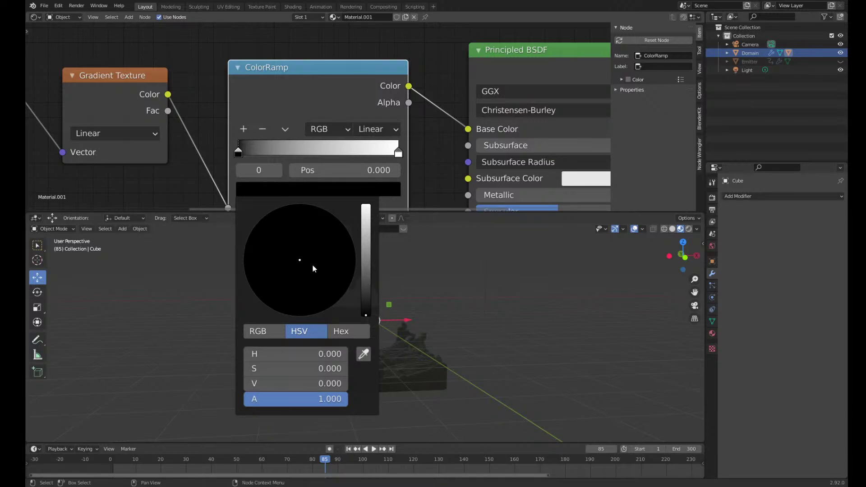
drag(367, 297, 357, 300)
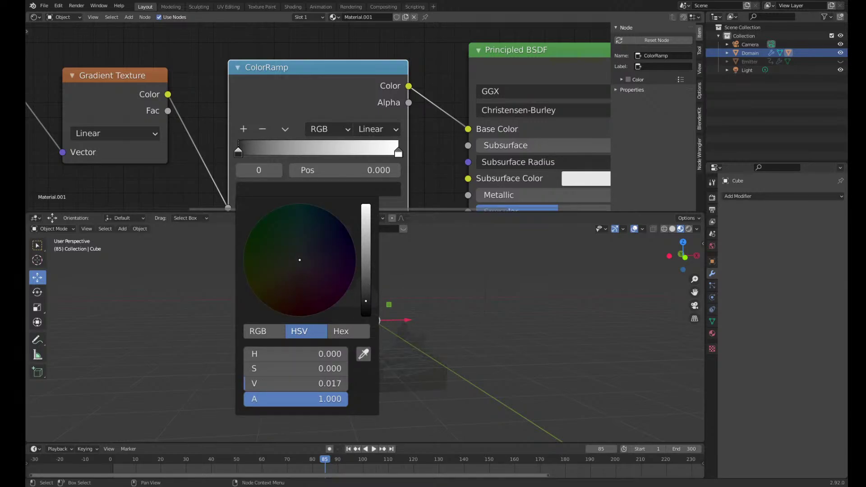
click(349, 234)
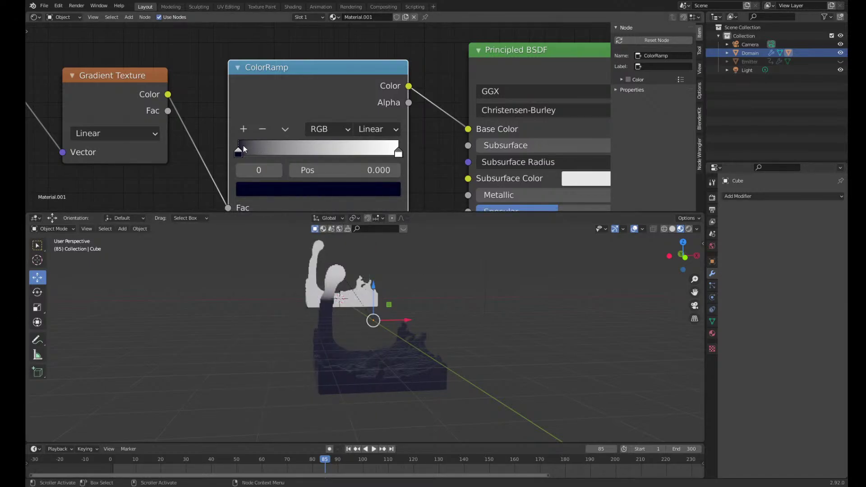
Add four stops to the ColorRamp and colour stop 1 deep blue with about H 0.632, S 0.991 and V 0.205
click(246, 131)
click(245, 131)
click(246, 131)
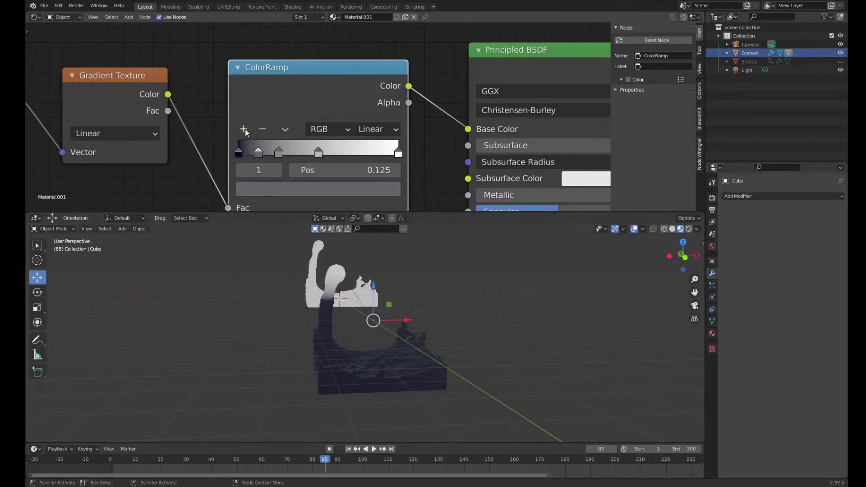
click(245, 130)
click(281, 190)
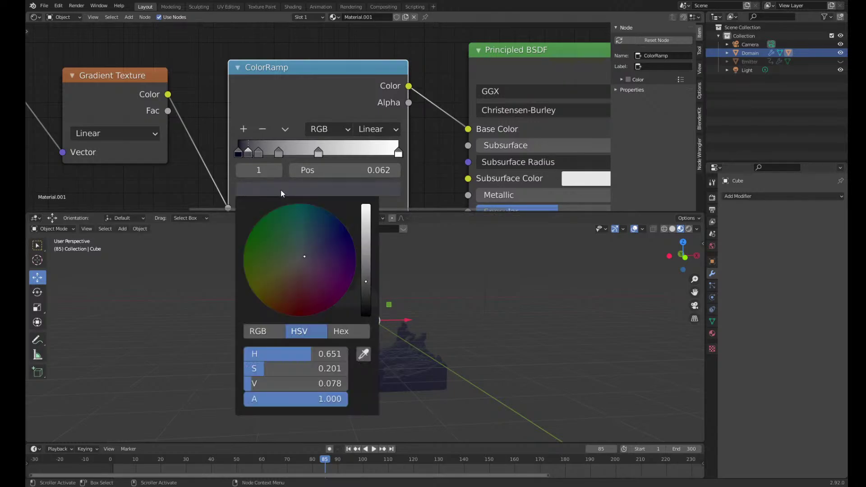
drag(313, 261, 331, 214)
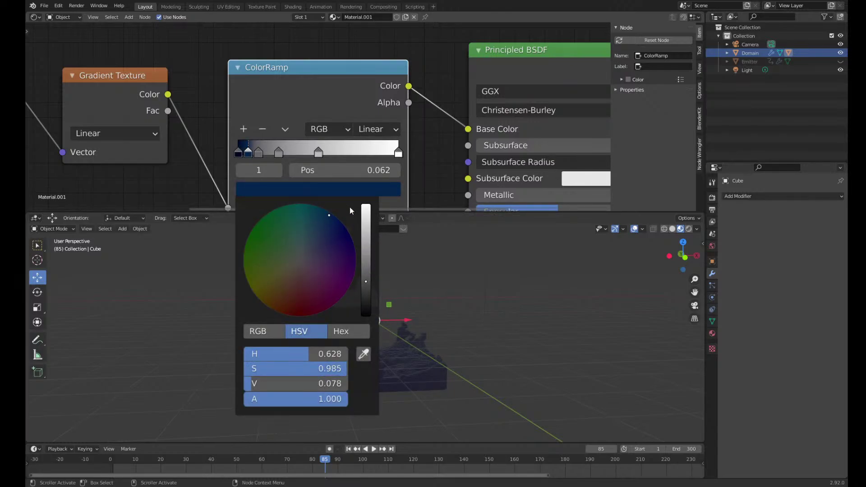
drag(367, 283, 366, 261)
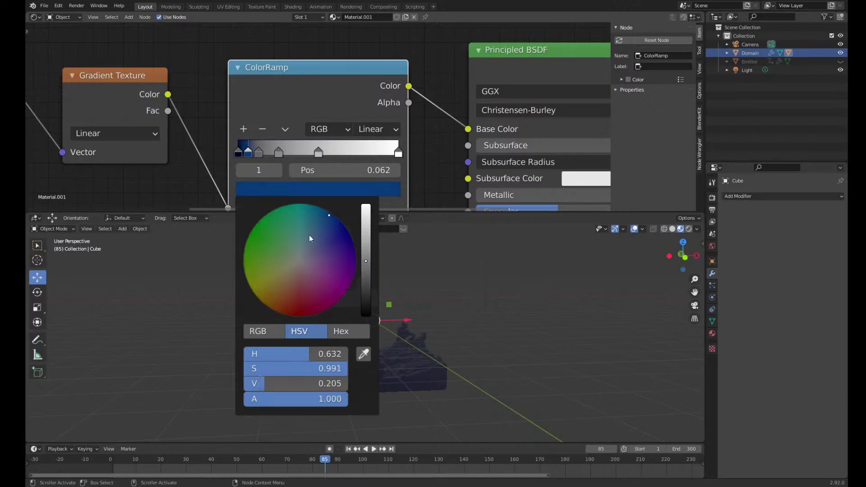
Colour ColorRamp stop 2 a medium blue with about H 0.571, S 0.779 and V 0.405
click(258, 151)
click(280, 191)
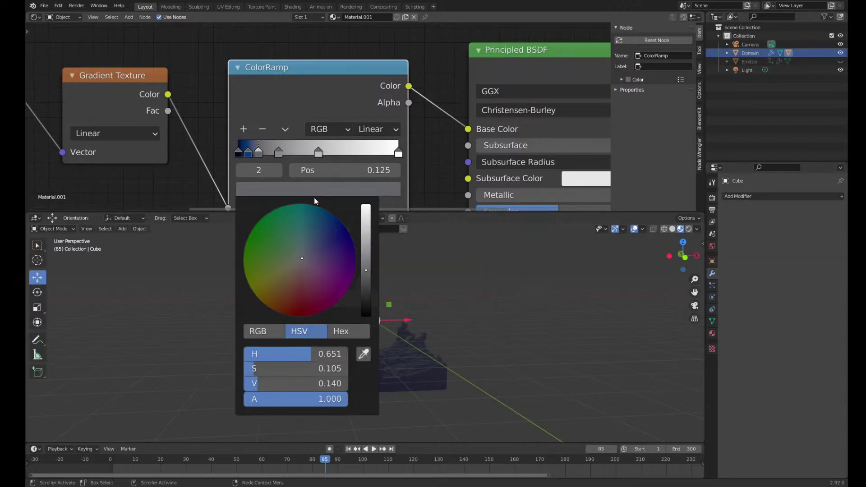
mouse_move(303, 249)
mouse_down()
mouse_move(315, 210)
mouse_move(309, 233)
mouse_up()
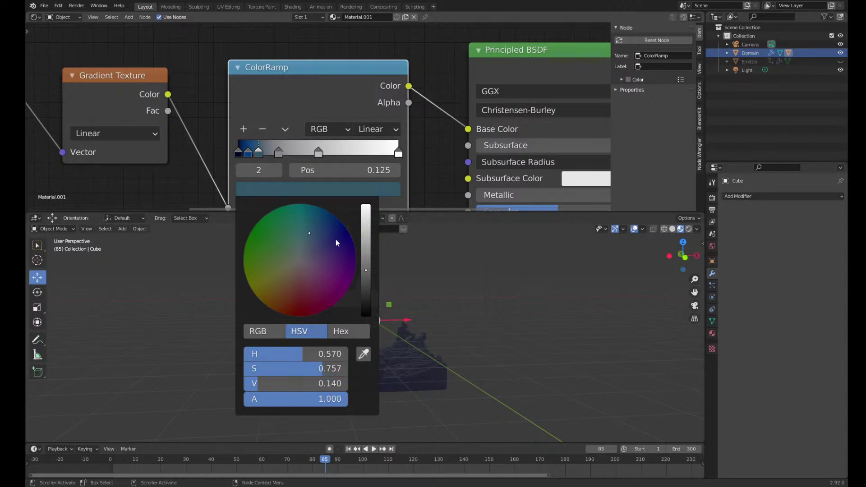
drag(365, 266, 365, 241)
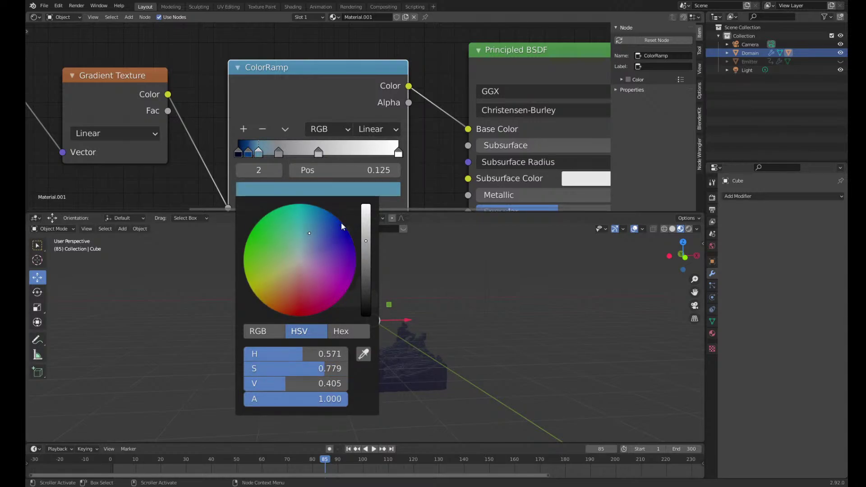
Move ColorRamp stop 3 to position 0.232 and colour it light turquoise with about H 0.538, S 0.717 and V 0.620
click(280, 153)
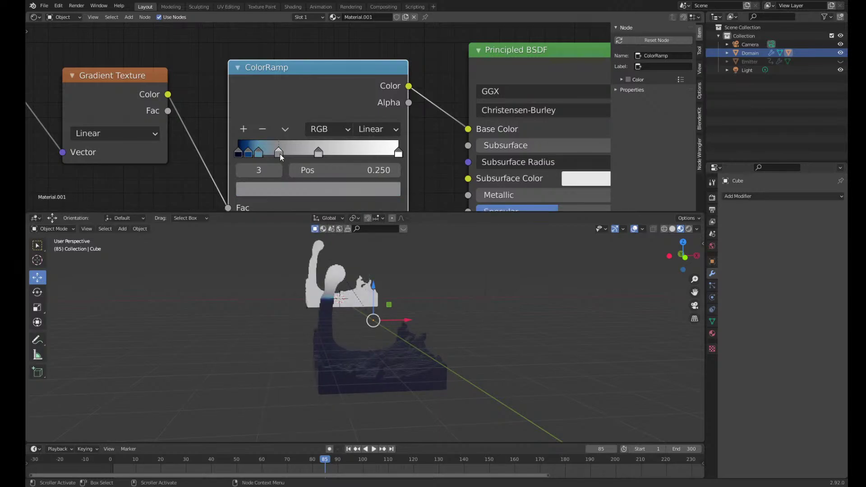
drag(283, 150, 276, 153)
click(281, 191)
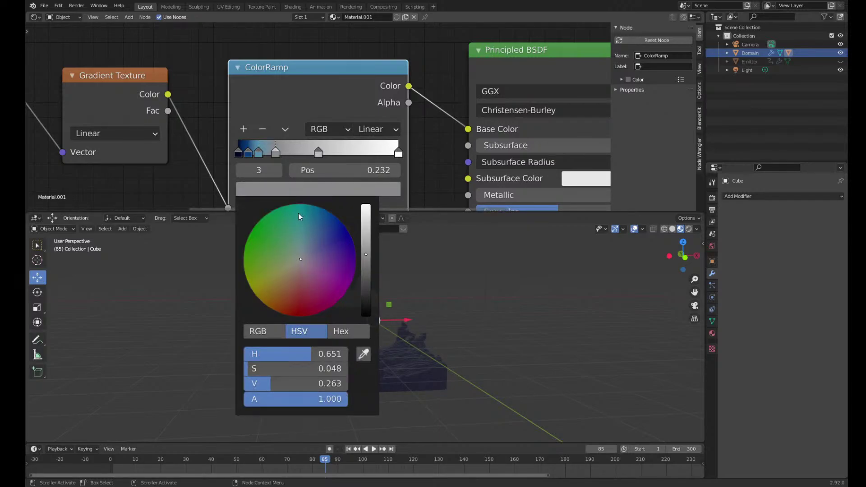
drag(299, 262, 304, 236)
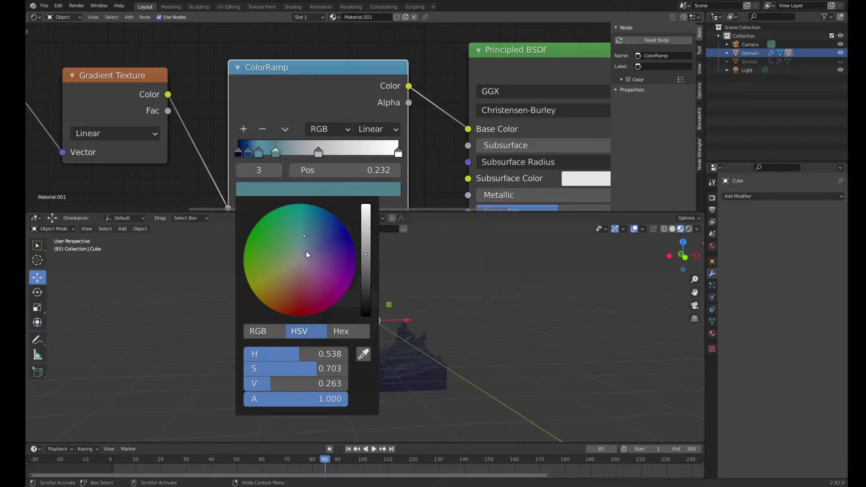
drag(367, 256, 366, 225)
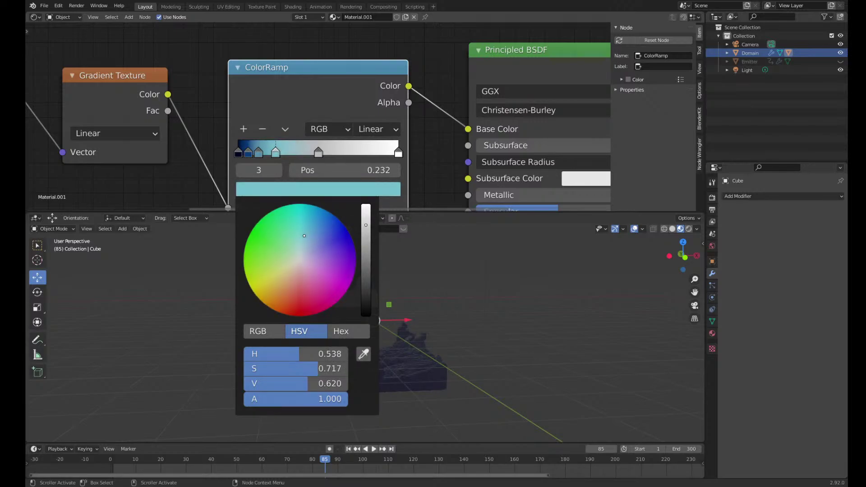
Colour ColorRamp stop 4, at position 0.500, a pale cyan
click(319, 153)
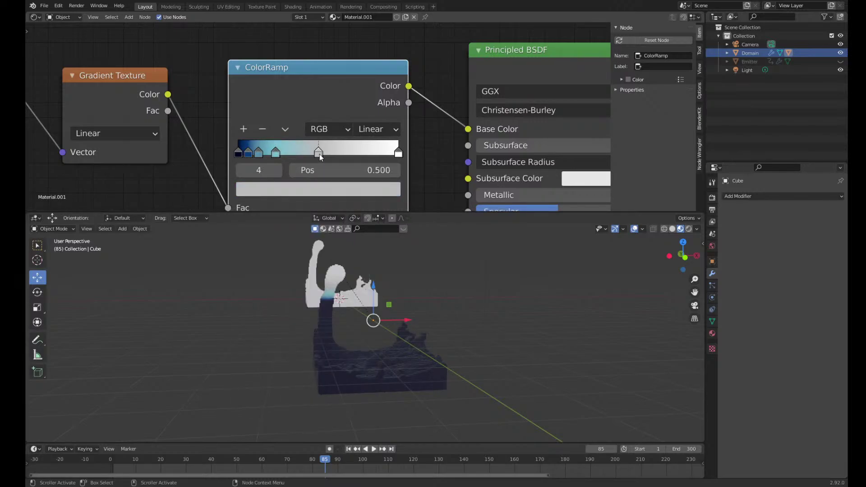
click(296, 188)
mouse_move(301, 260)
mouse_down()
mouse_move(290, 254)
mouse_move(303, 246)
mouse_up()
drag(365, 242, 366, 221)
Inspect the colour gradient on the block fluid up close, and reselect the Cube nested under the Domain
click(349, 280)
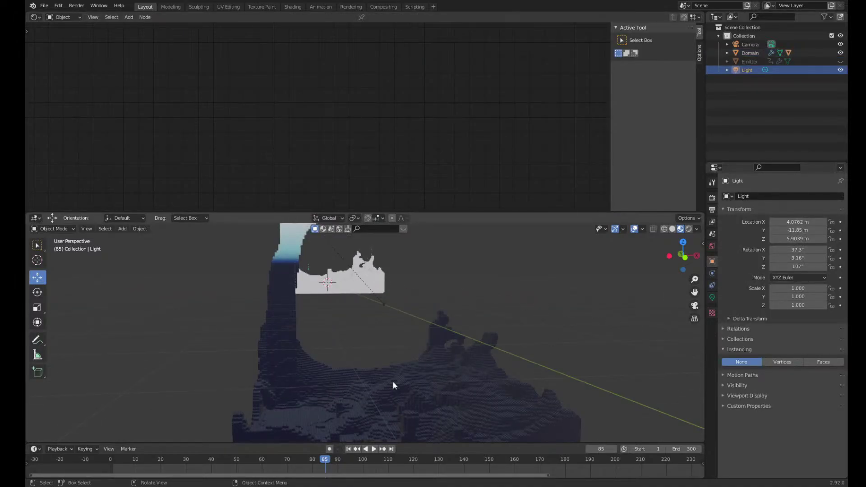
drag(695, 292, 789, 374)
scroll(339, 317, up, 4)
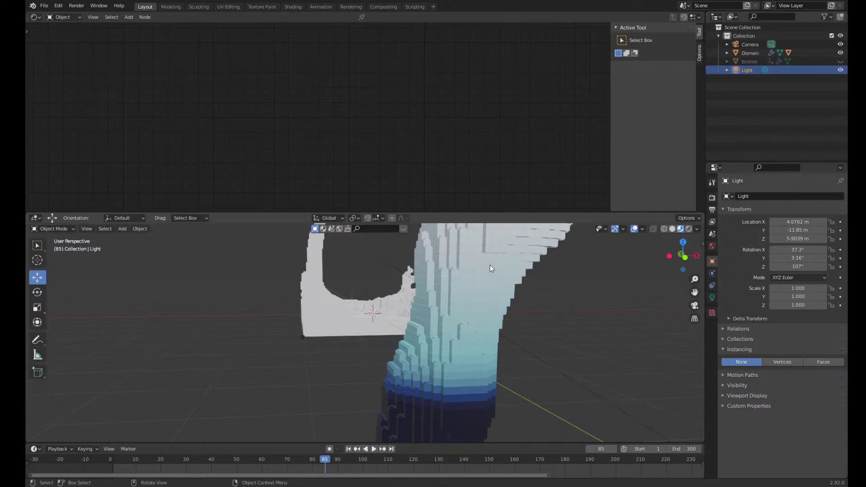
scroll(627, 305, down, 6)
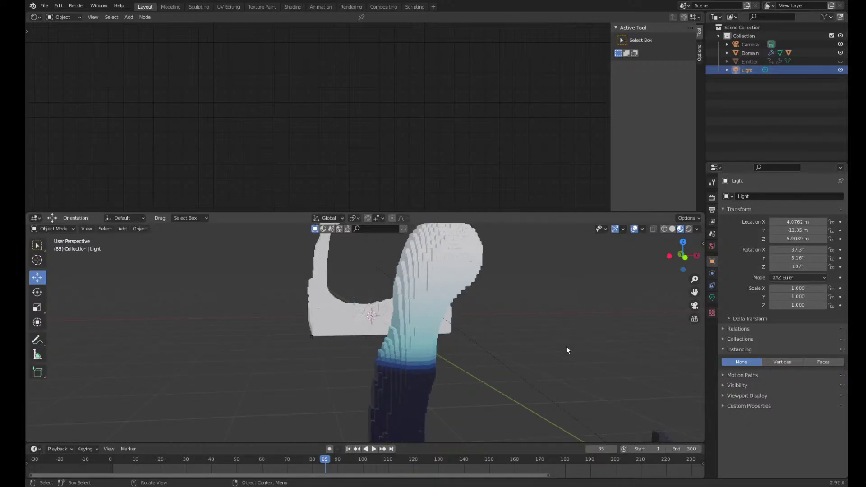
drag(695, 292, 655, 258)
click(380, 399)
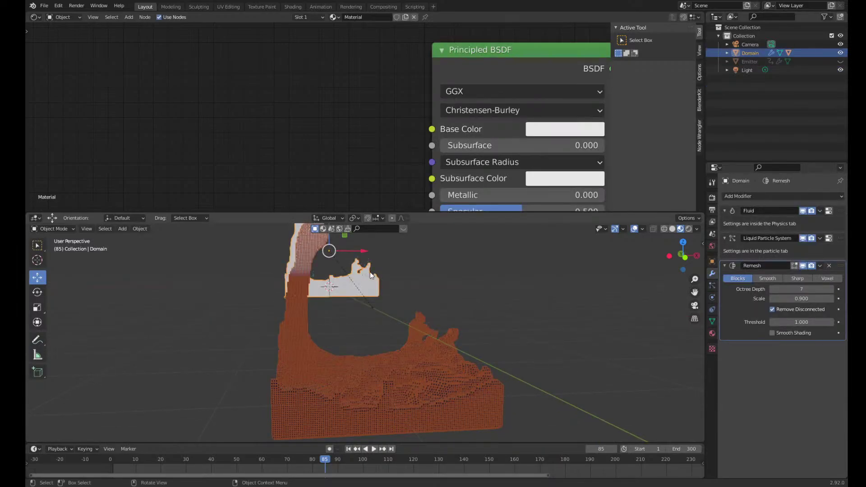
scroll(333, 95, down, 5)
middle_drag(332, 107, 223, 38)
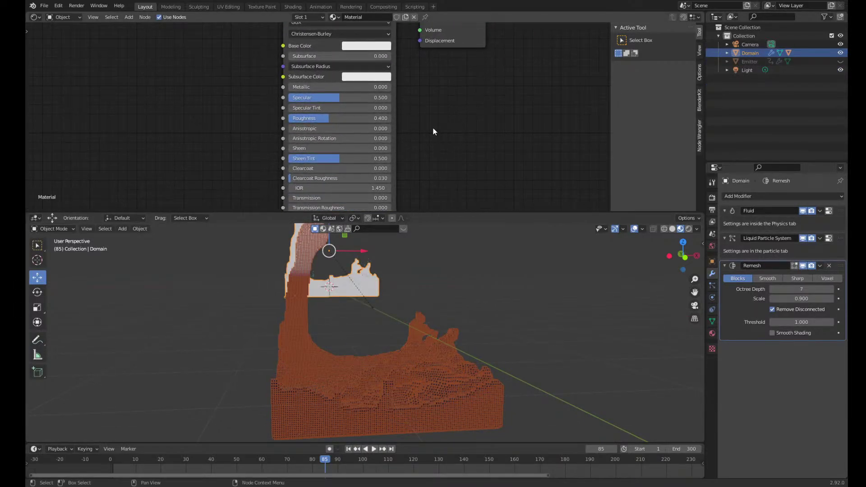
middle_drag(433, 131, 507, 121)
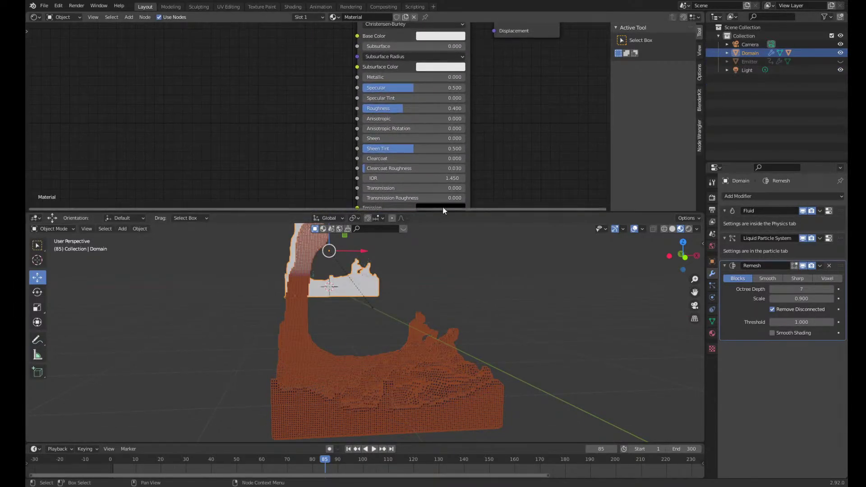
click(726, 52)
click(757, 78)
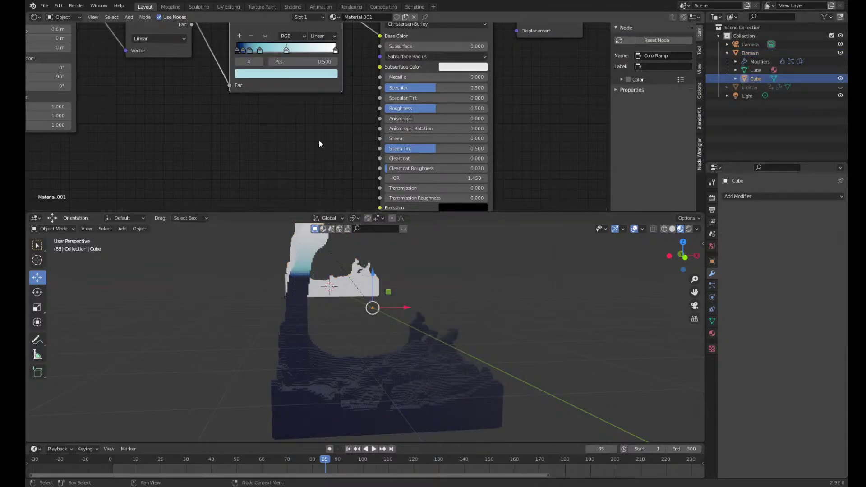
Spread out the ColorRamp by moving stop 4 to 0.786, stop 3 to 0.555 and a darker blue stop towards the middle
scroll(318, 143, down, 3)
scroll(479, 119, up, 6)
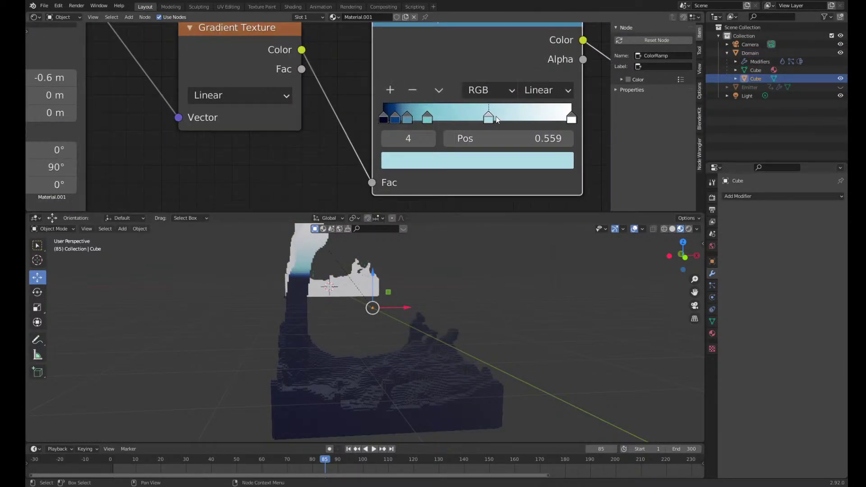
drag(496, 116, 539, 115)
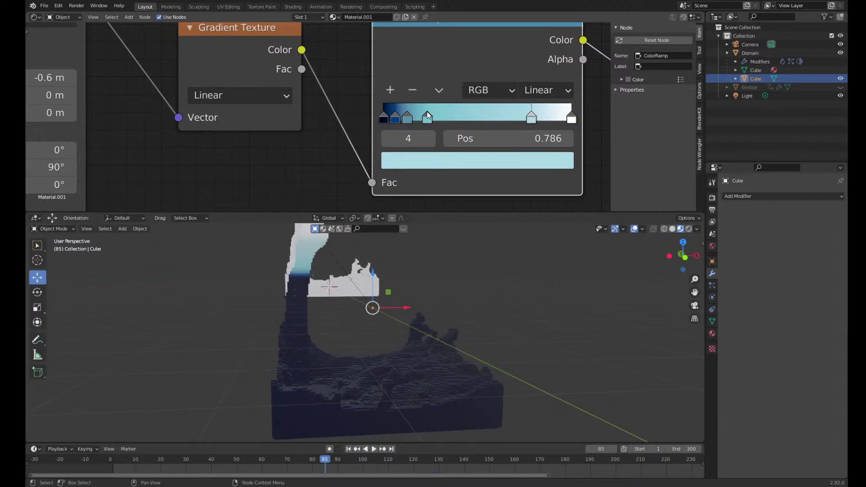
drag(427, 116, 472, 120)
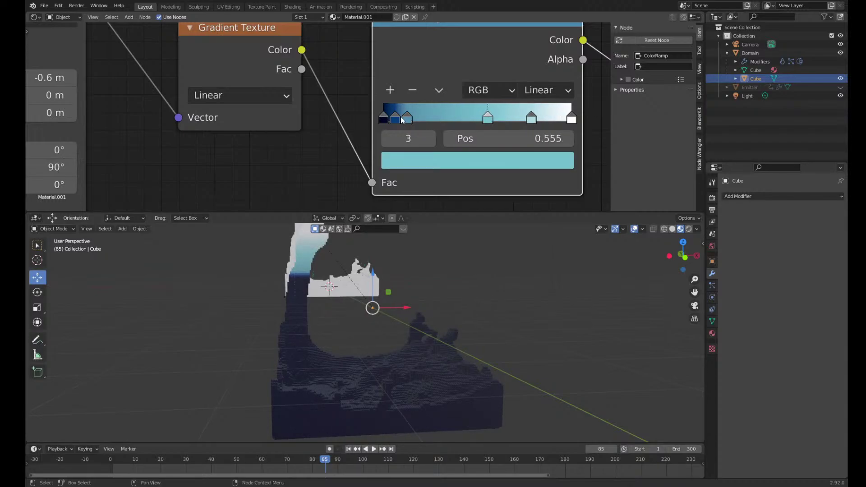
drag(402, 116, 461, 119)
drag(397, 118, 364, 123)
Raise the Mapping node's X location to 1 m so the colour transition sits lower on the fluid
middle_drag(301, 128, 521, 133)
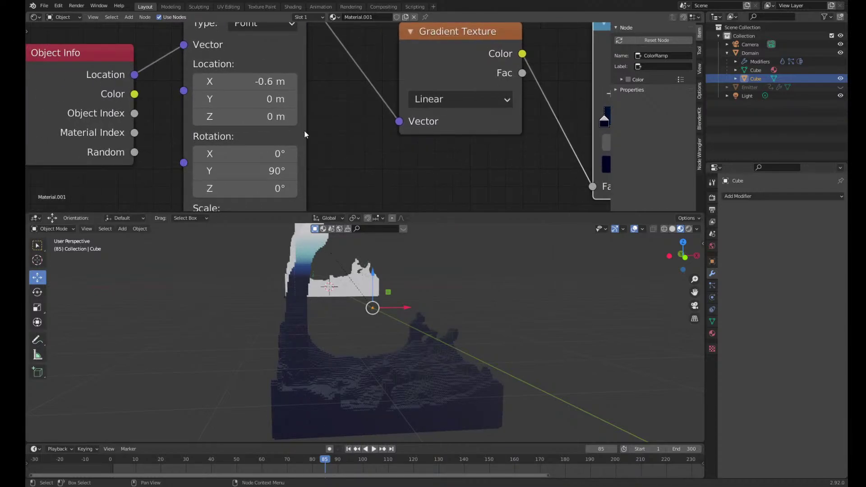
click(199, 81)
click(291, 82)
click(291, 82)
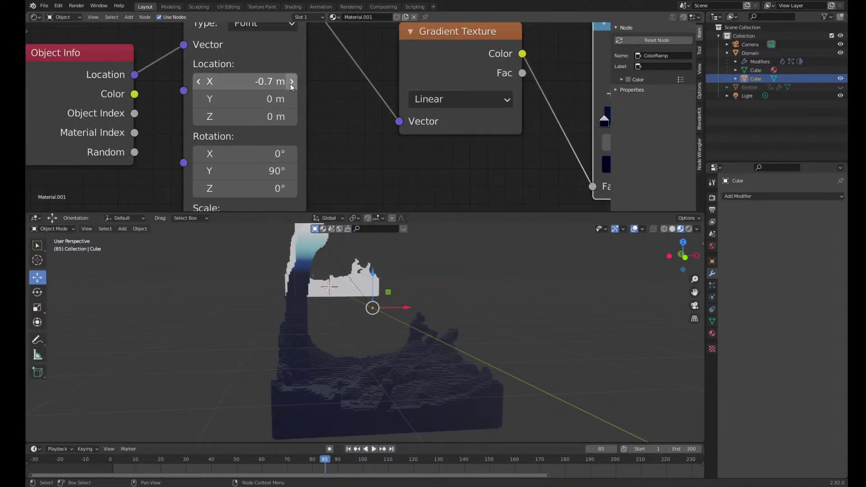
click(290, 81)
click(291, 81)
click(291, 82)
click(290, 81)
click(291, 82)
click(291, 82)
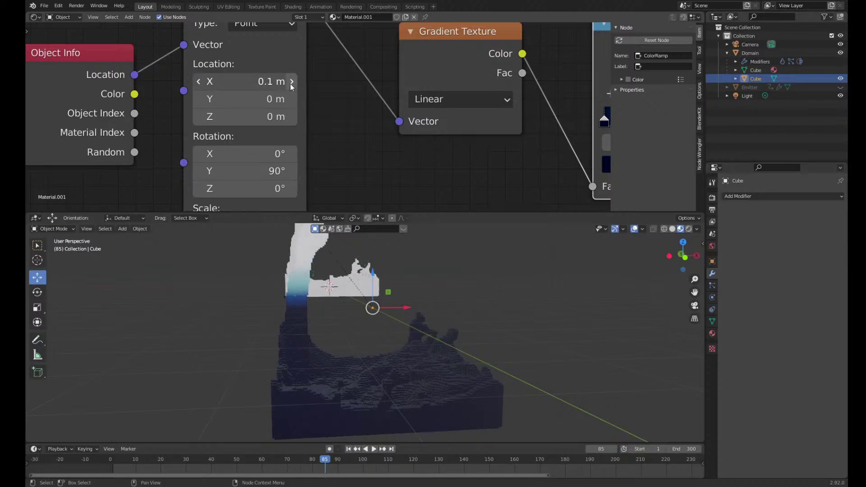
click(291, 81)
click(291, 81)
click(291, 82)
click(291, 82)
click(291, 81)
click(291, 81)
click(291, 81)
click(292, 82)
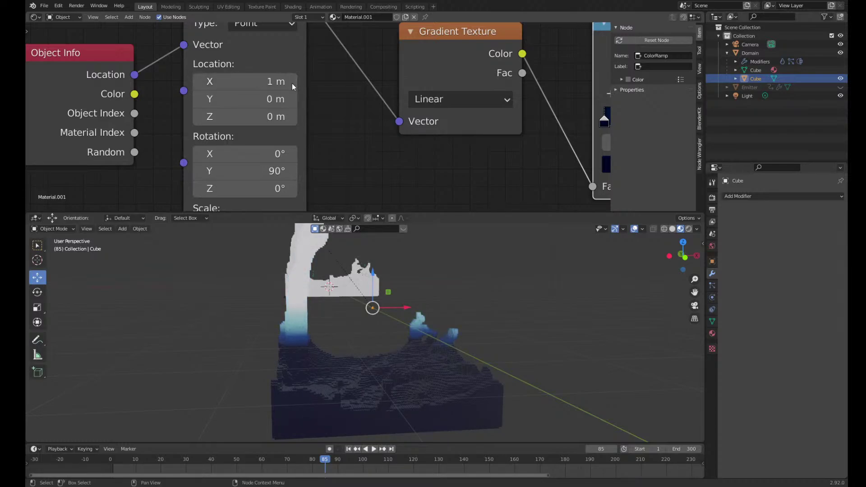
Raise the Mapping node's X location to 2 m to shift the colour transition on the block fluid
click(291, 82)
click(291, 82)
click(292, 82)
click(291, 81)
click(291, 81)
click(291, 82)
click(291, 81)
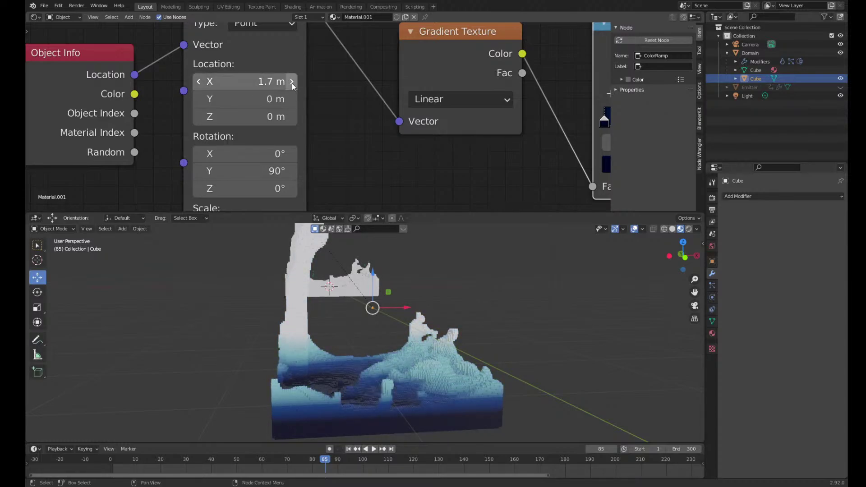
click(291, 82)
click(291, 82)
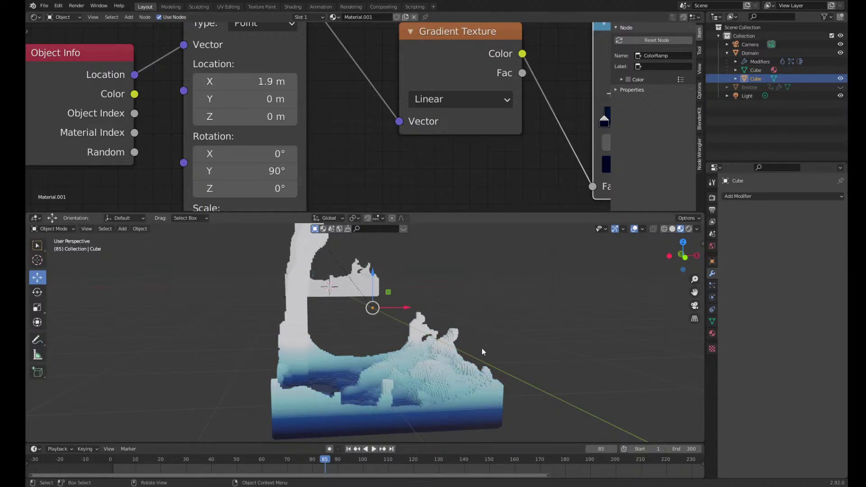
middle_drag(458, 352, 460, 270)
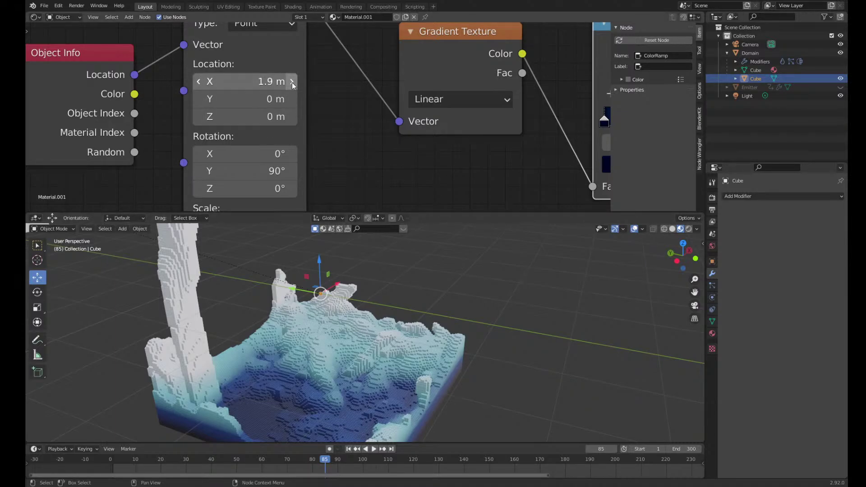
drag(261, 81, 266, 81)
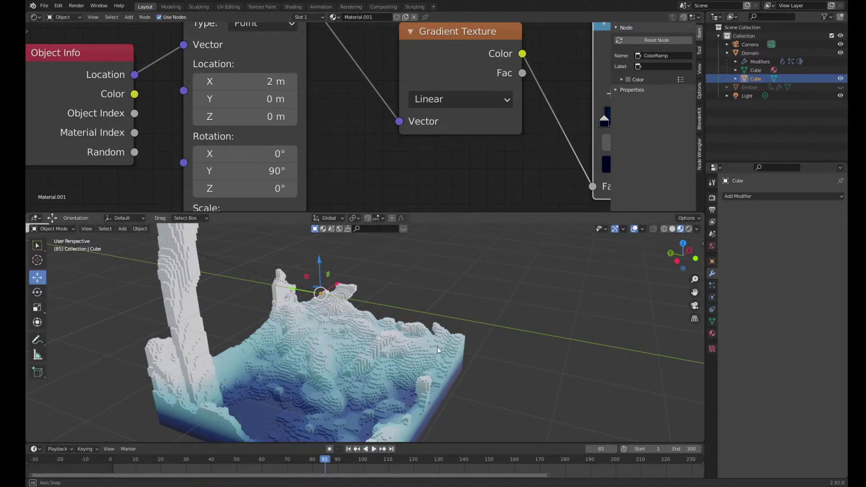
alt+middle_drag(437, 347, 424, 270)
Shift the ColorRamp's middle stops towards the dark end, placing stop 2 at 0.389, and check the colours from several angles
middle_drag(527, 161, 254, 162)
mouse_move(360, 125)
mouse_down()
mouse_move(345, 125)
mouse_move(354, 126)
mouse_up()
drag(458, 127, 379, 128)
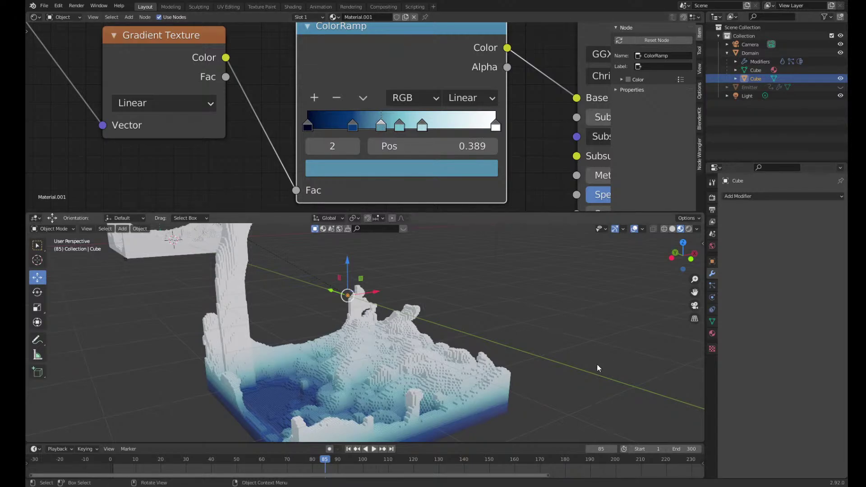
middle_drag(595, 364, 517, 362)
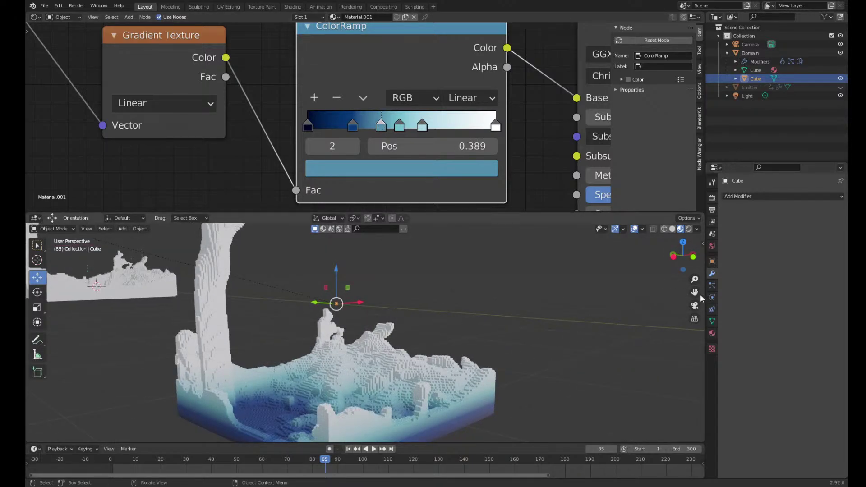
middle_drag(702, 299, 505, 369)
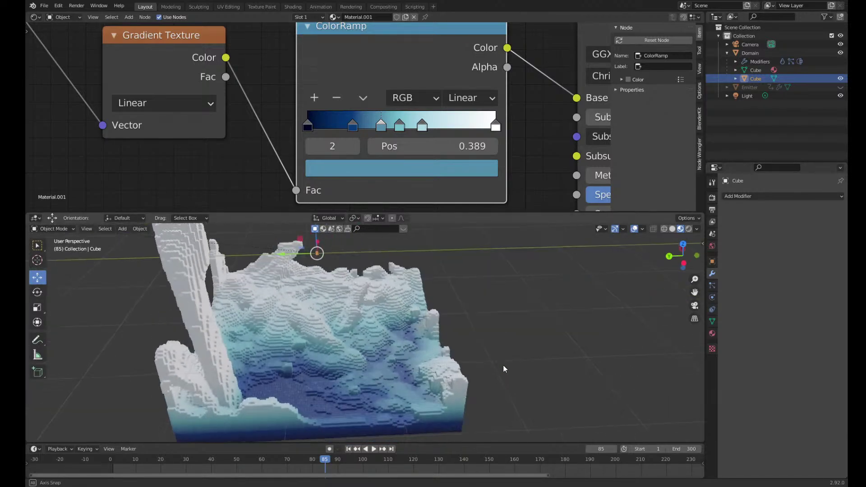
scroll(267, 100, down, 4)
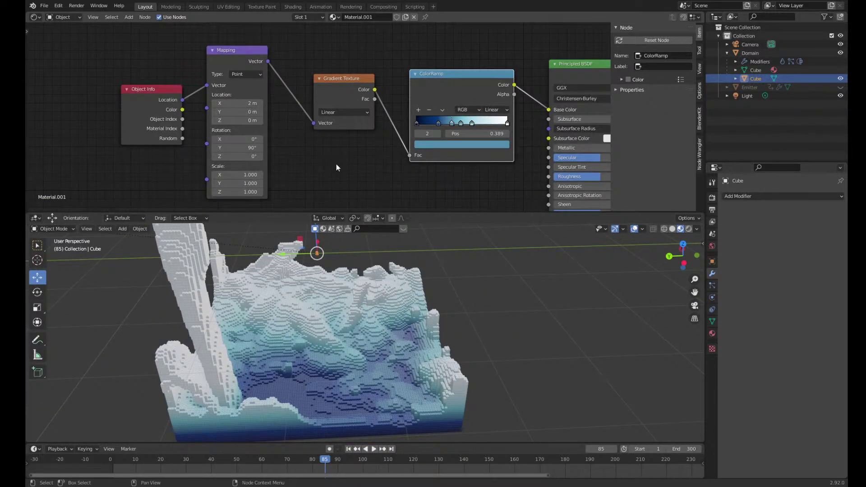
middle_drag(337, 165, 303, 151)
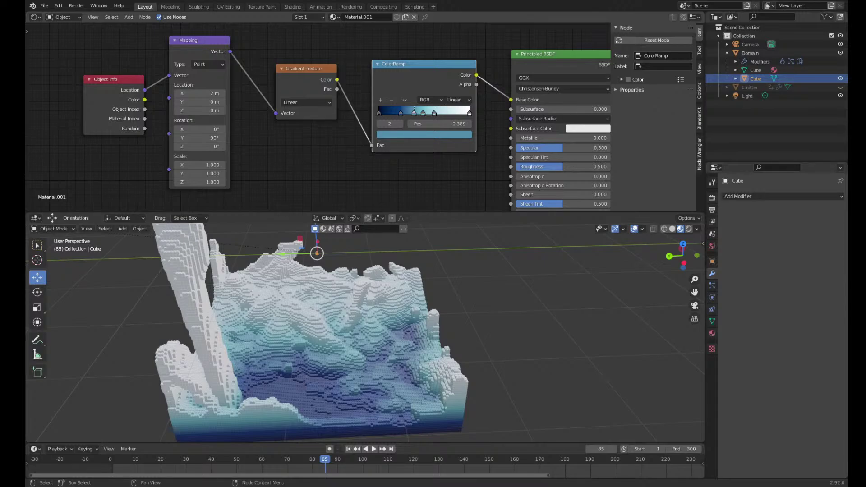
middle_drag(385, 330, 356, 336)
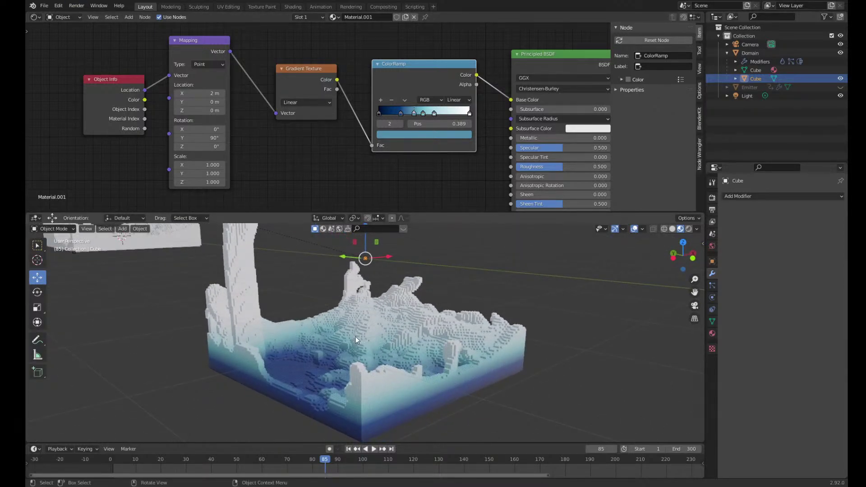
Step through the simulation from frame 1 to frame 100 to examine how the gradient colours the fluid as it fills the domain
click(113, 459)
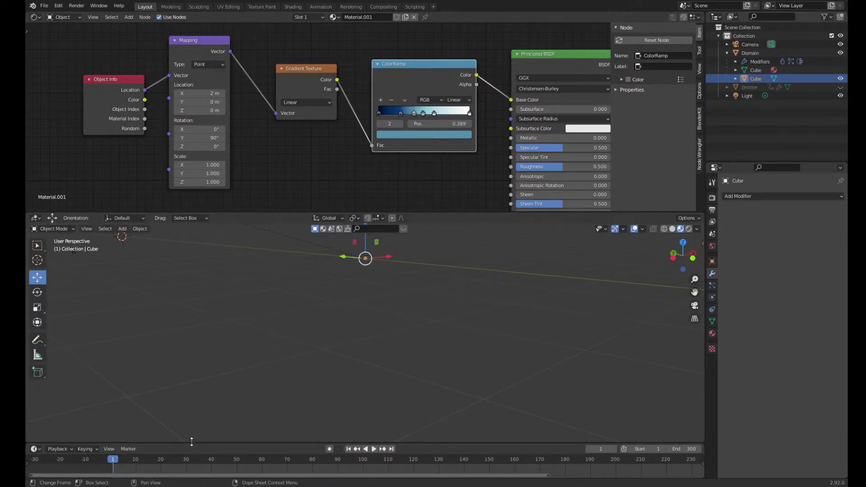
key(Right)
key(Right)
key(Right)
key(Right)
key(Right)
key(Right)
key(Right)
key(Right)
key(Right)
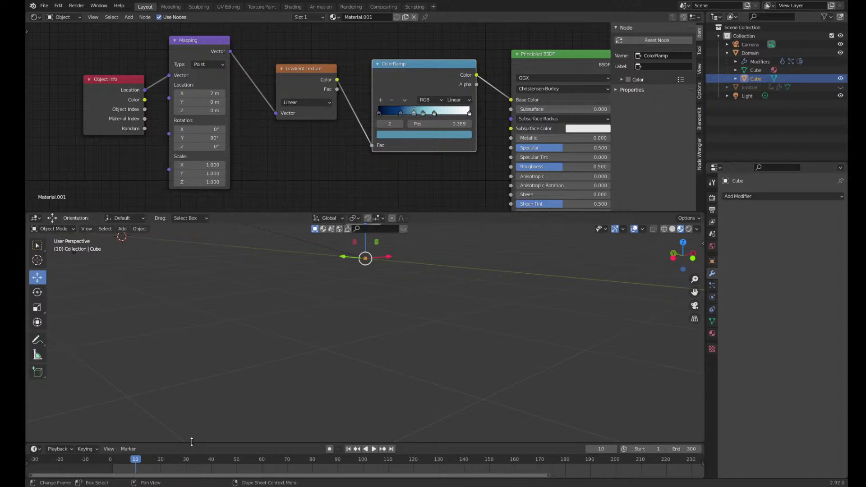
key(Right)
key(Right)
key(Right)
key(Right)
key(Right)
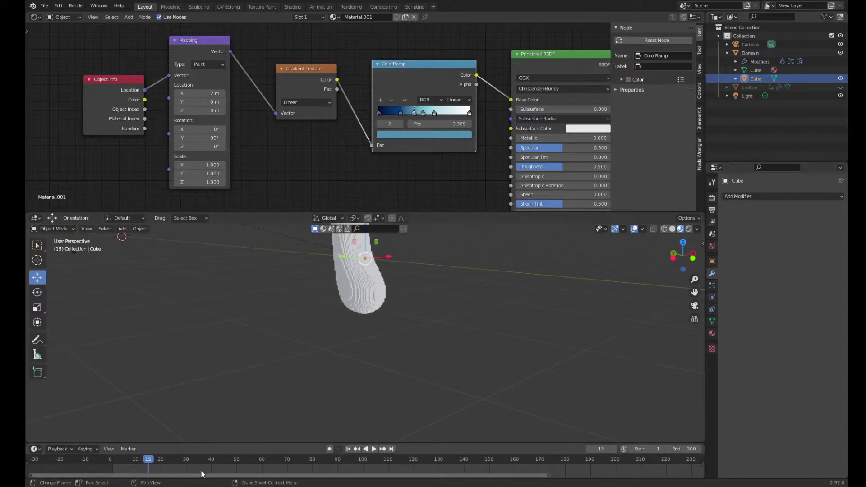
middle_drag(353, 332, 429, 294)
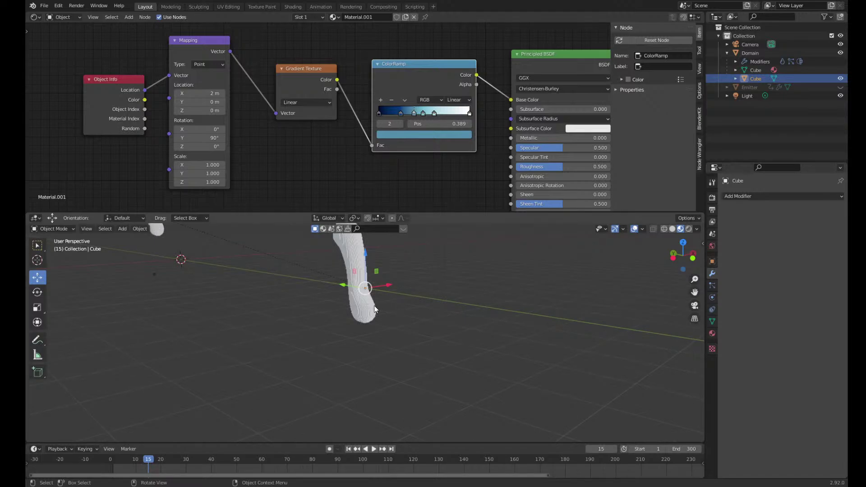
key(Right)
key(Right)
key(Right)
key(Right)
key(Right)
key(Right)
key(Right)
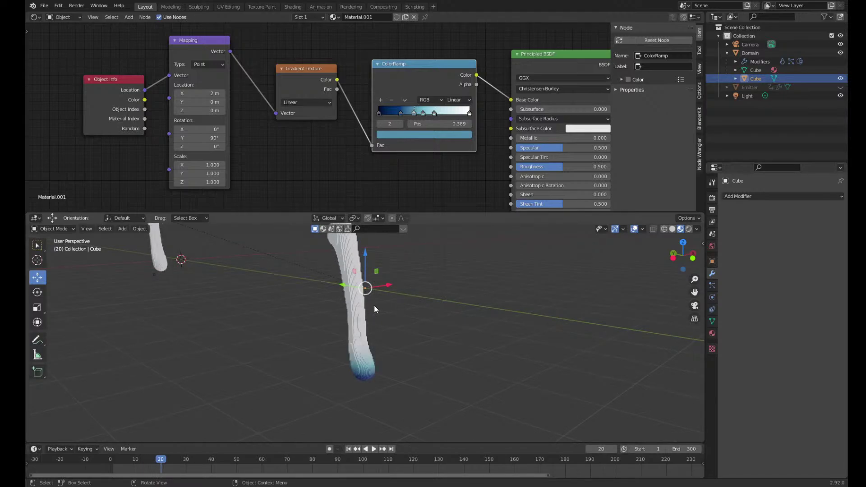
key(Right)
key(Right)
key(Right)
key(Right)
key(Right)
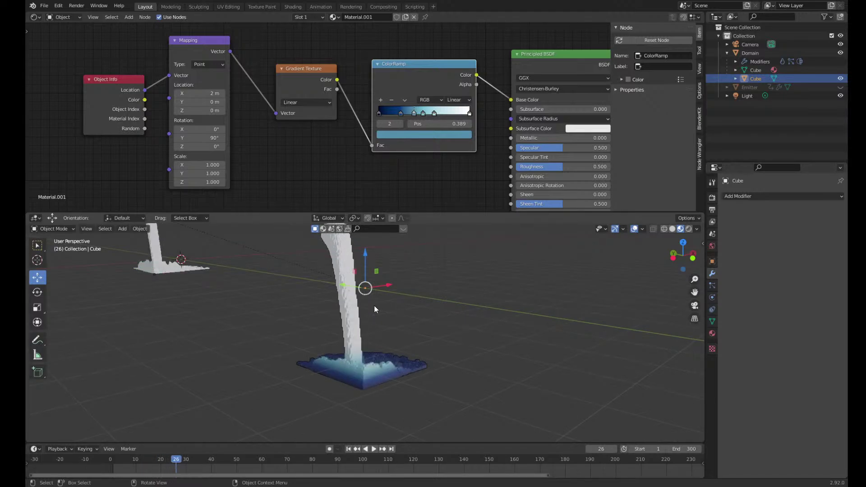
key(Right)
key(Right)
key(Right)
key(Right)
key(Right)
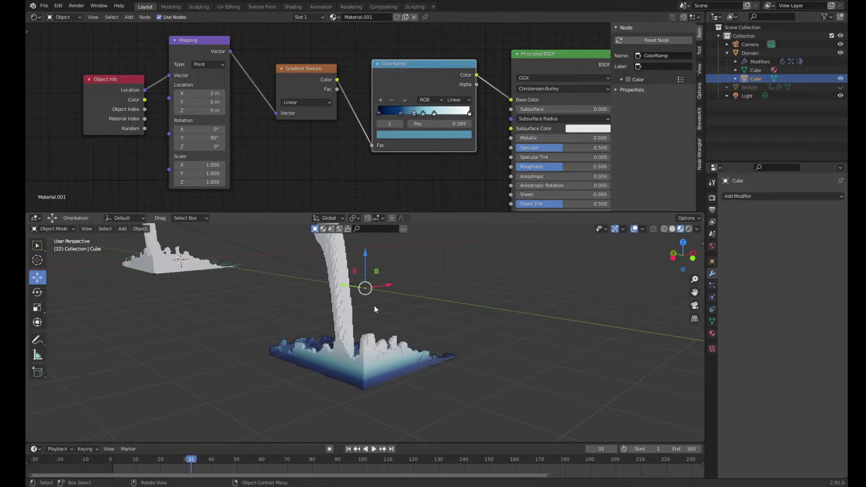
key(Right)
key(Right)
key(Right)
key(Right)
key(Right)
key(Right)
middle_drag(481, 303, 383, 315)
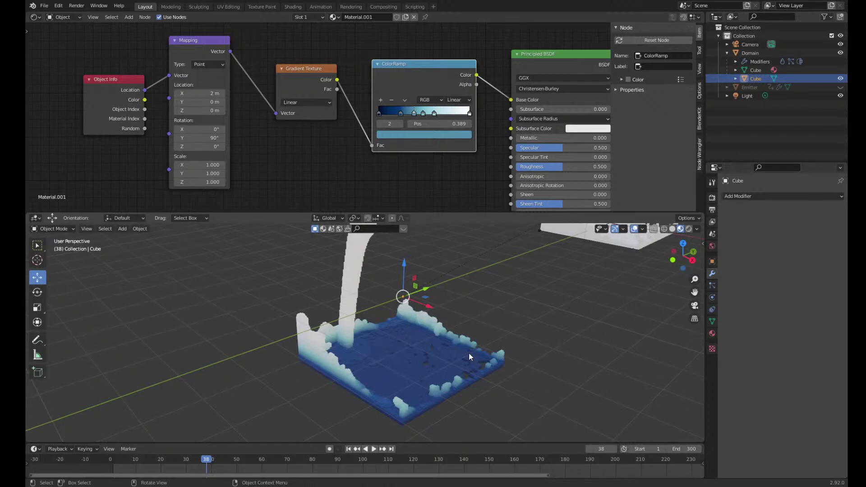
key(Right)
key(Right)
key(Right)
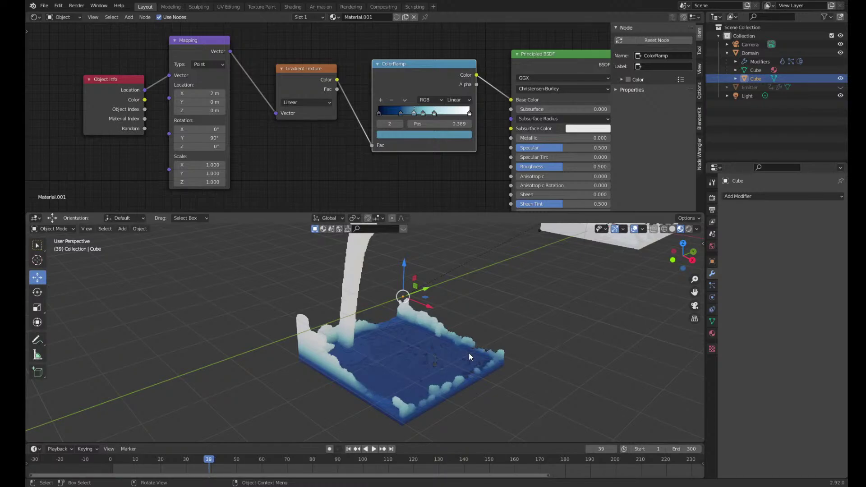
key(Right)
key(Right)
key(Right)
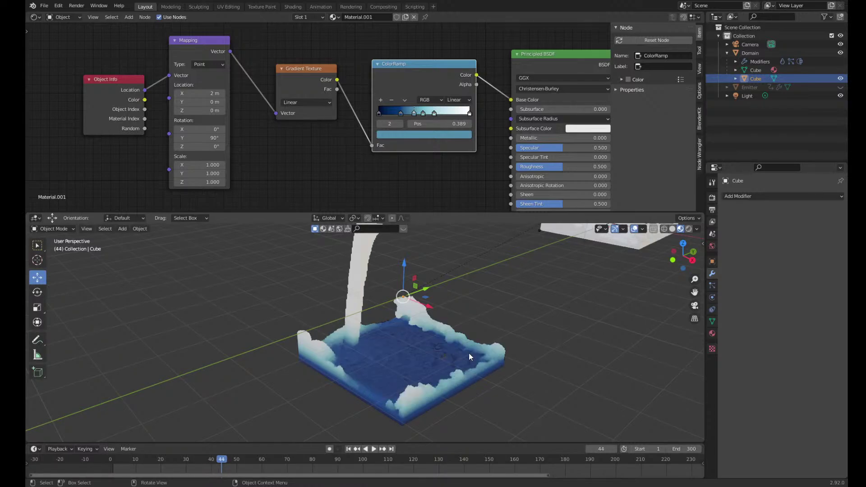
key(Right)
key(Right)
key(Right)
key(Right)
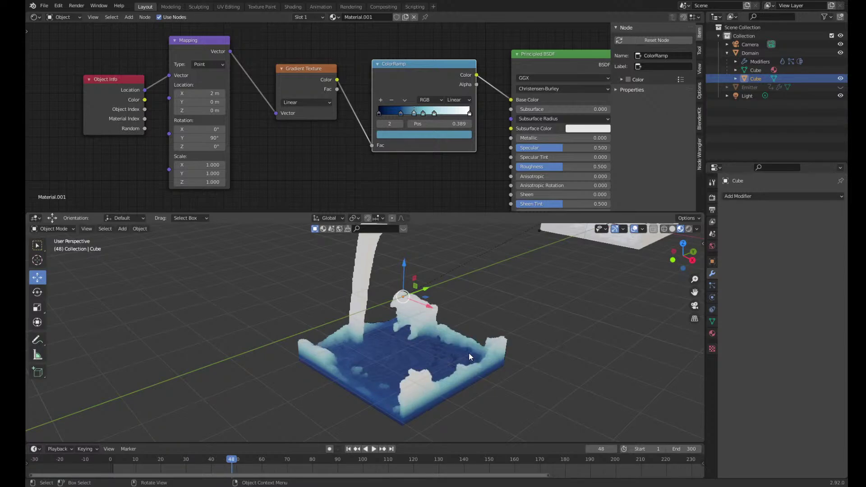
key(Right)
key(Right)
key(Right)
key(Right)
key(Right)
key(Right)
key(Right)
key(Right)
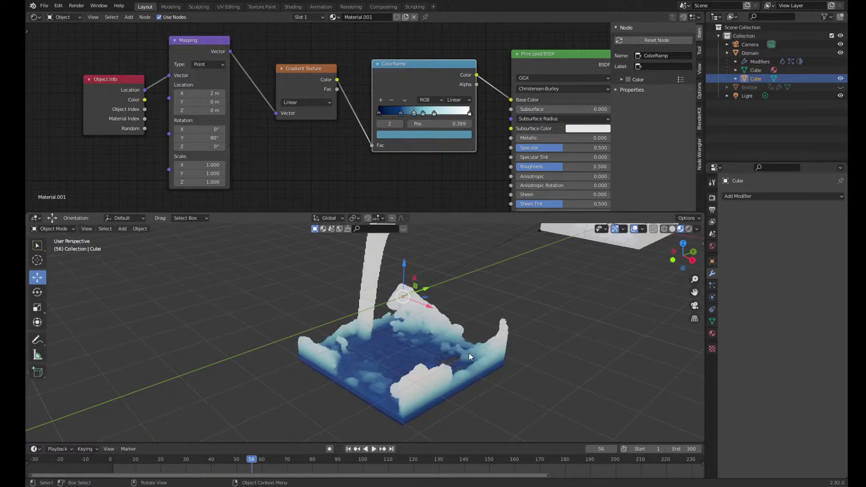
key(Right)
key(Right)
key(Right)
key(Right)
key(Right)
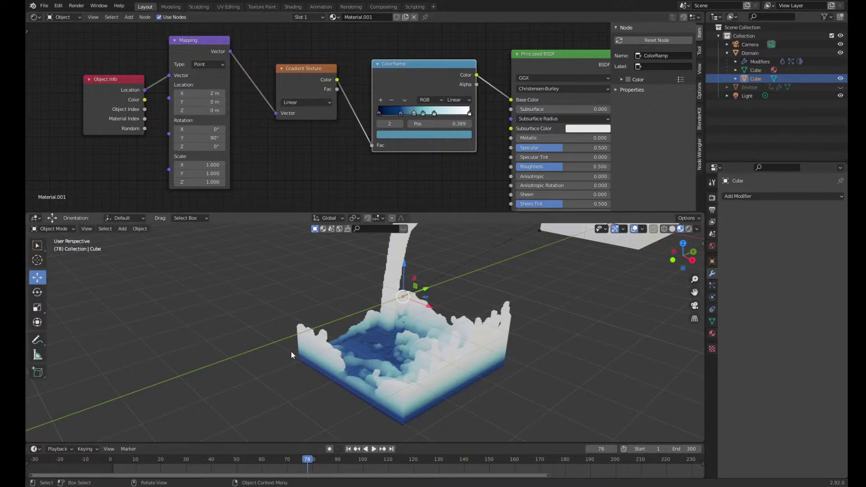
click(364, 460)
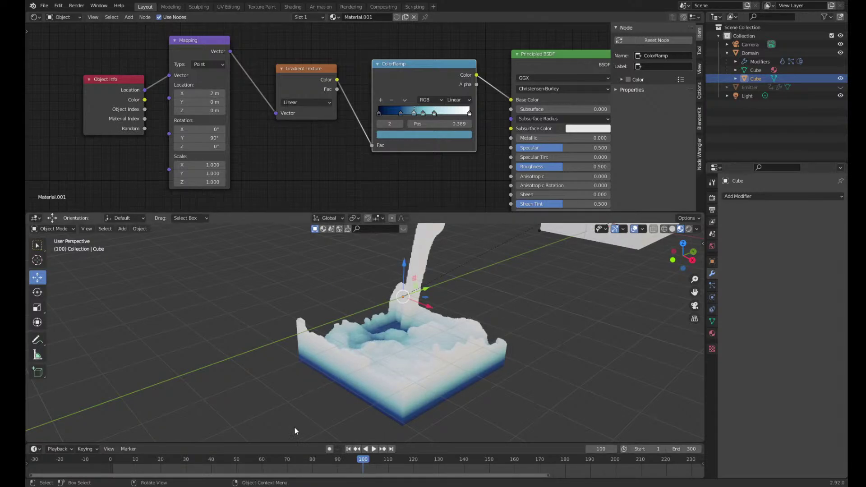
Keyframe the Mapping node's location with X at 2 m on frame 1 and 1.5 m on frame 100
click(113, 459)
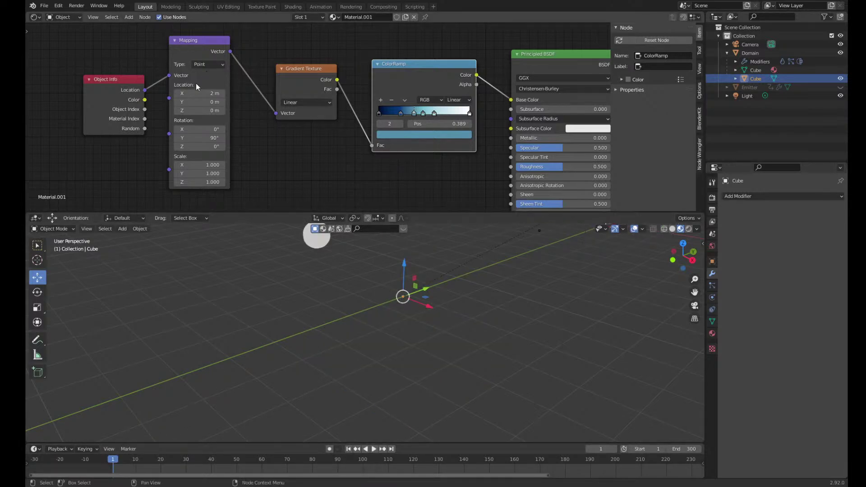
key(i)
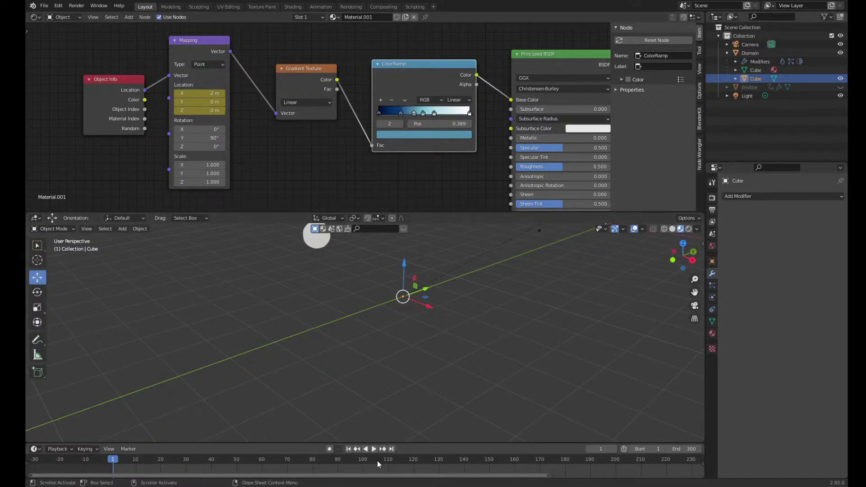
key(space)
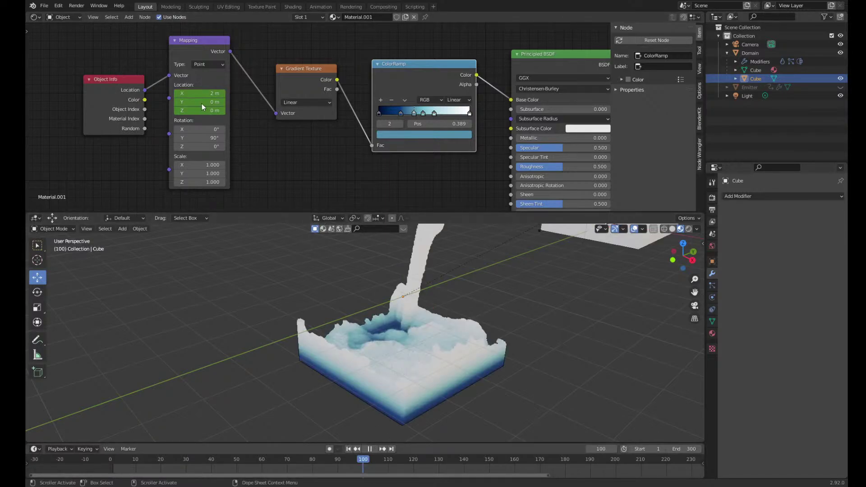
key(space)
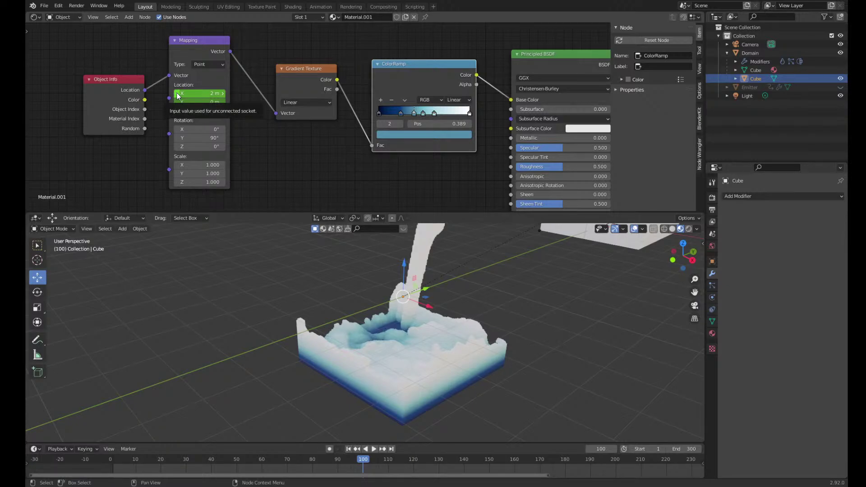
ctrl+scroll(177, 95, down, 1)
ctrl+scroll(177, 95, down, 2)
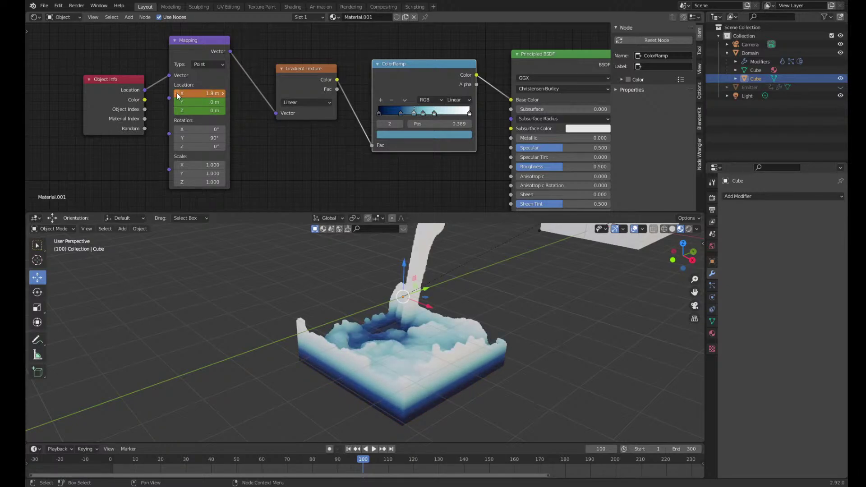
ctrl+scroll(178, 95, down, 1)
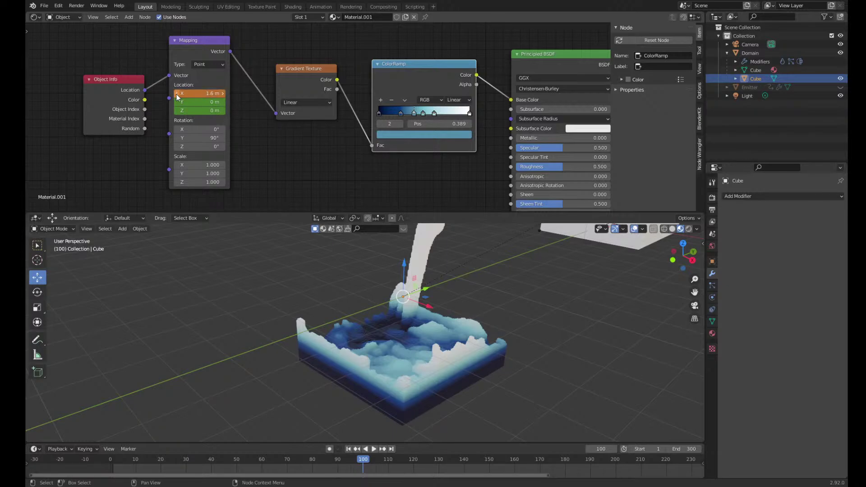
ctrl+scroll(177, 97, down, 1)
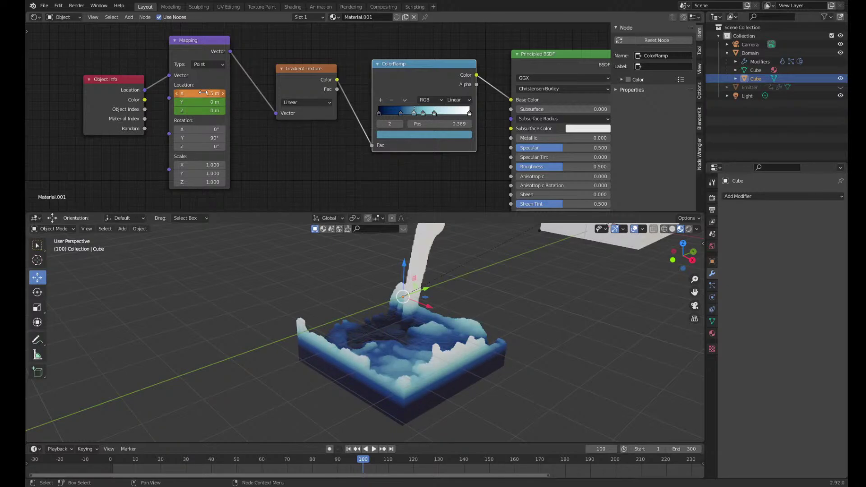
key(i)
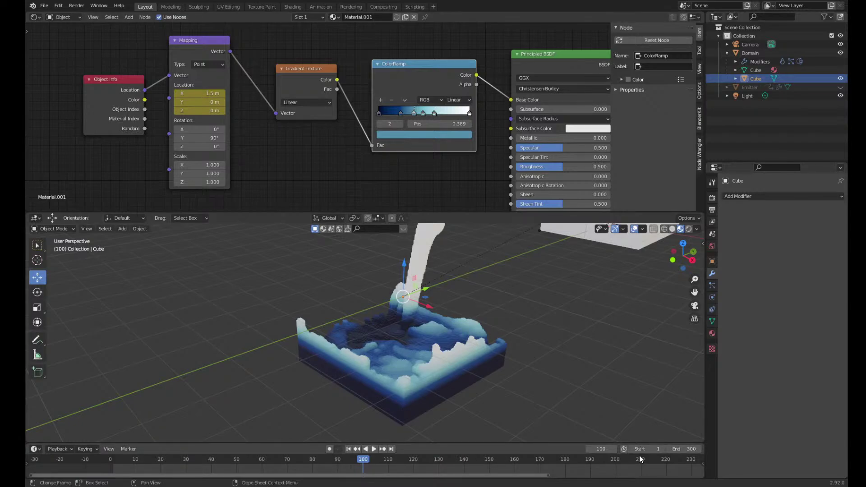
Set the Mapping node's X location to 1 m on frame 200 and keyframe the location
key(space)
key(space)
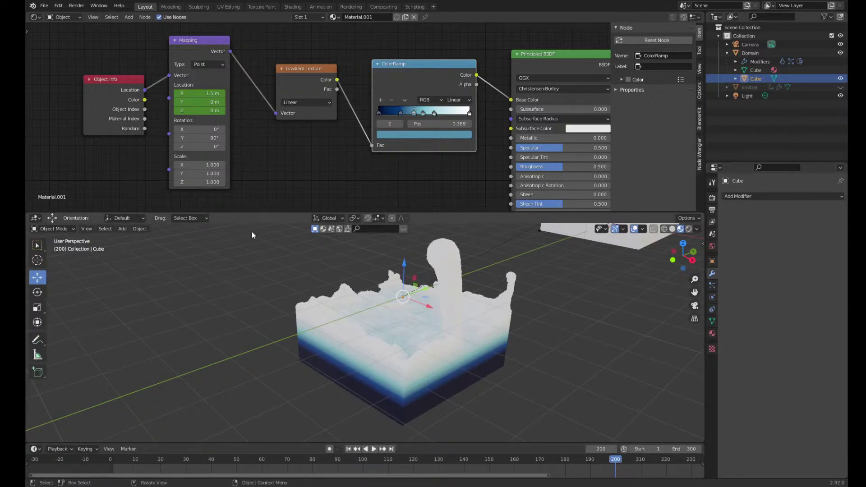
click(179, 94)
click(179, 94)
click(179, 94)
click(179, 94)
click(179, 94)
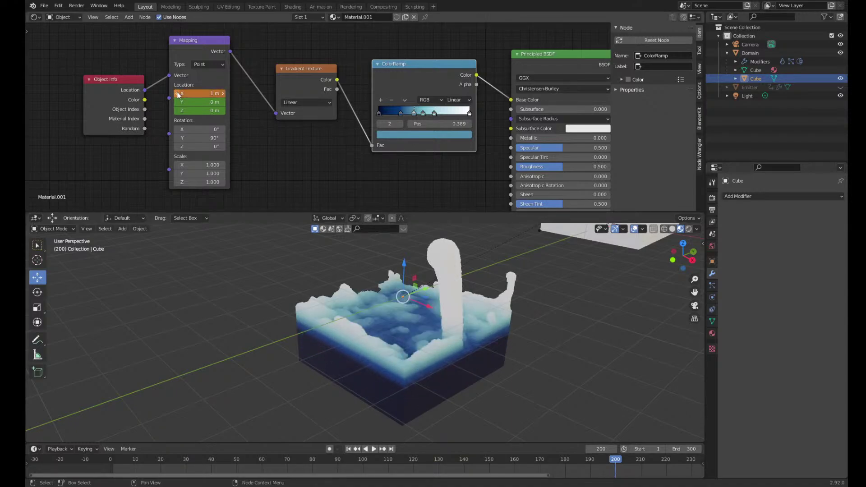
middle_drag(443, 307, 535, 424)
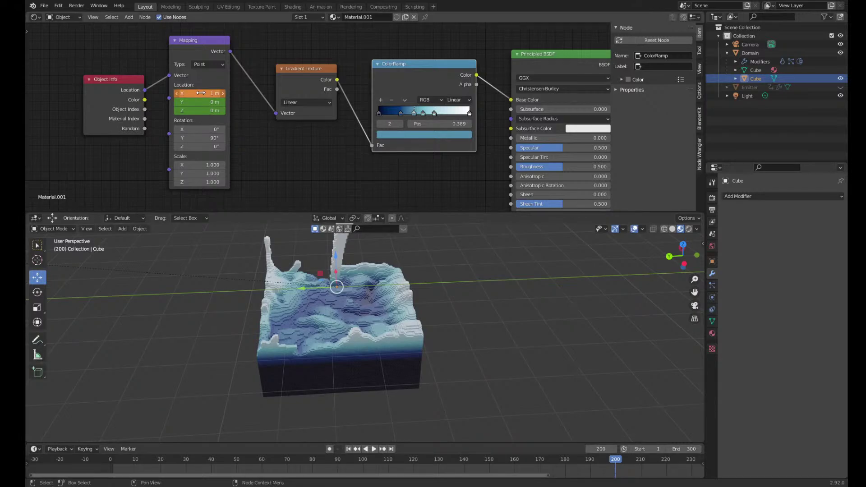
key(i)
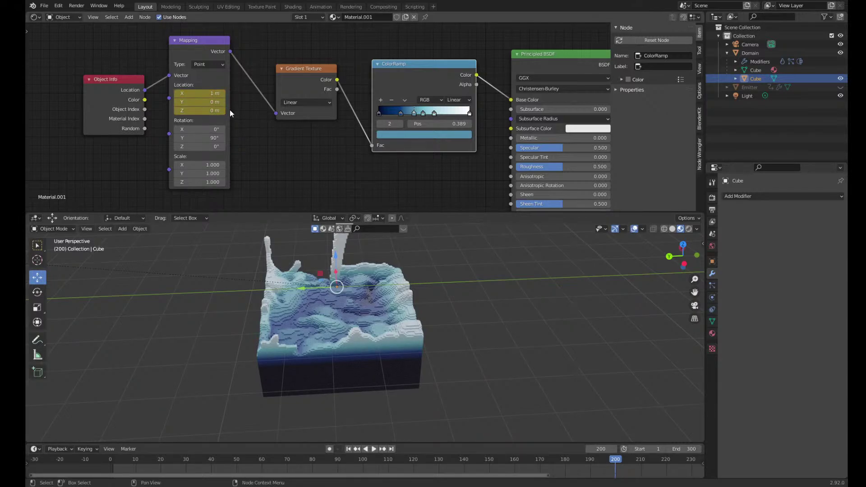
Keyframe the Mapping node's location on frame 300 with X at 0.4 m
drag(300, 475, 578, 475)
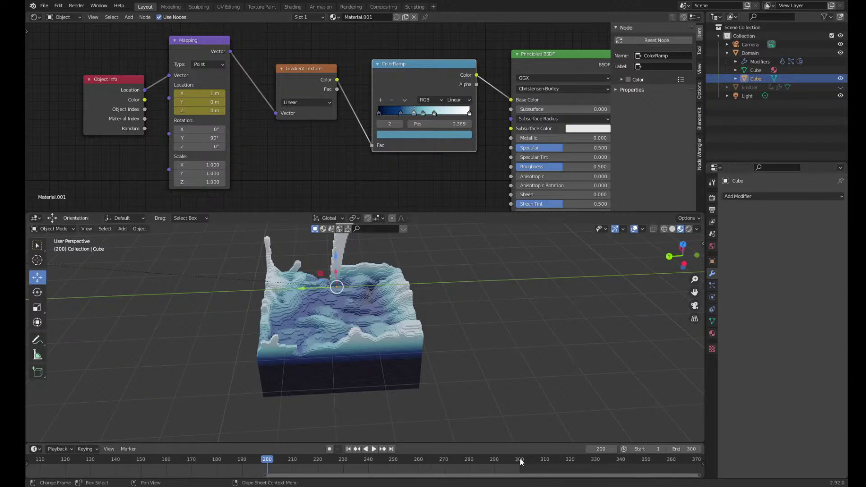
key(shift+Right)
key(space)
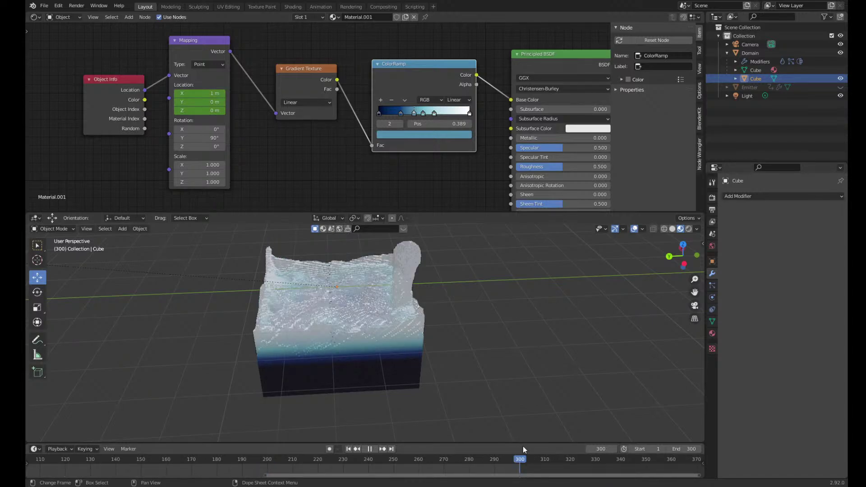
key(space)
click(177, 93)
click(176, 94)
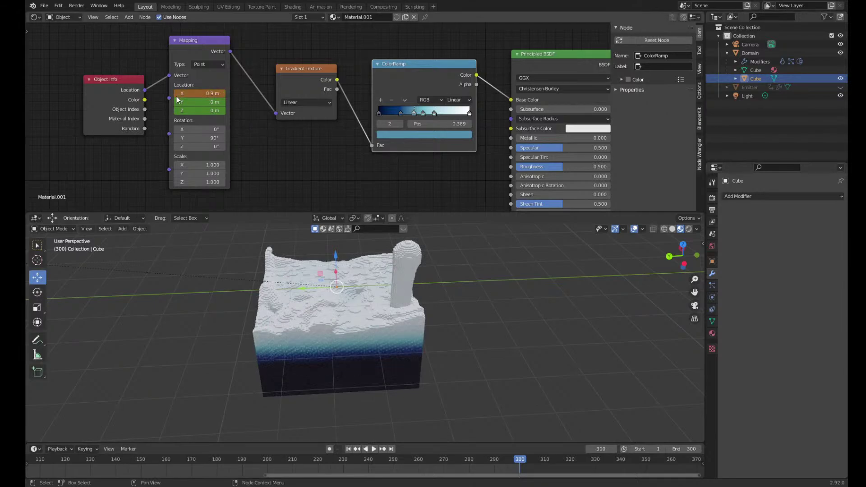
click(176, 93)
click(176, 94)
click(177, 95)
middle_drag(302, 289, 461, 283)
scroll(410, 309, up, 6)
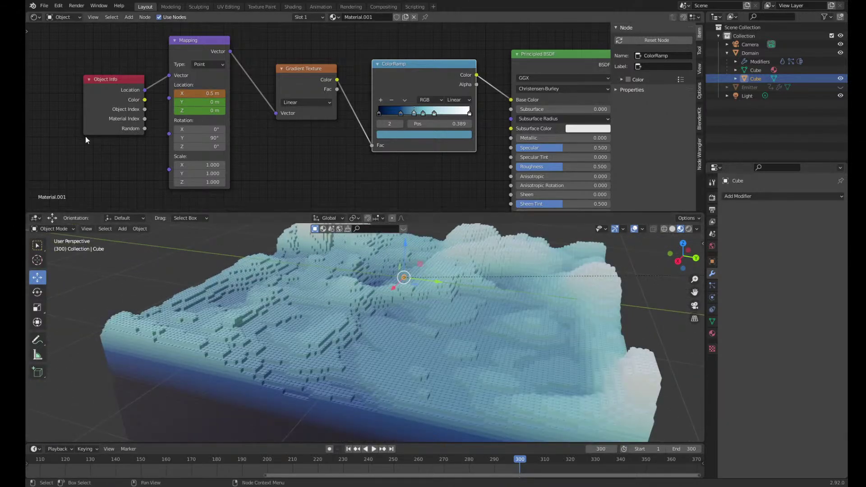
click(177, 94)
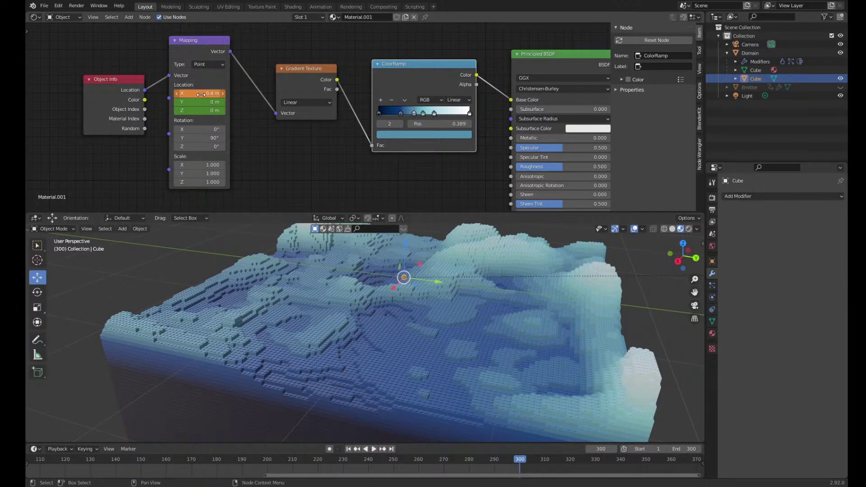
key(i)
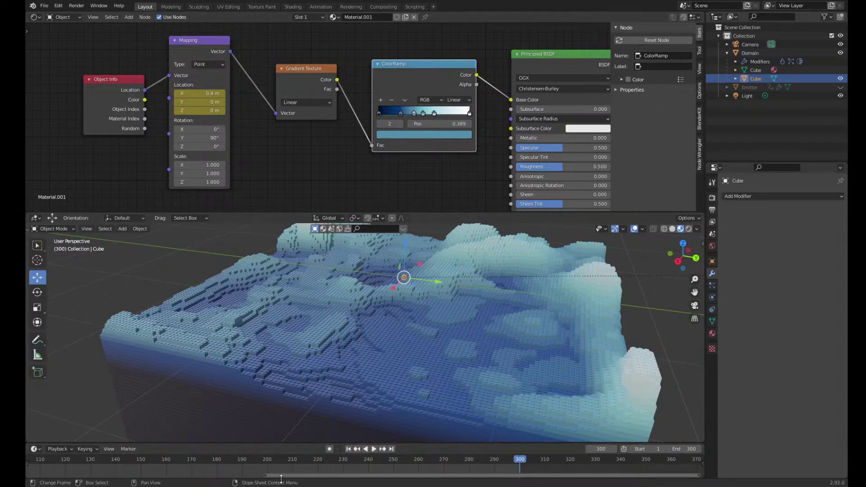
Play the simulation from frame 1 to about frame 97 and examine how the animated gradient follows the rising block fluid
drag(287, 478, 37, 470)
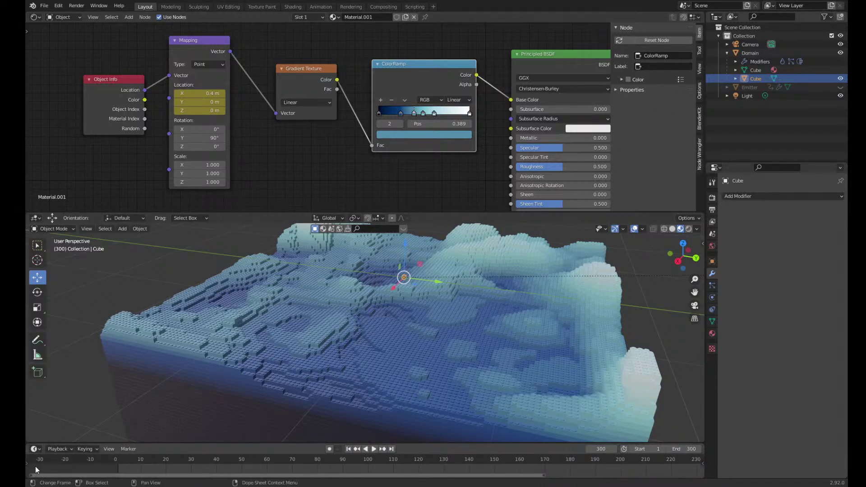
click(117, 458)
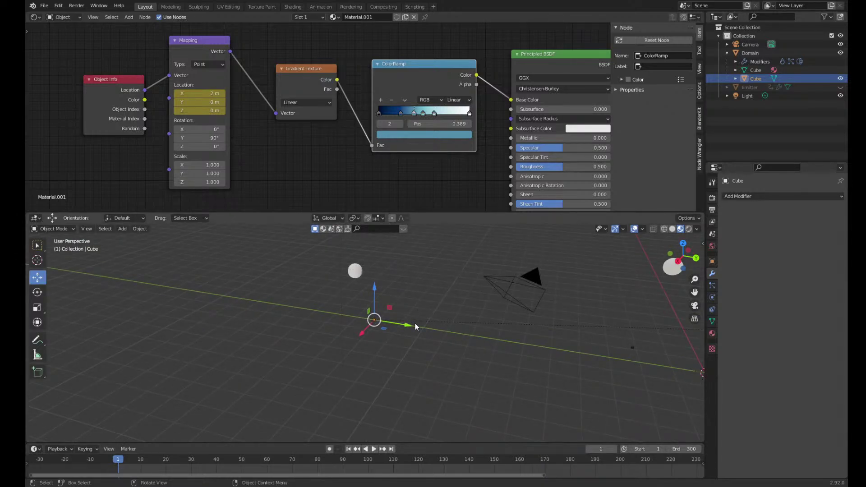
key(space)
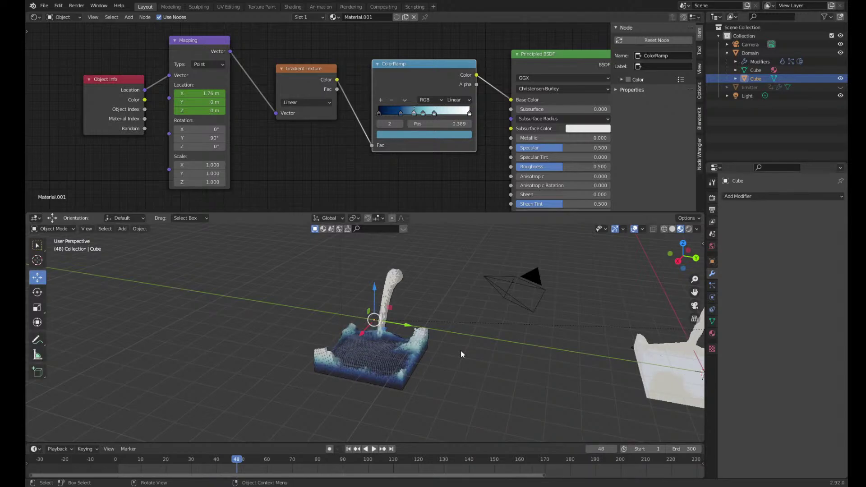
key(space)
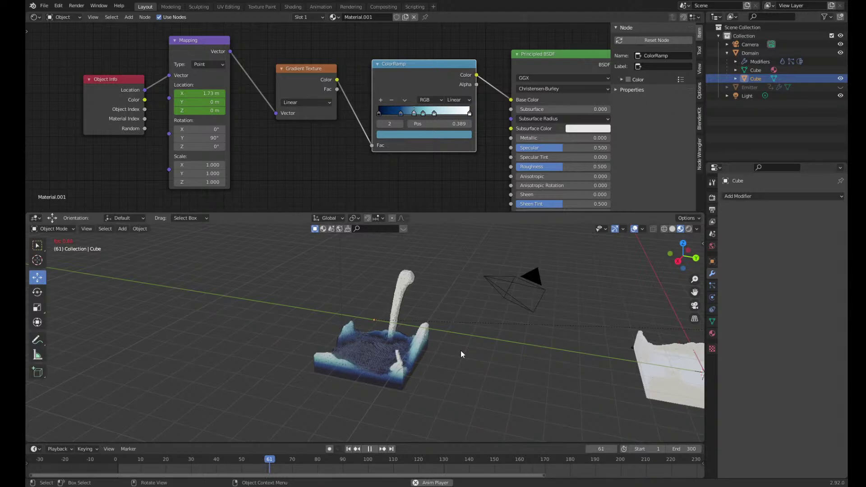
key(space)
scroll(385, 370, up, 5)
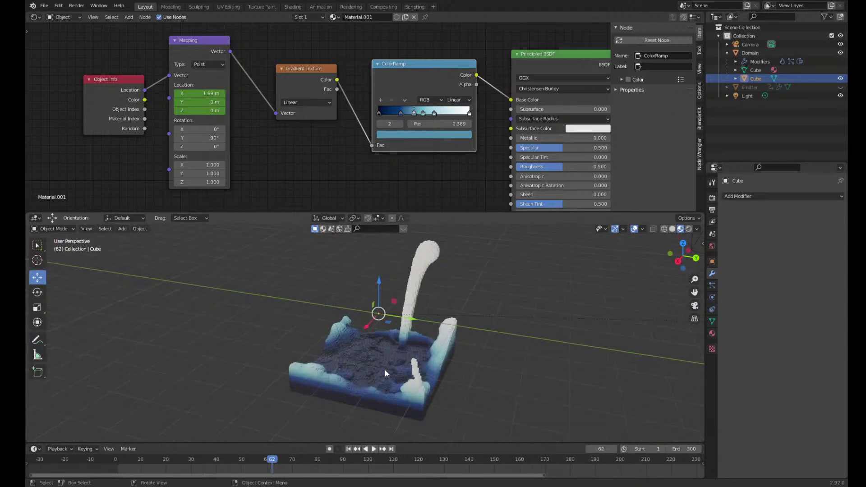
middle_drag(426, 366, 481, 355)
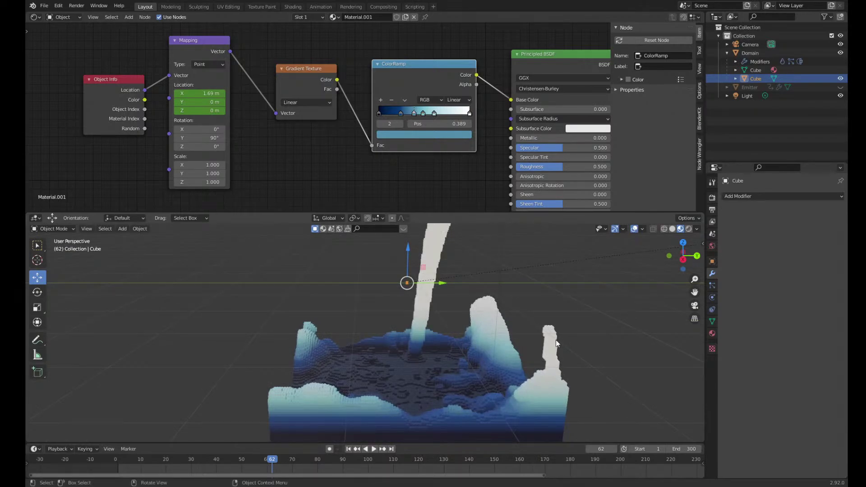
key(space)
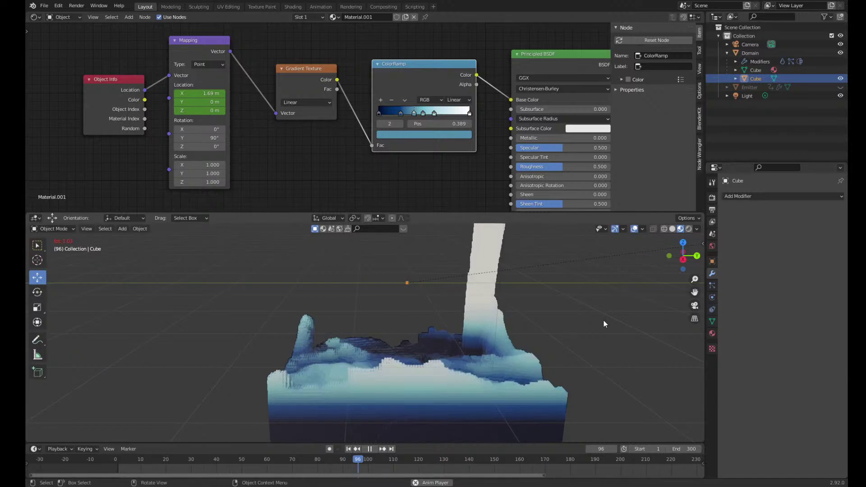
key(space)
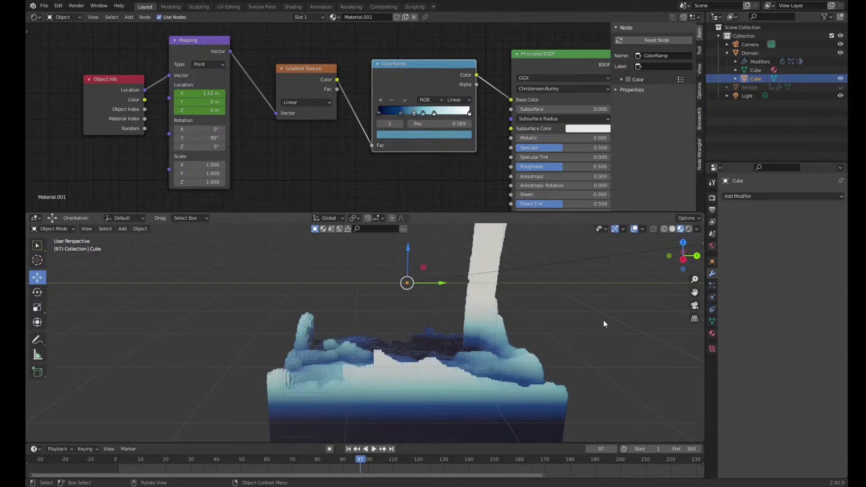
scroll(381, 314, down, 4)
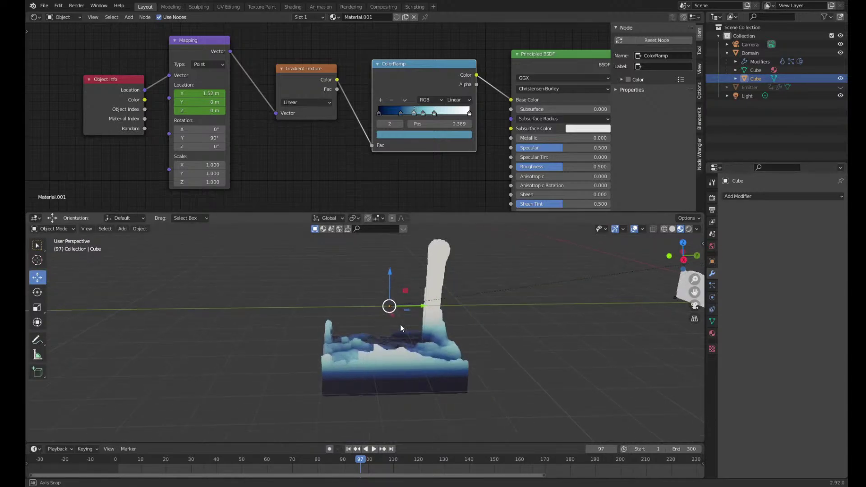
middle_drag(400, 324, 474, 289)
Switch to the camera view, enable Camera to View, and reposition the camera to frame the coloured block fluid from the front
click(695, 306)
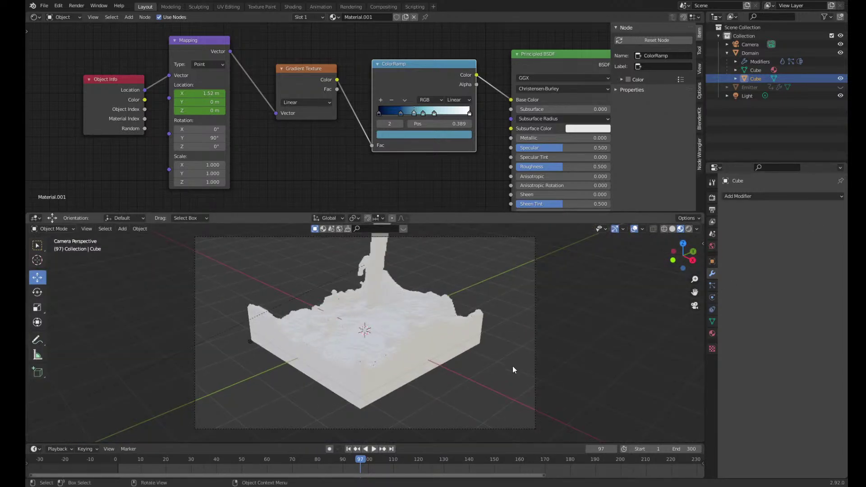
click(702, 244)
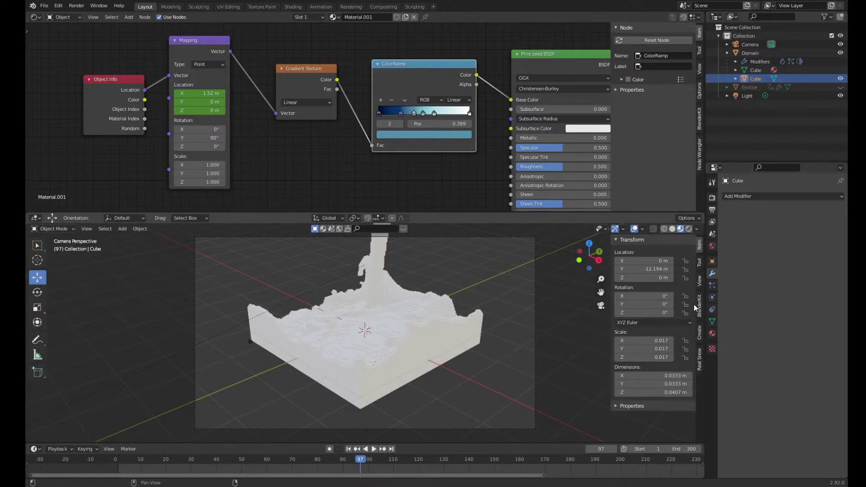
click(698, 280)
click(650, 347)
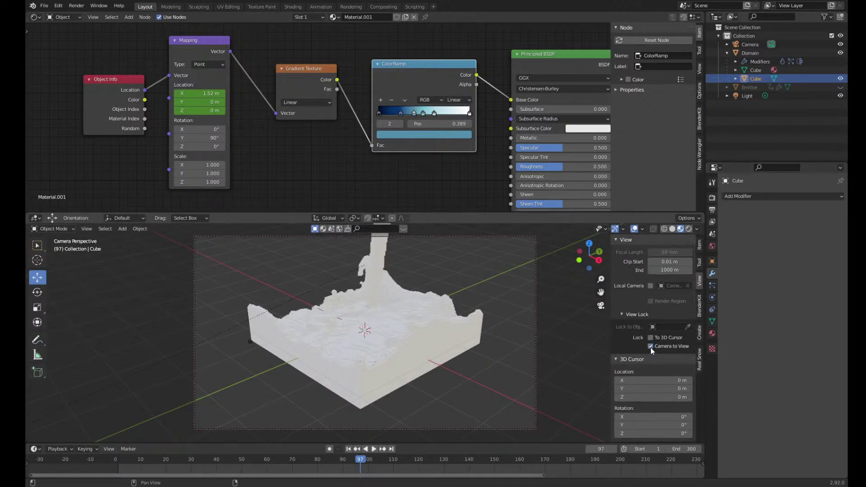
mouse_move(601, 292)
mouse_down()
mouse_move(649, 261)
mouse_move(595, 293)
mouse_up()
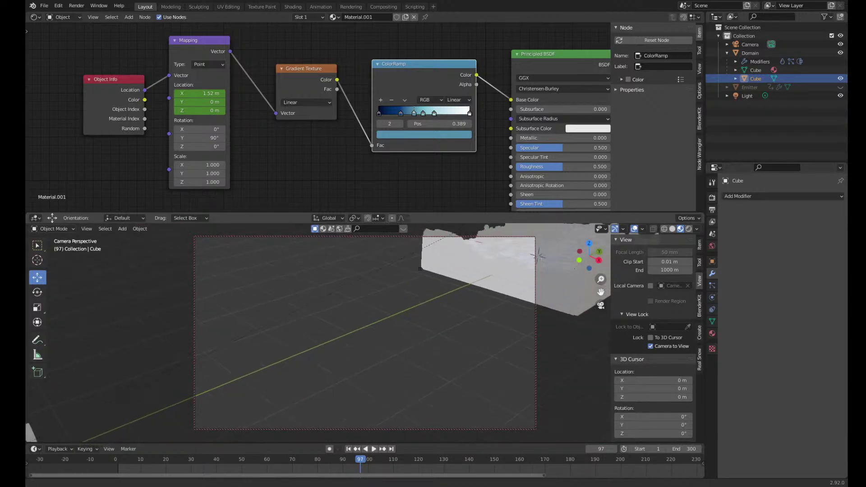
middle_drag(353, 364, 398, 339)
scroll(439, 320, down, 2)
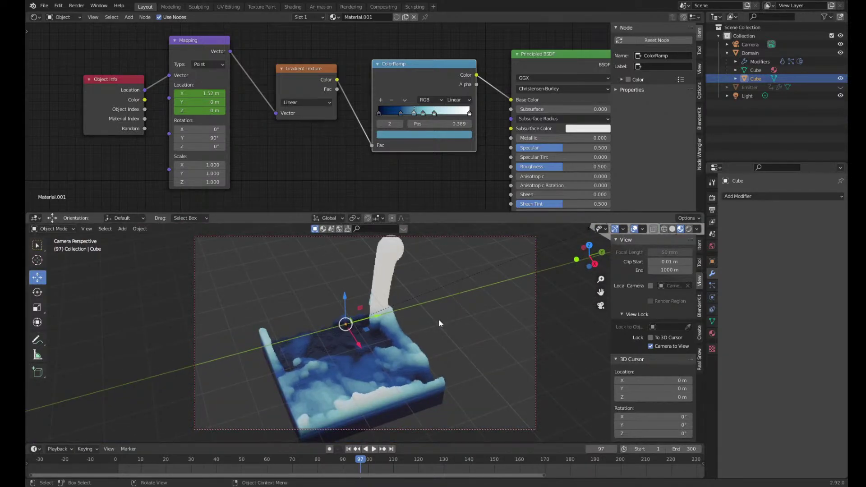
middle_drag(440, 321, 466, 323)
drag(600, 293, 596, 311)
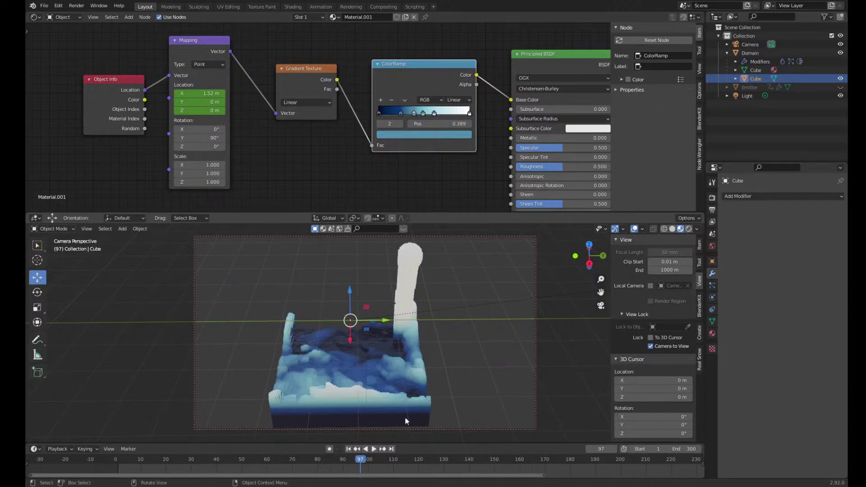
On frame 1, aim the camera at the fluid blob, disable Camera to View and keyframe the camera's location at X 6.2143, Y -13.576, Z 6.045 m
click(118, 459)
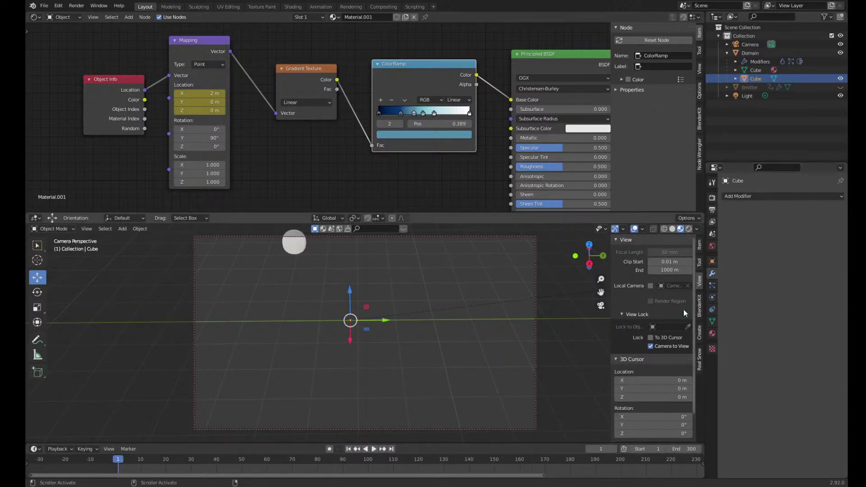
drag(601, 292, 514, 291)
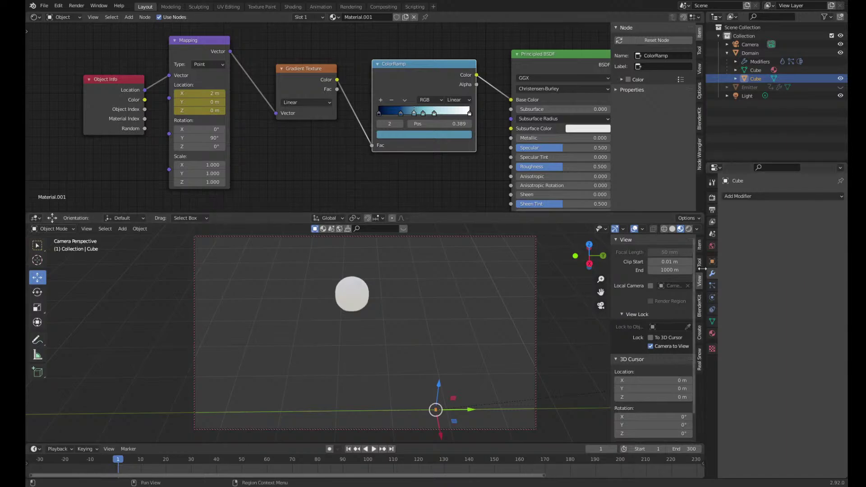
click(650, 347)
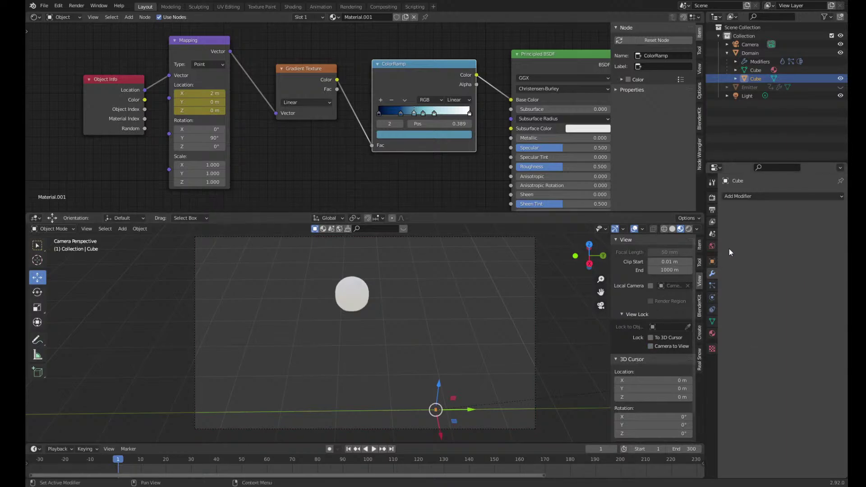
click(751, 45)
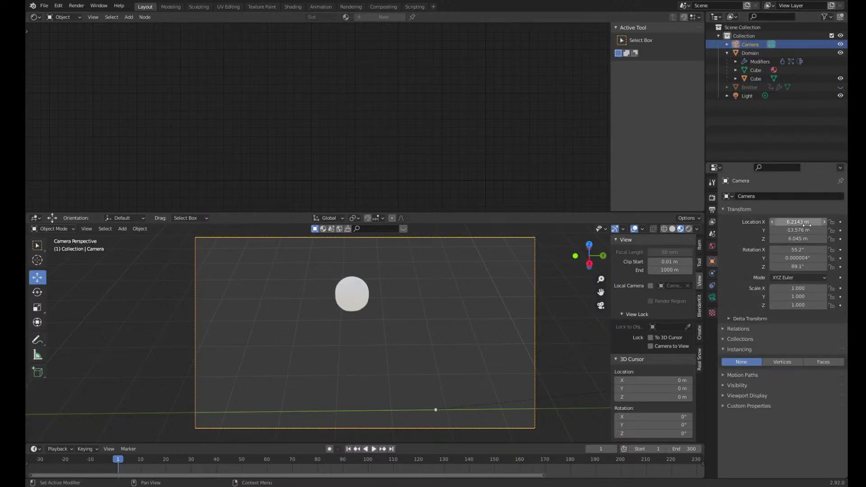
key(i)
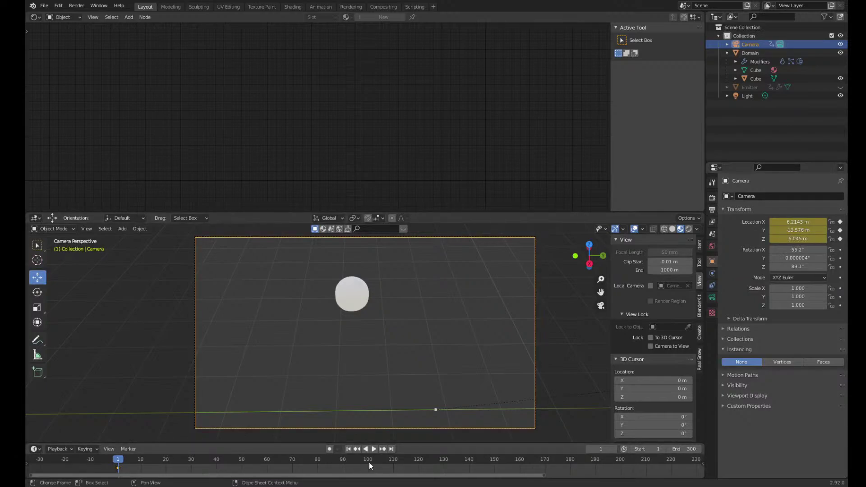
Advance the animation to frame 99, enable Camera to View, and move the camera down to frame the fluid in the domain
key(space)
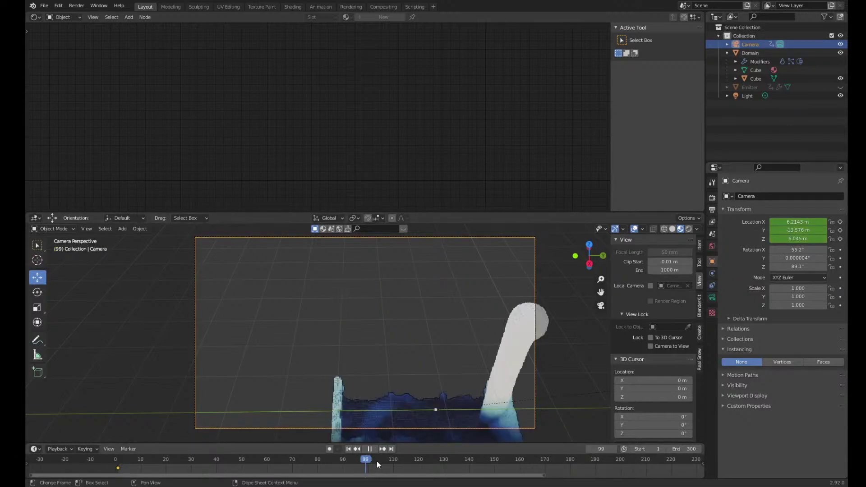
key(space)
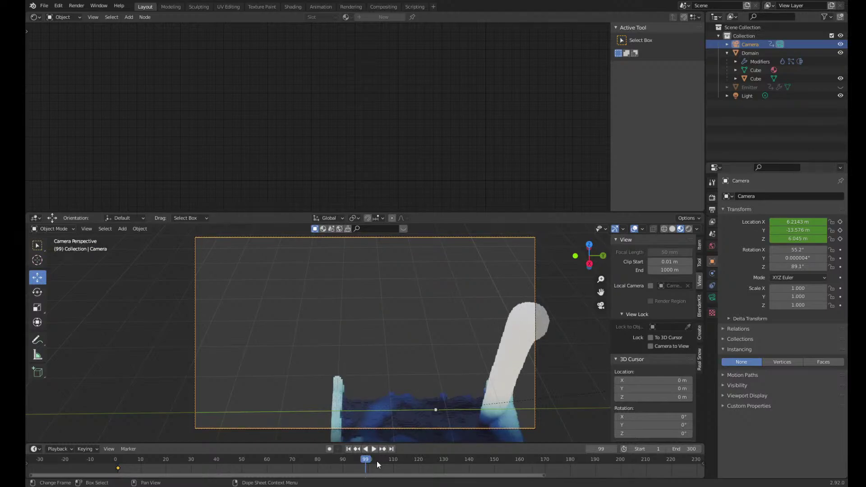
click(650, 346)
drag(600, 292, 539, 295)
scroll(442, 310, up, 3)
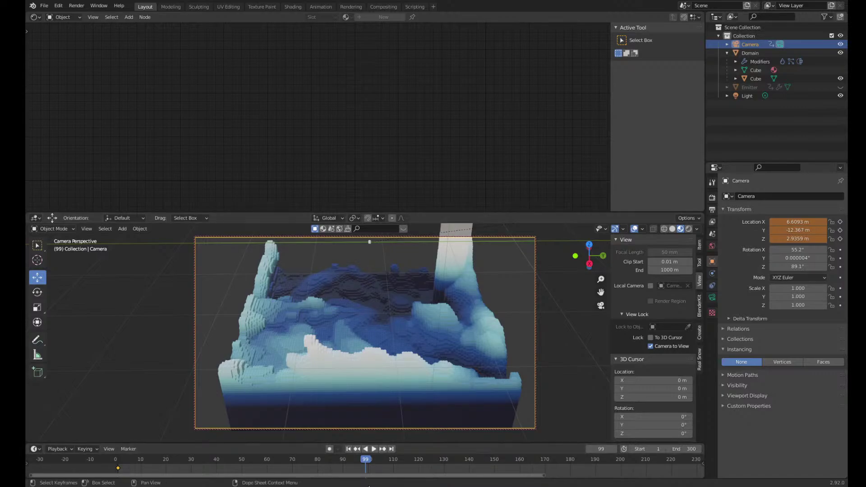
On frame 100, frame the whole fluid pool and keyframe the camera's location at X 6.5542, Y -12.232, Z 3.0146 m
key(Right)
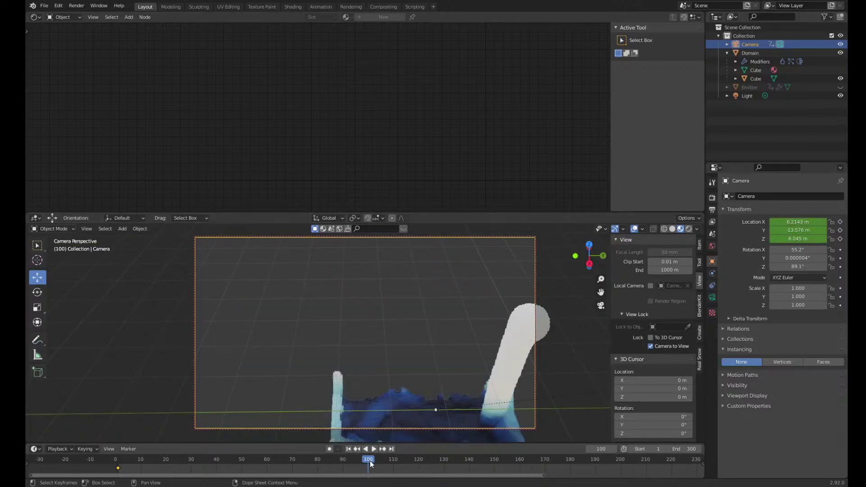
scroll(526, 320, up, 5)
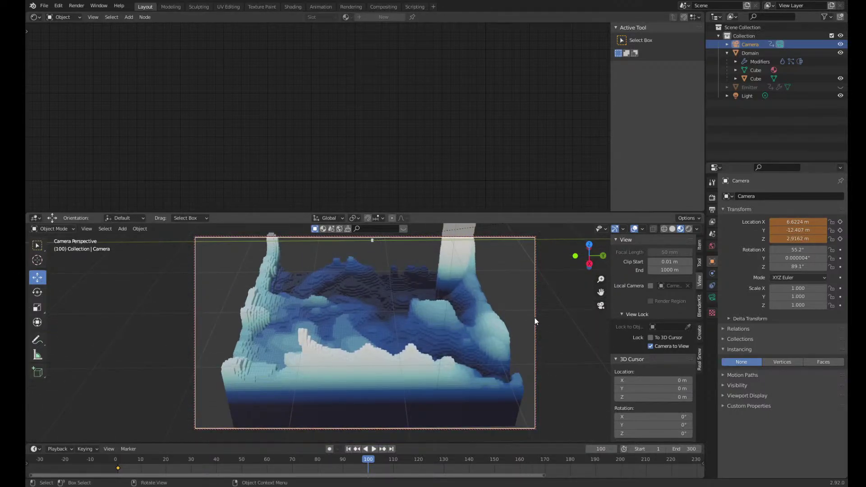
middle_drag(535, 319, 554, 314)
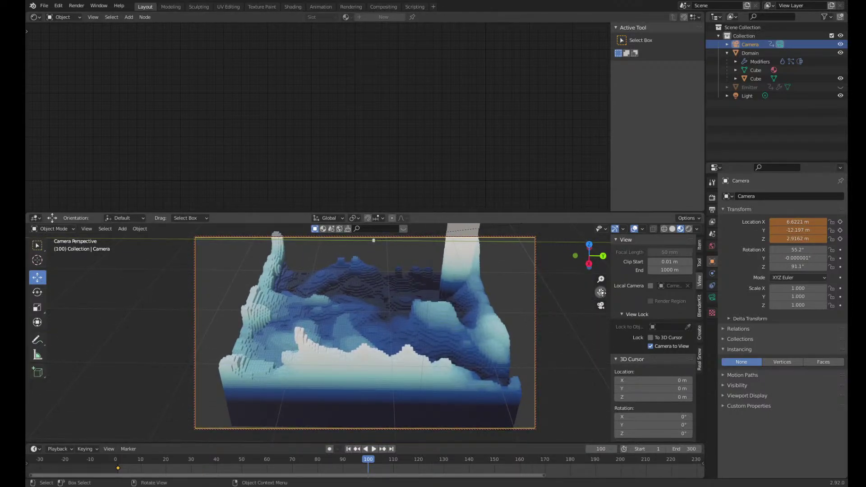
drag(602, 292, 605, 301)
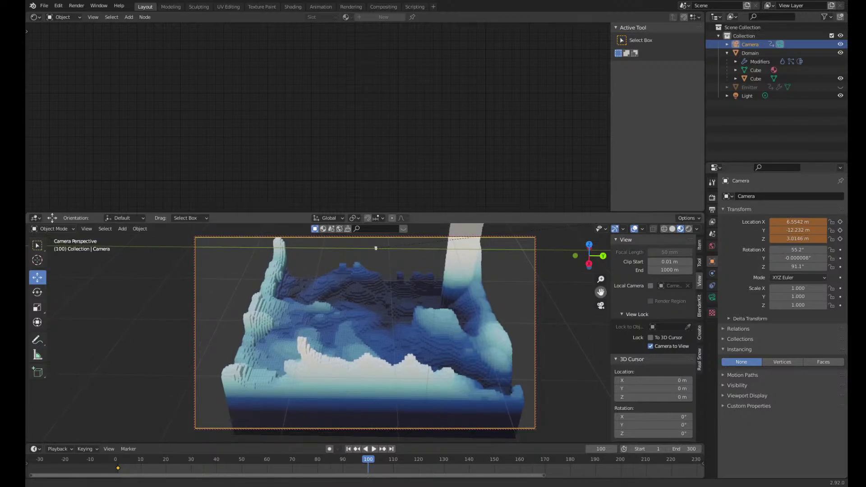
right_click(797, 238)
click(801, 244)
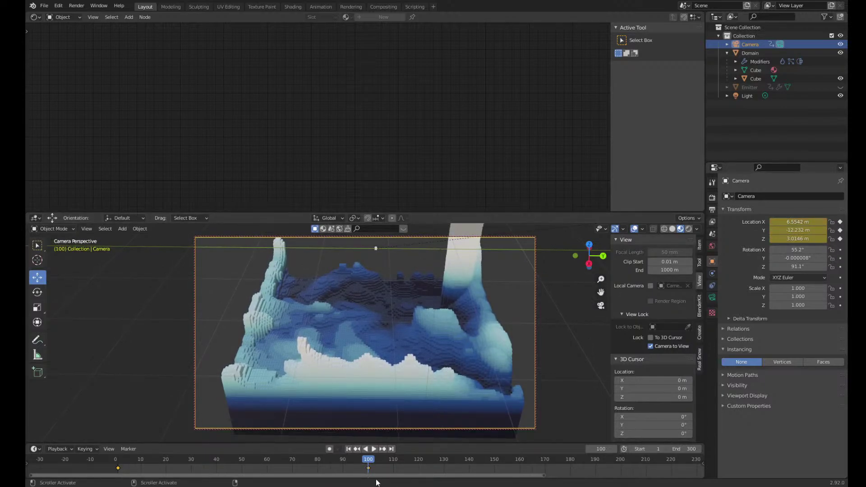
On frame 150, orbit the camera to the adjacent side of the fluid and keyframe its location at X -0.081622, Y -19.571, Z 3.8516 m
drag(440, 474, 540, 478)
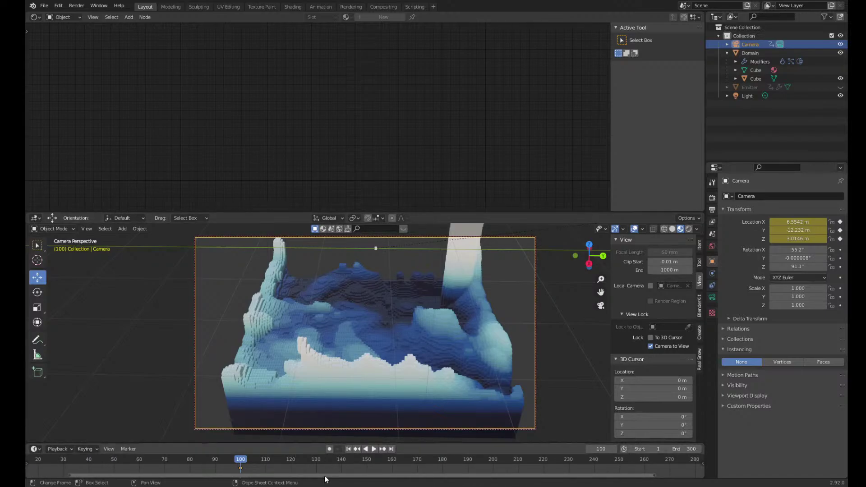
drag(323, 476, 354, 476)
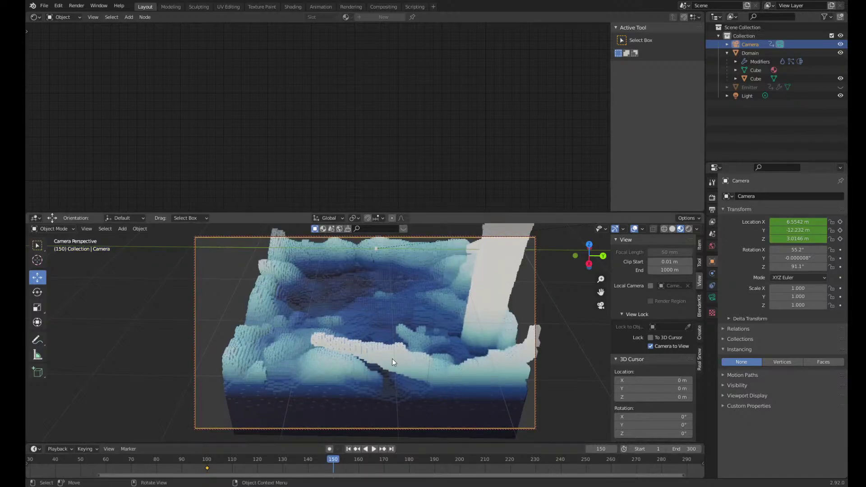
middle_drag(388, 358, 486, 366)
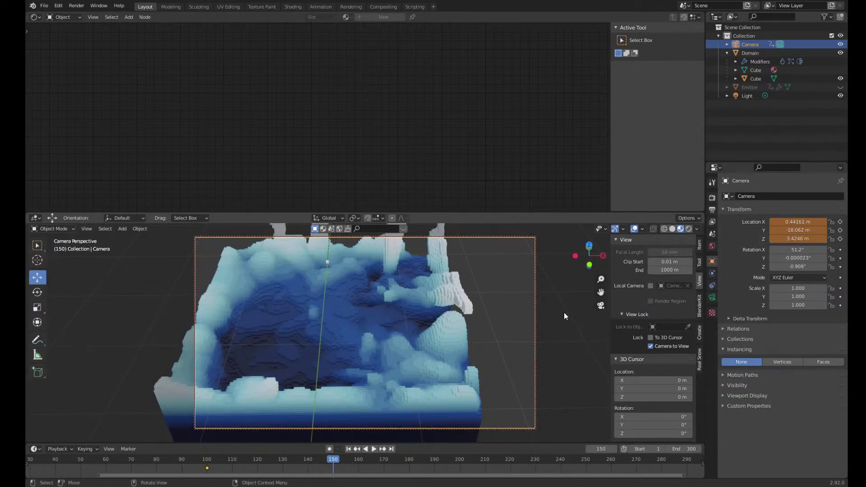
drag(600, 292, 638, 295)
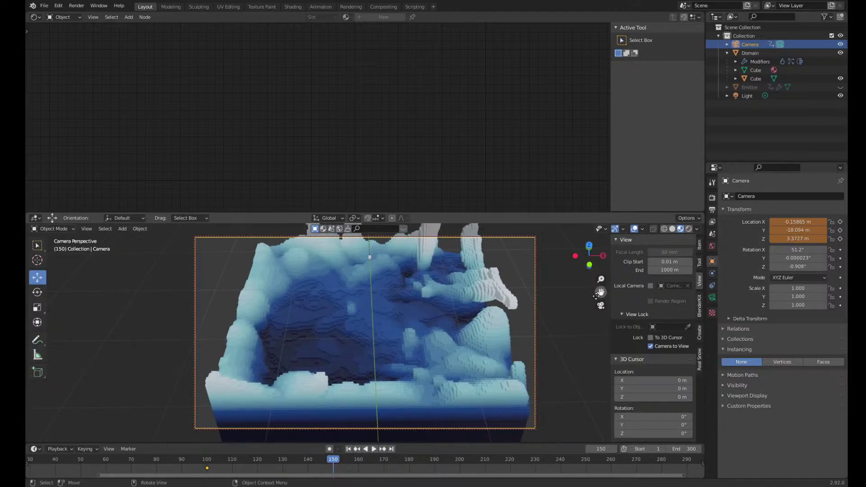
middle_drag(485, 344, 484, 341)
scroll(485, 340, down, 2)
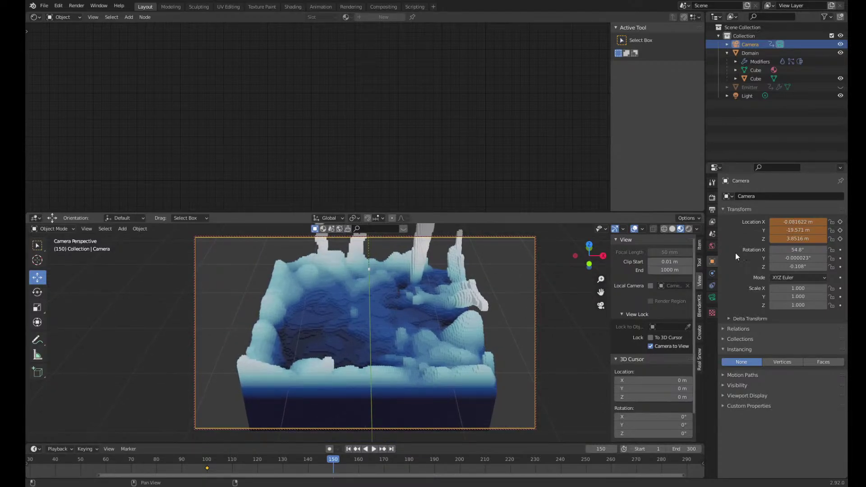
key(i)
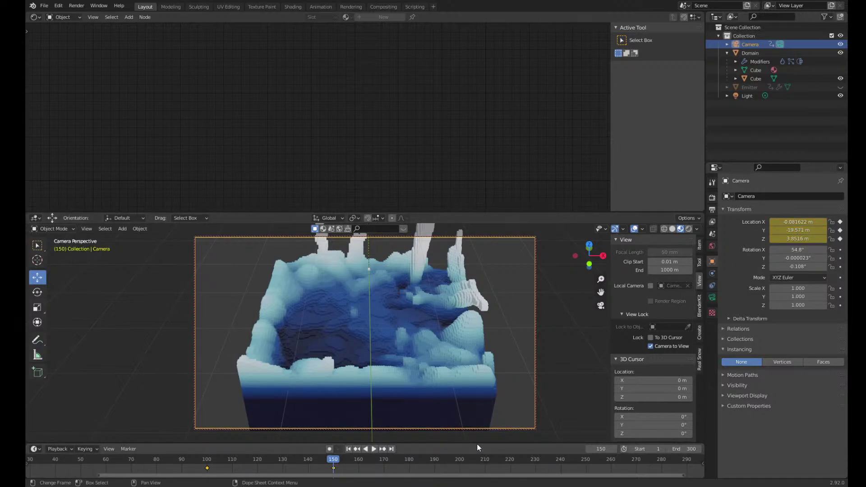
On frame 200, orbit the camera to the fluid's next side and keyframe its location at X -7.2485, Y -12.229, Z 3.8963 m
key(space)
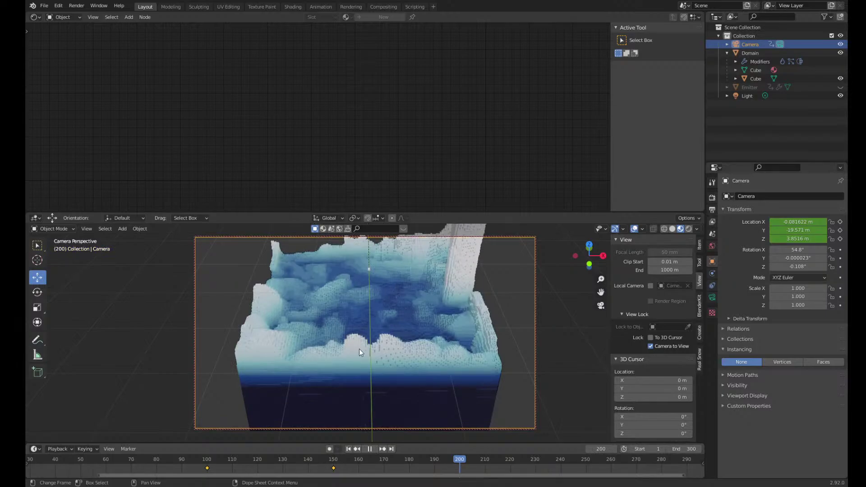
key(space)
middle_drag(336, 348, 449, 344)
drag(600, 294, 611, 321)
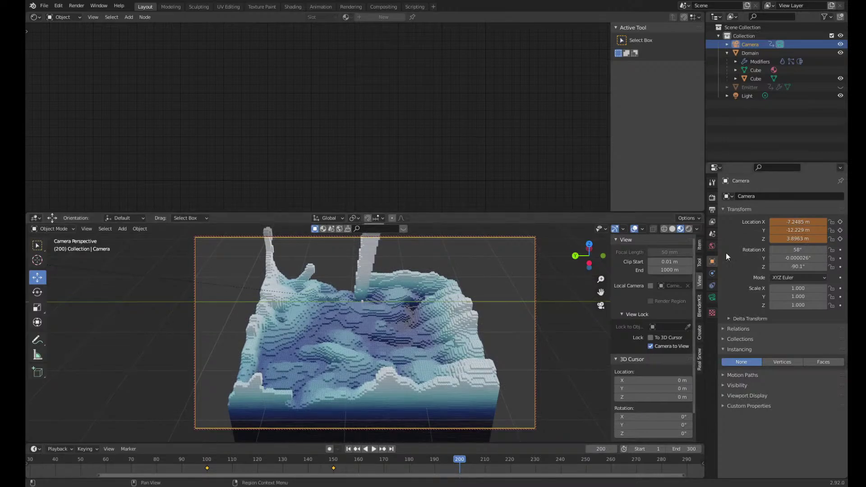
key(i)
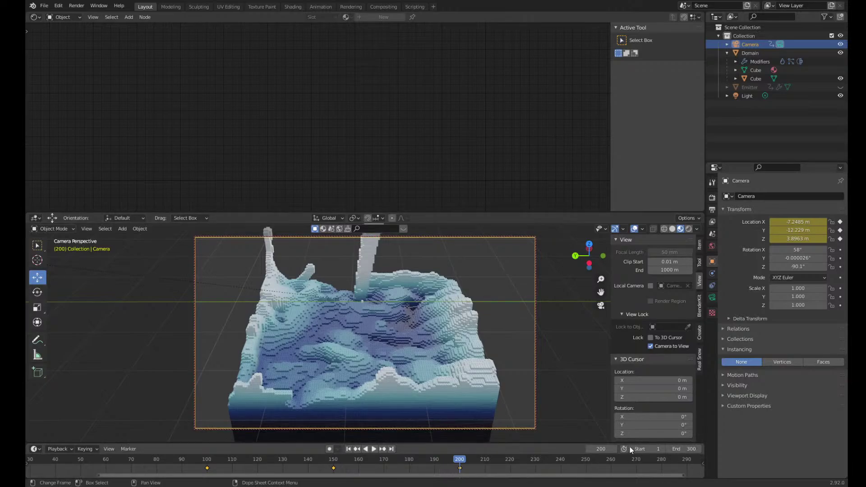
On frame 250, swing the camera around to the fluid's far side and keyframe its location at X 0.075246, Y -4.7649, Z 3.8827 m
key(space)
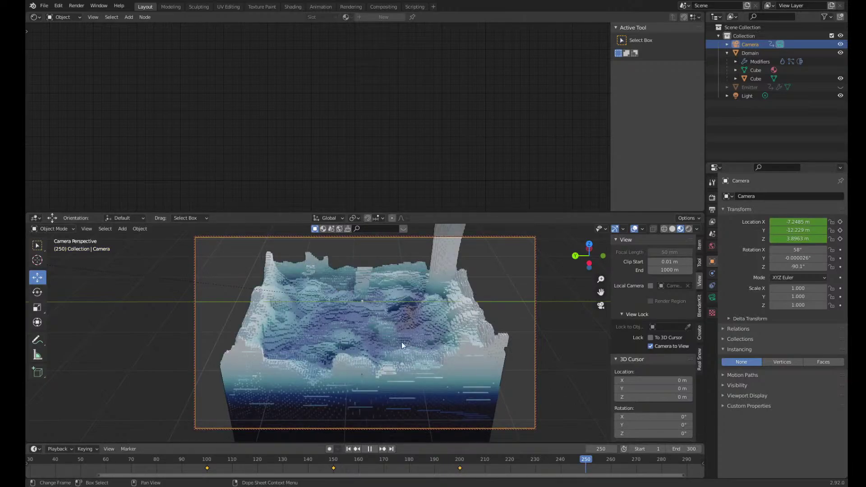
key(space)
middle_drag(401, 342, 427, 336)
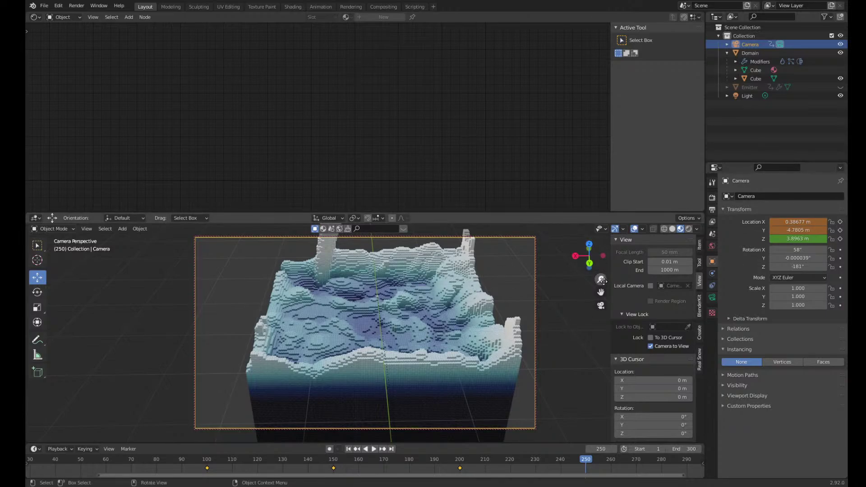
drag(601, 292, 579, 292)
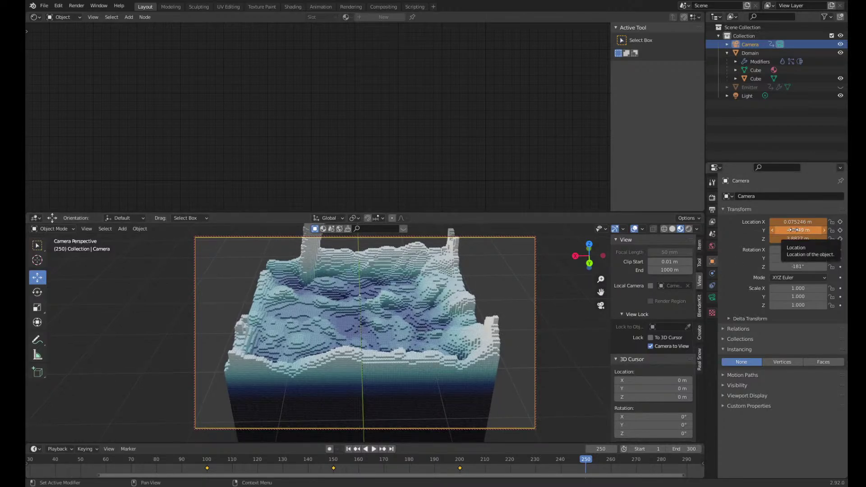
key(i)
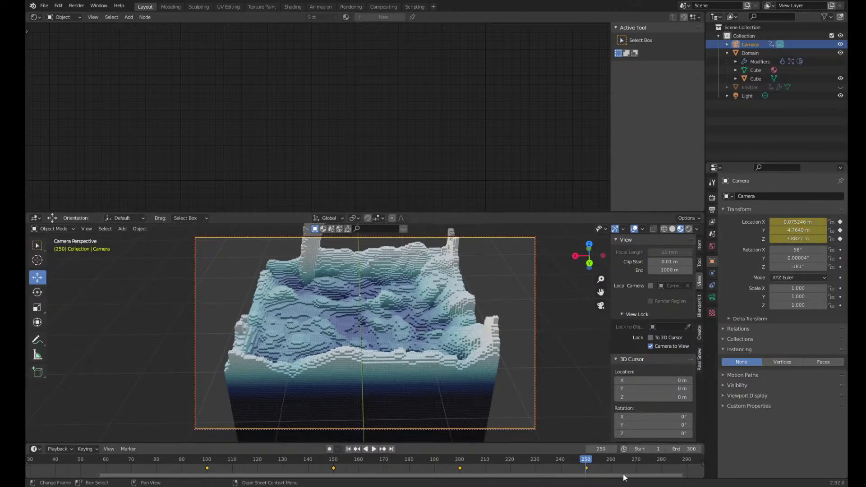
On frame 300, complete the camera's orbit, keyframe its location at X 7.2975, Y -12.221, Z 4.0247 m, and disable Camera to View
drag(623, 474, 637, 470)
middle_drag(637, 471, 619, 463)
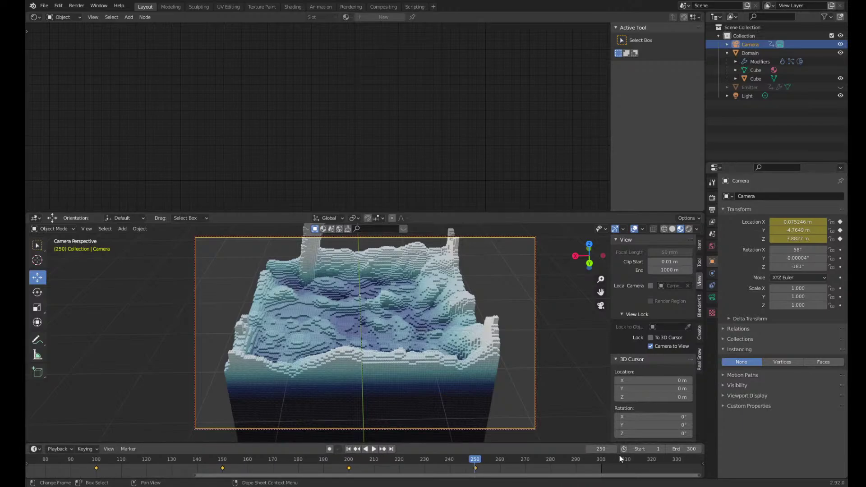
click(612, 459)
key(space)
key(space)
middle_drag(339, 337, 429, 326)
drag(600, 293, 491, 320)
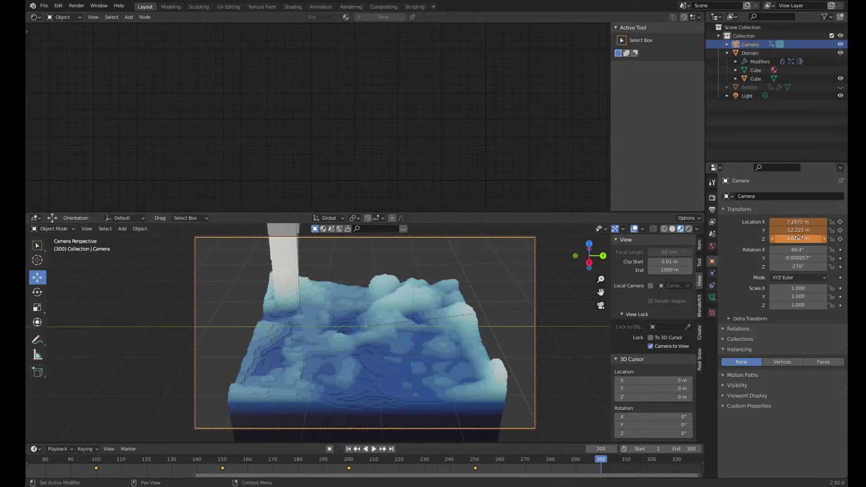
scroll(486, 301, down, 6)
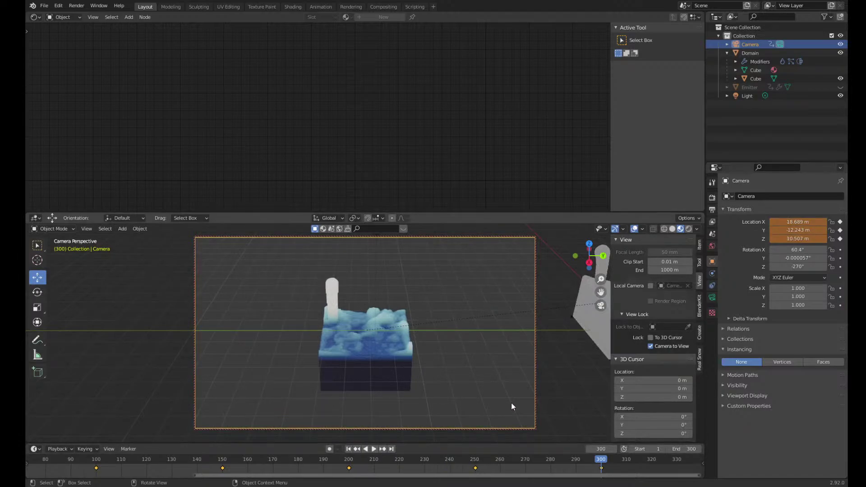
scroll(517, 404, up, 6)
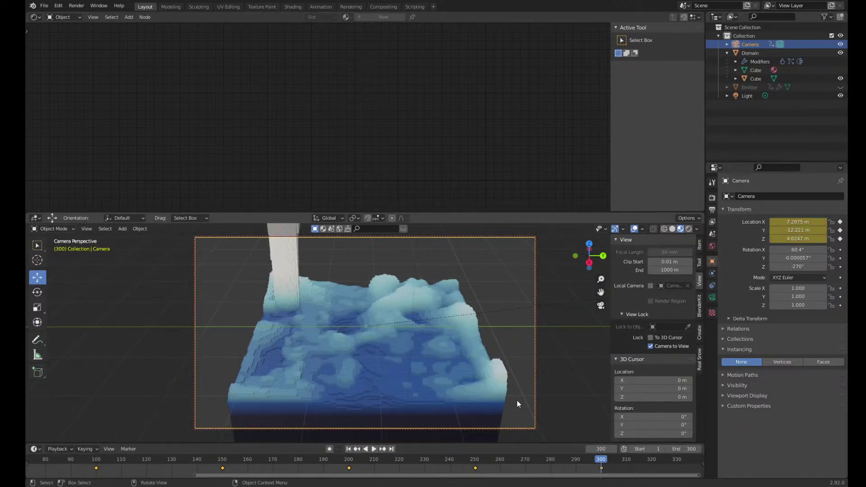
click(650, 346)
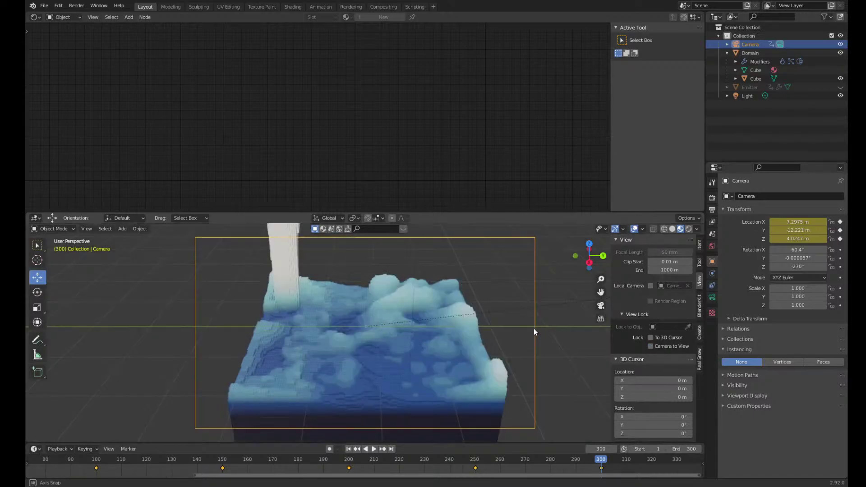
Leave the camera view, switch to solid shading, and play from frame 1 to about frame 125 to examine the camera's movement around the fluid
middle_drag(533, 328, 464, 367)
scroll(464, 367, down, 6)
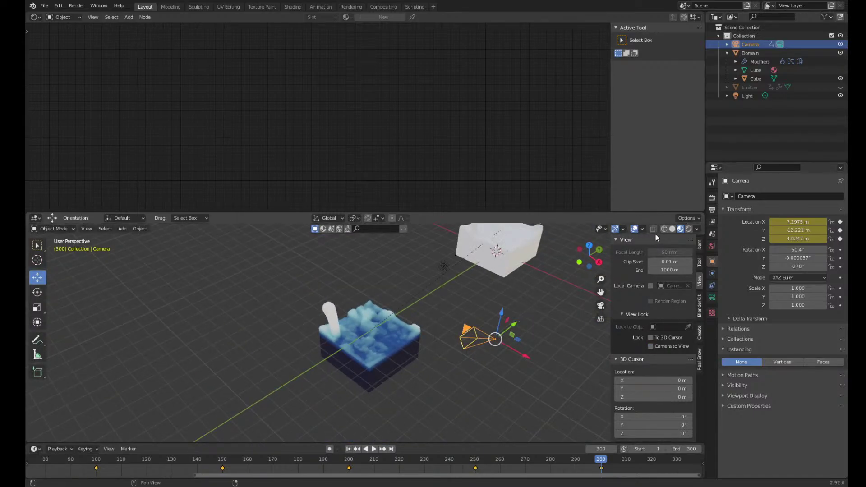
click(672, 229)
middle_drag(445, 335, 447, 350)
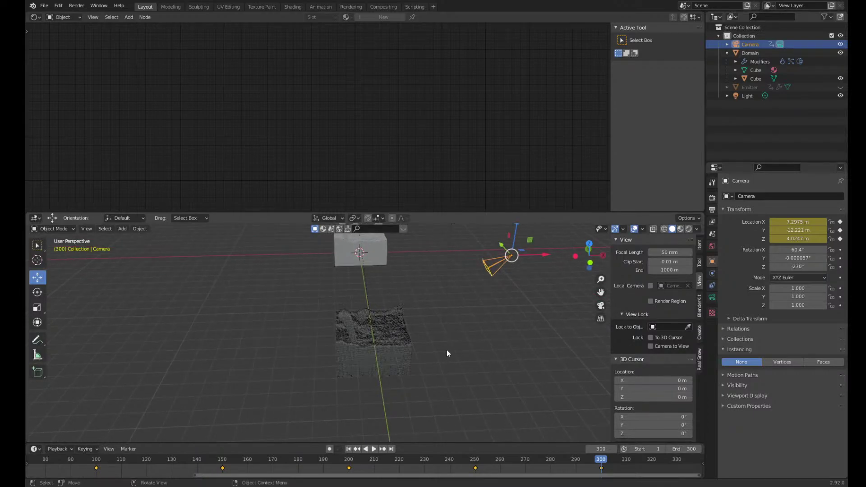
middle_drag(189, 477, 235, 480)
drag(235, 481, 121, 474)
click(144, 460)
key(space)
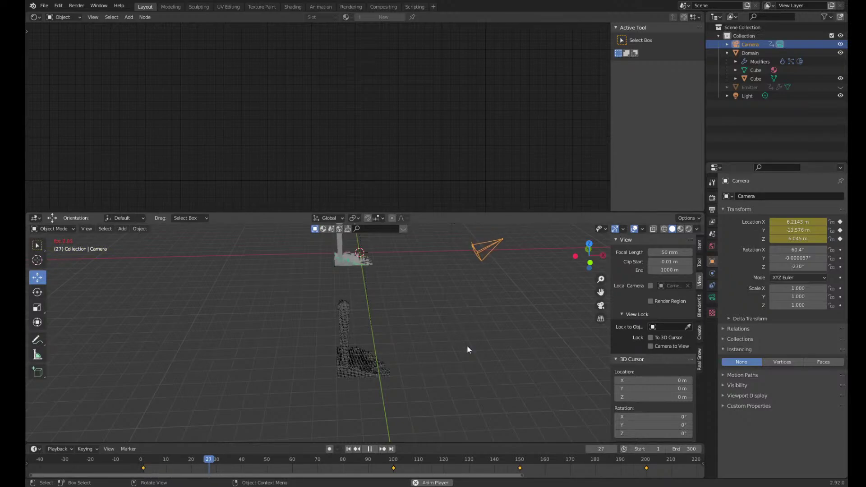
middle_drag(432, 346, 396, 355)
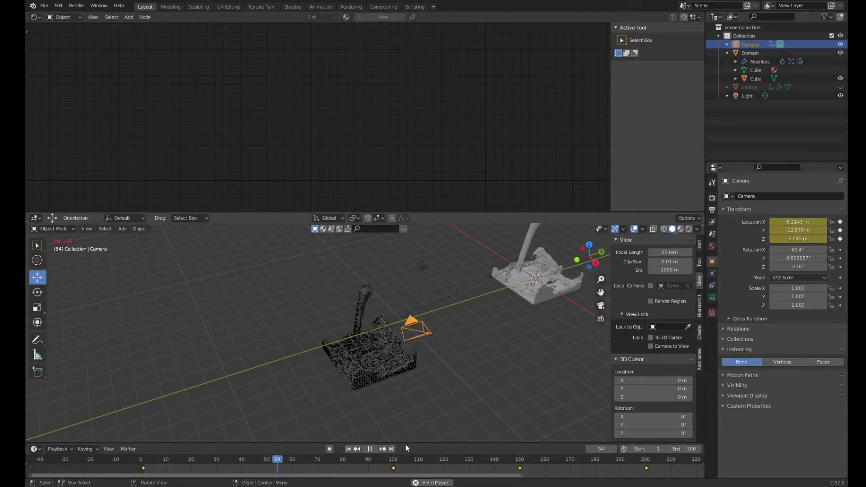
click(512, 416)
key(space)
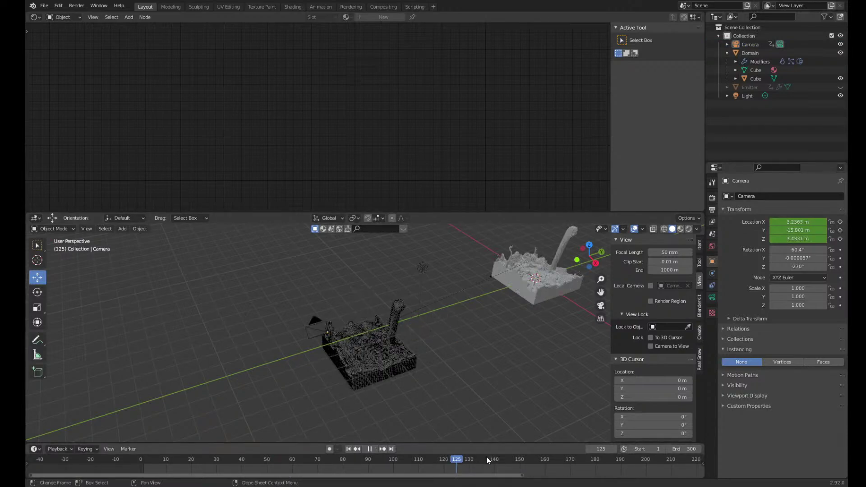
Switch the viewport to rendered shading and examine the coloured block fluid up close on frame 125
click(688, 229)
scroll(406, 371, up, 2)
scroll(406, 370, up, 5)
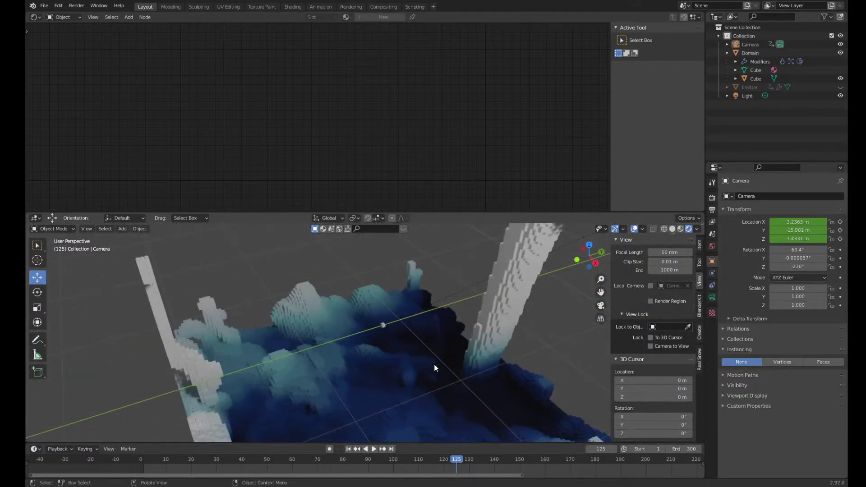
middle_drag(431, 364, 469, 345)
scroll(444, 356, down, 4)
Return to the camera view and go to frame 100 to check how the camera frames the fluid
click(600, 306)
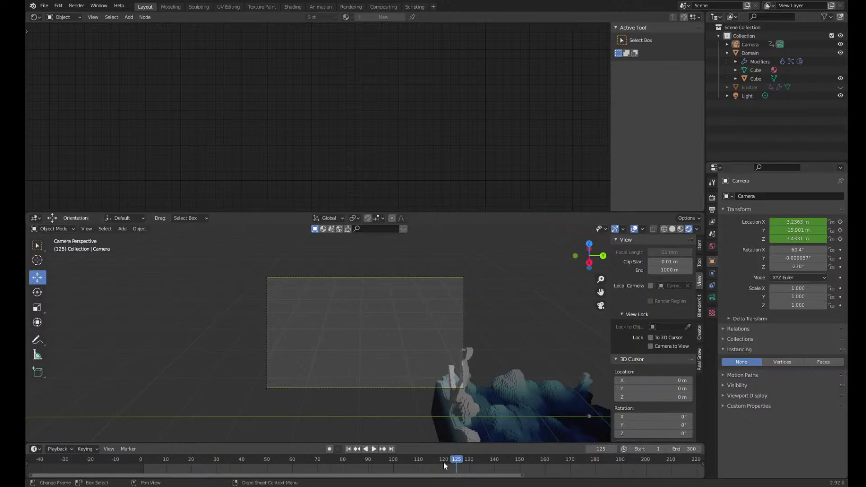
click(397, 459)
key(space)
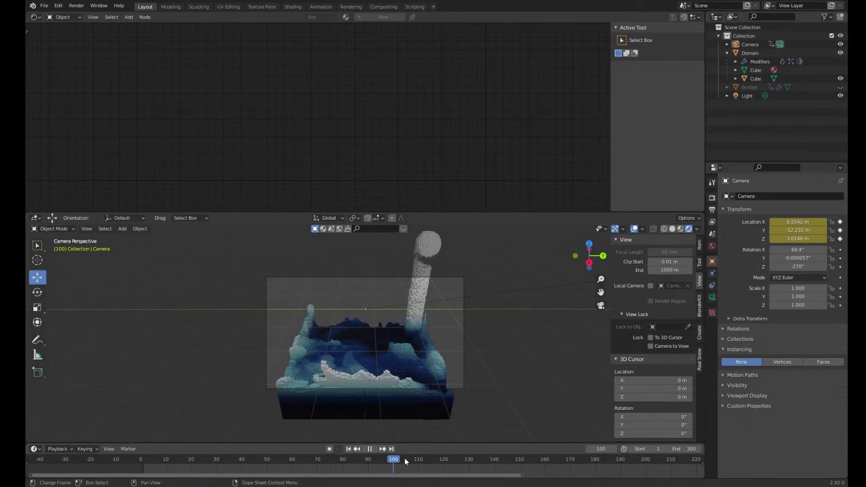
key(space)
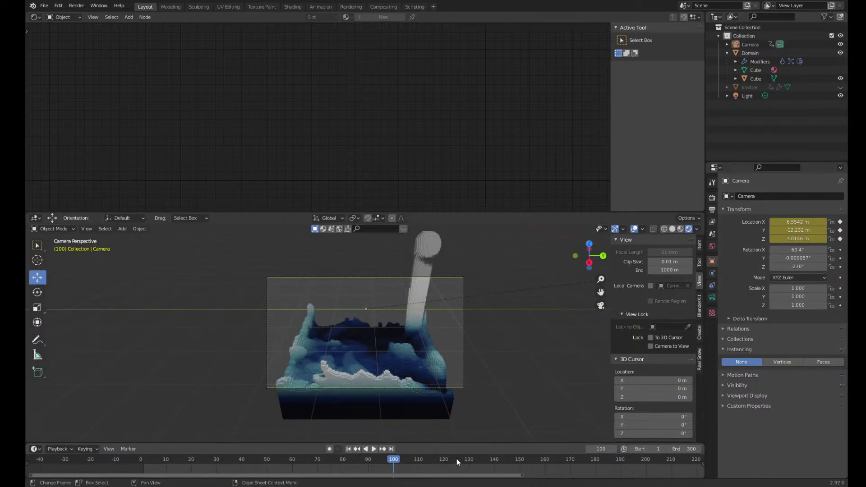
Play from frame 100 to 125 in camera view, select the camera, and recheck its framing from frame 1 and at frame 100
key(space)
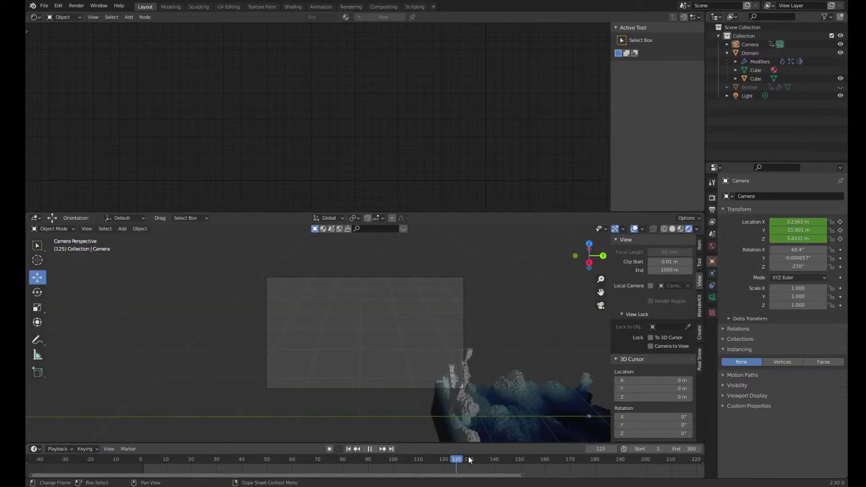
key(space)
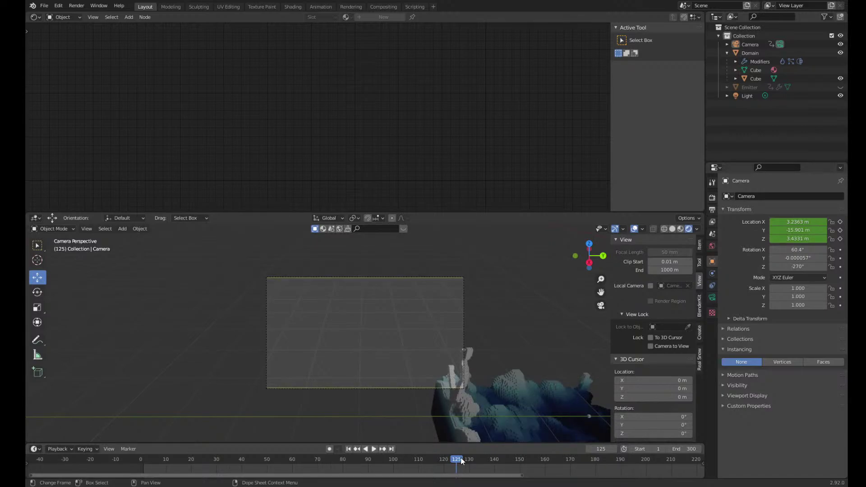
click(748, 45)
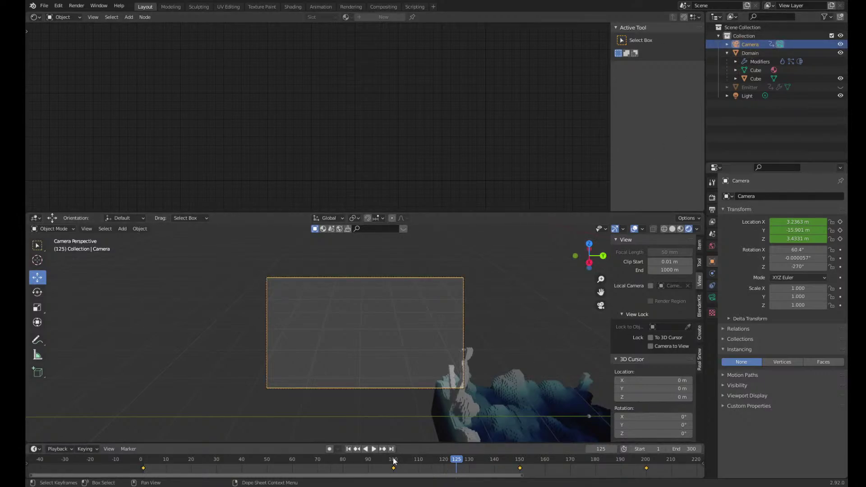
click(143, 460)
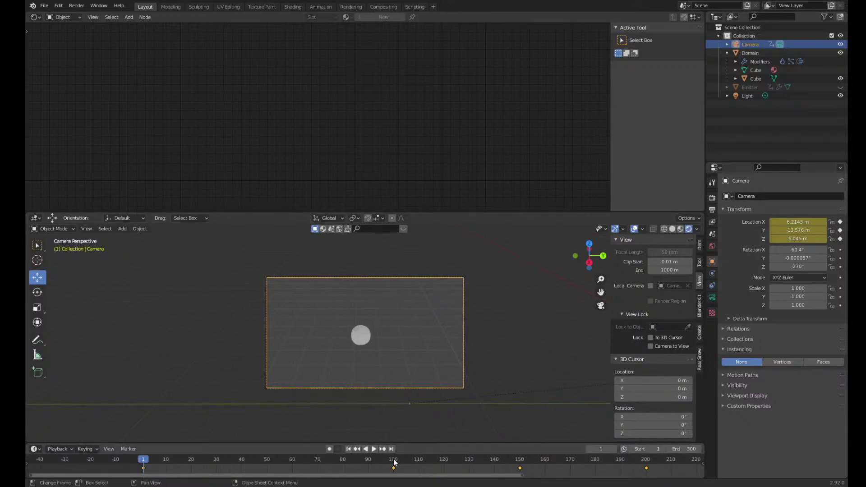
key(space)
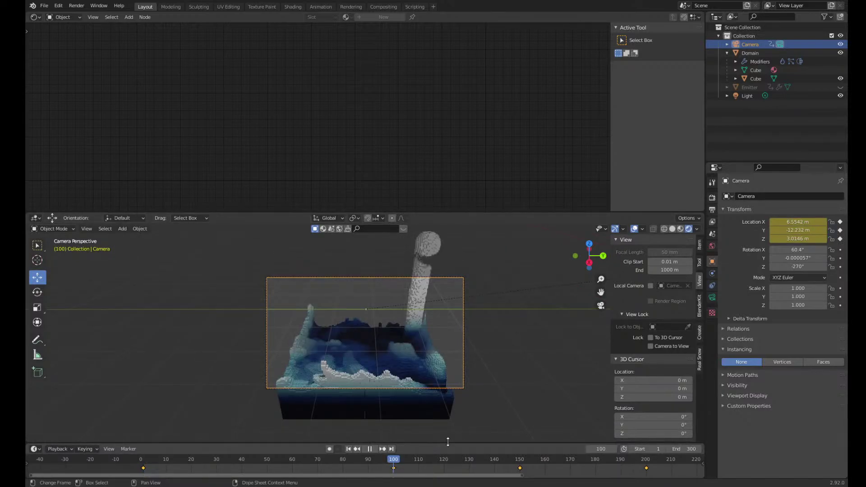
key(space)
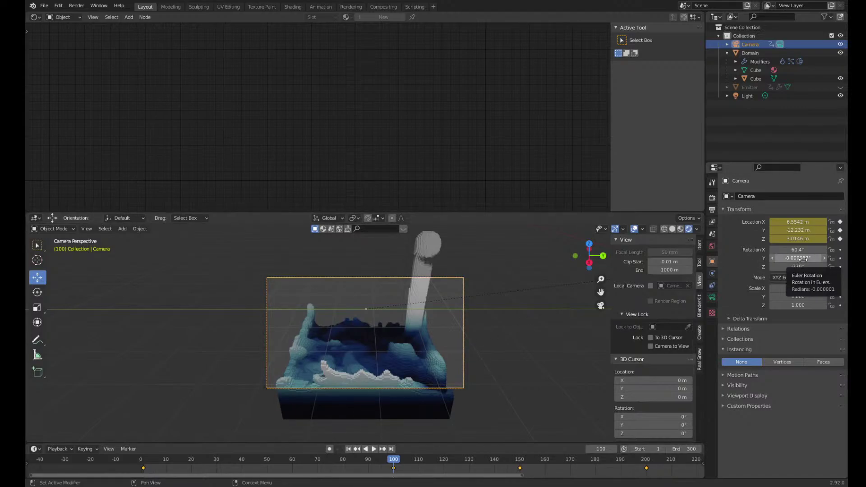
On frame 100, reframe the fluid with Camera to View and keyframe the camera's location at X 6.9676, Y -12.184, Z 2.2464 m and rotation at X 63.6°, Z -270°
key(i)
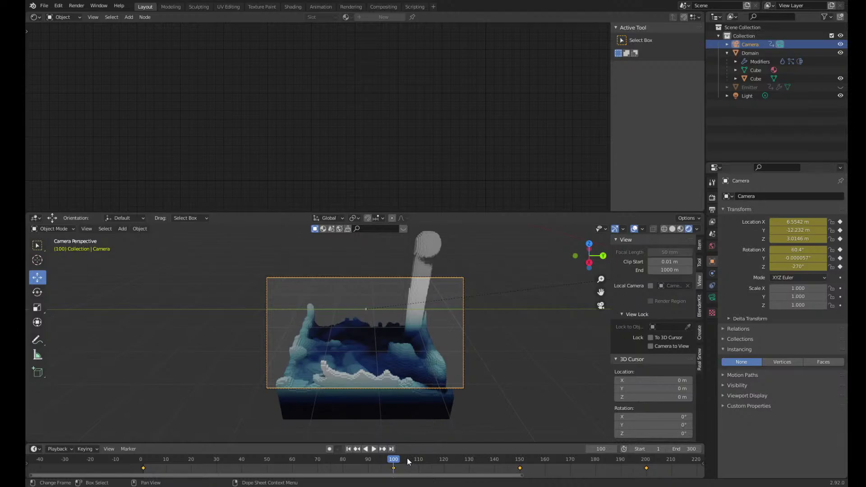
click(650, 346)
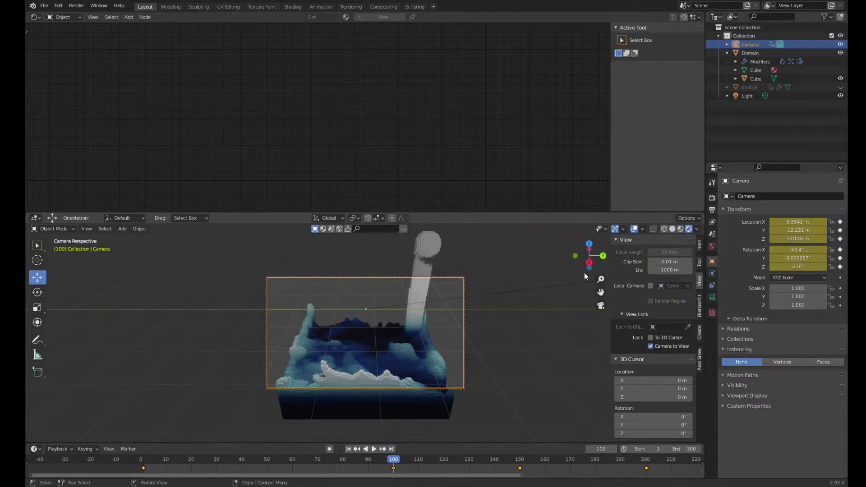
drag(600, 292, 560, 319)
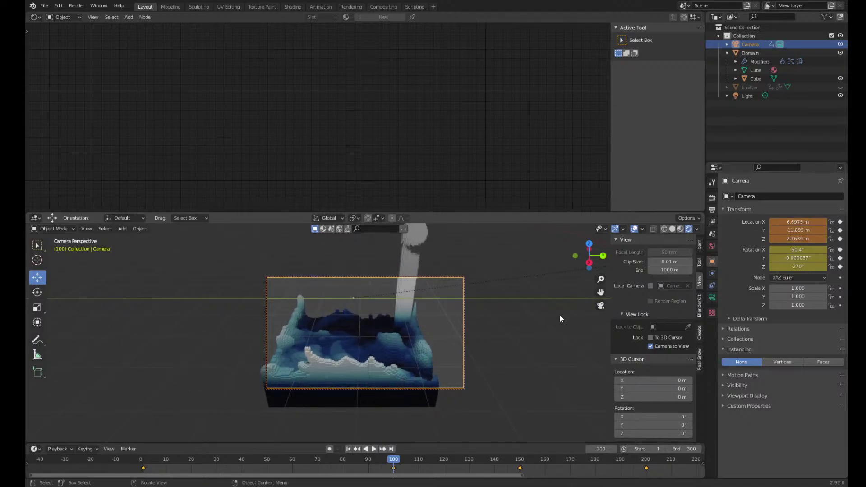
middle_drag(560, 315, 562, 311)
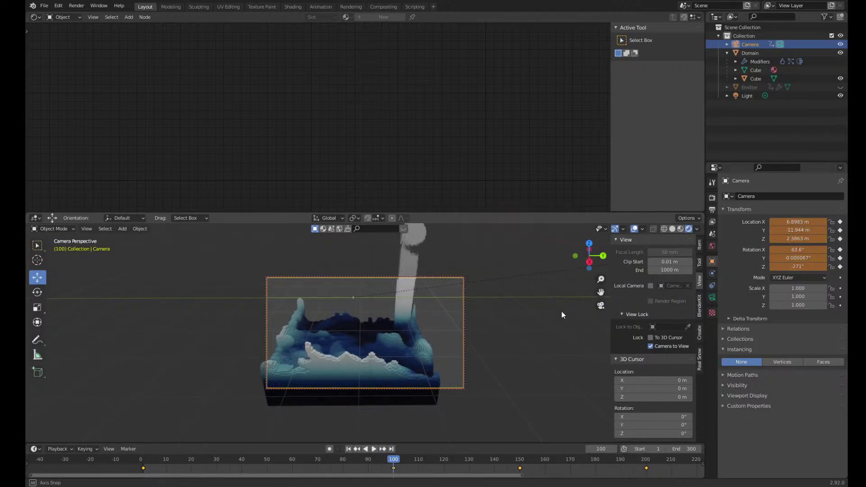
mouse_move(601, 293)
mouse_down()
mouse_move(614, 290)
mouse_move(602, 290)
mouse_up()
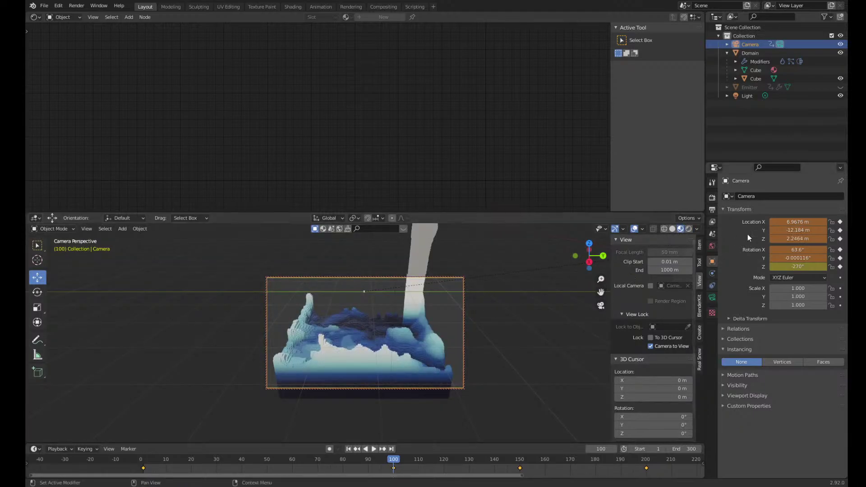
key(i)
key(i)
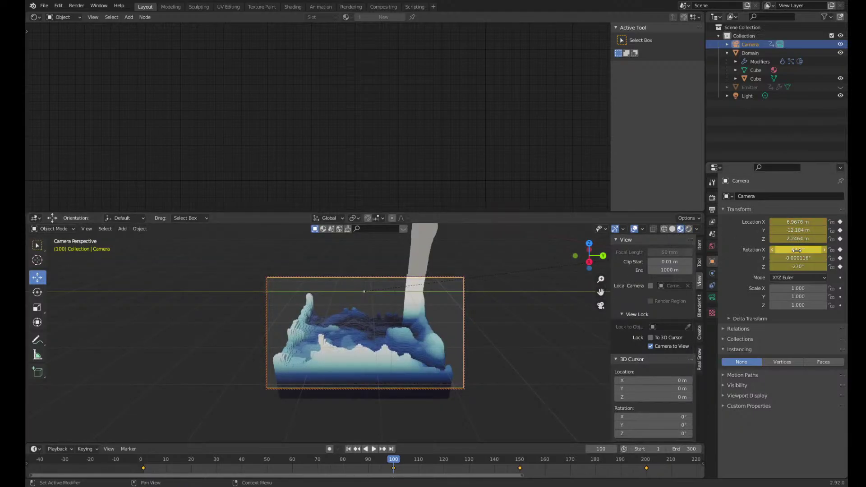
Try to reframe the camera on frame 150 so it faces the fluid front-on from farther back
click(521, 459)
key(space)
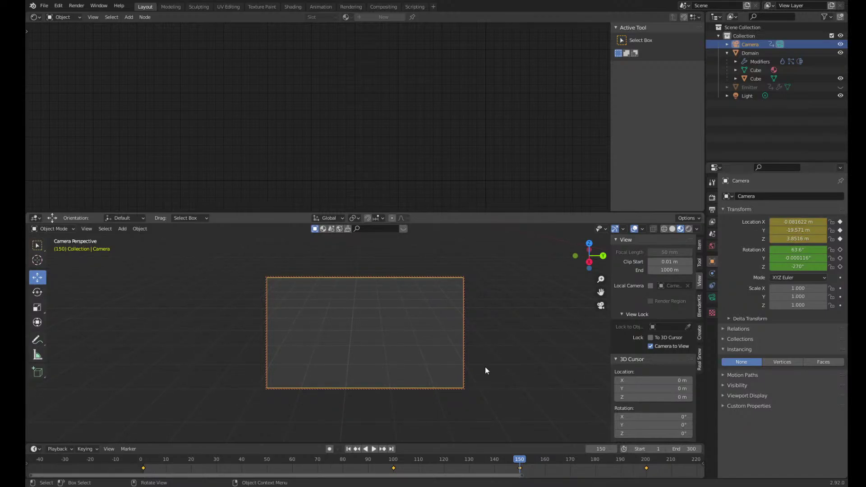
middle_drag(485, 367, 580, 367)
drag(601, 292, 540, 296)
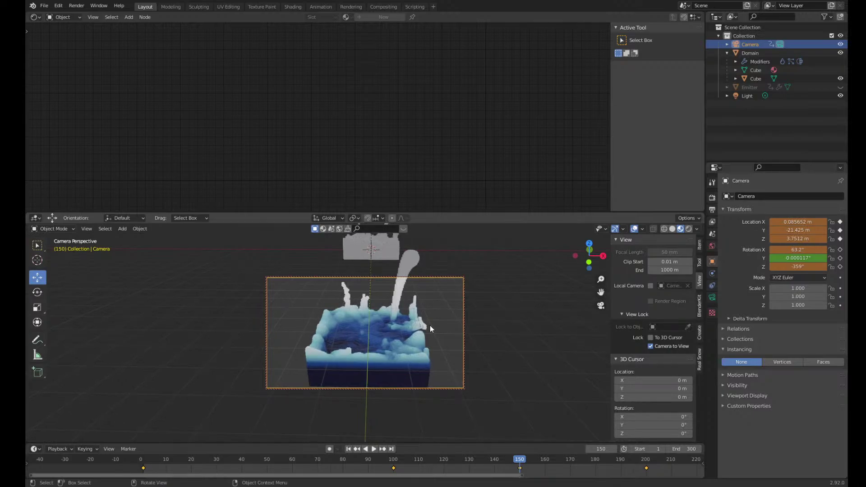
scroll(429, 326, up, 3)
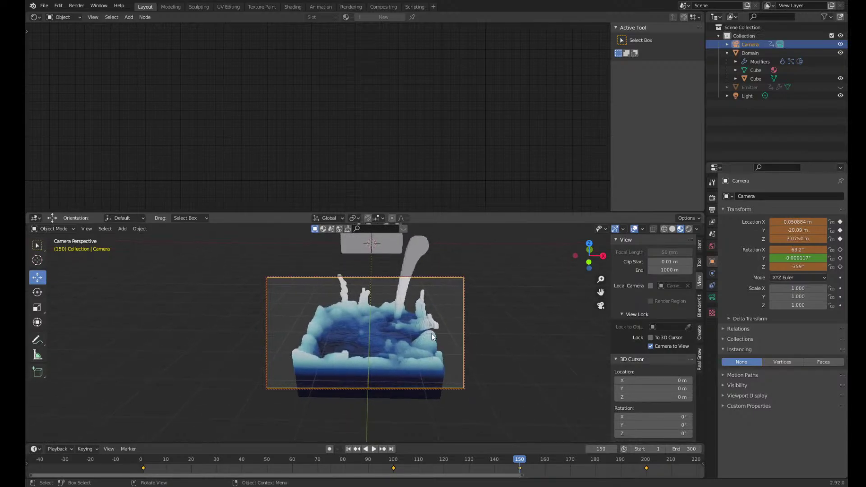
scroll(432, 336, down, 2)
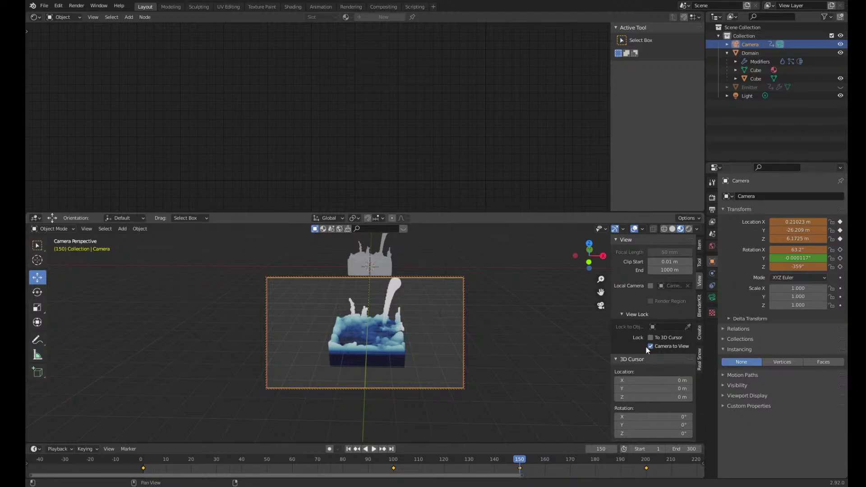
key(Left)
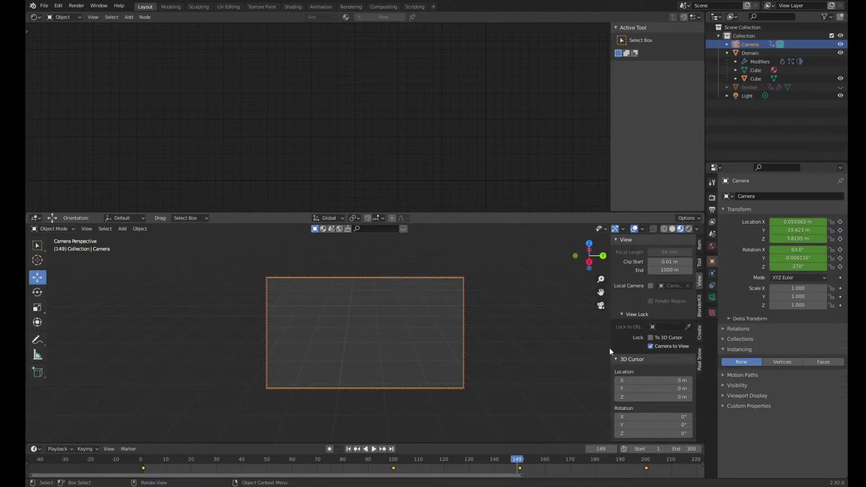
Disable Camera to View, leave the camera view, and step through frames 99 to 153 and back to 149 to examine the camera's path
click(650, 348)
scroll(491, 359, down, 1)
scroll(485, 358, up, 4)
middle_drag(480, 356, 456, 322)
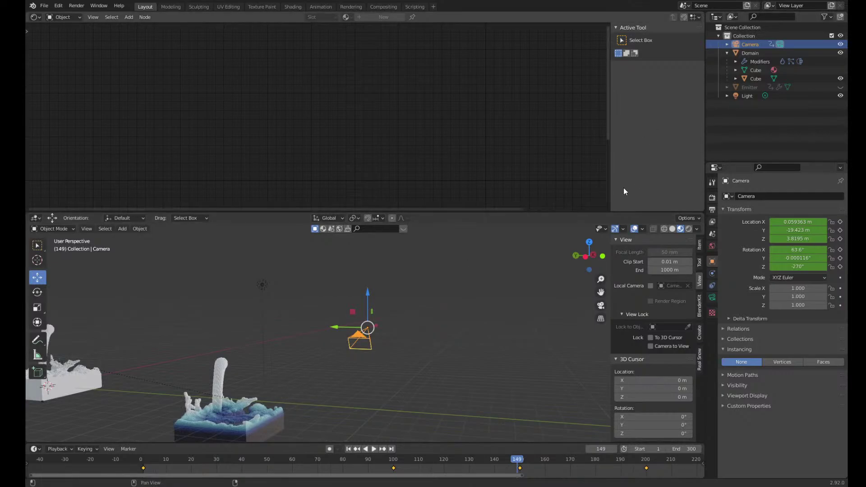
click(391, 460)
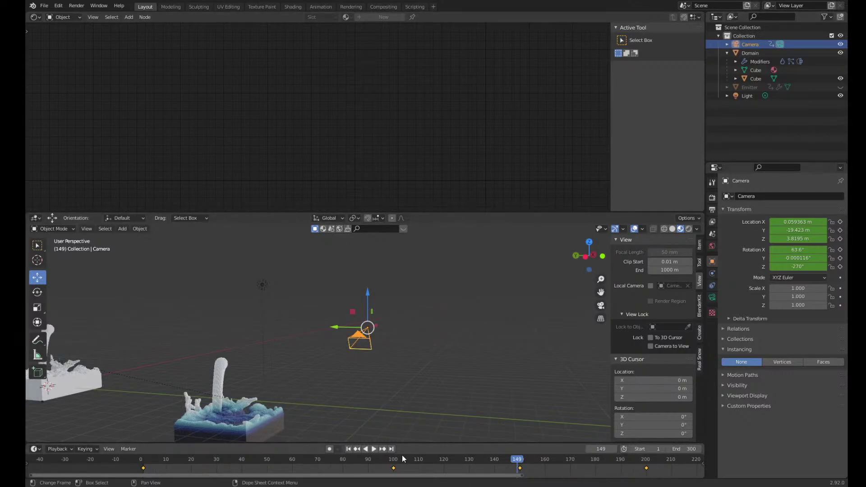
key(space)
key(space)
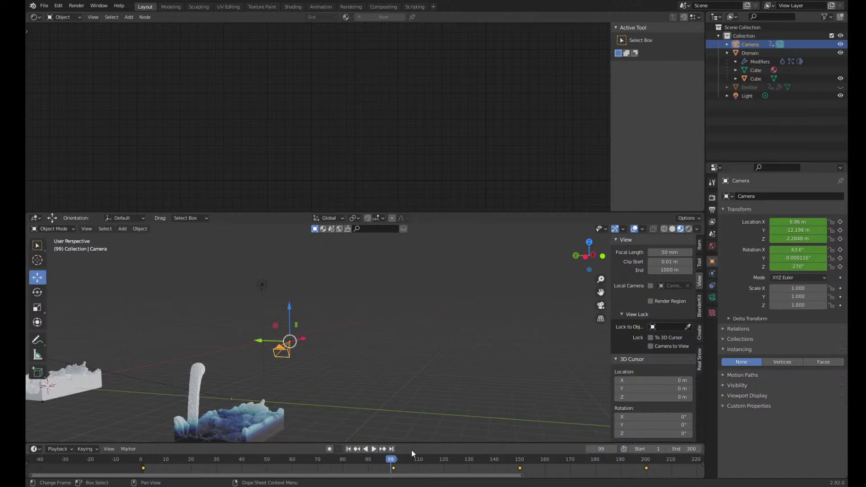
key(Right)
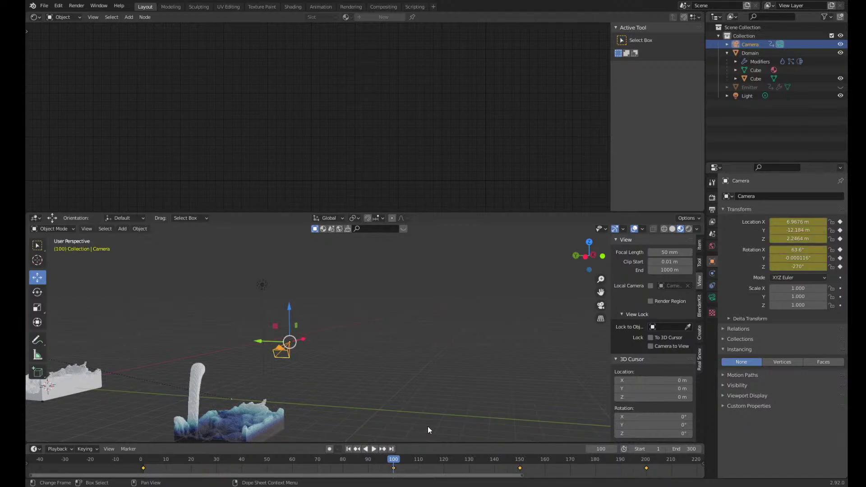
key(Right)
key(Right)
key(Right)
key(Right)
key(Right)
key(Right)
key(Right)
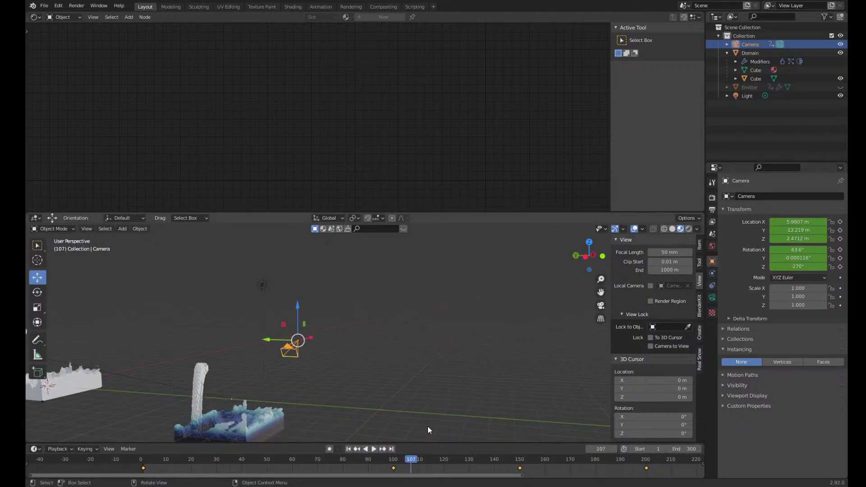
key(Right)
key(Right)
key(Right)
key(Right)
key(Right)
key(Right)
key(Right)
key(Right)
key(Right)
key(Right)
key(Right)
key(Right)
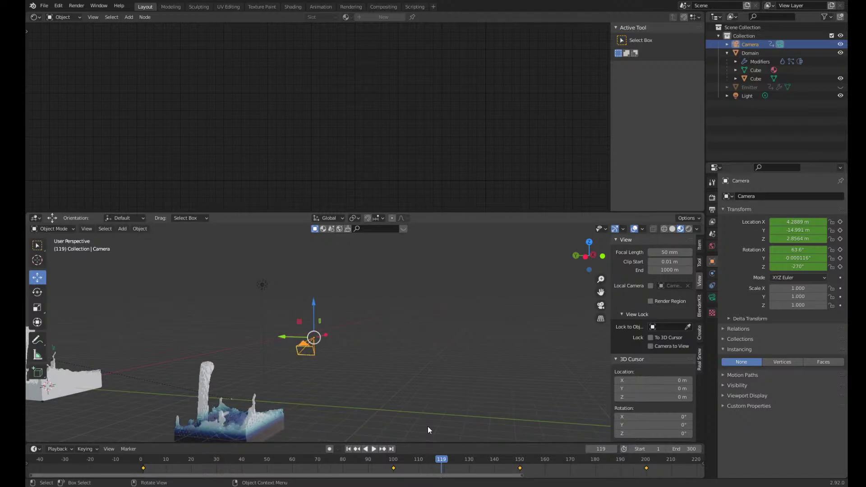
key(Right)
key(Right)
key(Right)
key(Right)
key(Right)
key(Right)
key(Right)
key(Right)
key(Right)
key(Right)
key(Right)
key(Right)
key(Right)
key(Right)
key(Right)
key(Right)
key(Right)
key(Right)
key(Right)
key(Right)
key(Right)
key(Right)
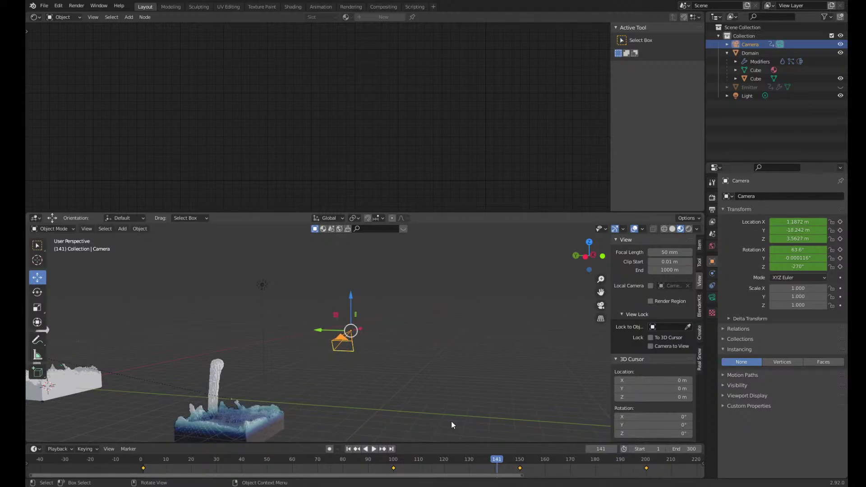
key(Right)
key(Right)
key(Right)
key(Right)
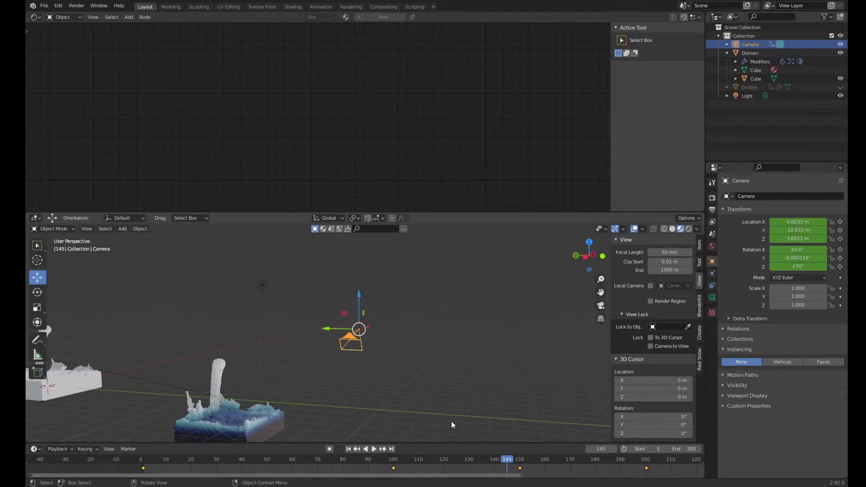
key(Right)
key(Right)
key(Right)
key(Right)
key(Right)
key(Right)
key(Right)
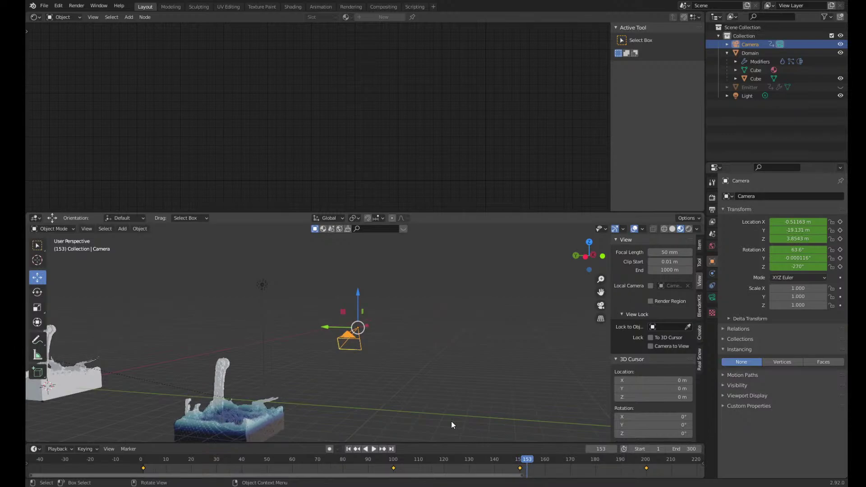
key(Left)
key(Left)
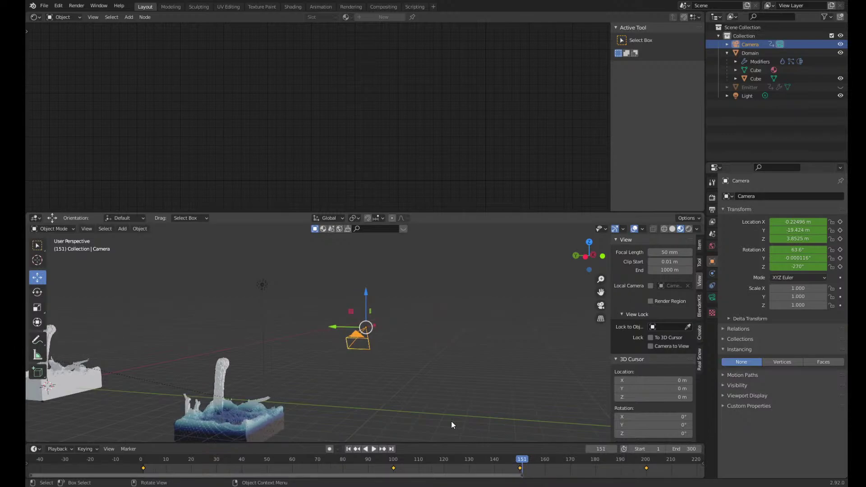
key(Left)
Examine the camera's position and direction relative to the coloured fluid from the opposite side on frame 149
middle_drag(415, 374, 530, 372)
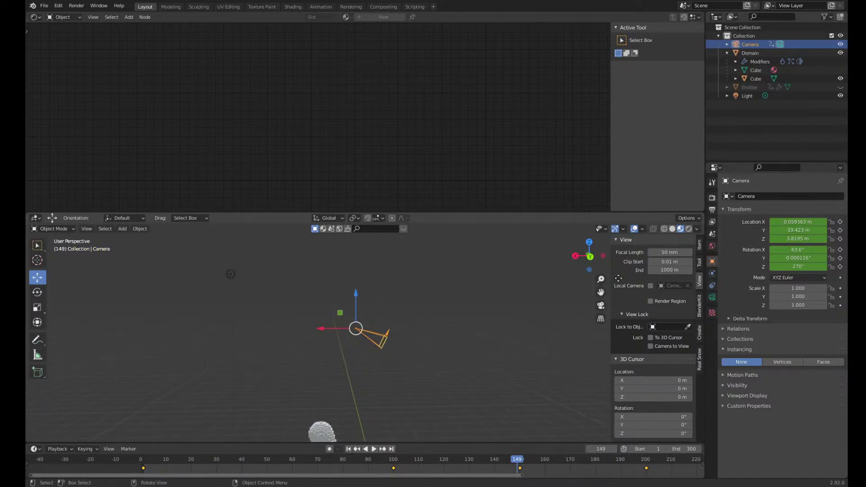
drag(601, 292, 610, 257)
scroll(365, 315, up, 6)
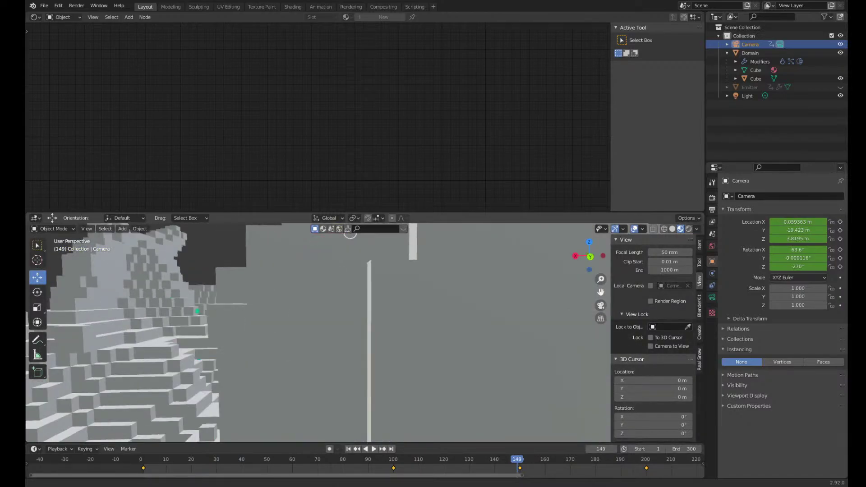
scroll(378, 359, down, 6)
middle_drag(379, 358, 463, 364)
drag(601, 292, 561, 318)
middle_drag(562, 318, 523, 354)
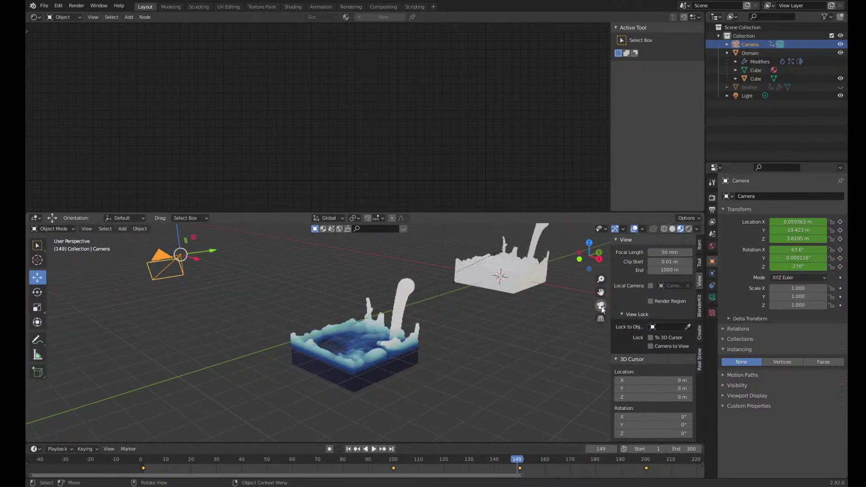
On frame 149, frame the fluid front-on in camera view at X -0.07713, Y -20.242, Z 2.8384 m and rotation X 62°, Z -360°, and disable Camera to View
click(601, 305)
click(650, 346)
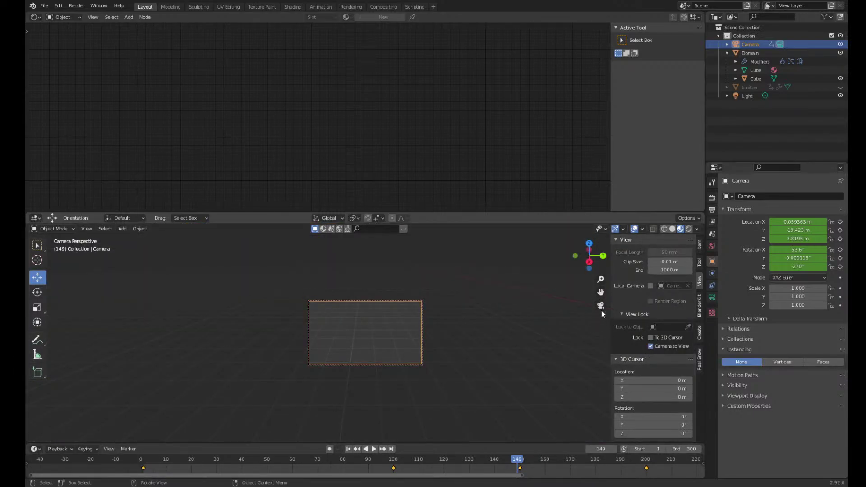
mouse_move(601, 292)
mouse_down()
mouse_move(570, 246)
mouse_move(600, 294)
mouse_up()
middle_drag(378, 372, 456, 356)
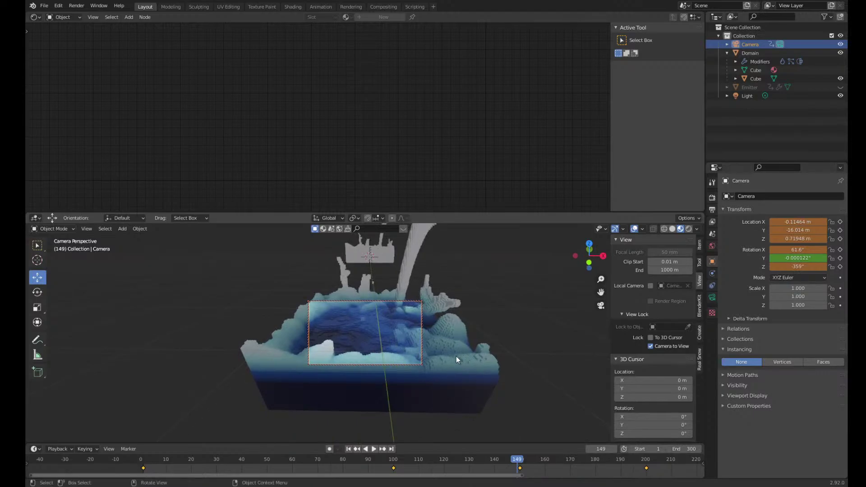
scroll(456, 356, down, 3)
drag(601, 291, 491, 309)
middle_drag(490, 308, 492, 308)
scroll(491, 308, down, 3)
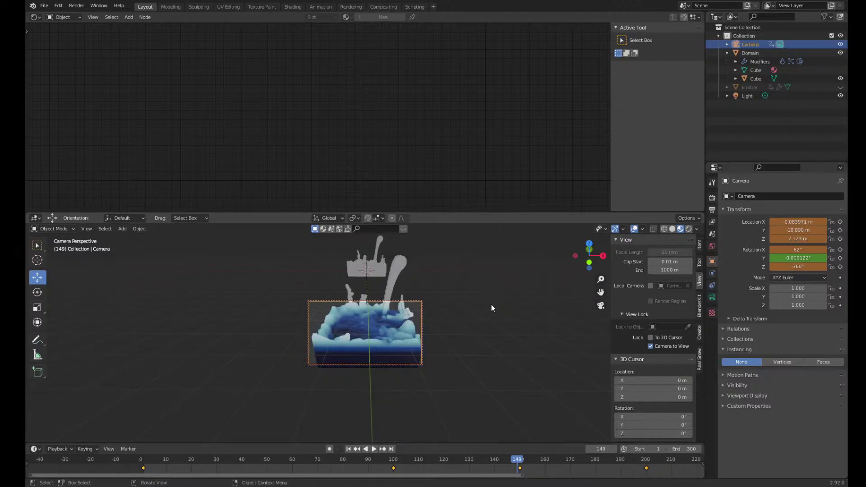
click(651, 346)
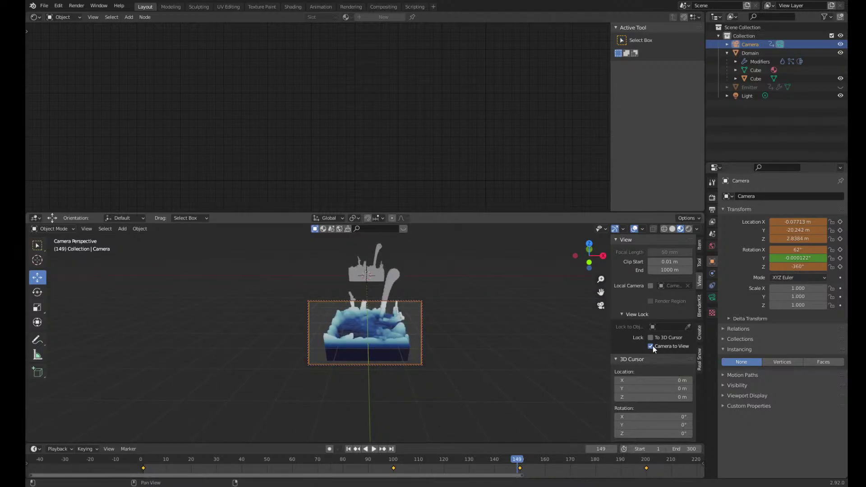
key(Home)
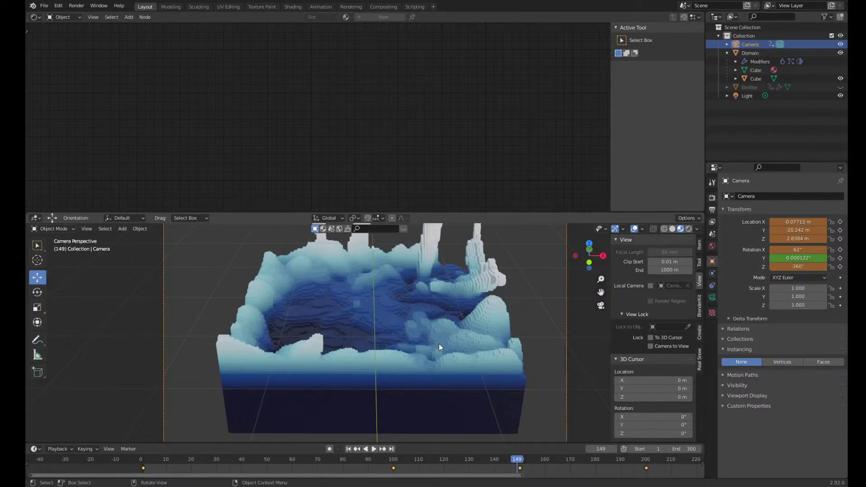
Enable Camera to View, shift the camera slightly sideways on frame 149, and go to frame 150
scroll(440, 343, down, 2)
click(650, 346)
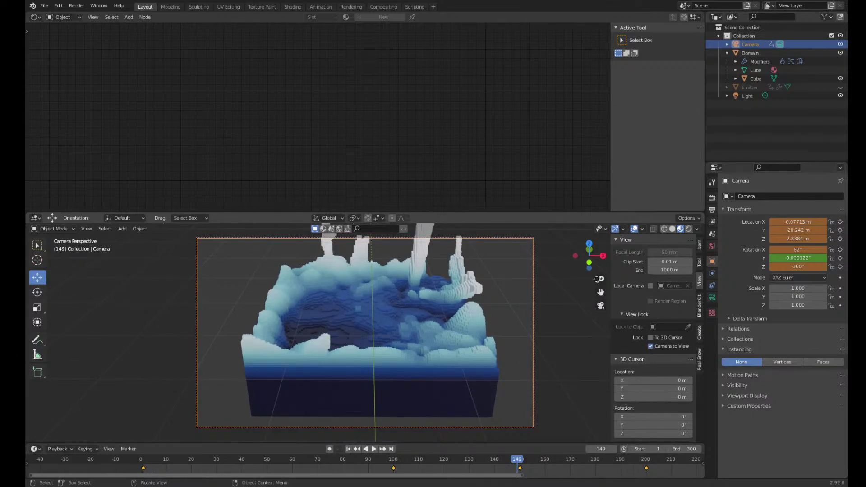
drag(600, 291, 600, 292)
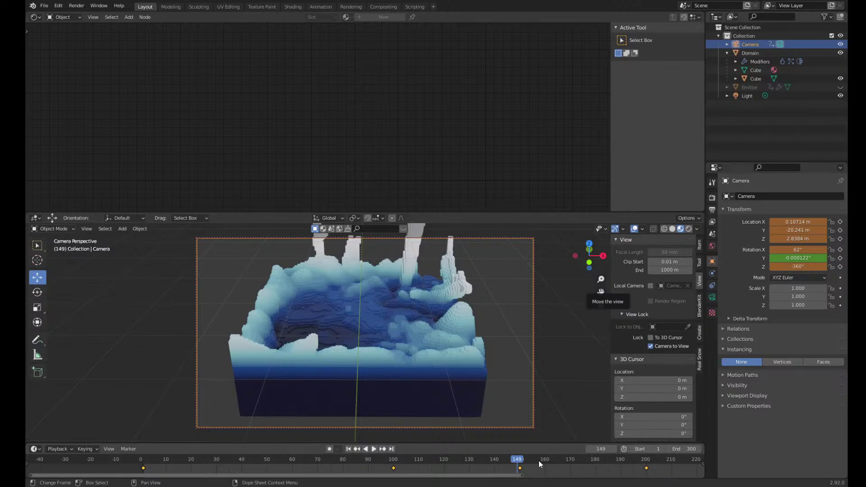
key(Right)
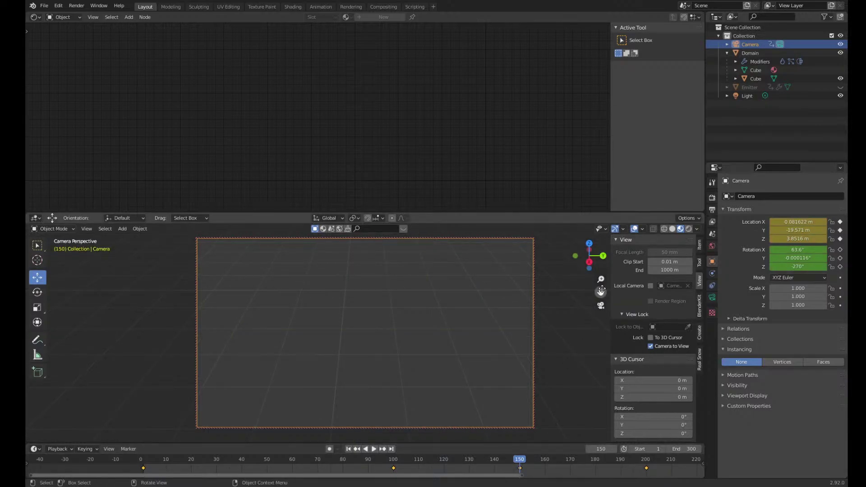
On frame 150, place the camera at X 0.027448, Y -19.774, Z 2.5264 m, rotation X 66°, Z -360°, and keyframe location and rotation
middle_drag(553, 333, 659, 327)
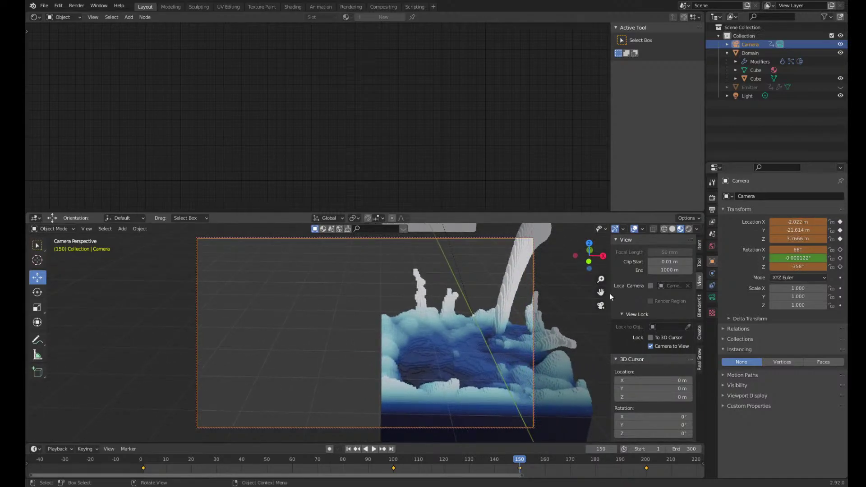
drag(601, 292, 588, 296)
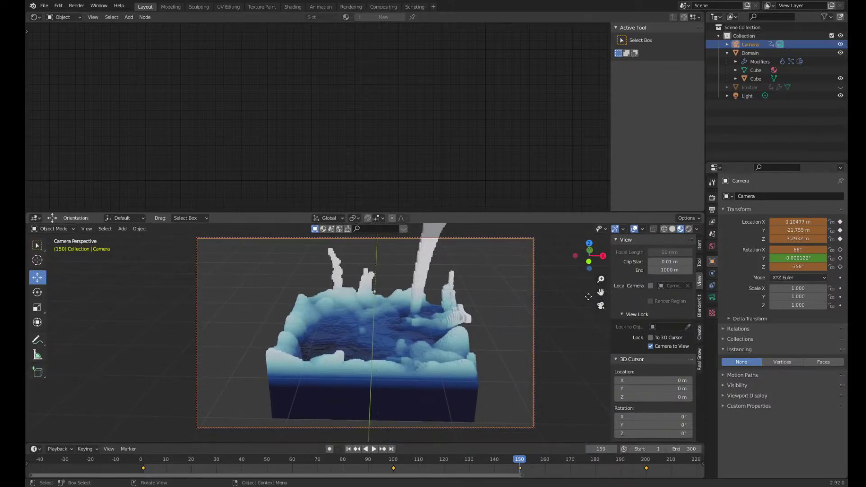
scroll(432, 350, up, 5)
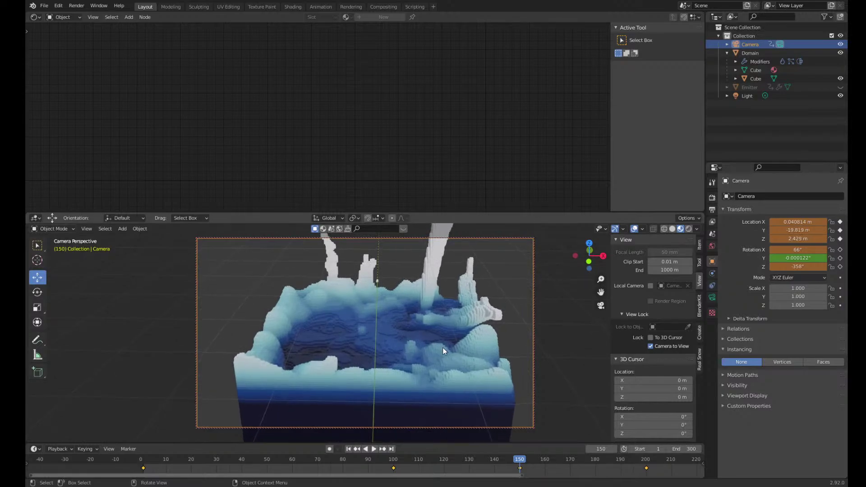
drag(601, 292, 601, 292)
middle_drag(395, 316, 389, 318)
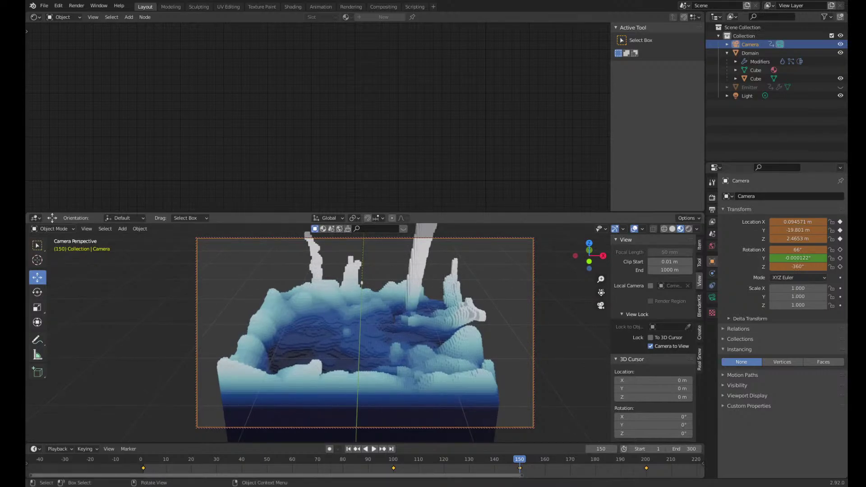
drag(600, 292, 600, 292)
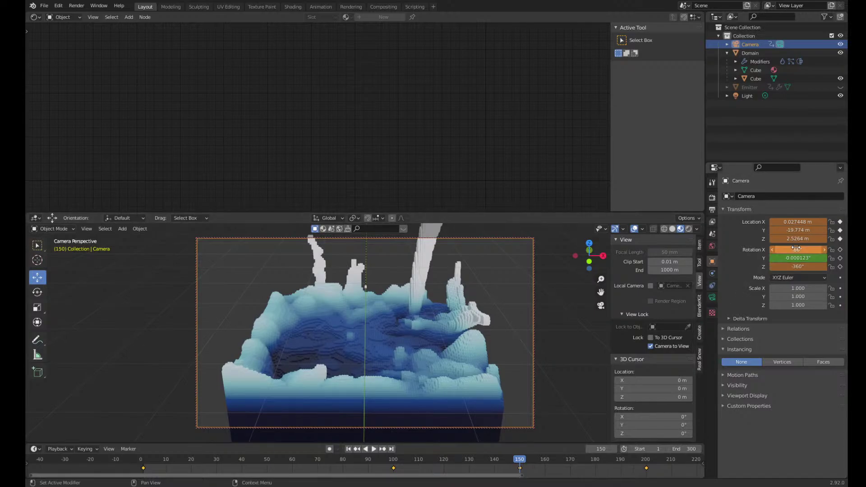
key(i)
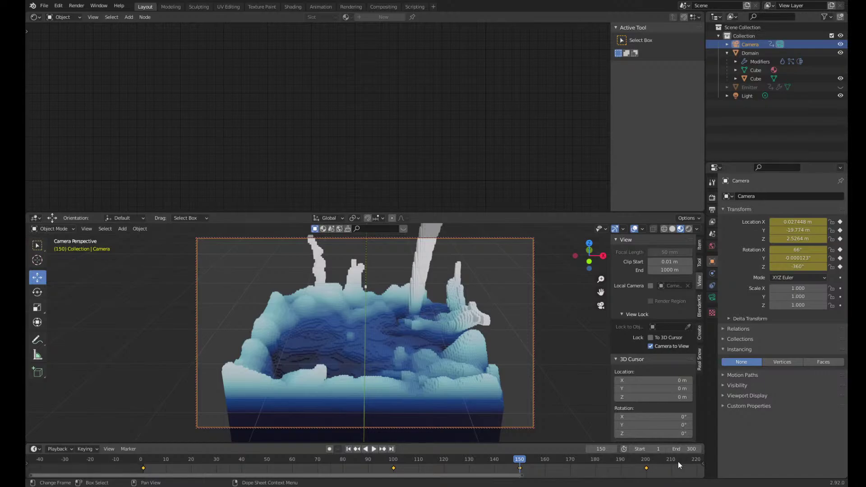
Go to frame 200, disable Camera to View, examine the camera's position relative to the fluid from outside, and return to camera view
key(space)
key(space)
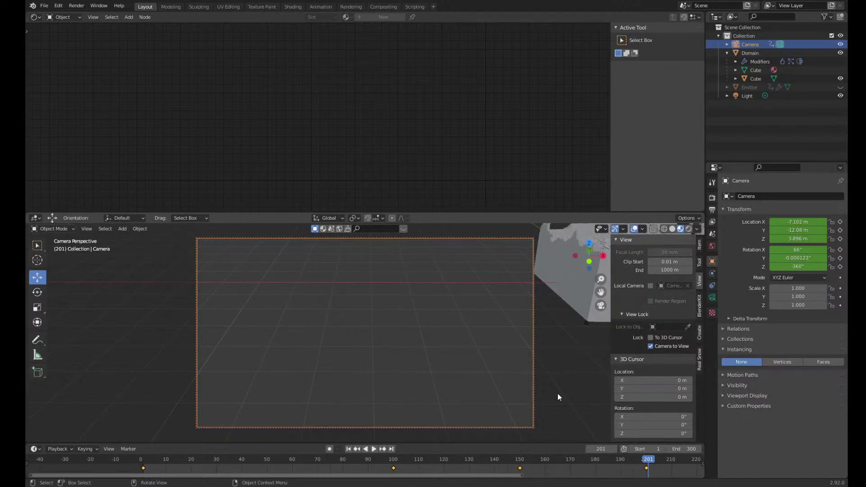
click(650, 346)
middle_drag(570, 344, 466, 326)
scroll(556, 344, down, 3)
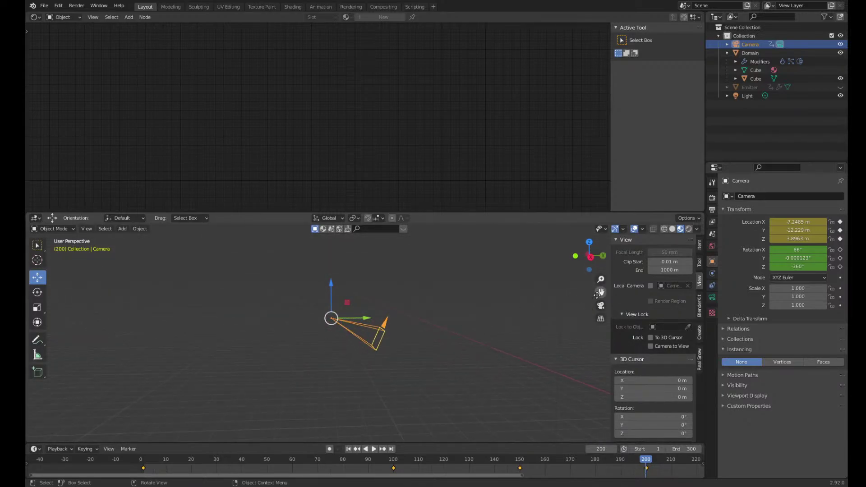
mouse_move(596, 295)
mouse_down()
mouse_move(607, 235)
mouse_move(600, 293)
mouse_up()
middle_drag(383, 366, 476, 372)
drag(599, 291, 436, 302)
middle_drag(606, 291, 564, 343)
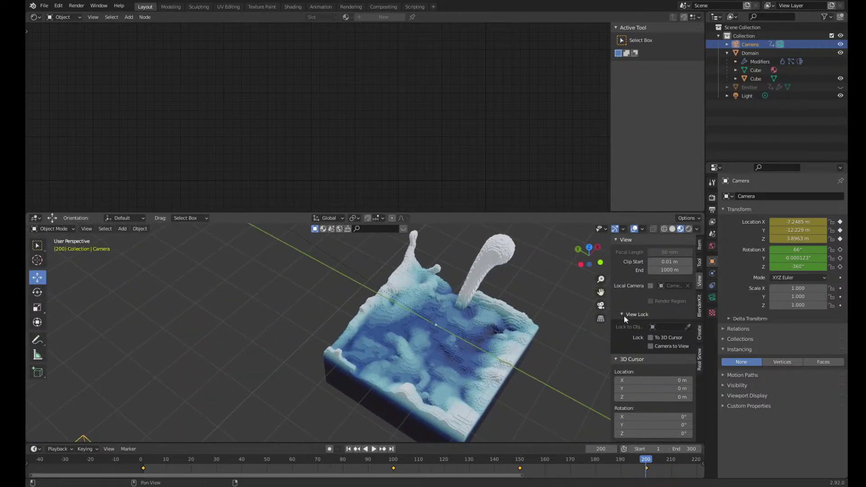
click(601, 306)
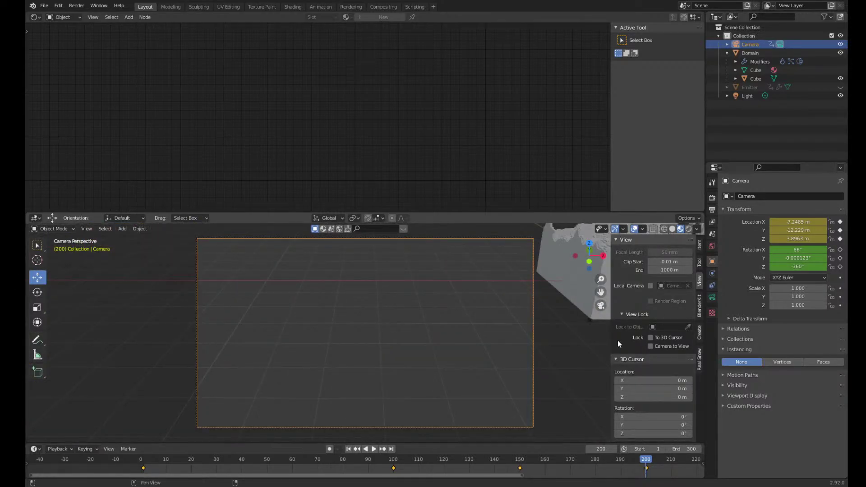
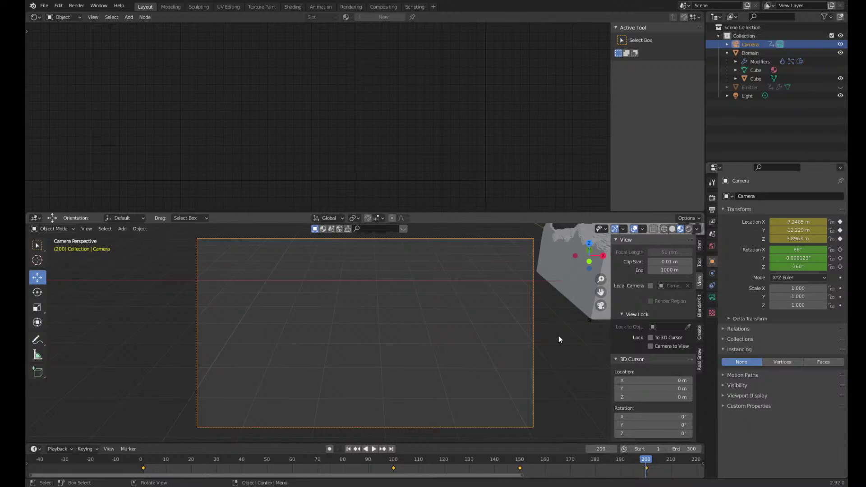
click(601, 306)
click(601, 306)
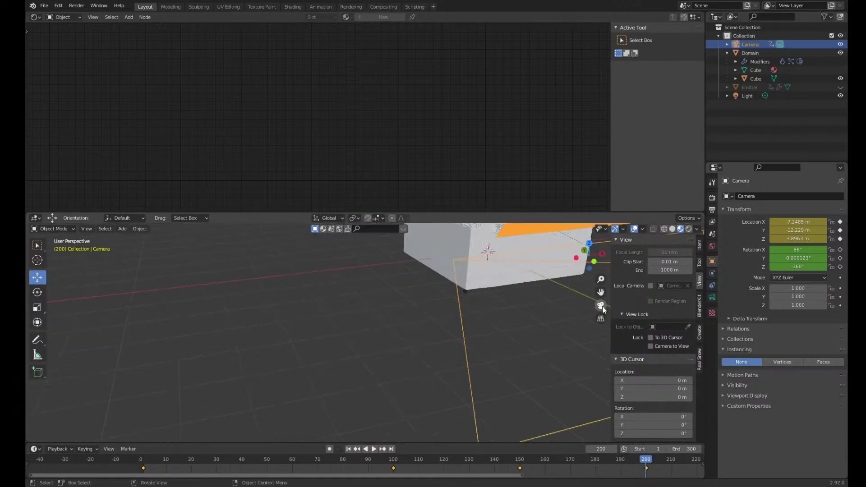
With Camera to View enabled on frame 200, keyframe the camera at X -7.3374, Y -12.249, Z 2.559 m, rotation X 67.2°, Z -449°
click(650, 346)
middle_drag(604, 347, 552, 344)
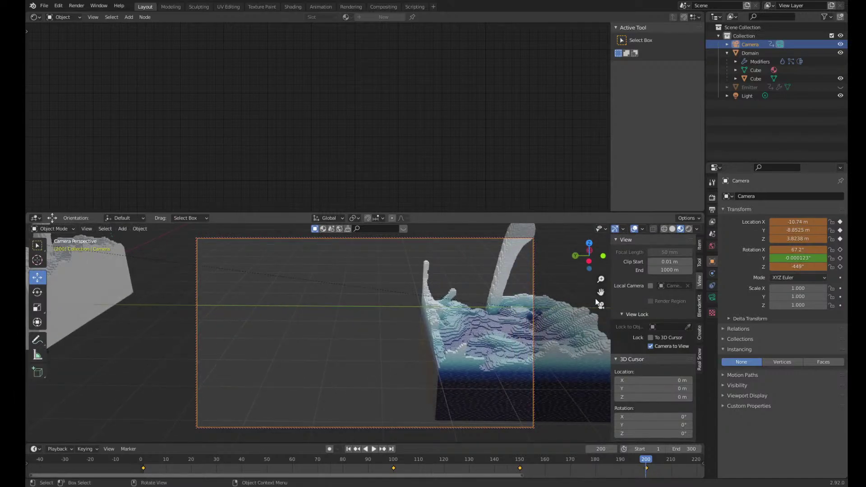
drag(601, 292, 472, 277)
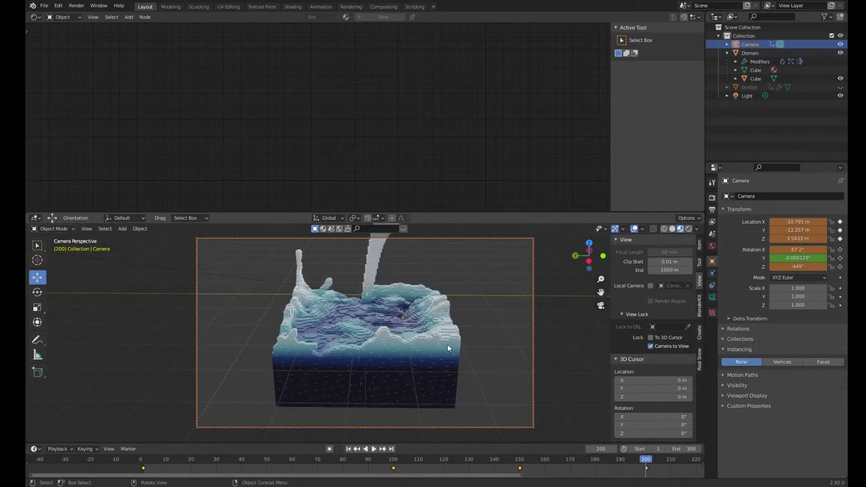
scroll(405, 358, up, 3)
scroll(405, 358, up, 2)
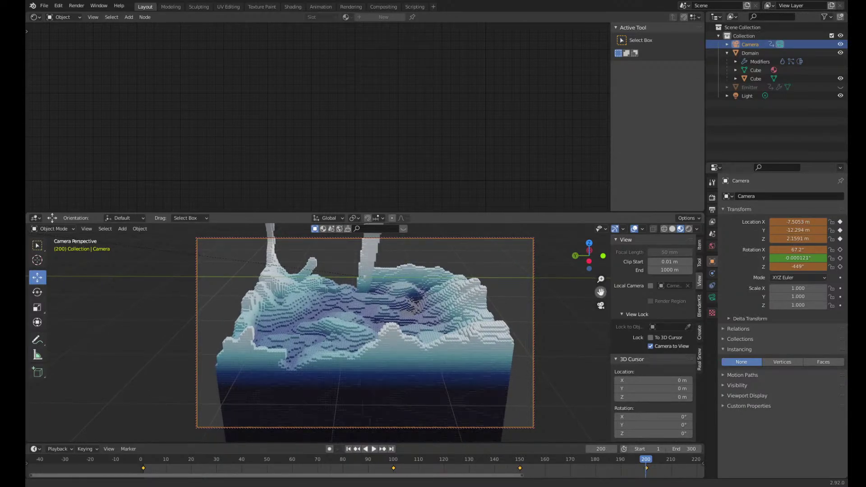
mouse_move(601, 292)
mouse_down()
mouse_move(611, 319)
mouse_move(602, 290)
mouse_up()
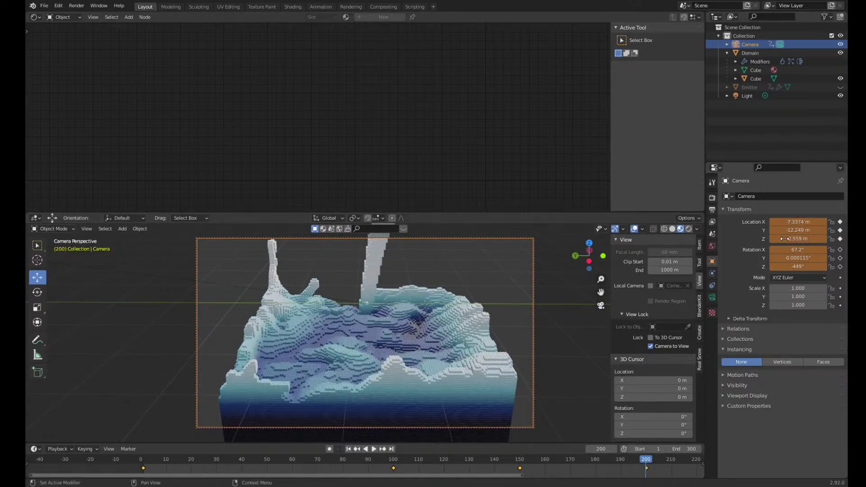
key(i)
key(i)
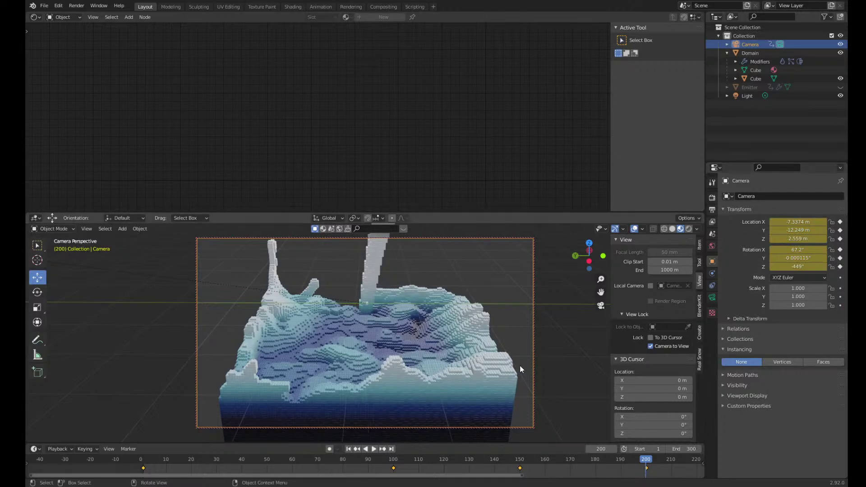
Try to turn the camera toward the fluid on frame 250, and go back to frame 200 to compare the framing
drag(475, 475, 688, 476)
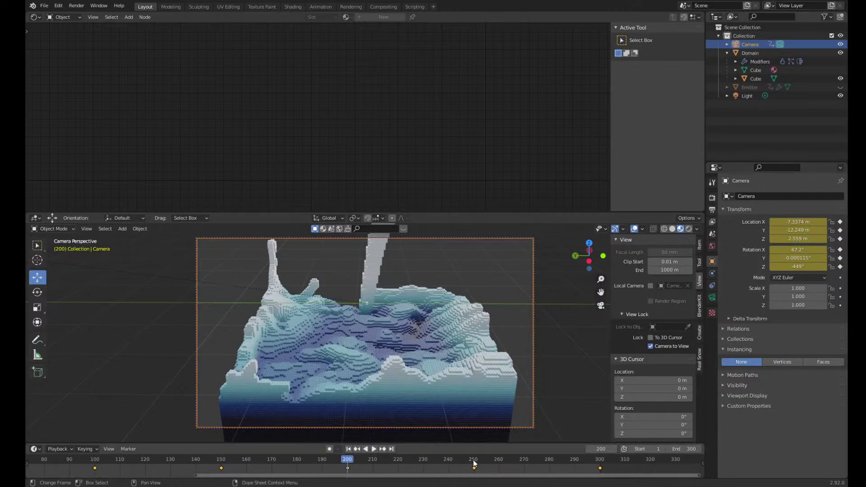
key(space)
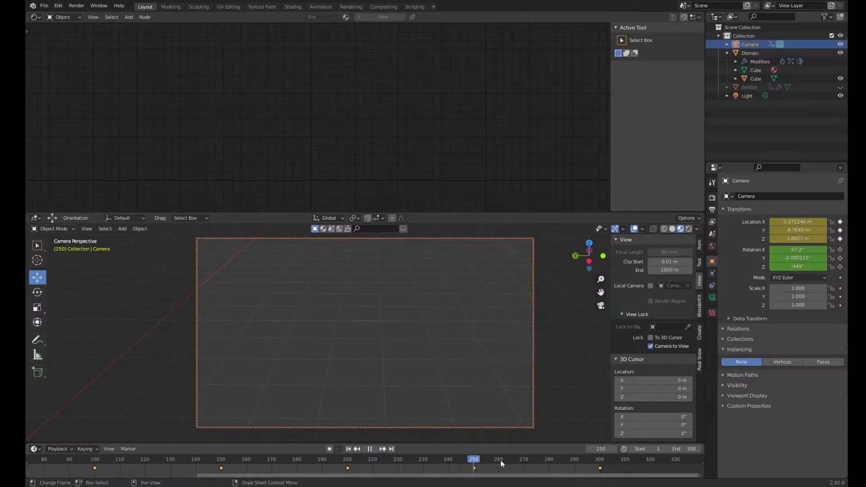
key(space)
middle_drag(344, 320, 440, 326)
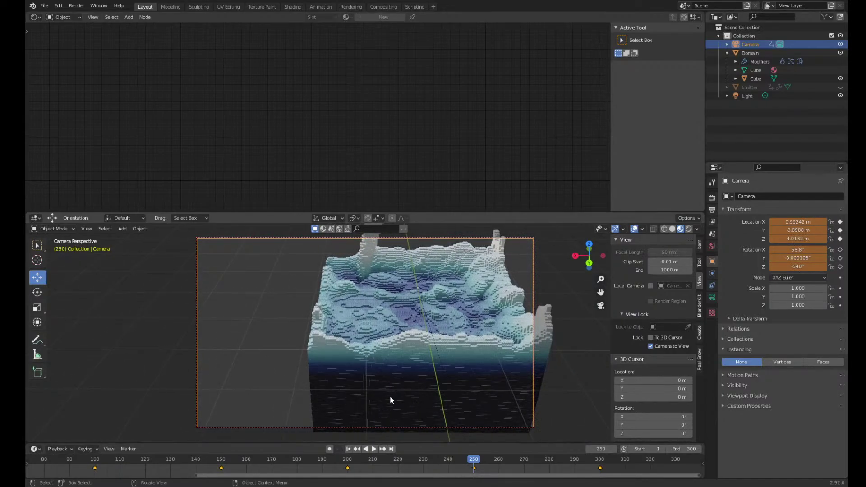
click(348, 462)
key(space)
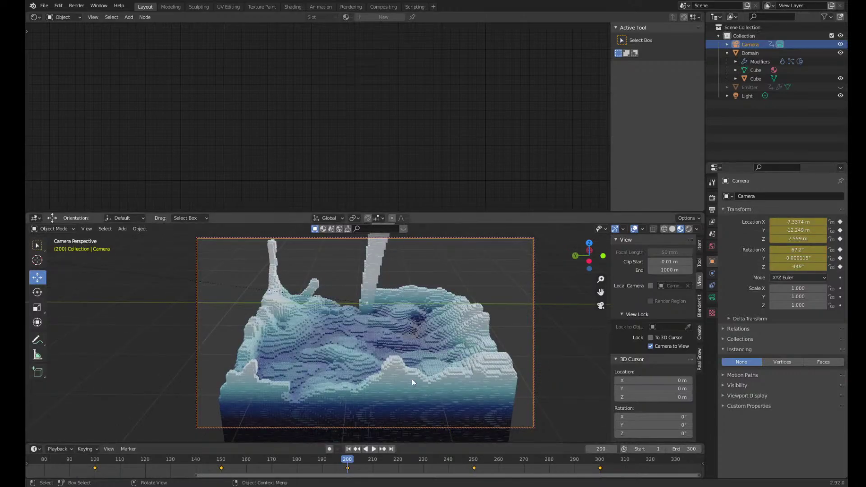
key(space)
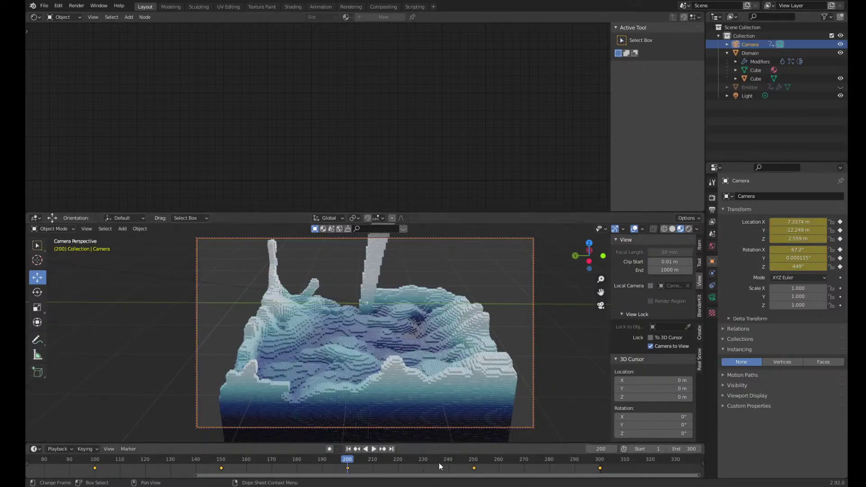
On frame 250, place the camera at X 0.009227, Y -4.9896, Z 3.8984 m, rotation X 59.2°, Z -540°, and keyframe location and rotation
click(474, 462)
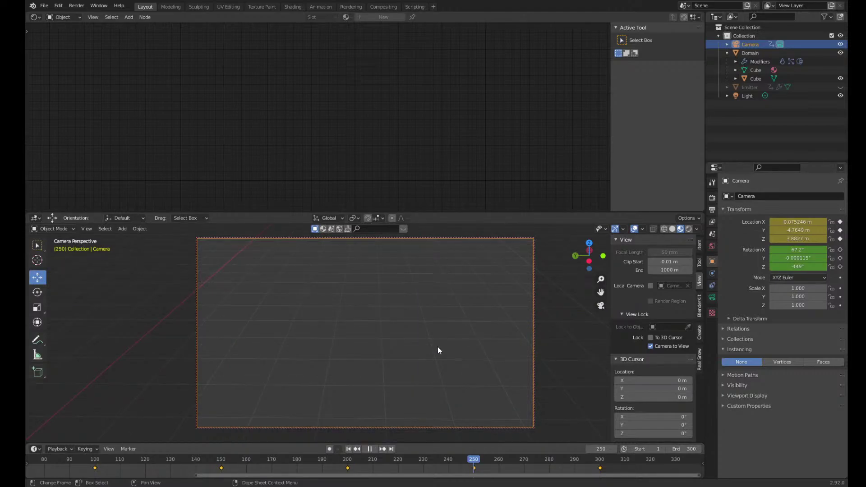
middle_drag(483, 347, 580, 319)
drag(600, 292, 548, 296)
scroll(450, 298, up, 3)
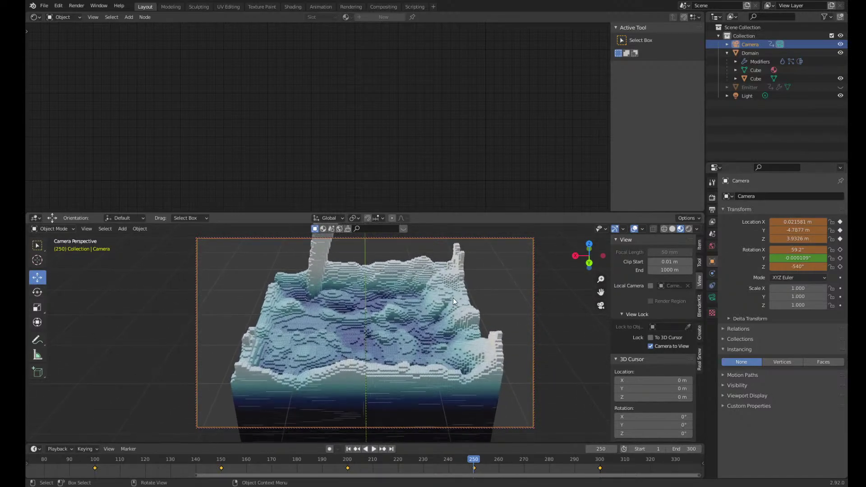
scroll(450, 302, up, 1)
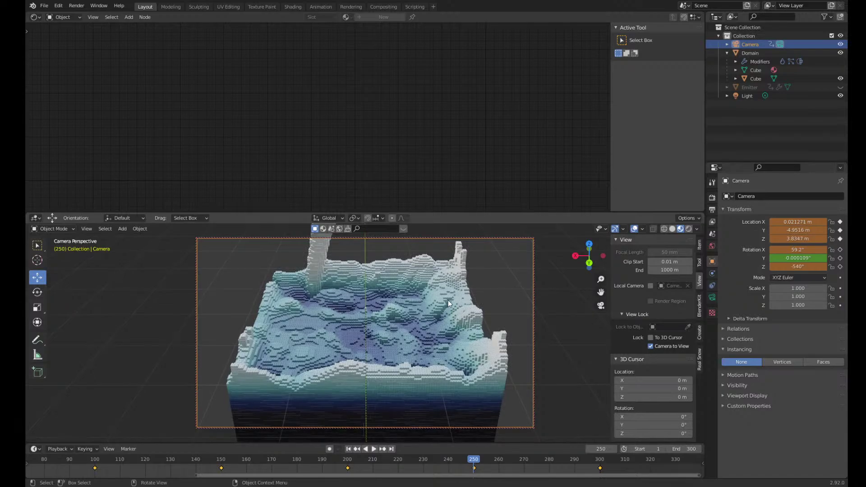
drag(600, 291, 596, 300)
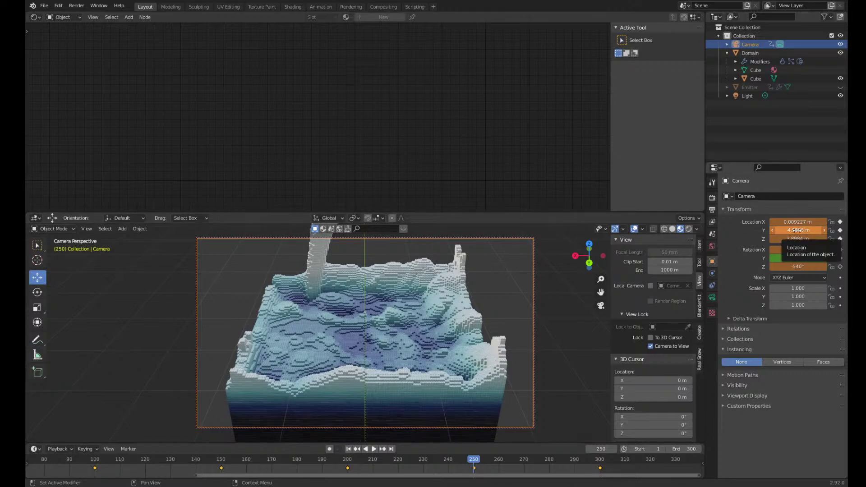
key(i)
key(i)
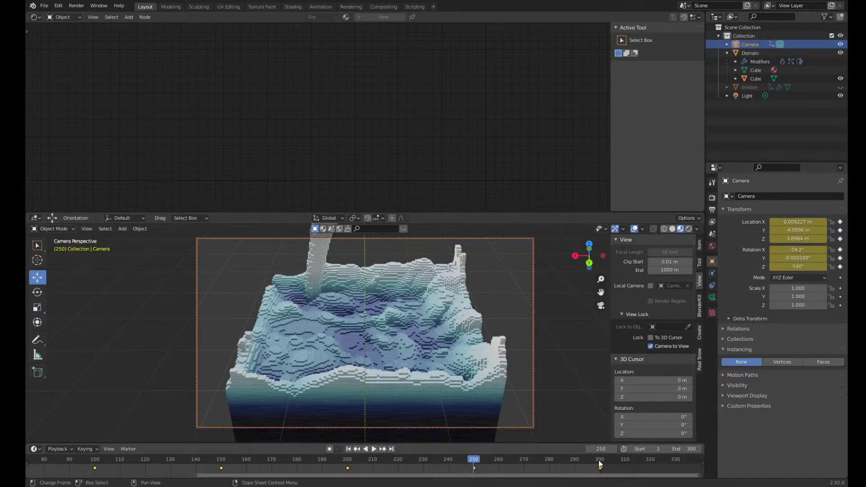
On frame 300, place the camera at X 7.4401, Y -12.228, Z 3.2132 m, rotation X 64.4°, Z -630°, and keyframe location and rotation
key(space)
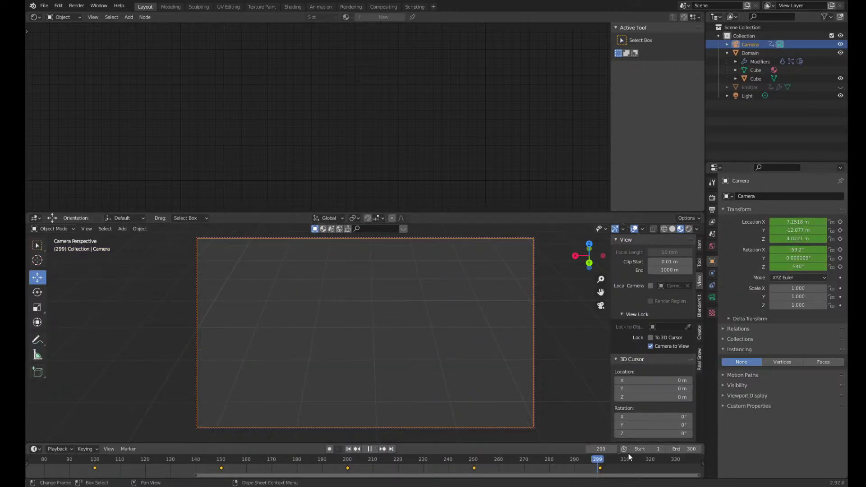
key(space)
key(Right)
middle_drag(353, 314, 450, 305)
drag(600, 291, 552, 273)
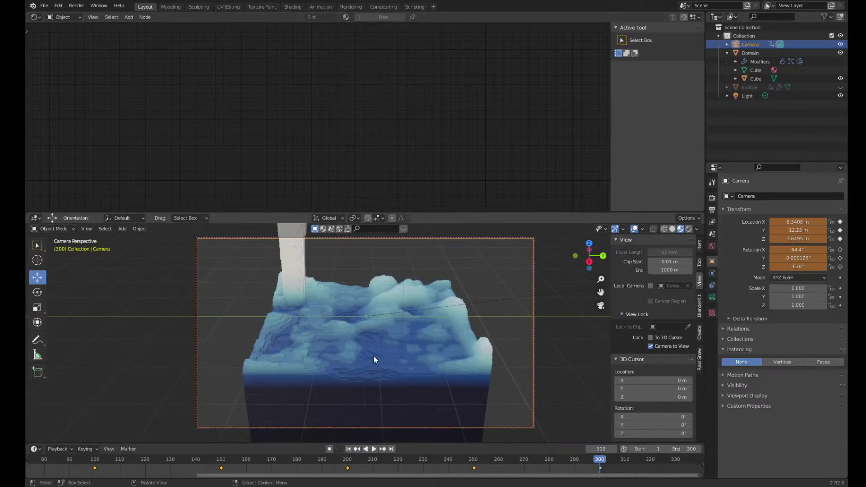
scroll(386, 343, up, 2)
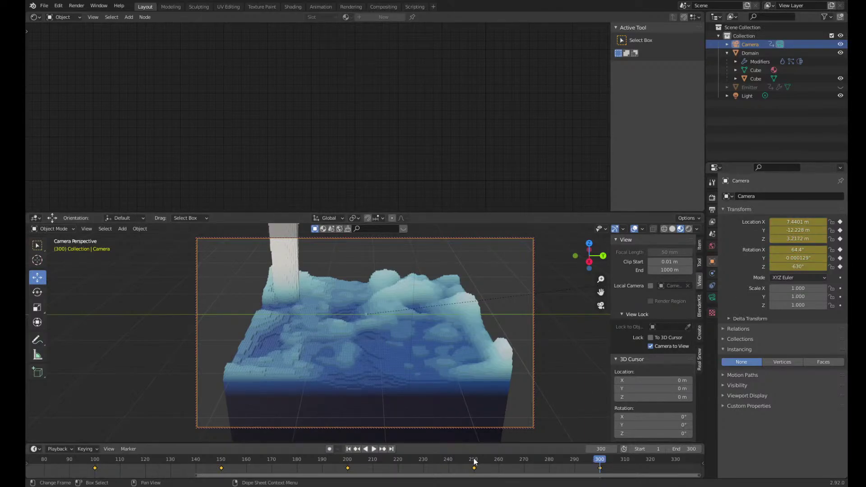
Play back the camera animation around frame 249 and check the fluid's framing between keyframes on frame 223
click(486, 453)
key(shift+ctrl+space)
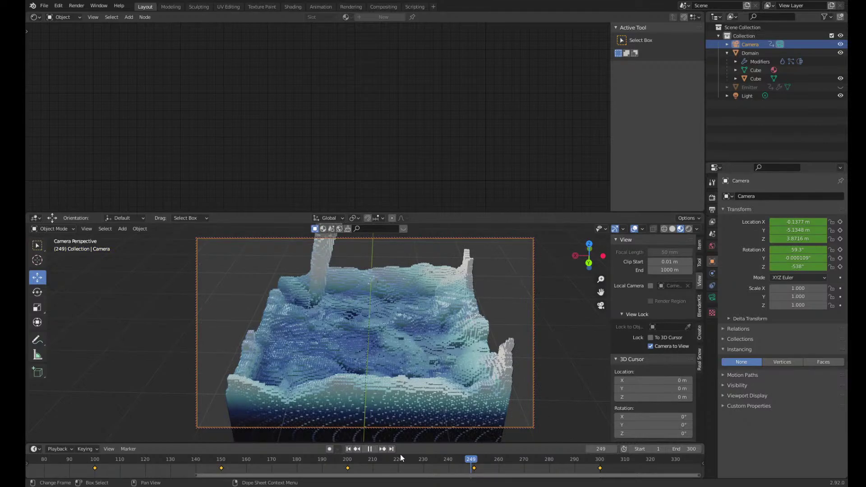
key(space)
click(411, 458)
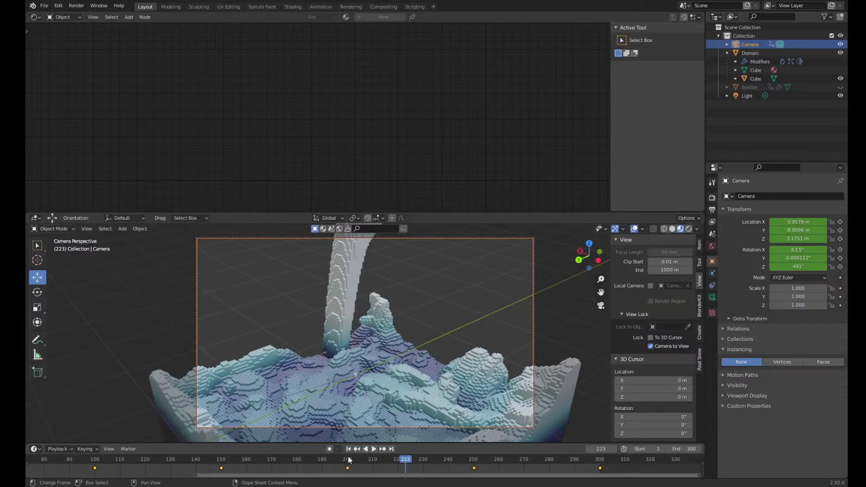
Play back the camera animation from frame 223 to frame 248, using wireframe and solid viewport shading to check the fluid's framing
key(space)
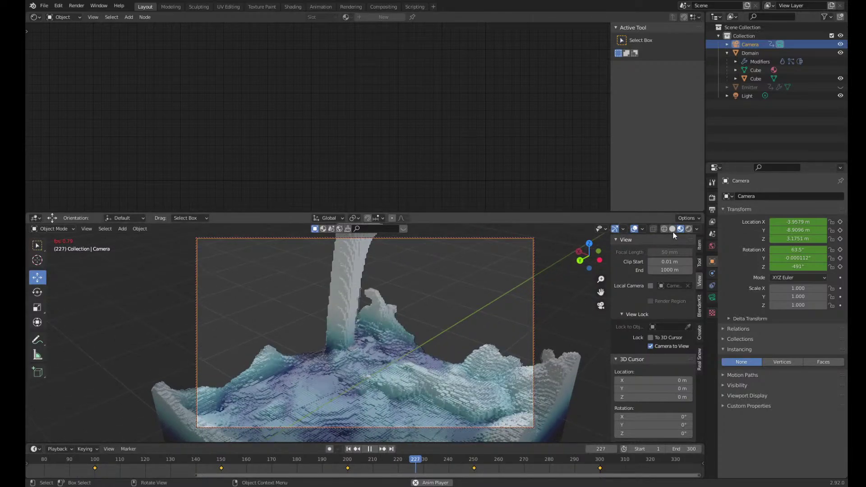
key(space)
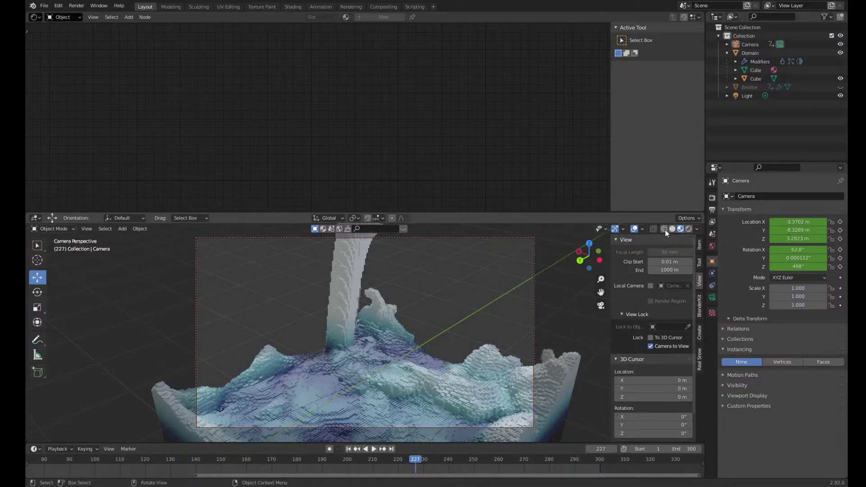
click(665, 229)
key(space)
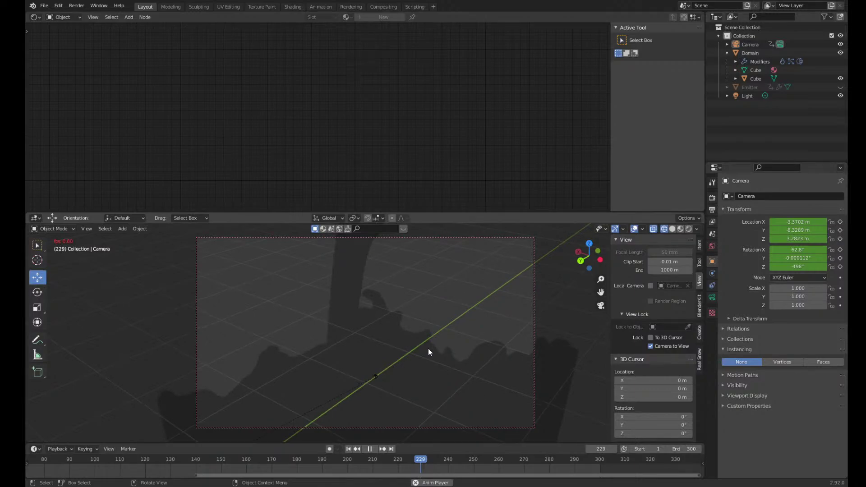
click(672, 228)
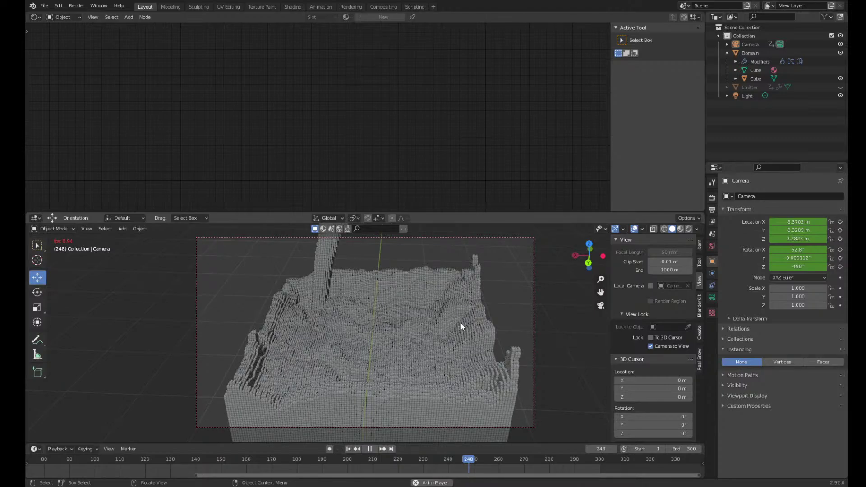
key(space)
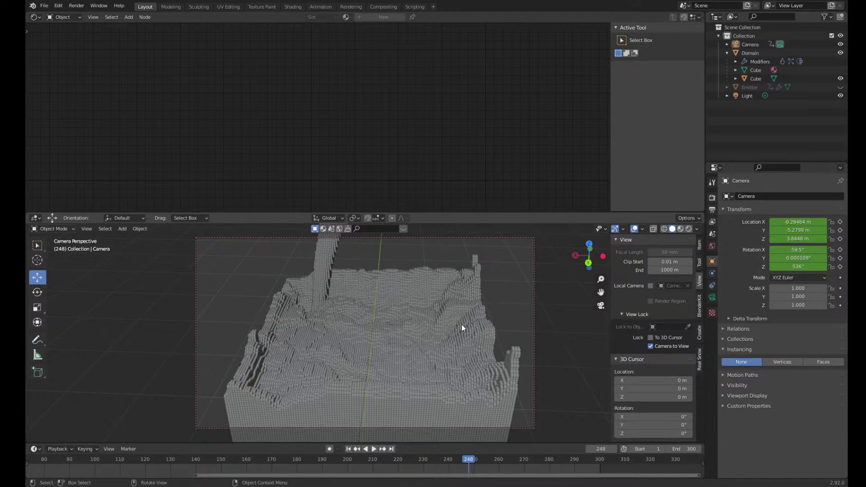
Show the fluid in rendered viewport shading on frame 248 and clear the object selection
click(431, 350)
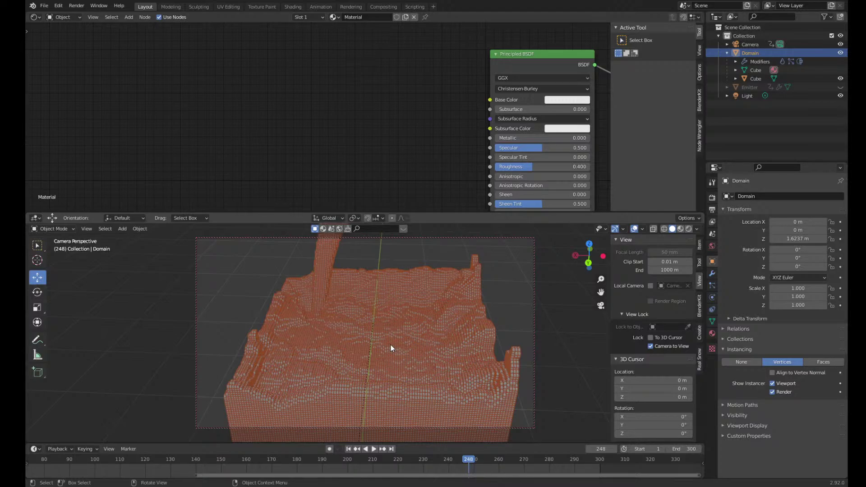
click(688, 229)
click(571, 331)
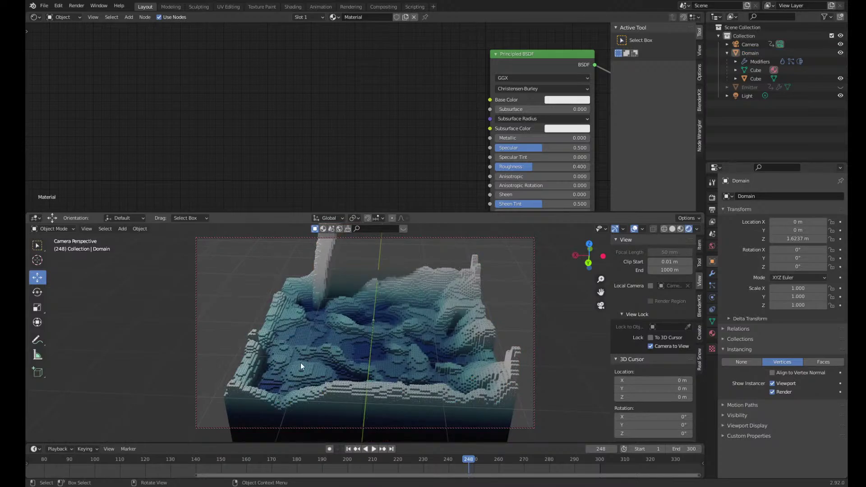